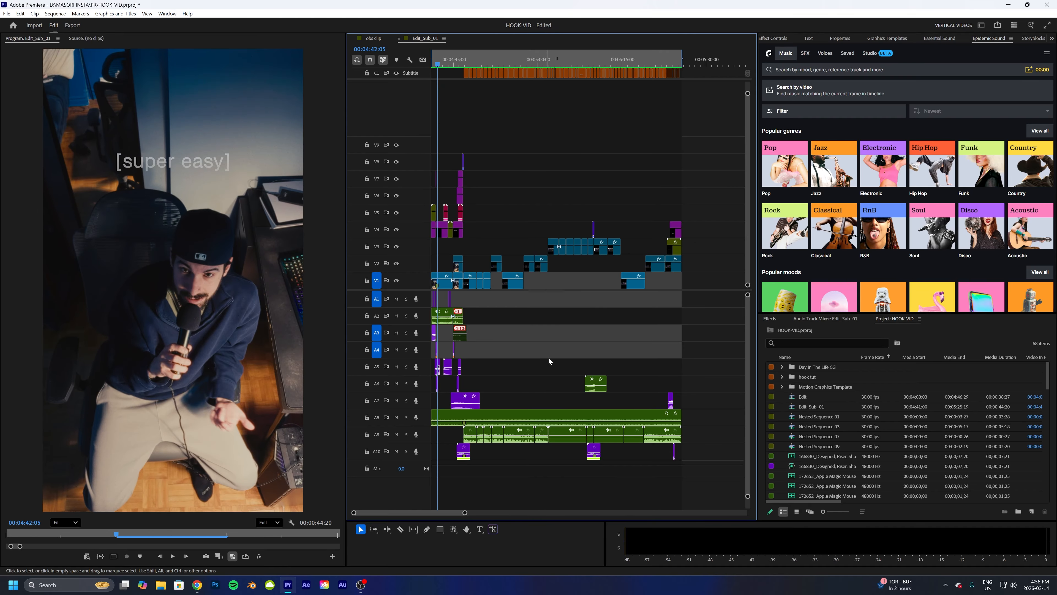
- Zoom into the start of the Edit_Sub_01 timeline and play back the opening hook
{"action": "left_click_drag", "start_coordinate": [460, 507], "coordinate": [453, 507]}
{"action": "left_click_drag", "start_coordinate": [716, 58], "coordinate": [468, 92]}
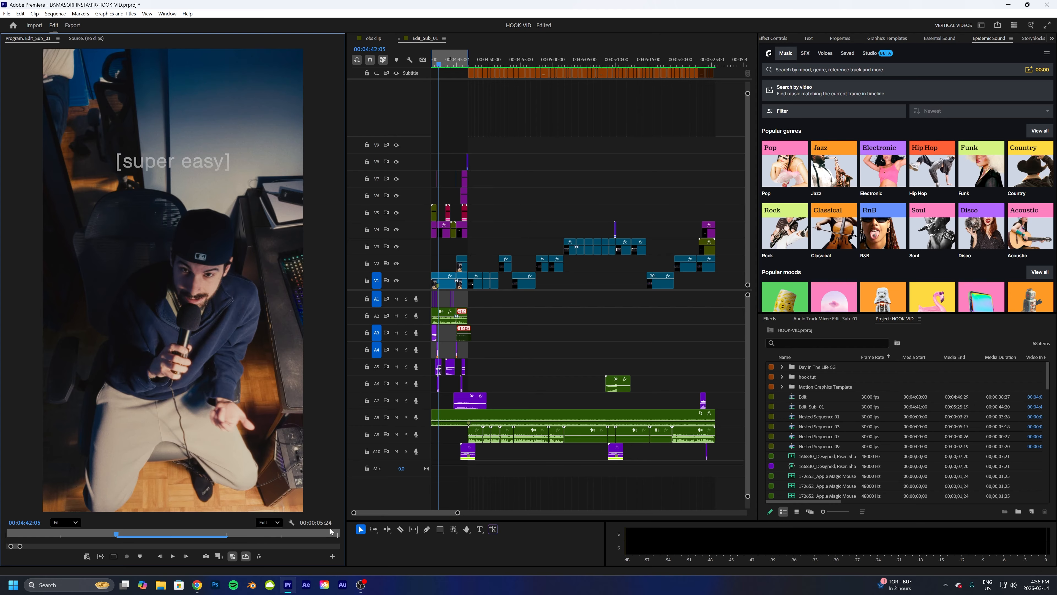
{"action": "left_click_drag", "start_coordinate": [456, 513], "coordinate": [435, 514]}
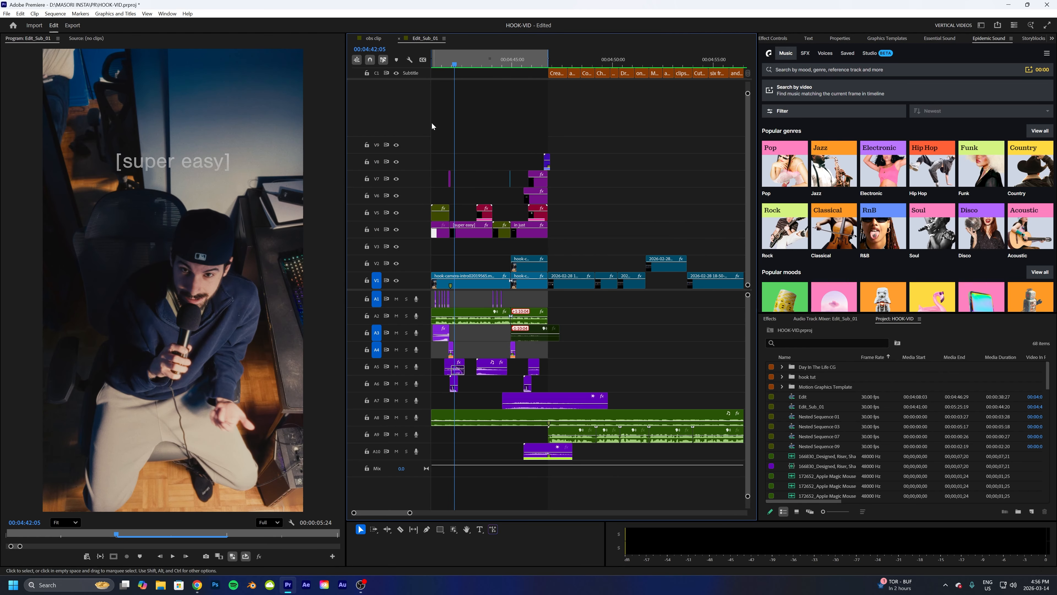
{"action": "left_click_drag", "start_coordinate": [437, 62], "coordinate": [416, 62]}
{"action": "key", "text": "space"}
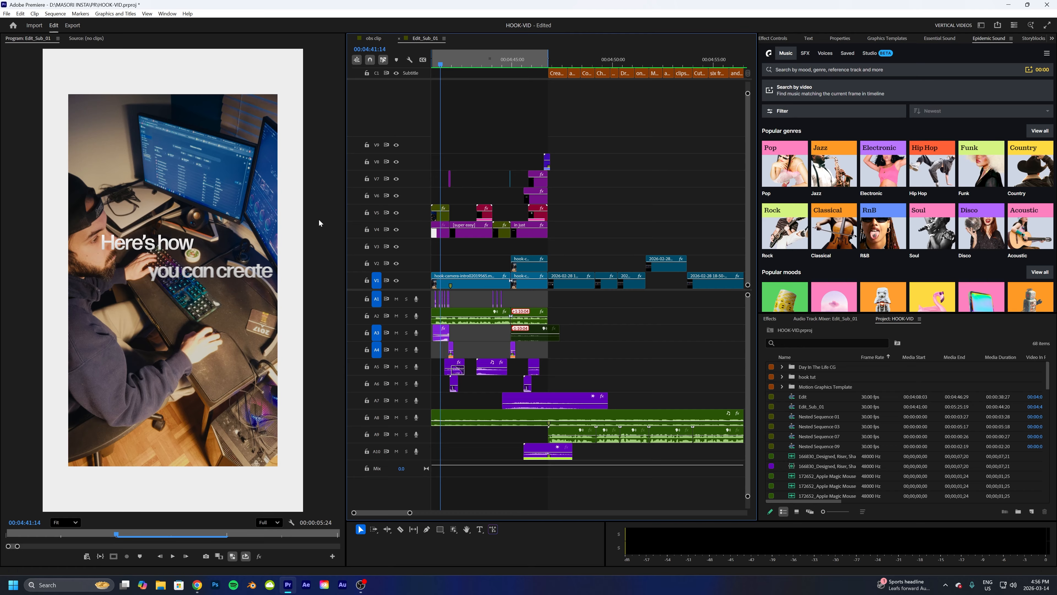
{"action": "left_click", "coordinate": [432, 65]}
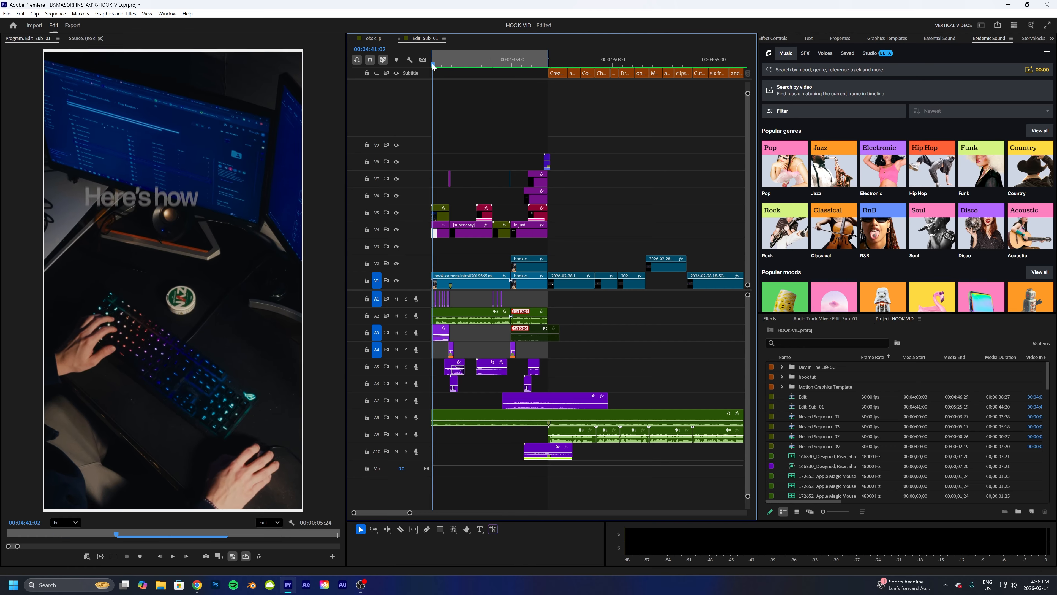
{"action": "left_click_drag", "start_coordinate": [432, 65], "coordinate": [456, 72]}
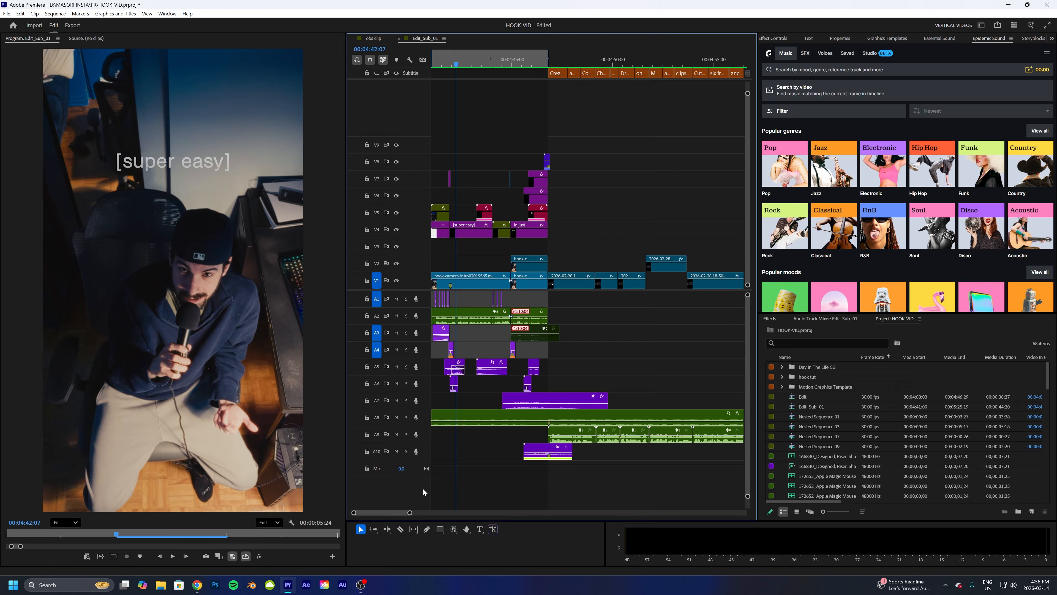
{"action": "left_click_drag", "start_coordinate": [410, 512], "coordinate": [436, 513]}
{"action": "left_click_drag", "start_coordinate": [442, 68], "coordinate": [582, 114]}
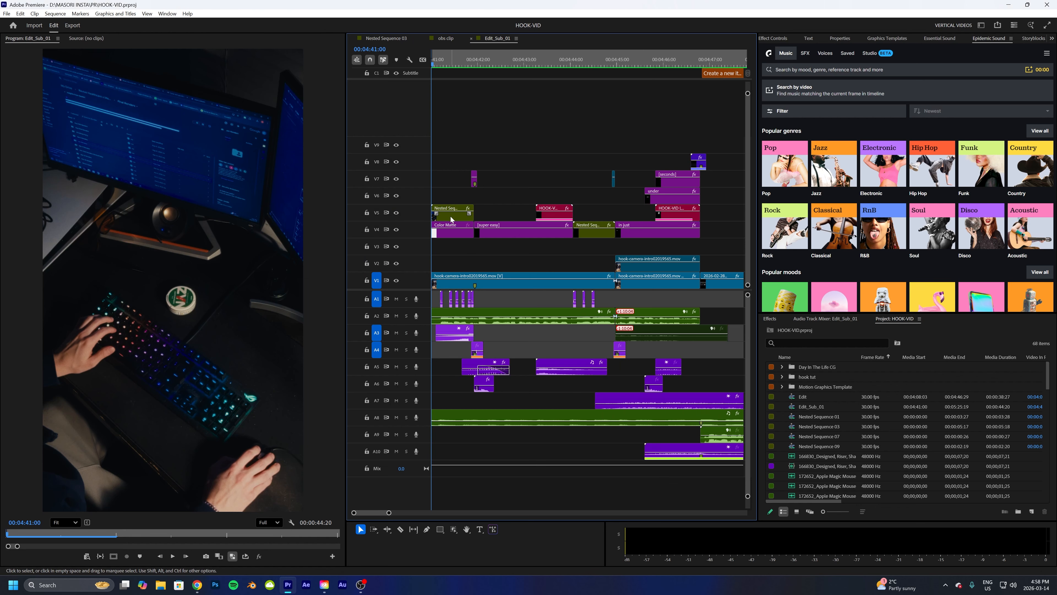
- Open Nested Sequence 03 and step frame by frame through its opening title animation
{"action": "double_click", "coordinate": [452, 220]}
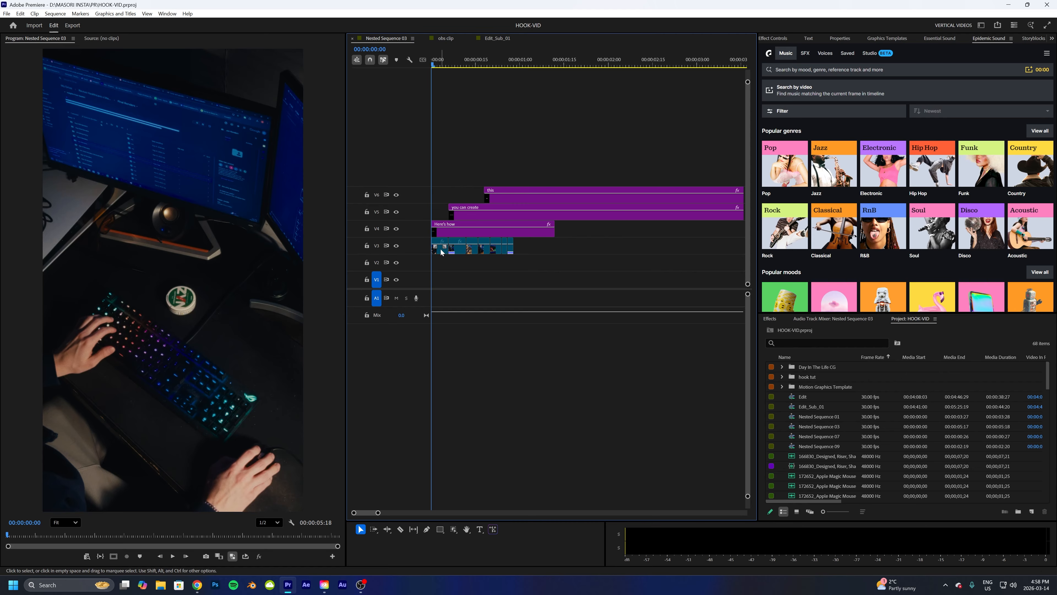
{"action": "key", "text": "Right"}
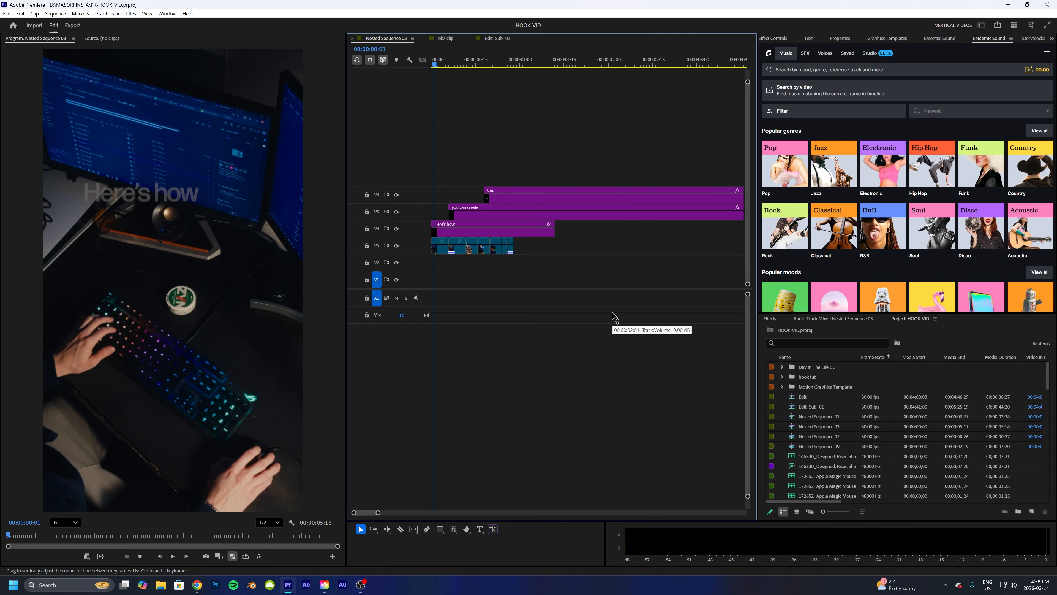
{"action": "key", "text": "Right"}
{"action": "key", "text": "Right"}
{"action": "key", "text": "Right"}
{"action": "key", "text": "Right"}
{"action": "key", "text": "Right"}
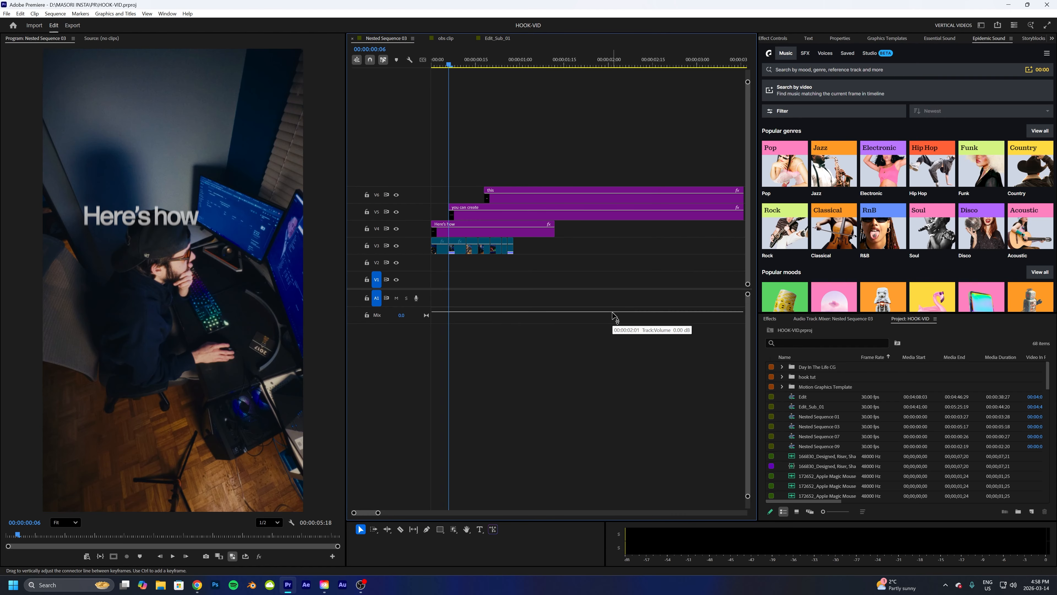
{"action": "key", "text": "Right"}
{"action": "key", "text": "Right"}
{"action": "key", "text": "Right"}
{"action": "key", "text": "Right"}
{"action": "key", "text": "Right"}
{"action": "key", "text": "Right"}
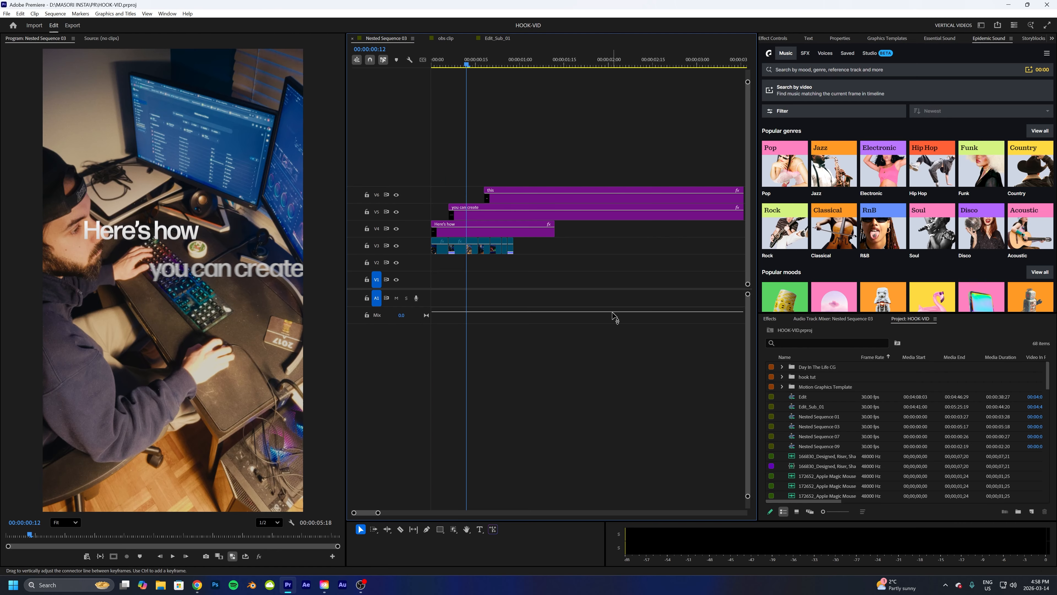
{"action": "key", "text": "Home"}
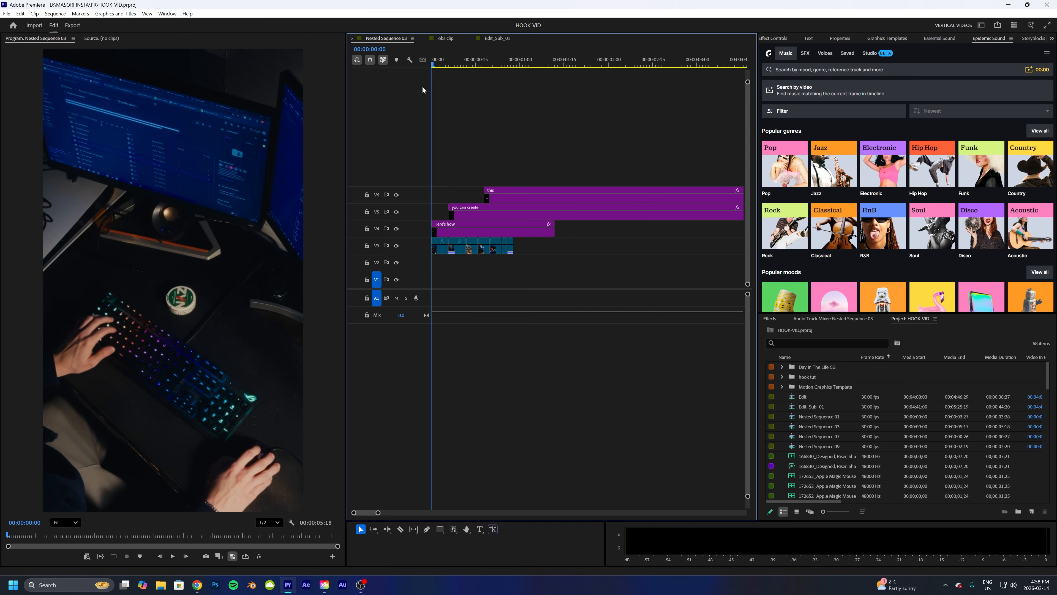
{"action": "key", "text": "space"}
{"action": "key", "text": "space"}
{"action": "left_click_drag", "start_coordinate": [439, 63], "coordinate": [418, 62]}
{"action": "key", "text": "space"}
{"action": "key", "text": "space"}
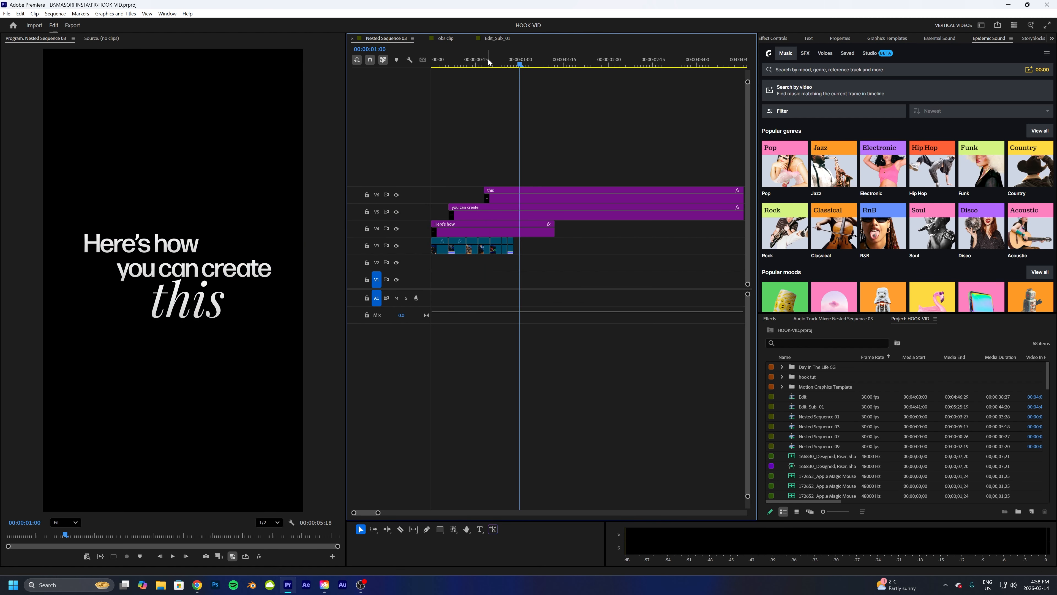
- Replay the nested sequence's opening several times to review the text timing
{"action": "key", "text": "Home"}
{"action": "left_click_drag", "start_coordinate": [435, 63], "coordinate": [466, 63]}
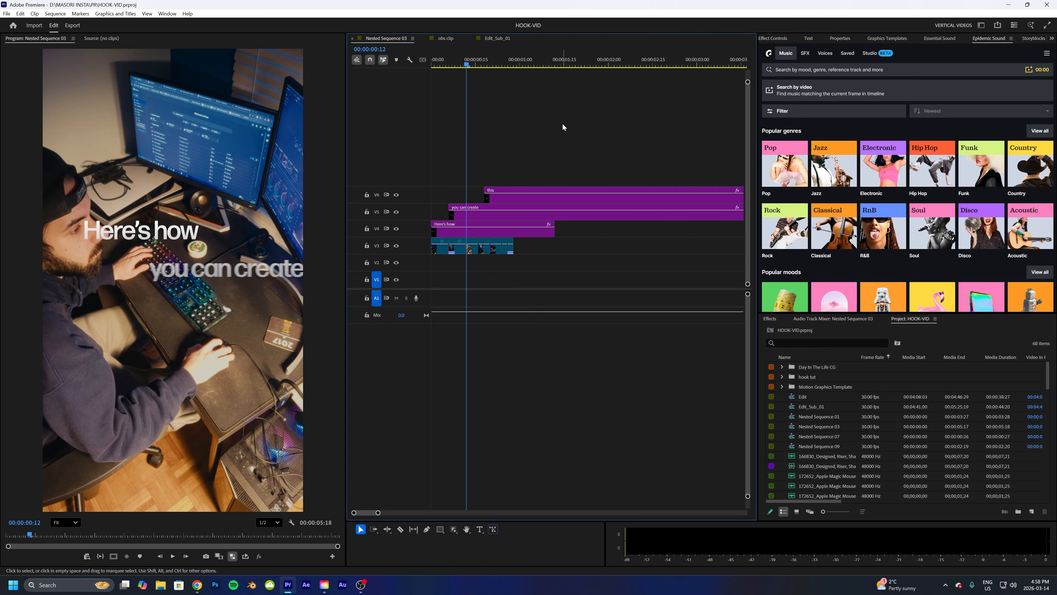
{"action": "key", "text": "space"}
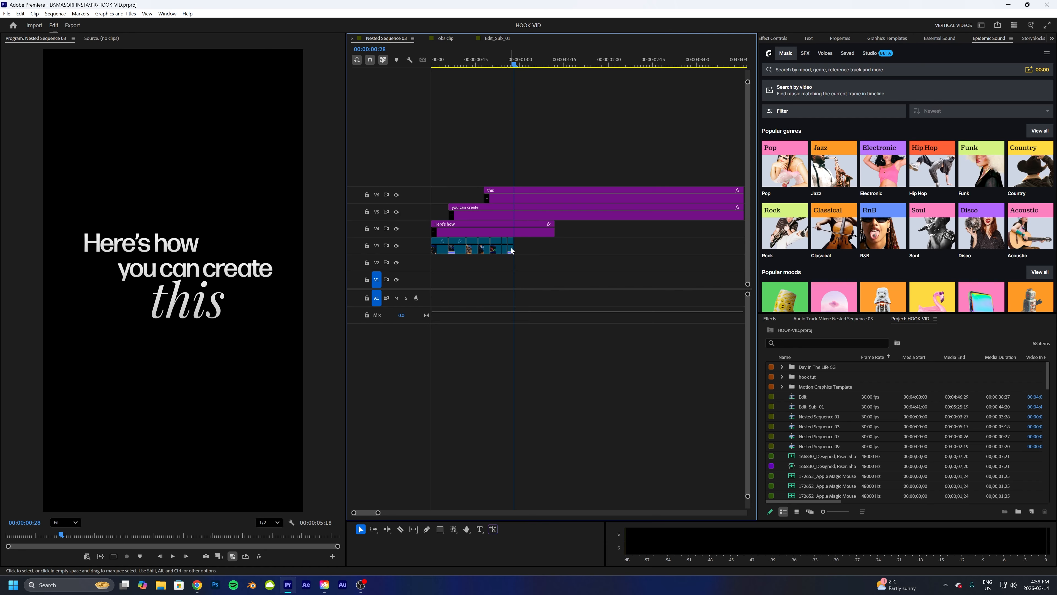
{"action": "left_click", "coordinate": [441, 62]}
{"action": "left_click_drag", "start_coordinate": [440, 62], "coordinate": [432, 63]}
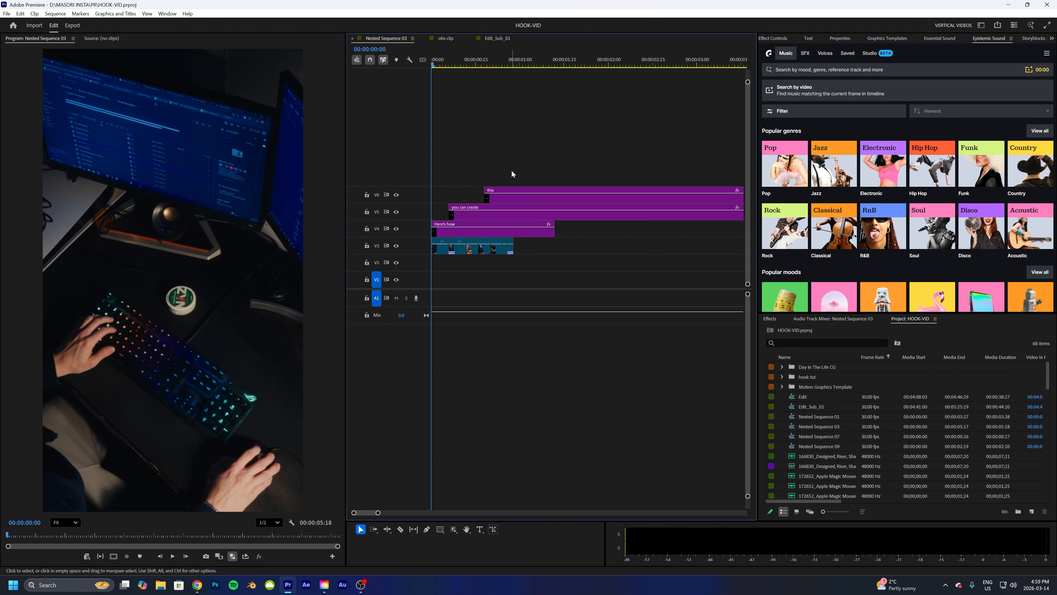
{"action": "mouse_move", "coordinate": [513, 168]}
{"action": "left_mouse_down"}
{"action": "mouse_move", "coordinate": [452, 229]}
{"action": "mouse_move", "coordinate": [504, 178]}
{"action": "left_mouse_up"}
{"action": "key", "text": "space"}
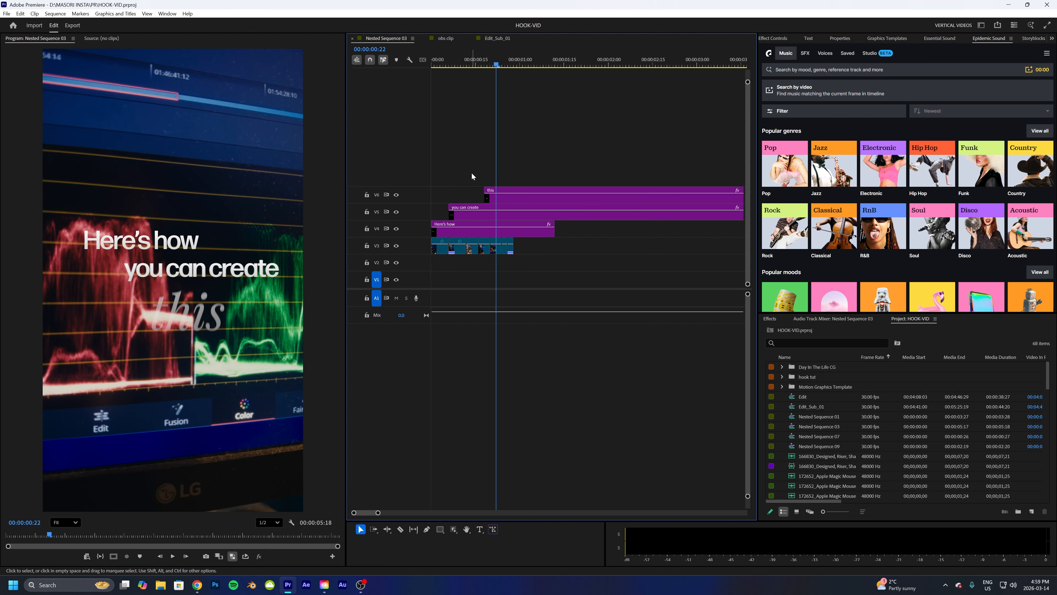
{"action": "key", "text": "Home"}
{"action": "left_click_drag", "start_coordinate": [433, 68], "coordinate": [498, 90]}
{"action": "left_click", "coordinate": [448, 61]}
{"action": "left_click_drag", "start_coordinate": [448, 61], "coordinate": [430, 77]}
{"action": "key", "text": "space"}
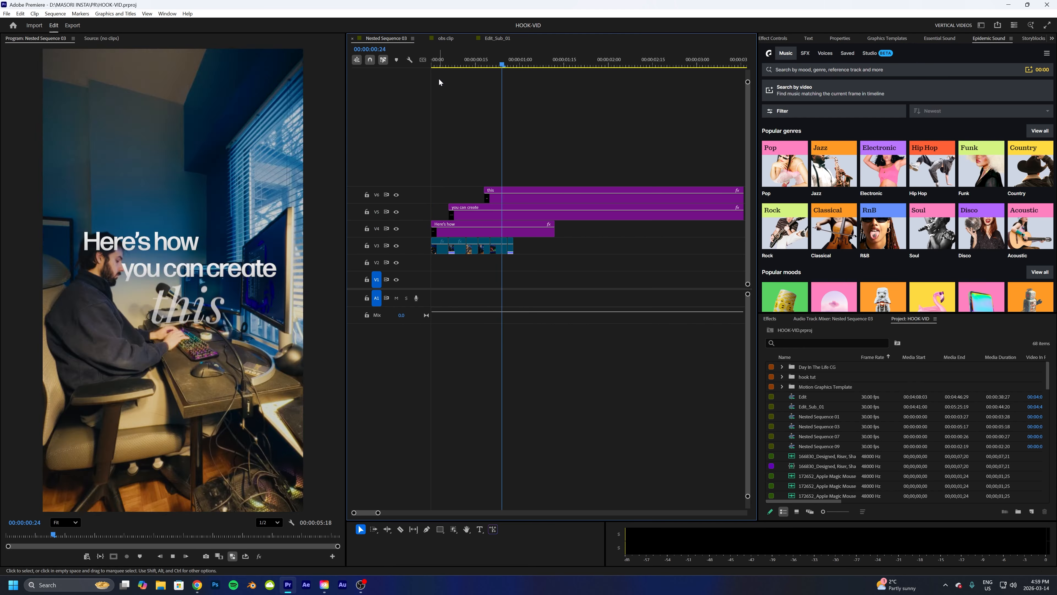
{"action": "left_click", "coordinate": [460, 65]}
{"action": "key", "text": "Home"}
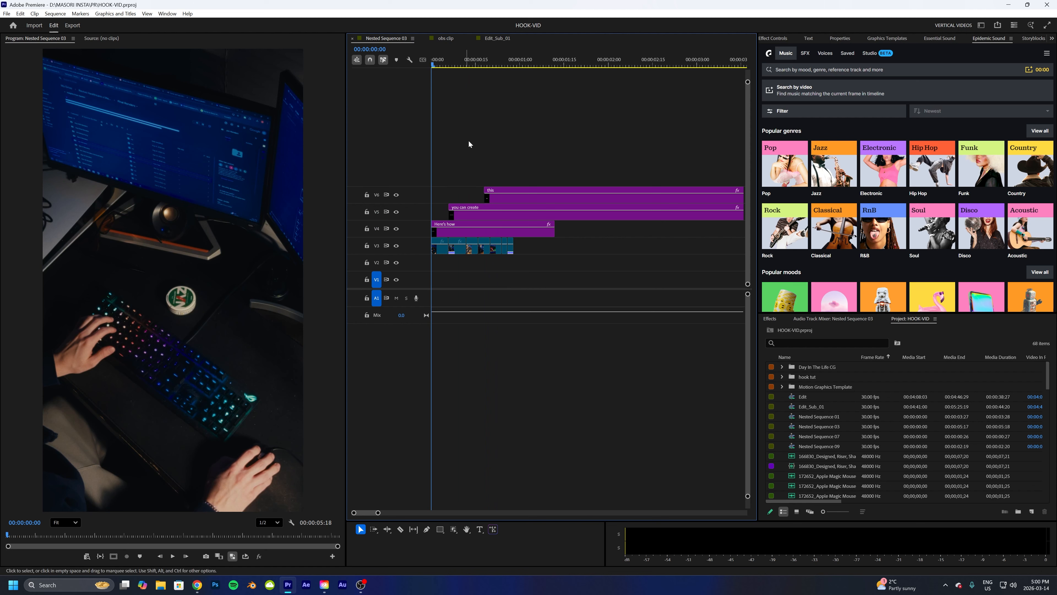
- Return to the Edit_Sub_01 sequence and play the intro containing the nested clip
{"action": "left_click", "coordinate": [487, 39]}
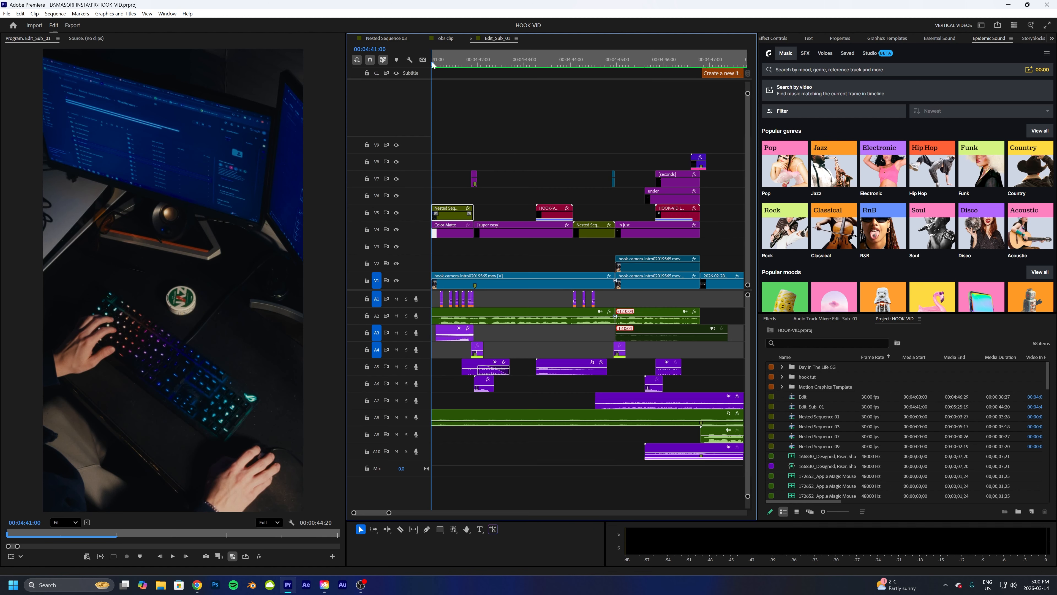
{"action": "left_click_drag", "start_coordinate": [433, 64], "coordinate": [457, 68]}
{"action": "left_click_drag", "start_coordinate": [460, 68], "coordinate": [463, 67]}
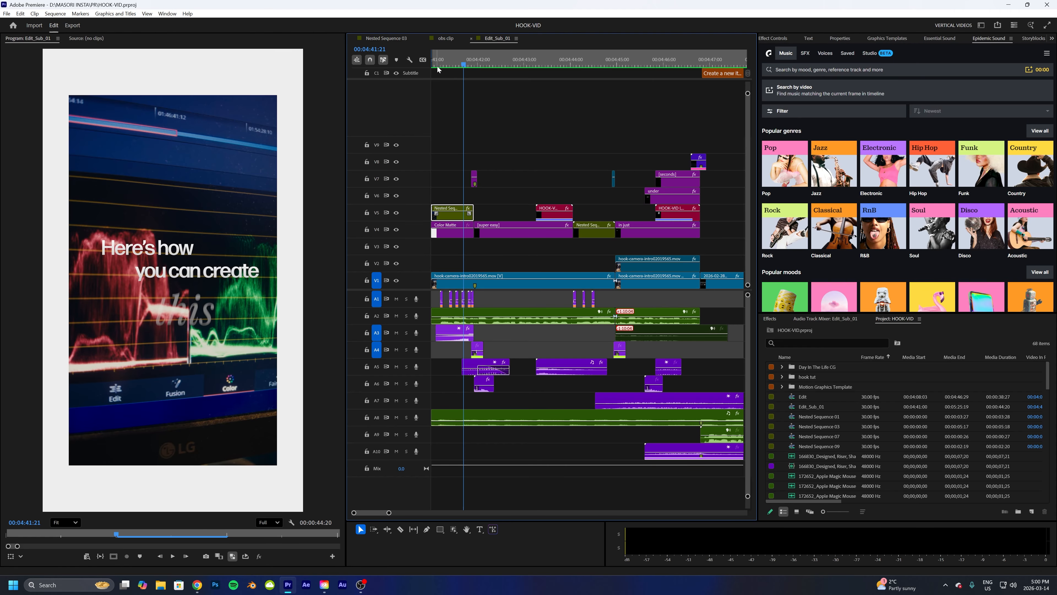
{"action": "left_click_drag", "start_coordinate": [440, 66], "coordinate": [427, 106]}
{"action": "key", "text": "space"}
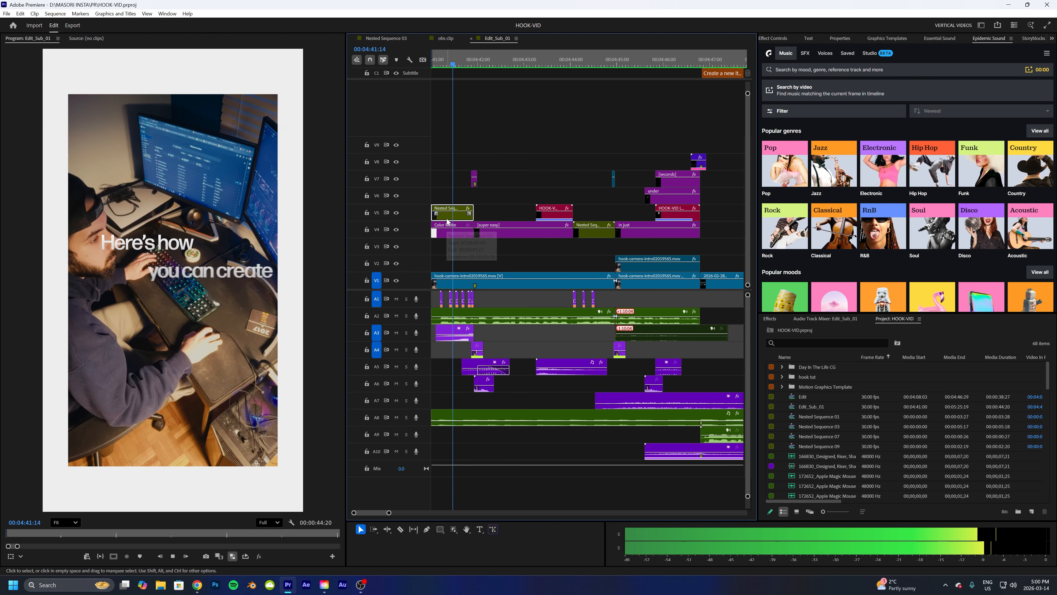
{"action": "key", "text": "space"}
- Open the nested clip's effect controls, select its Scale keyframe and adjust its velocity handle
{"action": "left_click", "coordinate": [775, 38]}
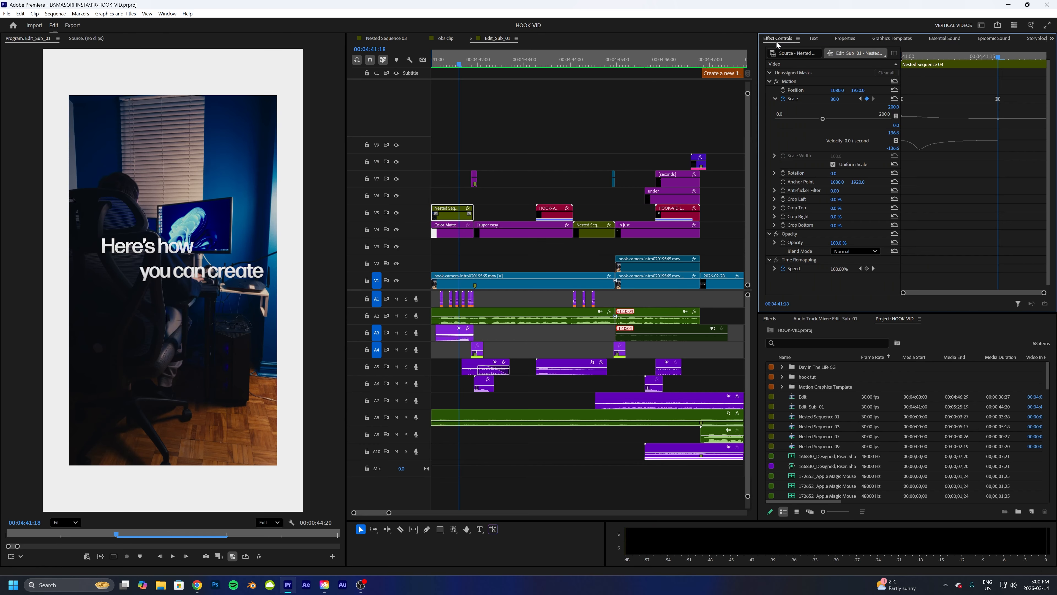
{"action": "left_click_drag", "start_coordinate": [908, 61], "coordinate": [998, 64]}
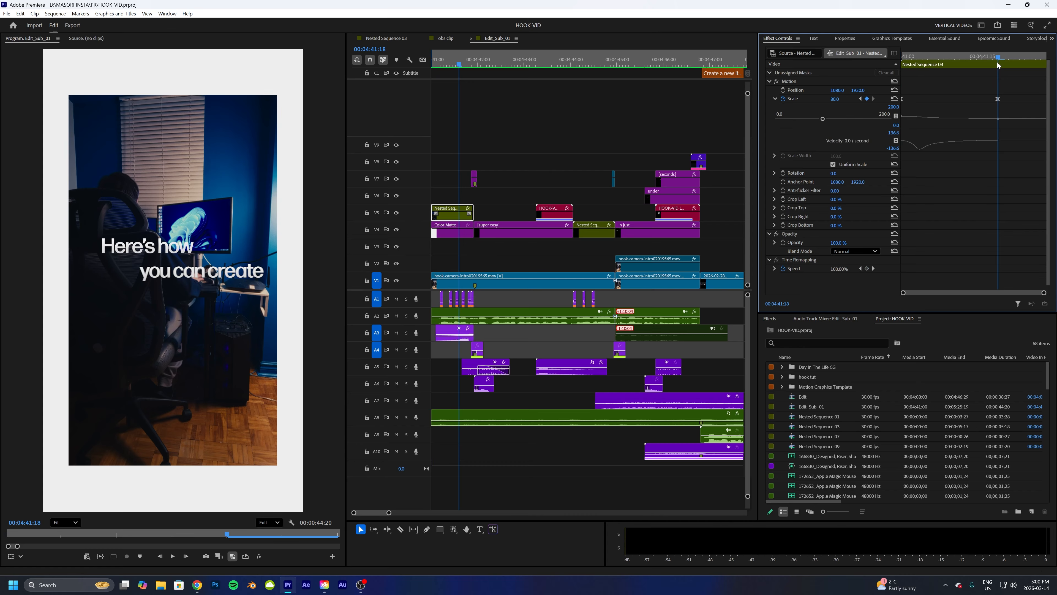
{"action": "left_click", "coordinate": [998, 101]}
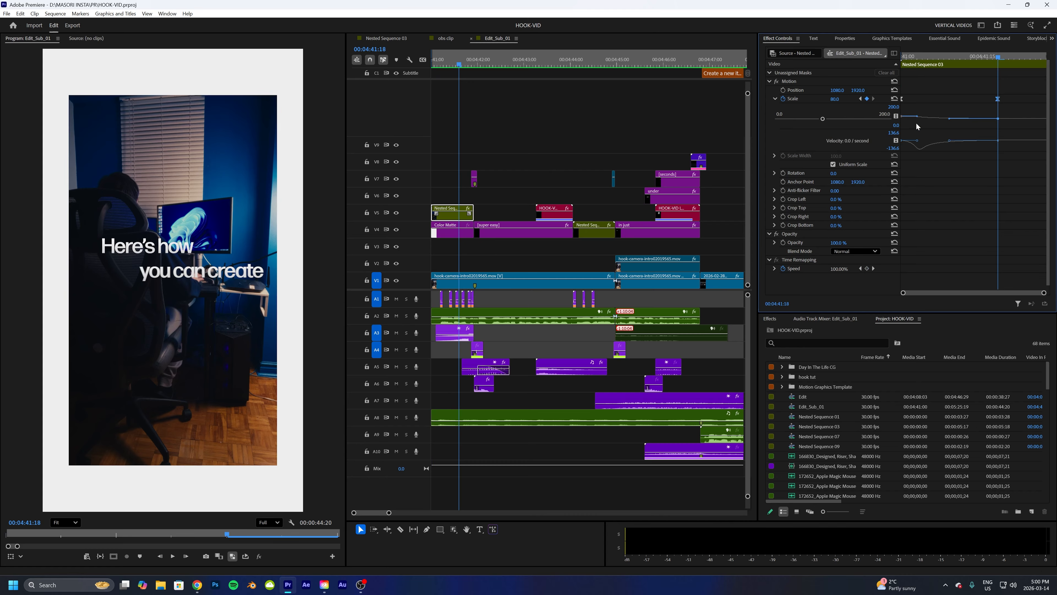
{"action": "left_click_drag", "start_coordinate": [916, 143], "coordinate": [917, 141]}
- Play back the intro from the start to check the nested clip's scale animation
{"action": "left_click", "coordinate": [436, 64]}
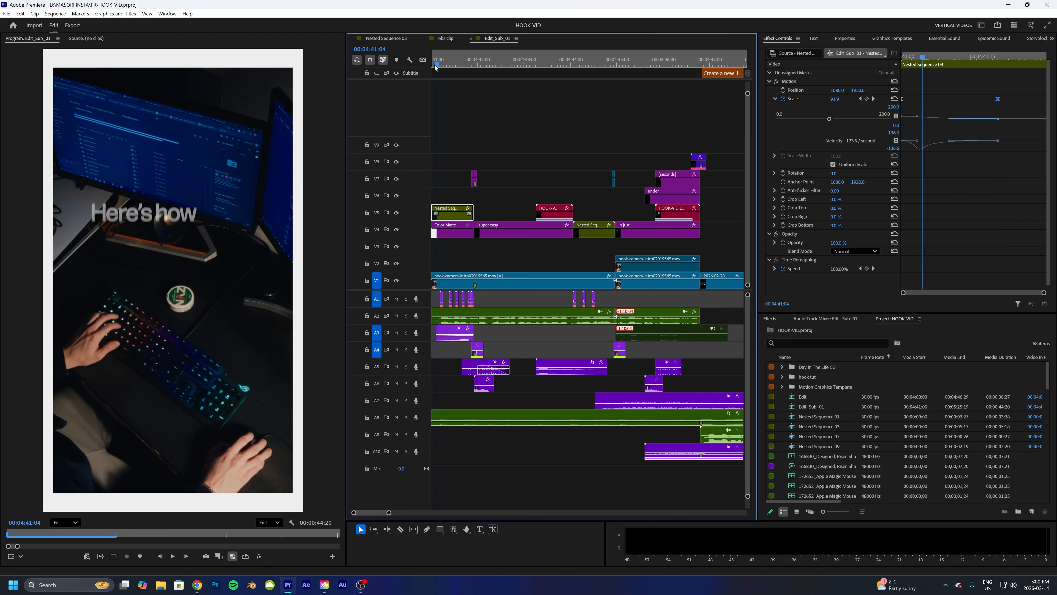
{"action": "mouse_move", "coordinate": [436, 66]}
{"action": "left_mouse_down"}
{"action": "mouse_move", "coordinate": [459, 67]}
{"action": "mouse_move", "coordinate": [430, 67]}
{"action": "left_mouse_up"}
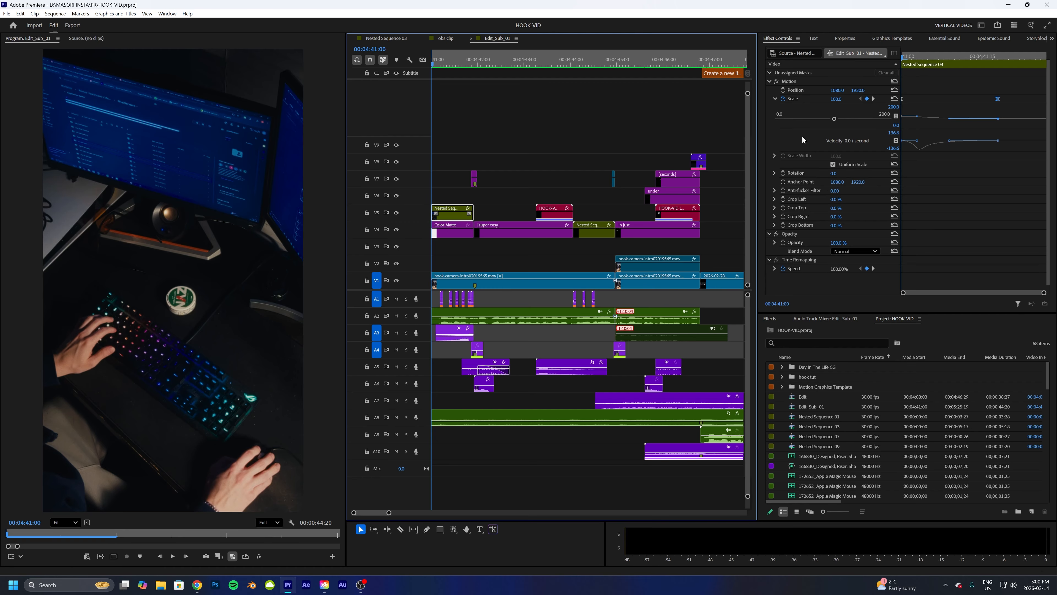
{"action": "key", "text": "space"}
{"action": "key", "text": "space"}
{"action": "key", "text": "space"}
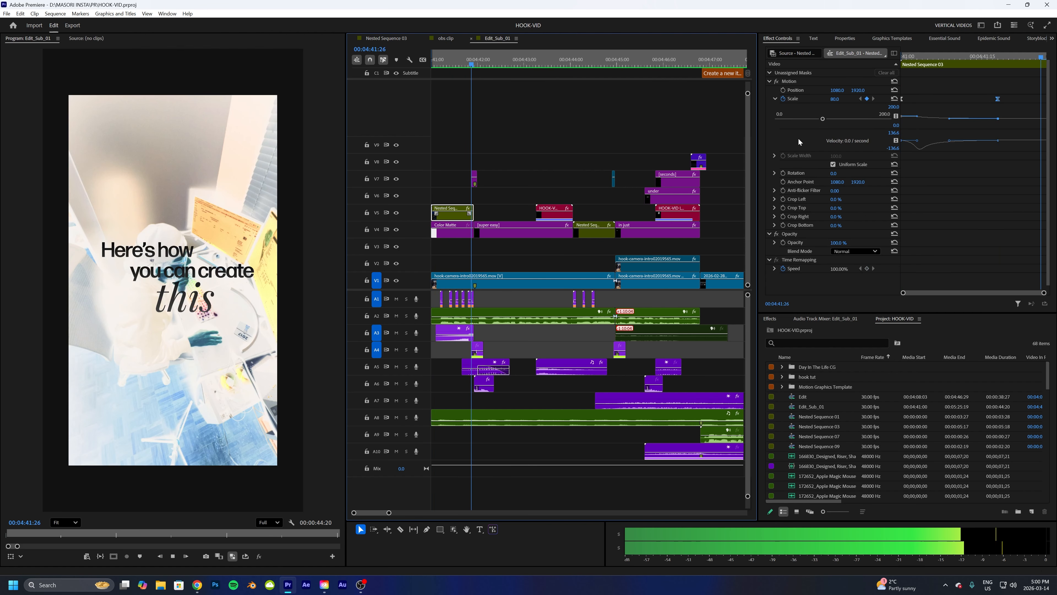
{"action": "key", "text": "space"}
{"action": "mouse_move", "coordinate": [909, 57]}
{"action": "left_mouse_down"}
{"action": "mouse_move", "coordinate": [954, 67]}
{"action": "mouse_move", "coordinate": [902, 73]}
{"action": "left_mouse_up"}
{"action": "key", "text": "space"}
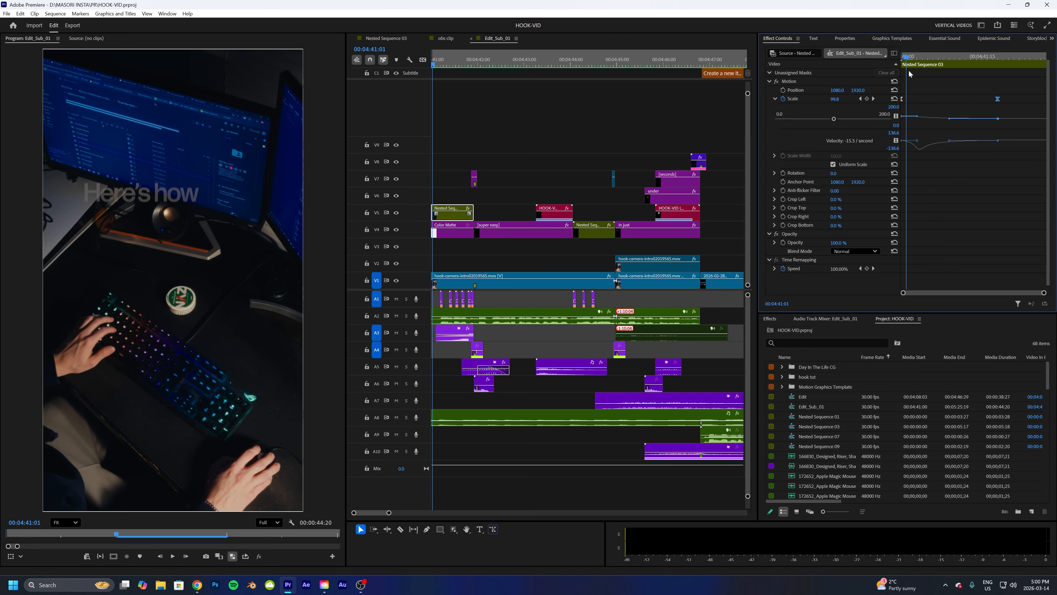
{"action": "key", "text": "space"}
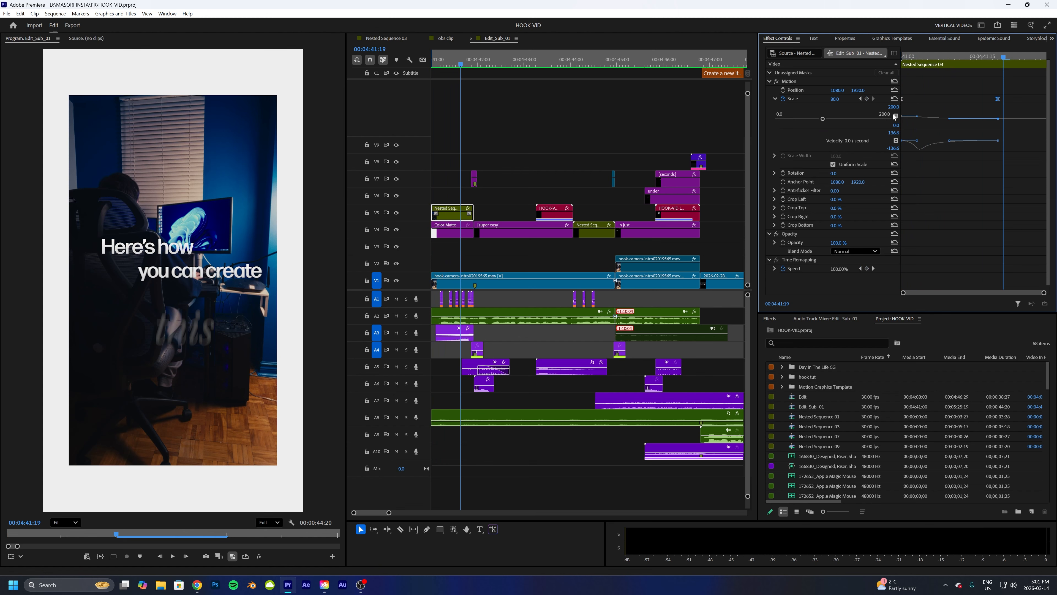
- Try stretching the Scale keyframe's velocity handle for a longer ease, then undo it
{"action": "left_click_drag", "start_coordinate": [917, 141], "coordinate": [917, 140]}
{"action": "left_click_drag", "start_coordinate": [916, 141], "coordinate": [988, 142]}
{"action": "left_click_drag", "start_coordinate": [456, 62], "coordinate": [411, 61]}
{"action": "key", "text": "space"}
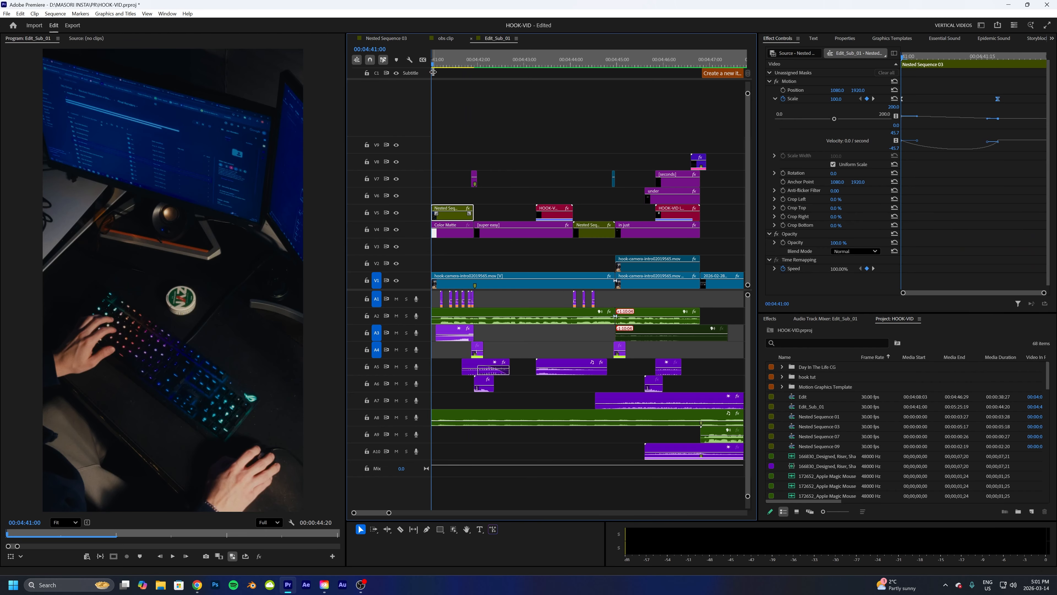
{"action": "key", "text": "space"}
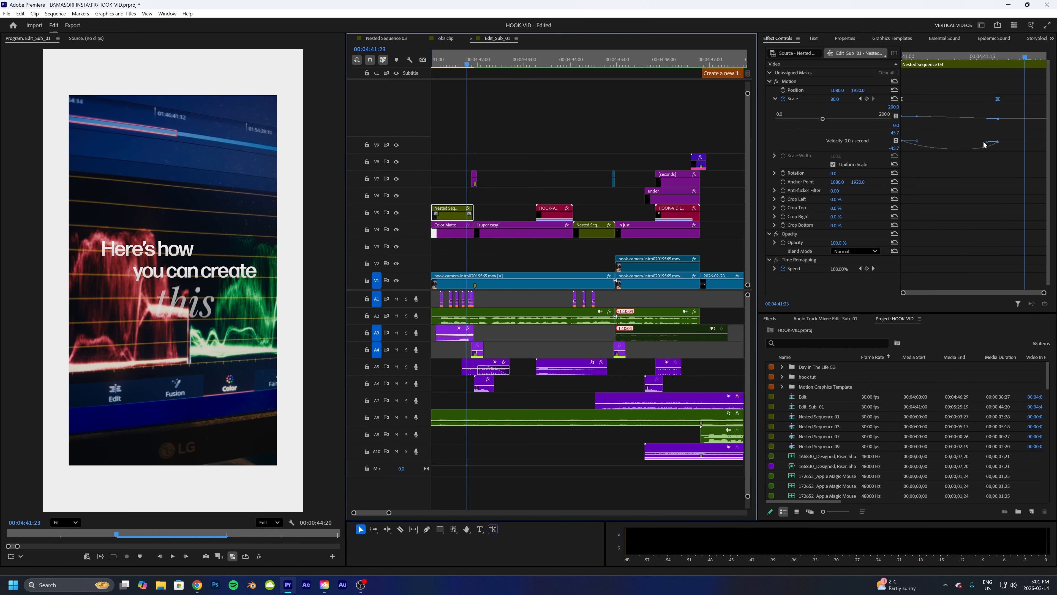
{"action": "key", "text": "ctrl+z"}
- Replay the intro to review the scale animation again
{"action": "left_click_drag", "start_coordinate": [461, 64], "coordinate": [401, 73]}
{"action": "key", "text": "space"}
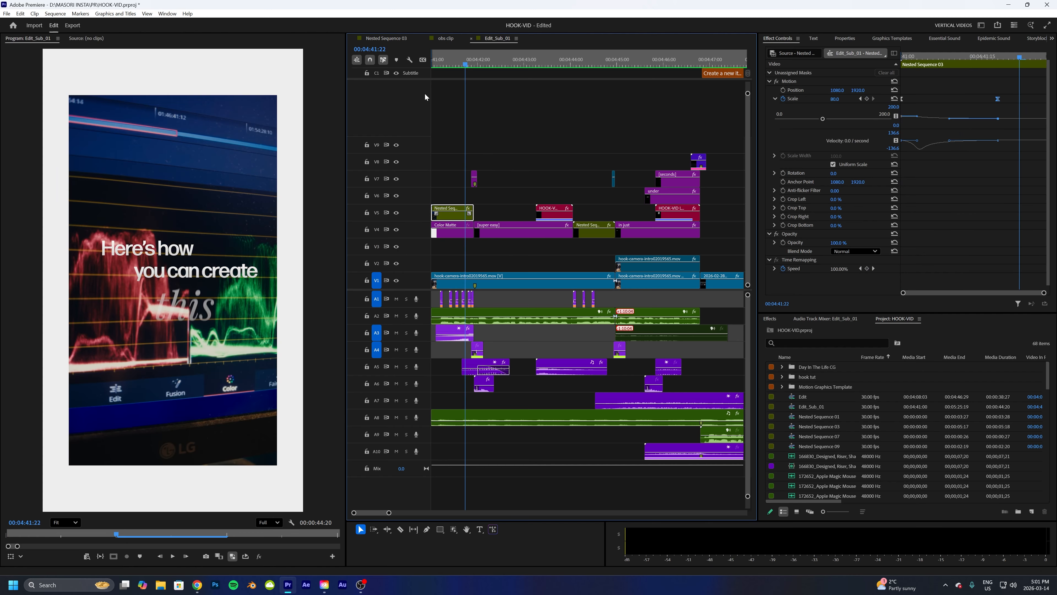
{"action": "key", "text": "space"}
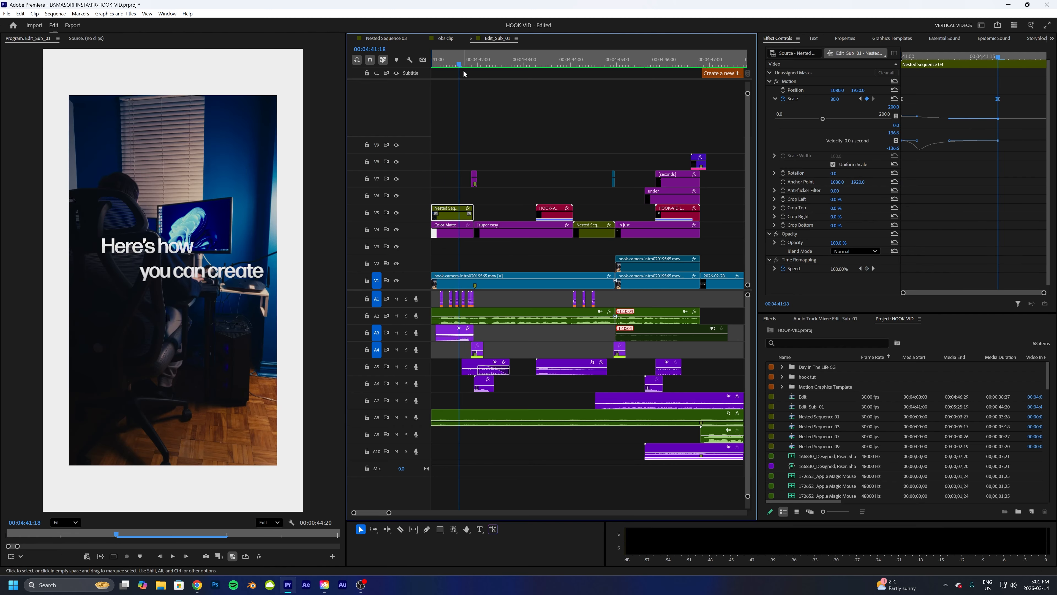
{"action": "mouse_move", "coordinate": [459, 62]}
{"action": "left_mouse_down"}
{"action": "mouse_move", "coordinate": [448, 65]}
{"action": "mouse_move", "coordinate": [460, 70]}
{"action": "left_mouse_up"}
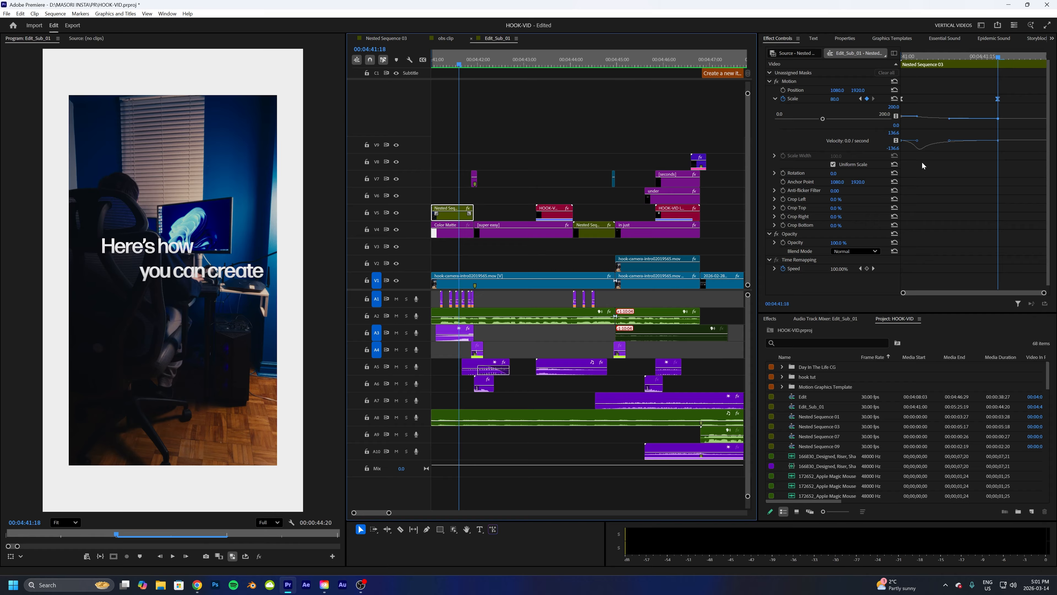
- Reshape the Scale keyframe's ease by dragging its velocity handle further out in the graph
{"action": "left_click", "coordinate": [915, 137]}
{"action": "right_click", "coordinate": [998, 101]}
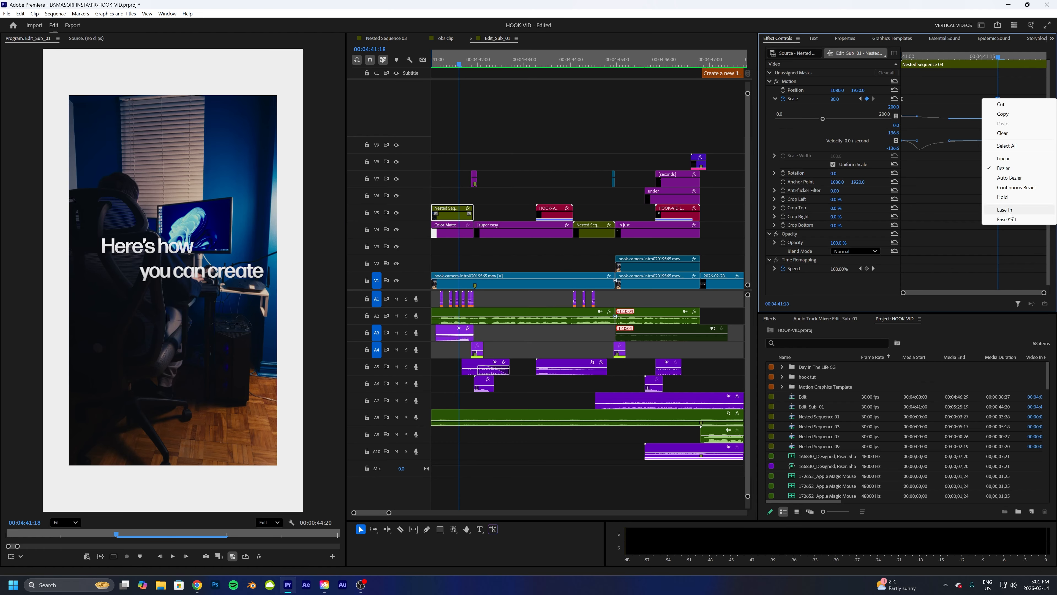
{"action": "left_click", "coordinate": [946, 182]}
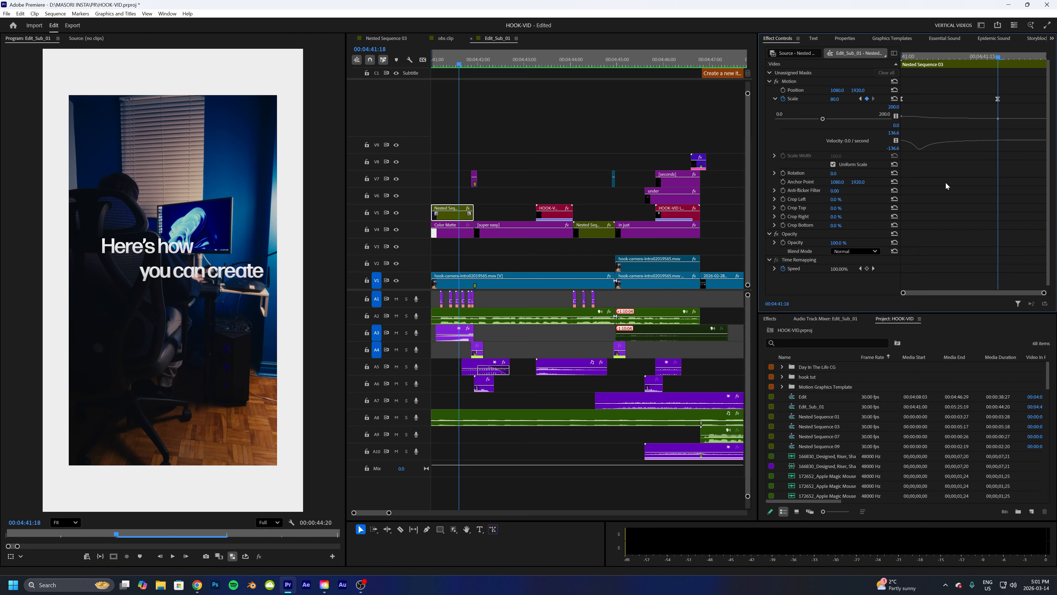
{"action": "left_click", "coordinate": [998, 100]}
{"action": "left_click_drag", "start_coordinate": [917, 144], "coordinate": [947, 141]}
- Play the intro from the start to check the reshaped scale ease
{"action": "left_click_drag", "start_coordinate": [460, 65], "coordinate": [419, 65]}
{"action": "key", "text": "space"}
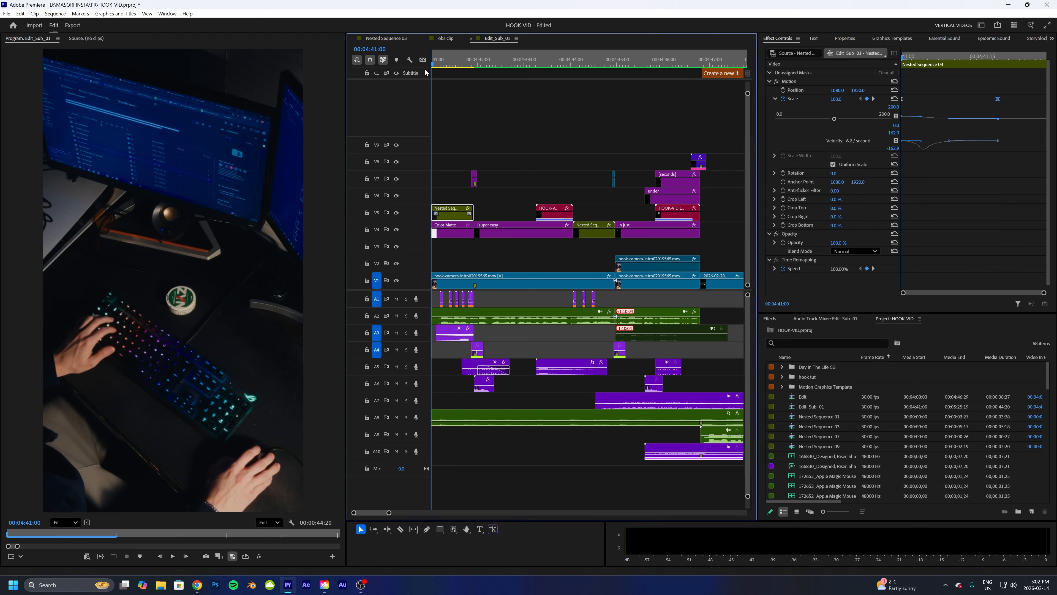
{"action": "key", "text": "space"}
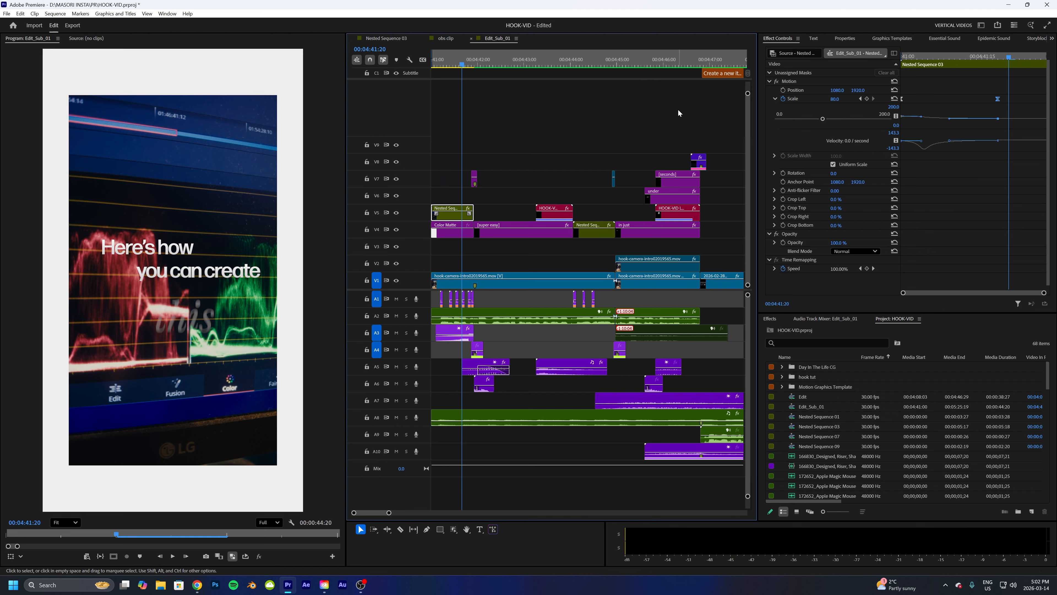
- Undo the velocity handle change and replay the intro from the start
{"action": "key", "text": "ctrl+z"}
{"action": "key", "text": "Home"}
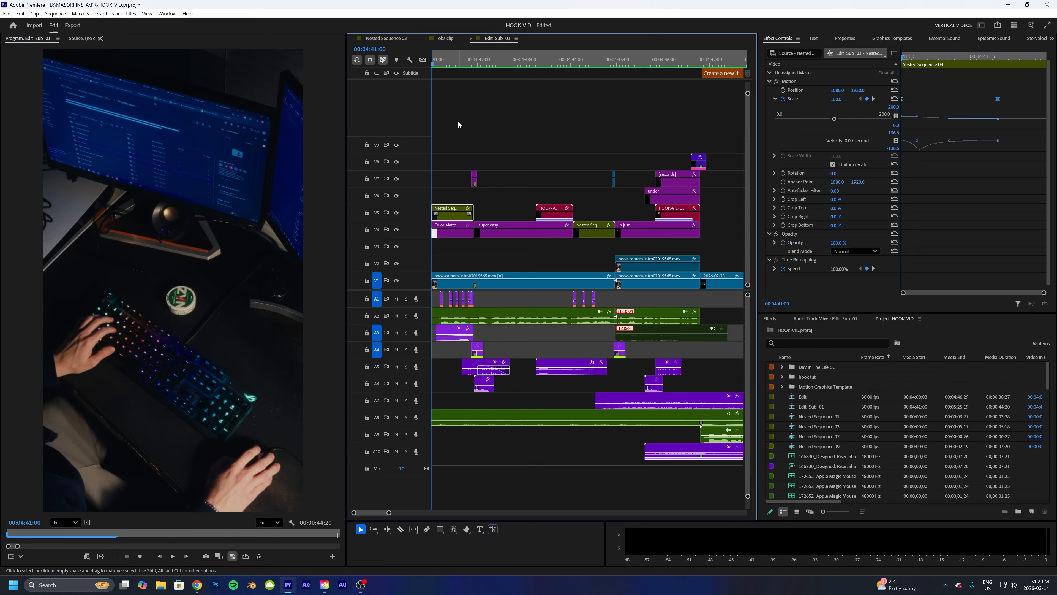
{"action": "key", "text": "space"}
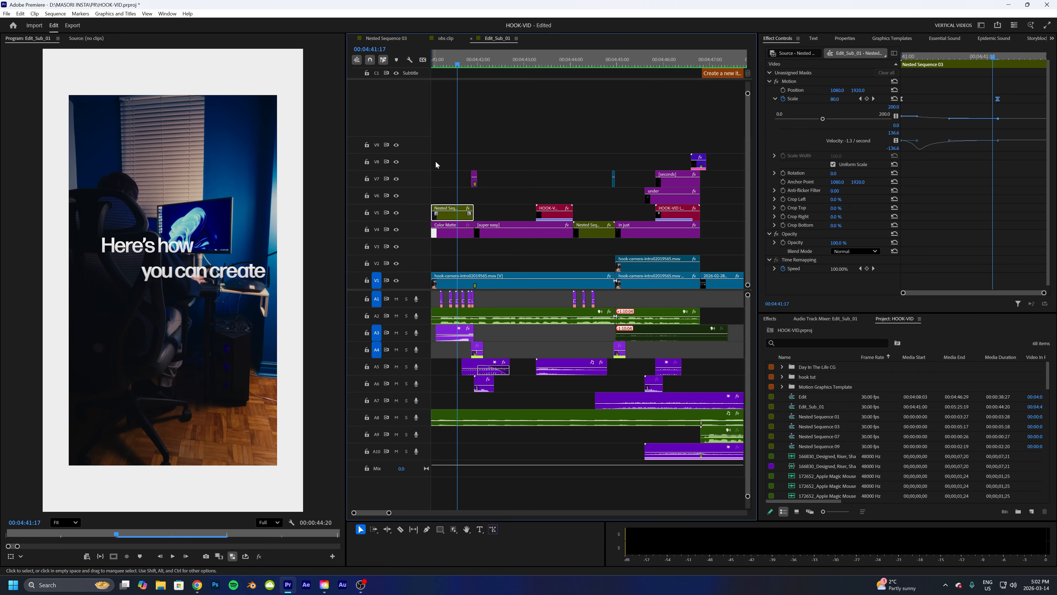
{"action": "mouse_move", "coordinate": [450, 57]}
{"action": "left_mouse_down"}
{"action": "mouse_move", "coordinate": [432, 60]}
{"action": "mouse_move", "coordinate": [443, 63]}
{"action": "left_mouse_up"}
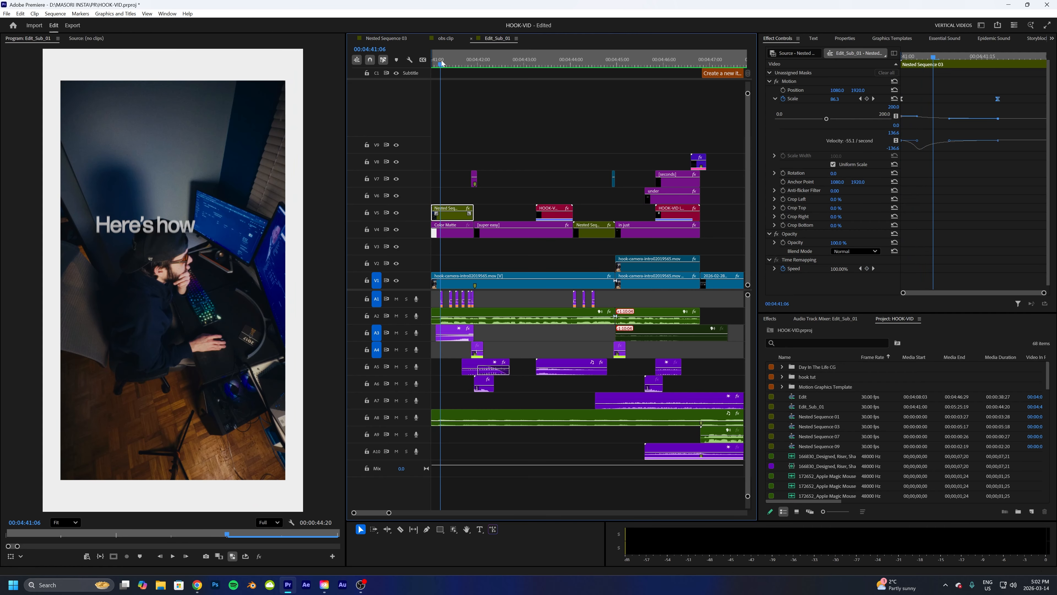
- Solo audio track A1 and play the intro to hear its sound effects
{"action": "left_click", "coordinate": [406, 299]}
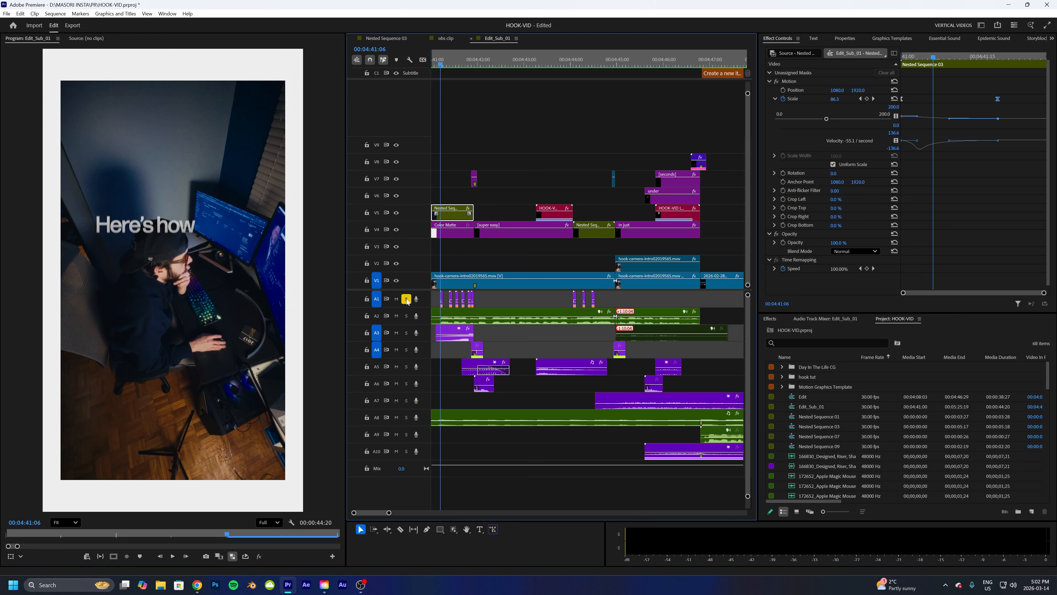
{"action": "key", "text": "space"}
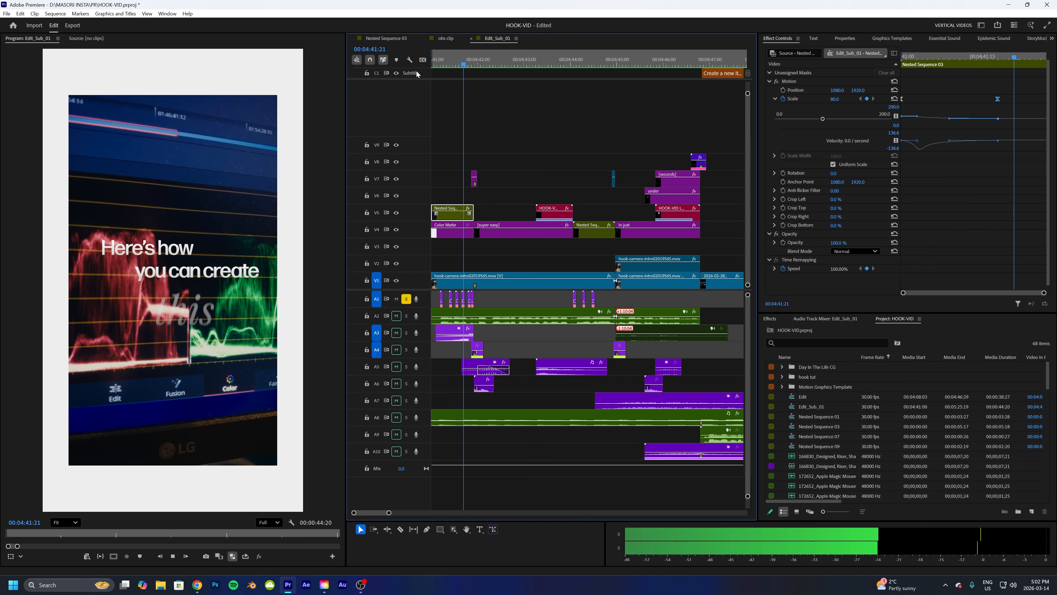
{"action": "left_click_drag", "start_coordinate": [443, 61], "coordinate": [421, 61]}
{"action": "key", "text": "space"}
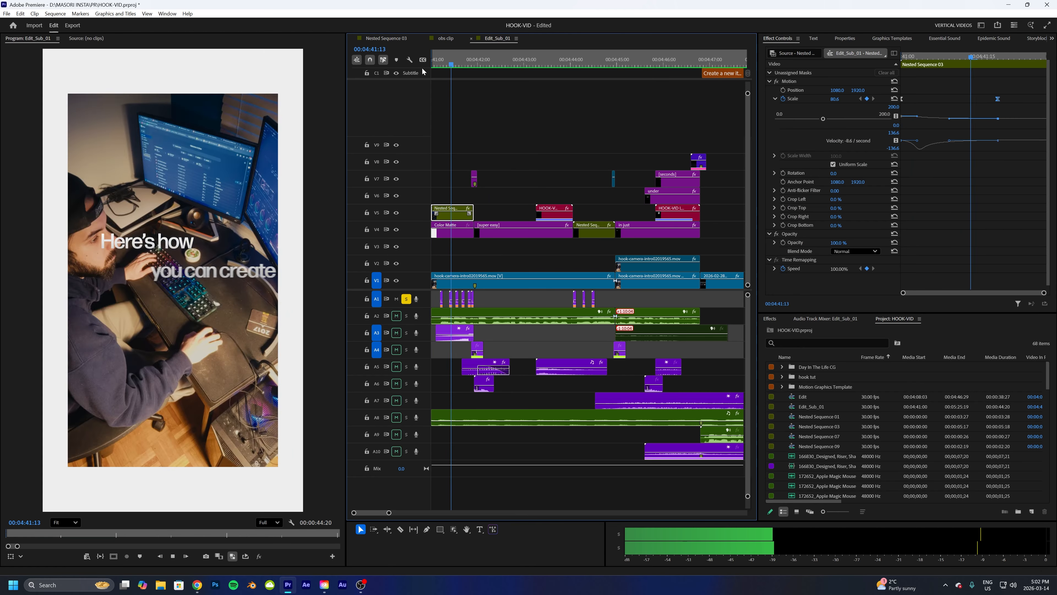
{"action": "key", "text": "space"}
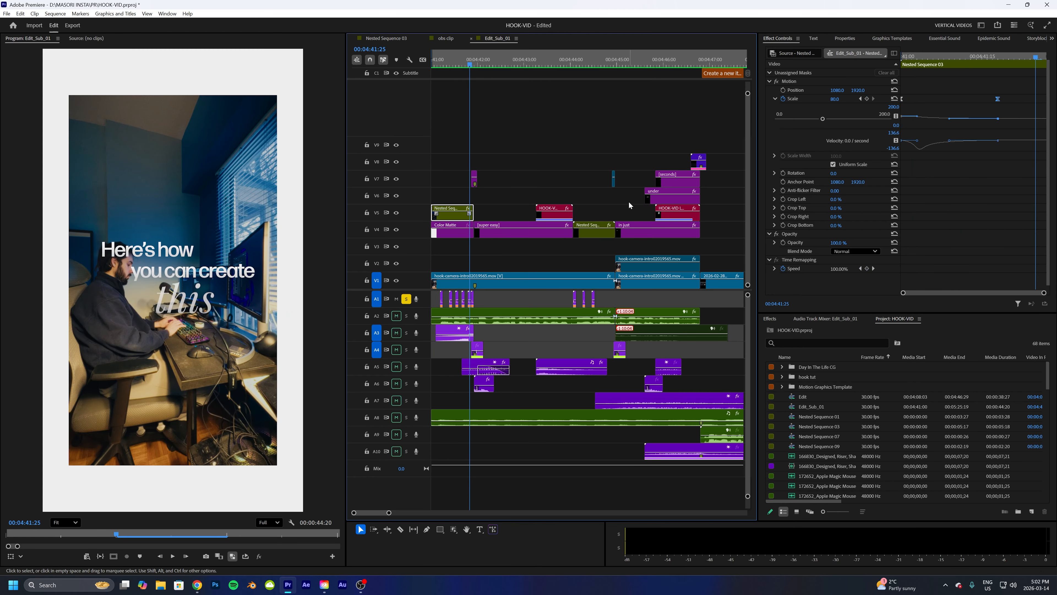
- Open the Epidemic Sound panel and browse its SFX section
{"action": "left_click", "coordinate": [981, 43]}
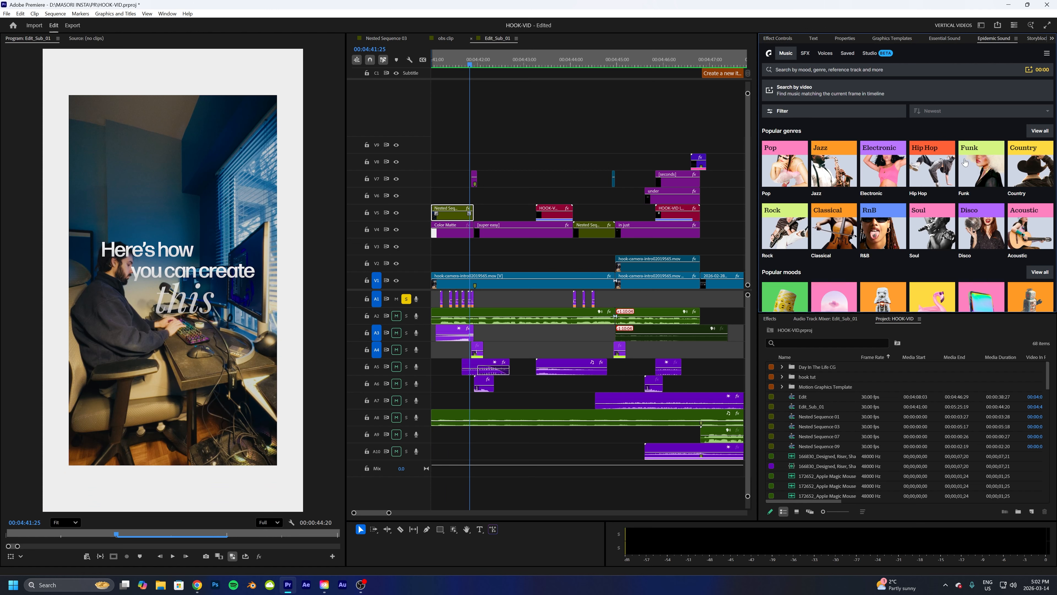
{"action": "left_click", "coordinate": [806, 53]}
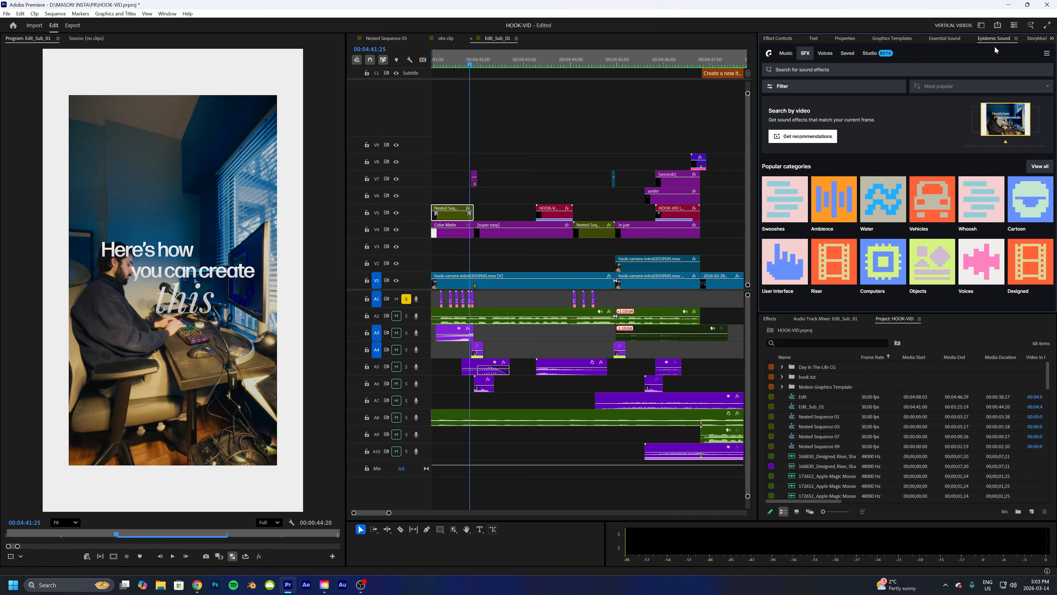
{"action": "right_click", "coordinate": [1034, 41]}
{"action": "left_click", "coordinate": [1027, 45]}
{"action": "key", "text": "Home"}
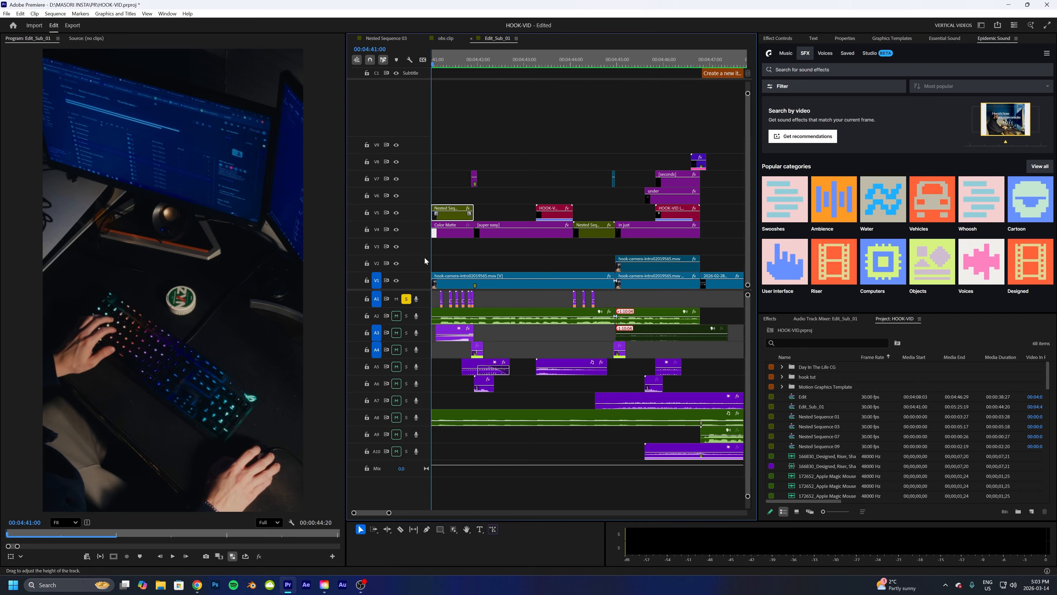
- Solo audio track A2 as well and play the intro to hear both tracks
{"action": "left_click", "coordinate": [406, 316]}
{"action": "key", "text": "space"}
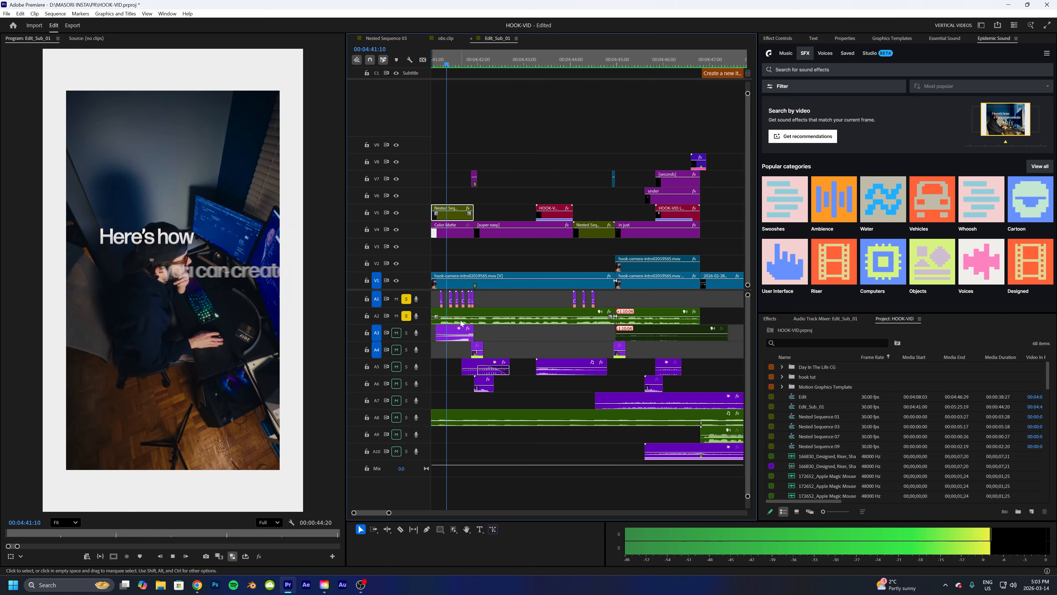
{"action": "key", "text": "space"}
{"action": "key", "text": "Home"}
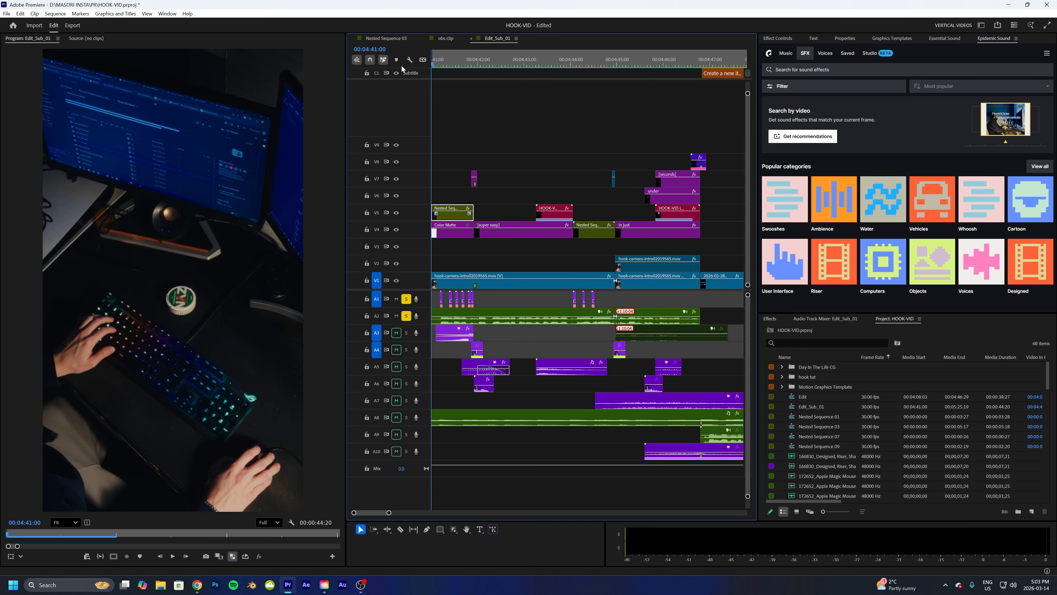
{"action": "key", "text": "space"}
{"action": "key", "text": "space"}
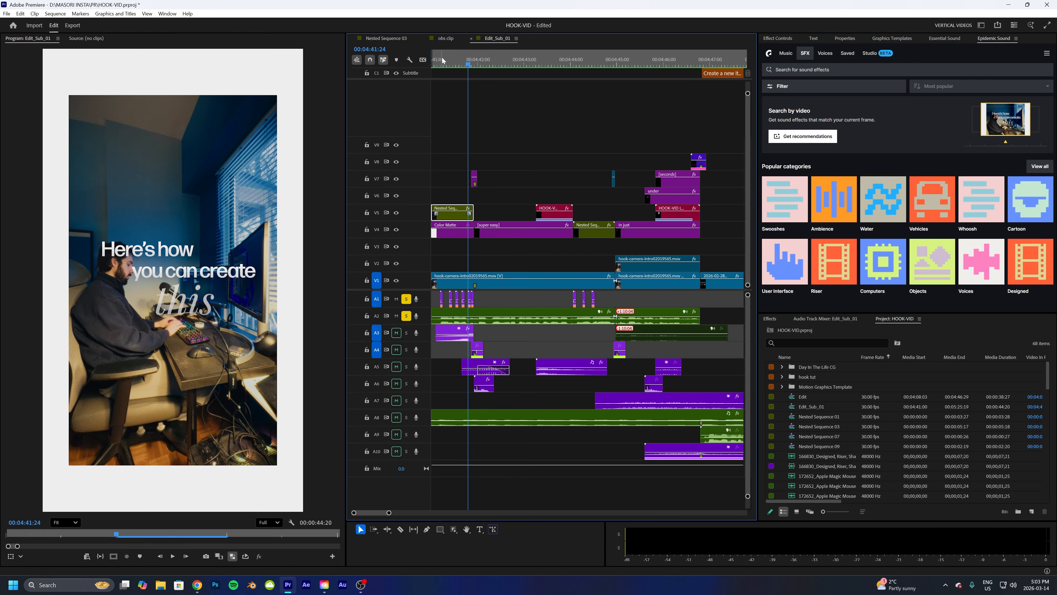
{"action": "mouse_move", "coordinate": [446, 58]}
{"action": "left_mouse_down"}
{"action": "mouse_move", "coordinate": [435, 58]}
{"action": "mouse_move", "coordinate": [463, 58]}
{"action": "mouse_move", "coordinate": [433, 62]}
{"action": "mouse_move", "coordinate": [461, 66]}
{"action": "mouse_move", "coordinate": [432, 64]}
{"action": "left_mouse_up"}
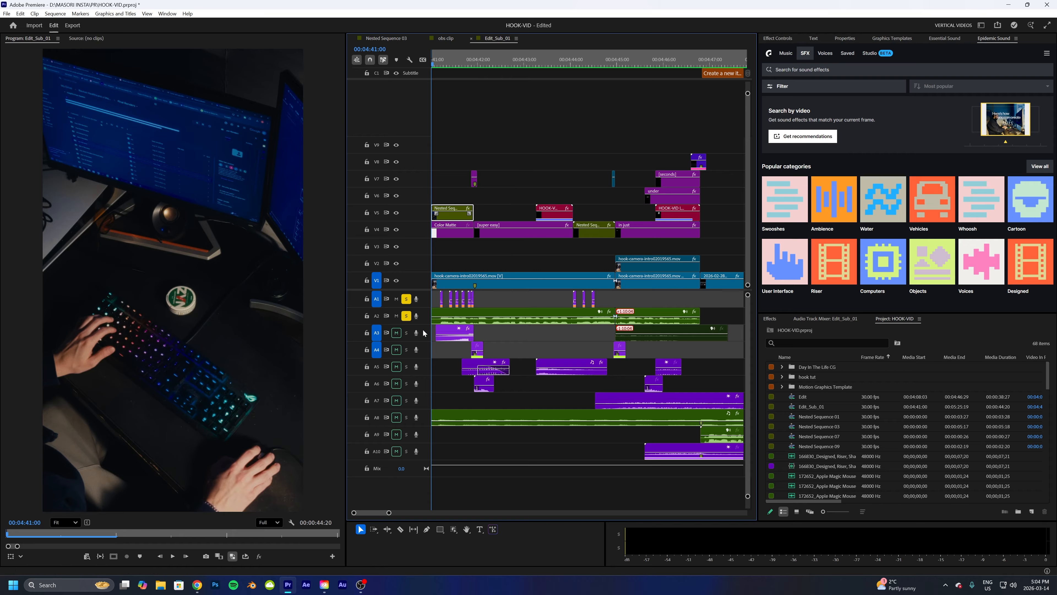
- Solo audio track A3 and inspect the effect controls of the click and riser sound clips
{"action": "left_click", "coordinate": [407, 333]}
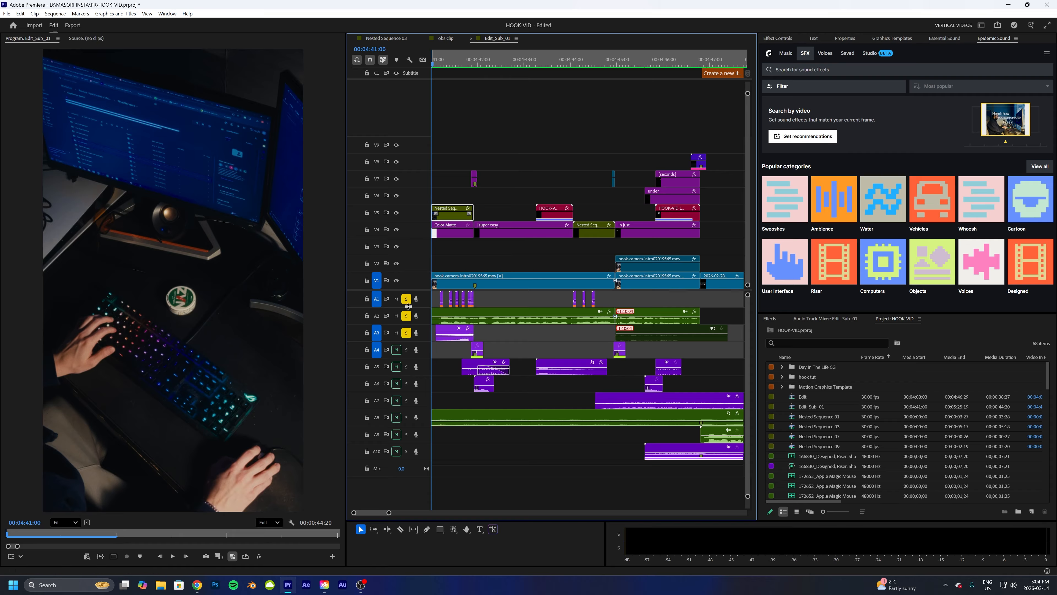
{"action": "left_click", "coordinate": [441, 299]}
{"action": "left_click", "coordinate": [787, 38]}
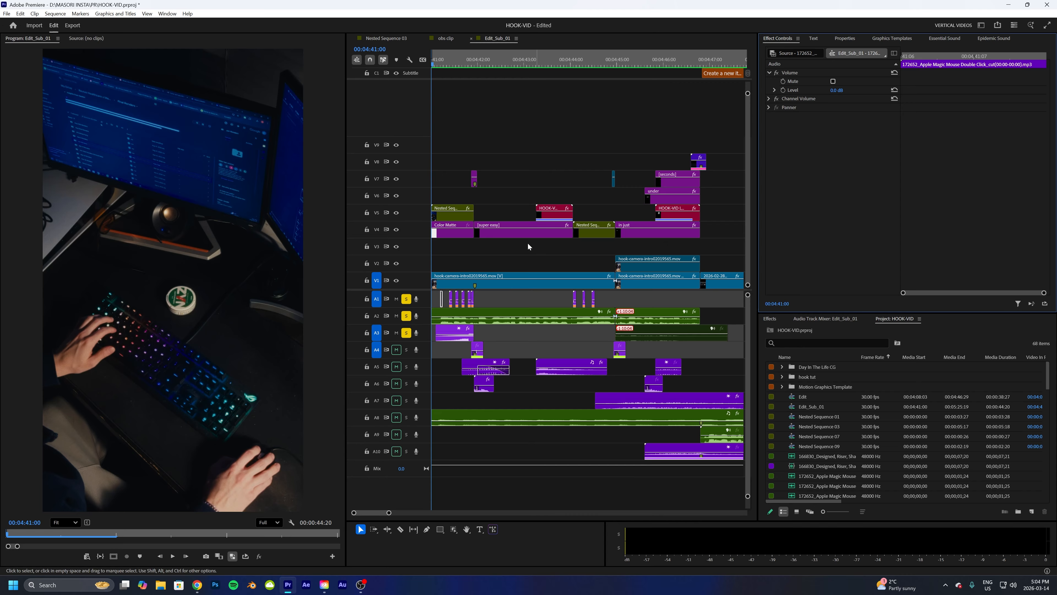
{"action": "left_click", "coordinate": [446, 332]}
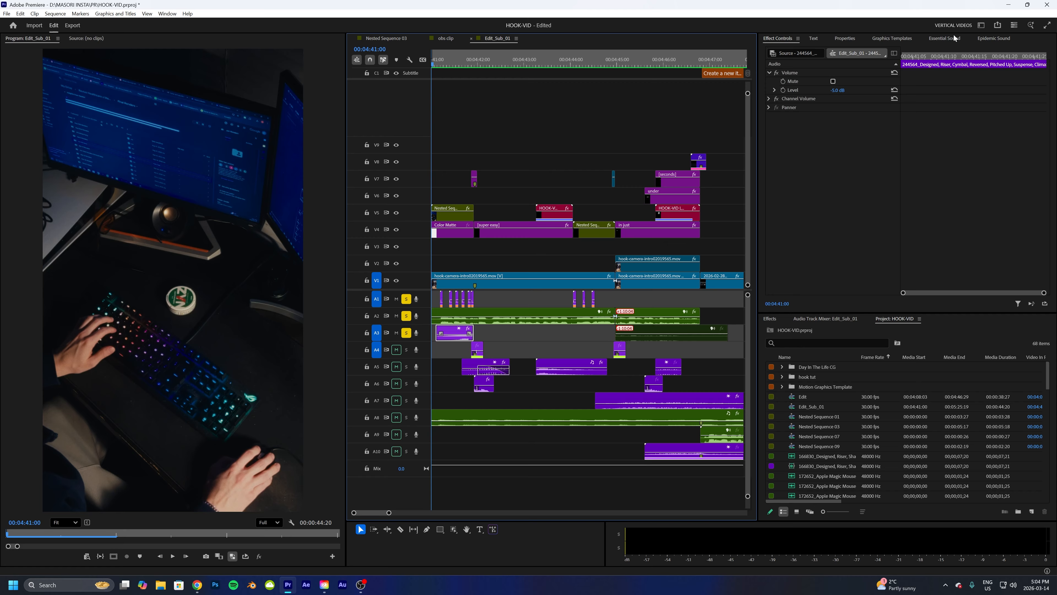
{"action": "left_click", "coordinate": [994, 38]}
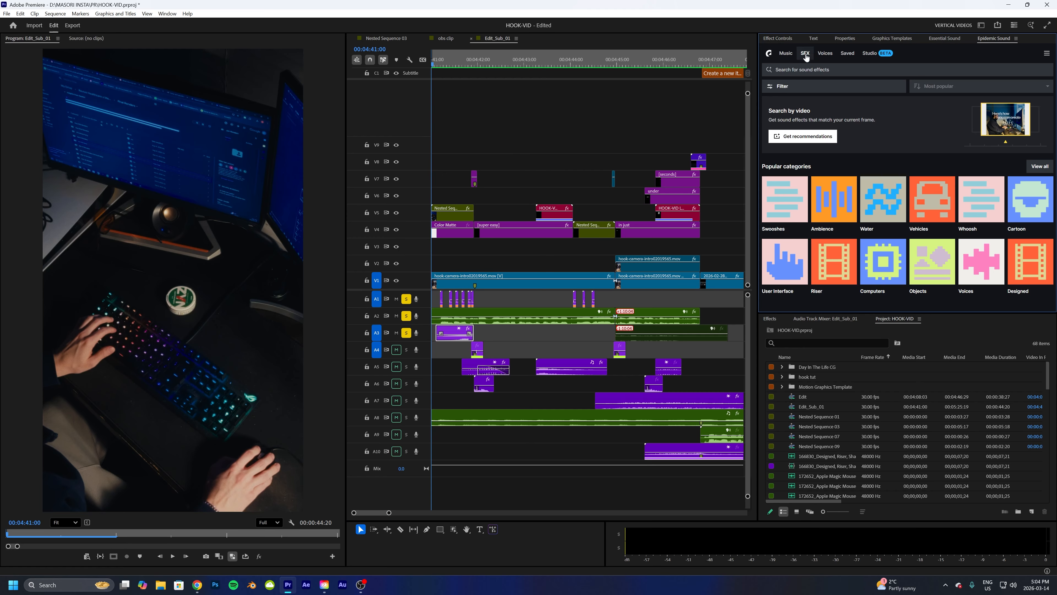
{"action": "left_click", "coordinate": [779, 38]}
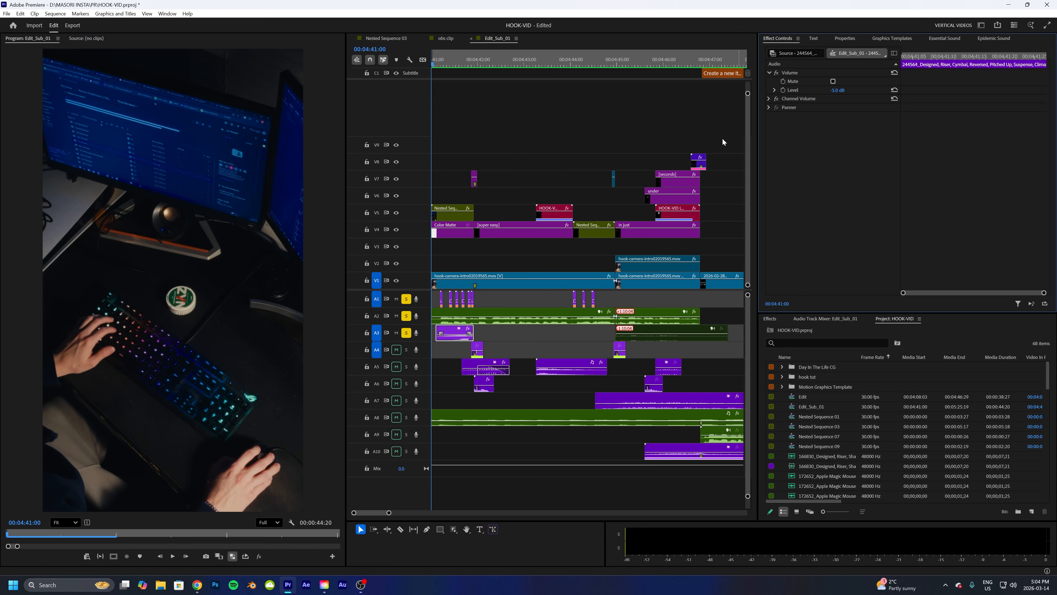
- Unsolo tracks A1 and A2 and play the intro with only the riser track soloed
{"action": "left_click", "coordinate": [407, 298]}
{"action": "left_click", "coordinate": [407, 315]}
{"action": "key", "text": "space"}
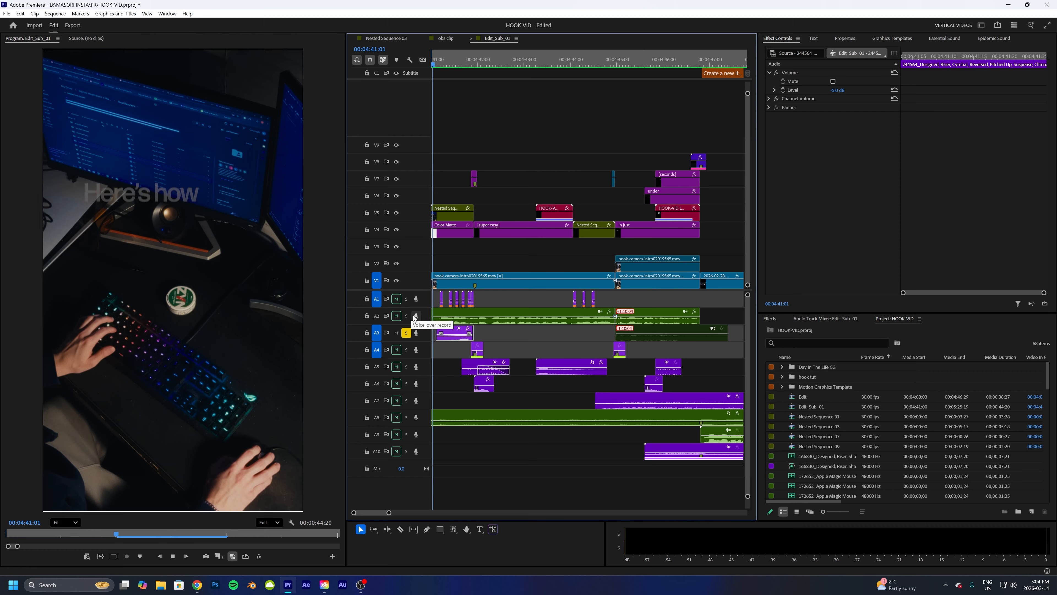
{"action": "key", "text": "space"}
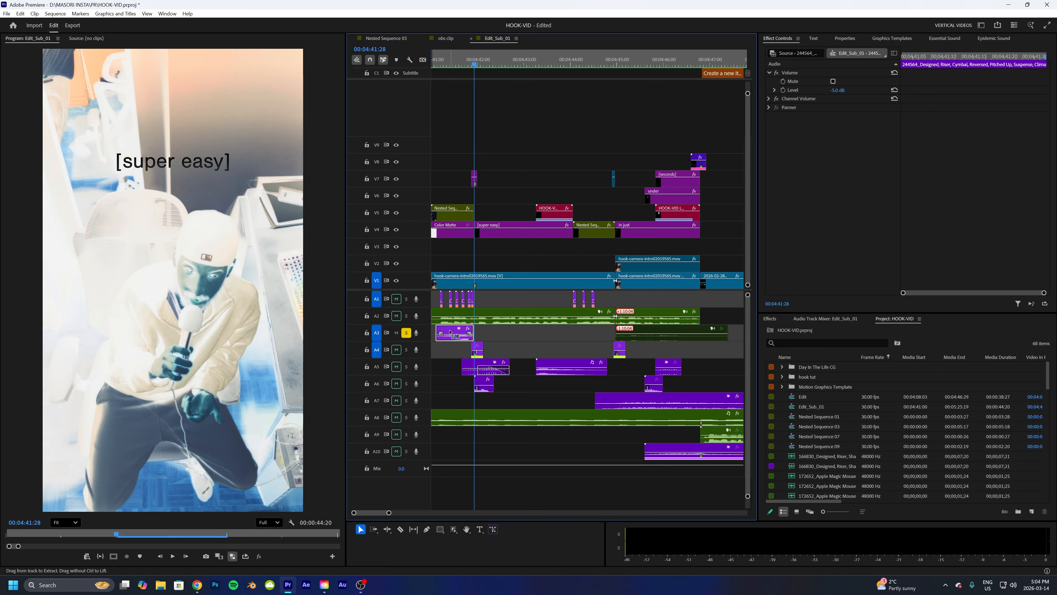
- Turn on Reverse speed for the selected riser sound clip in its speed/duration settings
{"action": "key", "text": "ctrl+r"}
{"action": "left_click", "coordinate": [478, 283]}
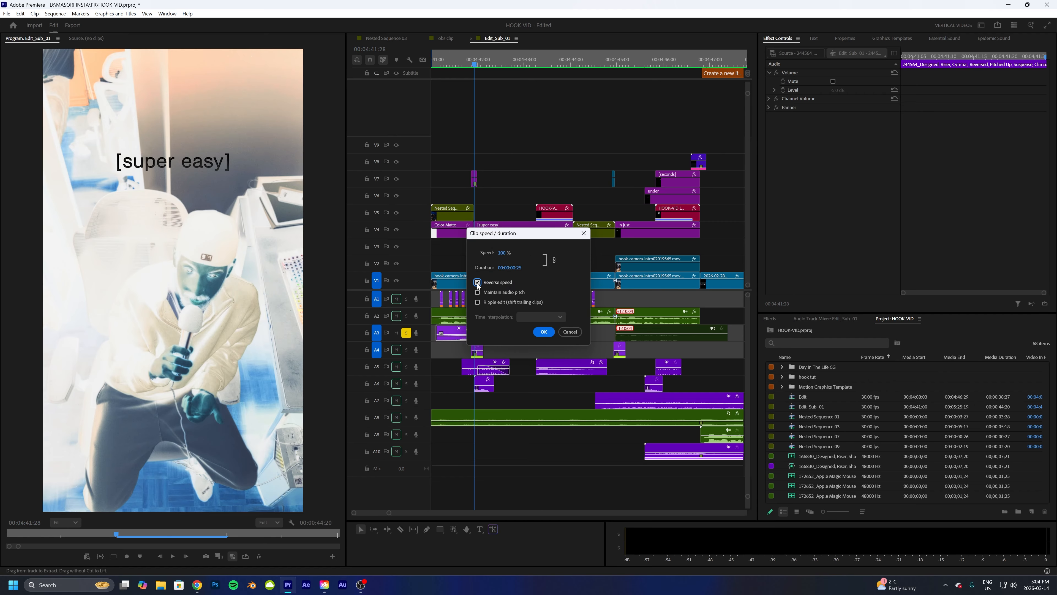
{"action": "left_click", "coordinate": [544, 332]}
- Play the intro from the start several times to hear the reversed riser
{"action": "key", "text": "Home"}
{"action": "key", "text": "space"}
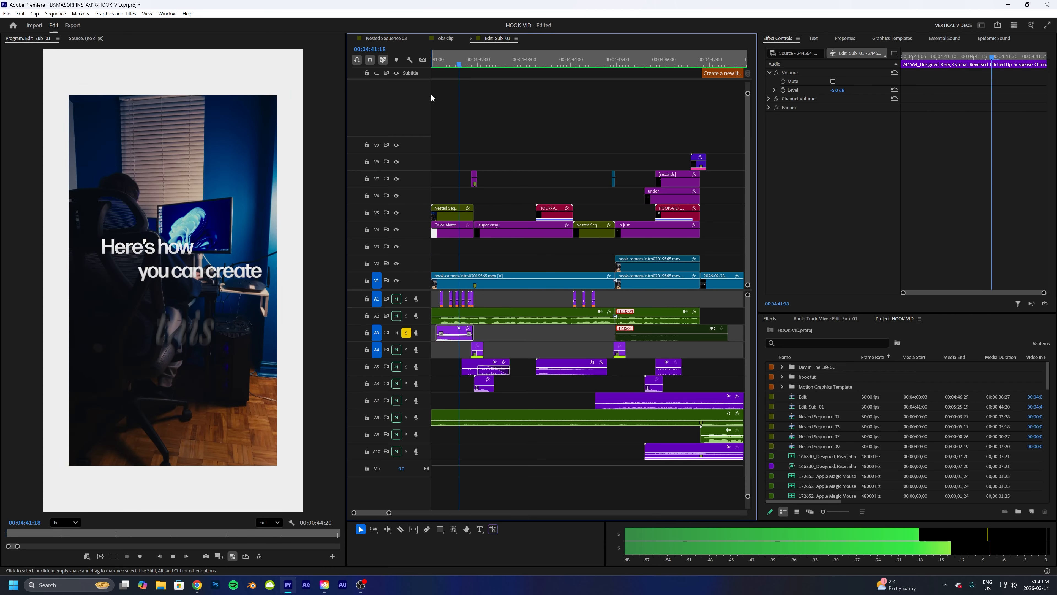
{"action": "key", "text": "space"}
{"action": "left_click", "coordinate": [434, 65]}
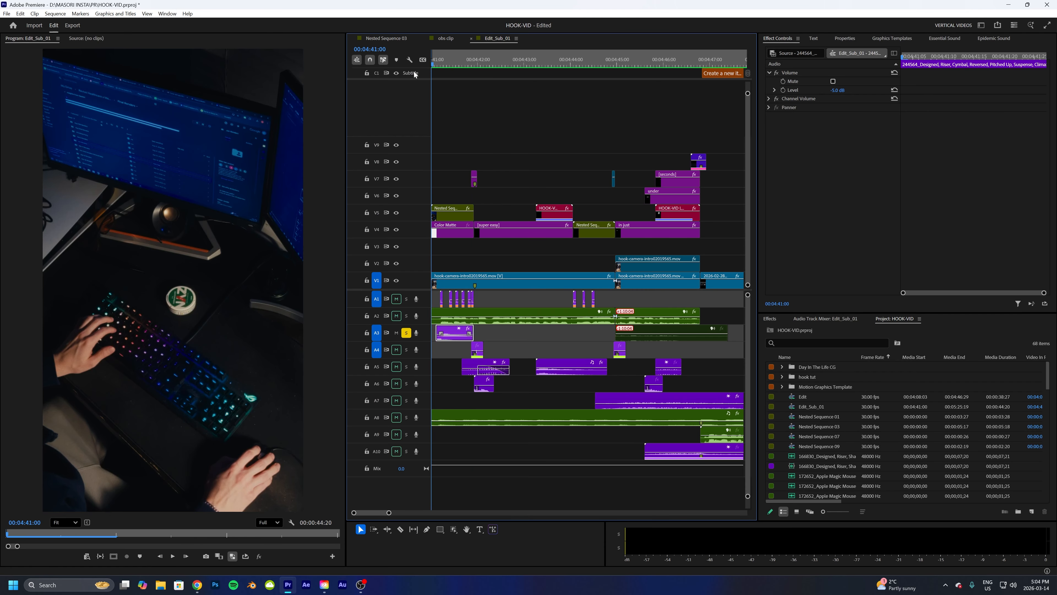
{"action": "key", "text": "space"}
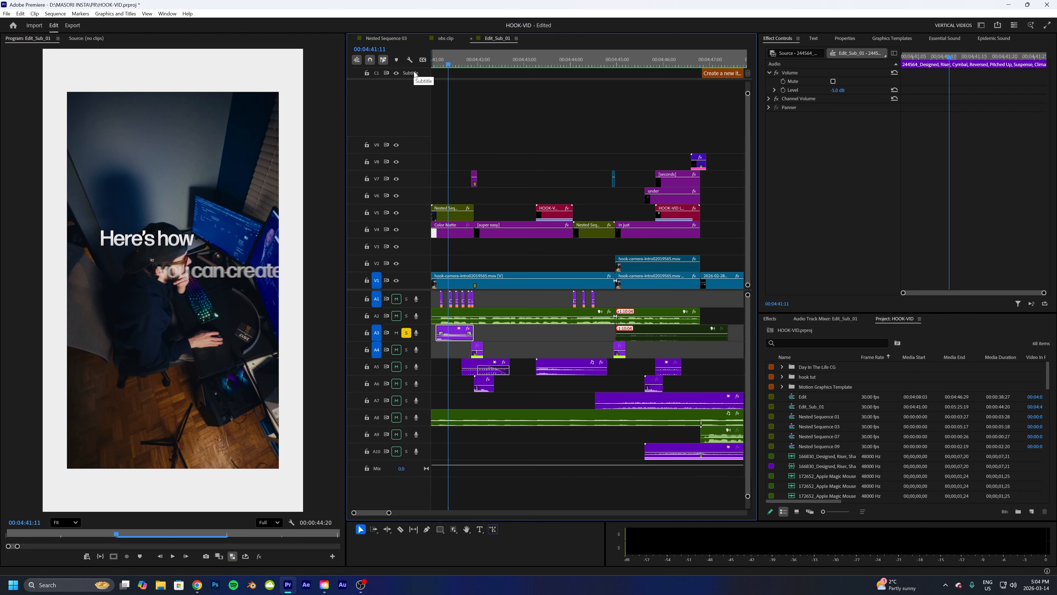
{"action": "key", "text": "Home"}
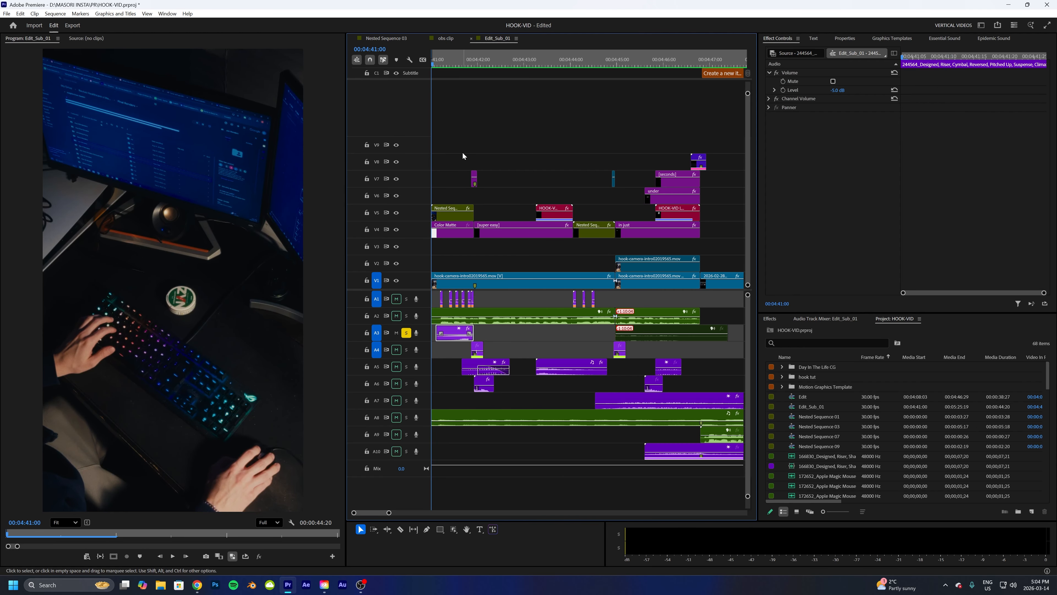
{"action": "key", "text": "space"}
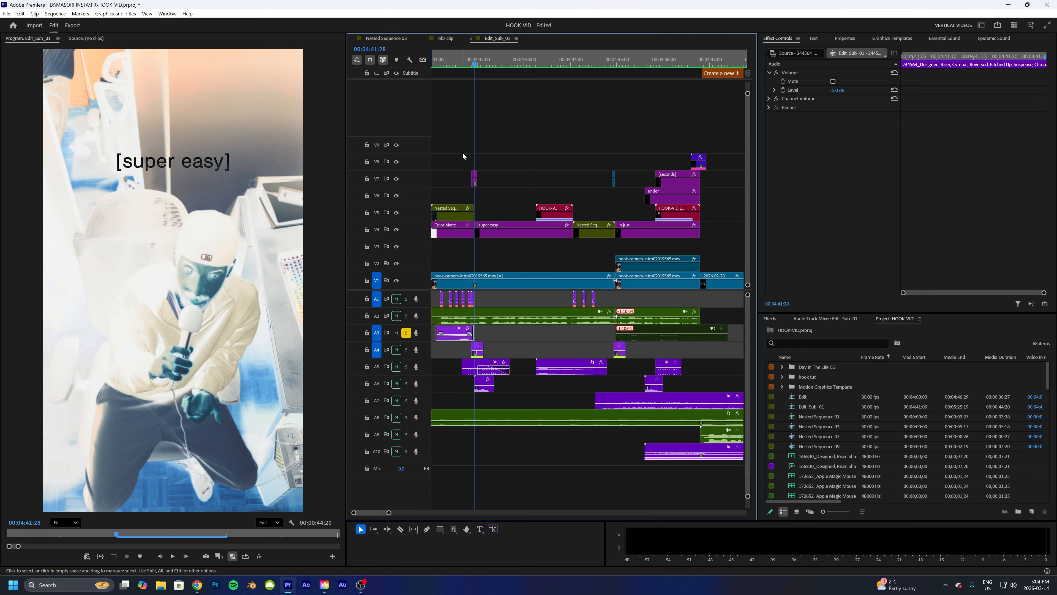
- Solo tracks A1 and A2 again together with A3 and play the intro
{"action": "left_click", "coordinate": [407, 299]}
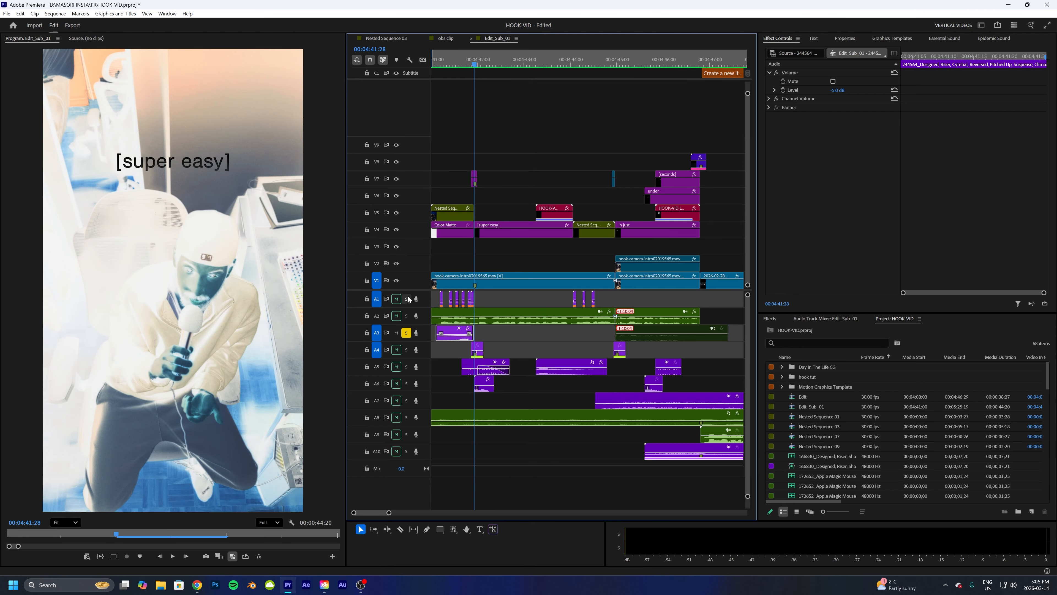
{"action": "key", "text": "space"}
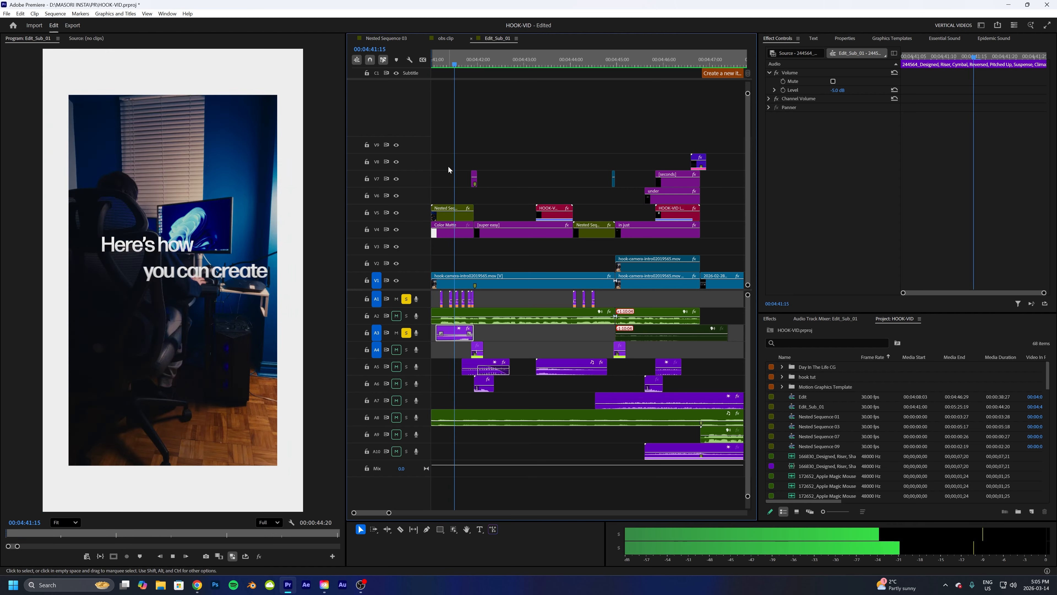
{"action": "key", "text": "space"}
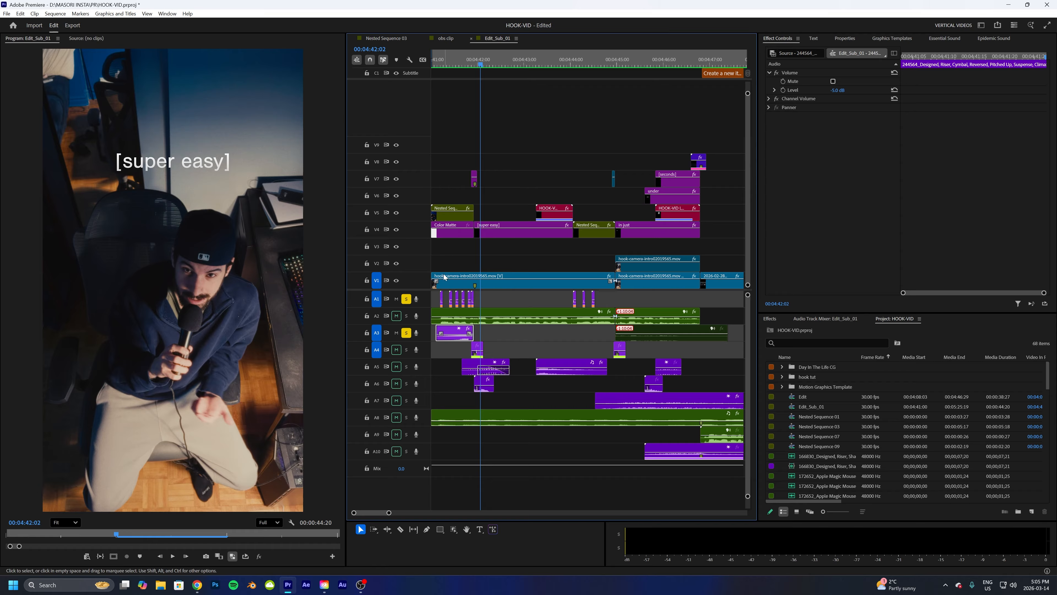
{"action": "left_click", "coordinate": [406, 316]}
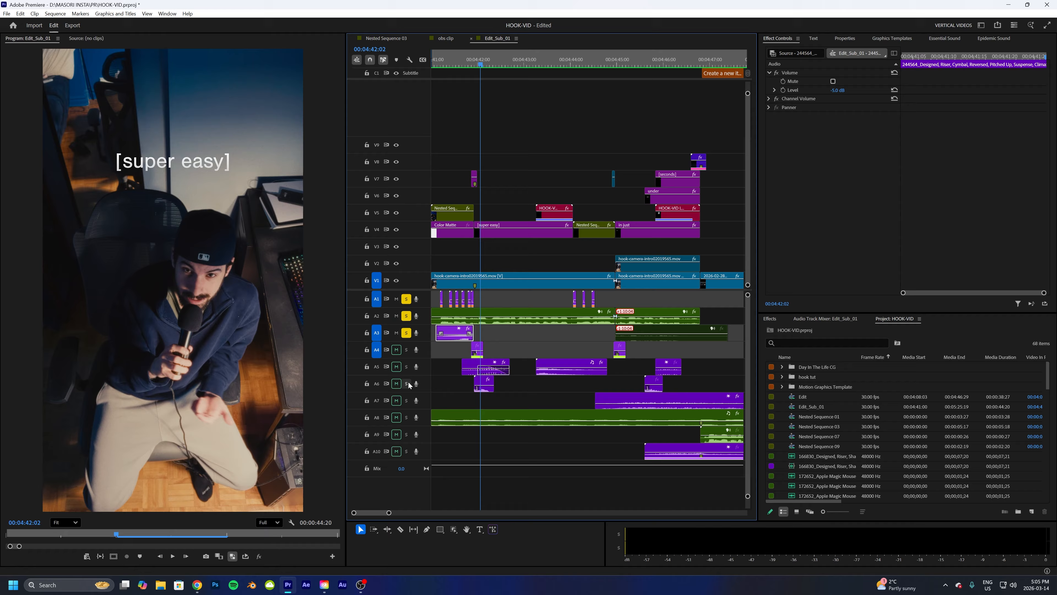
- Solo track A9 and play the intro from the start
{"action": "left_click", "coordinate": [407, 417]}
{"action": "left_click_drag", "start_coordinate": [433, 63], "coordinate": [426, 67]}
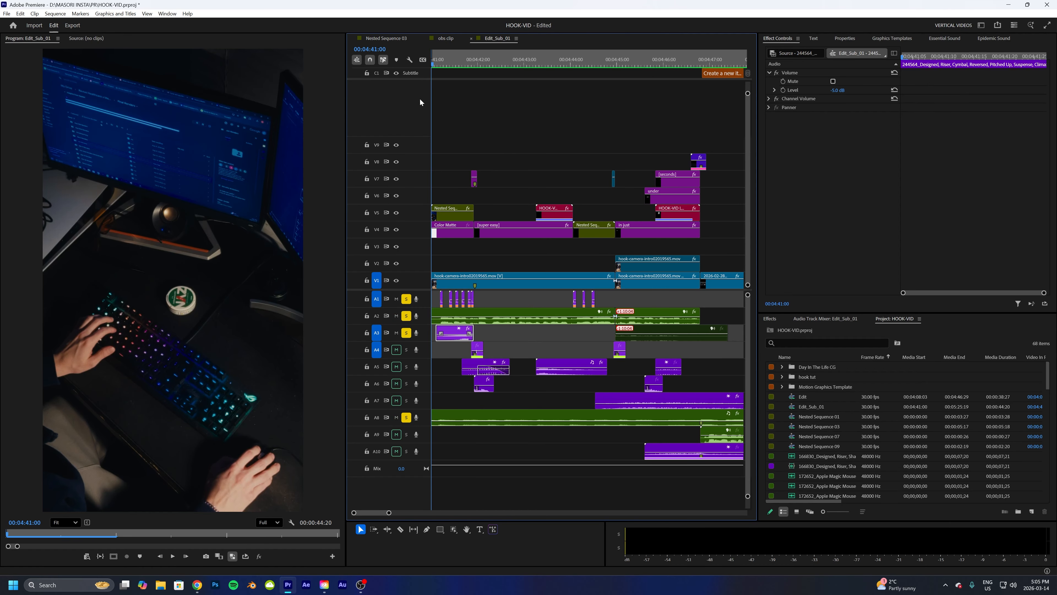
{"action": "key", "text": "space"}
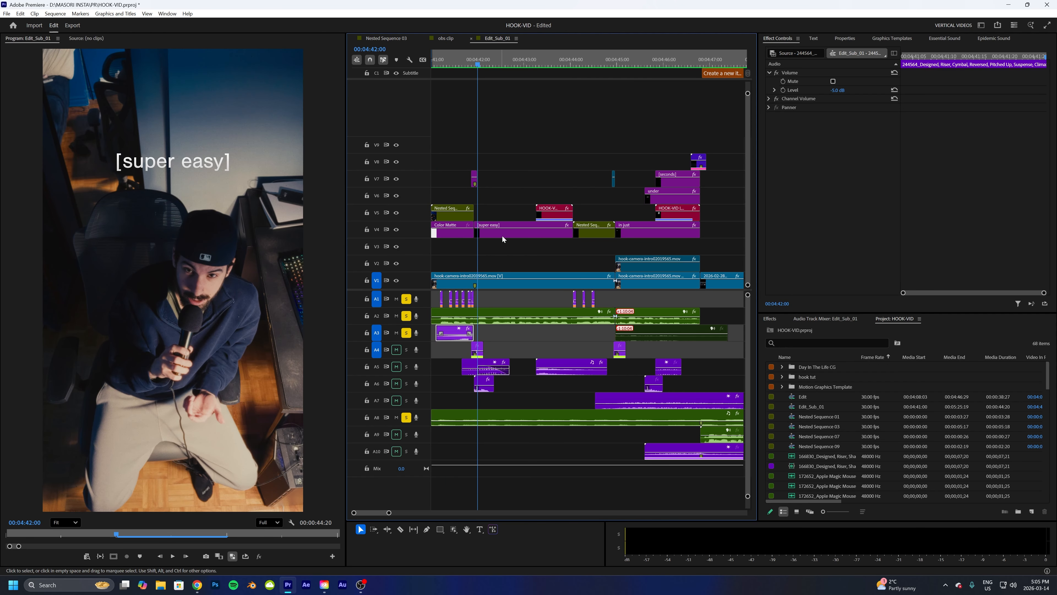
{"action": "left_click", "coordinate": [441, 63]}
{"action": "key", "text": "space"}
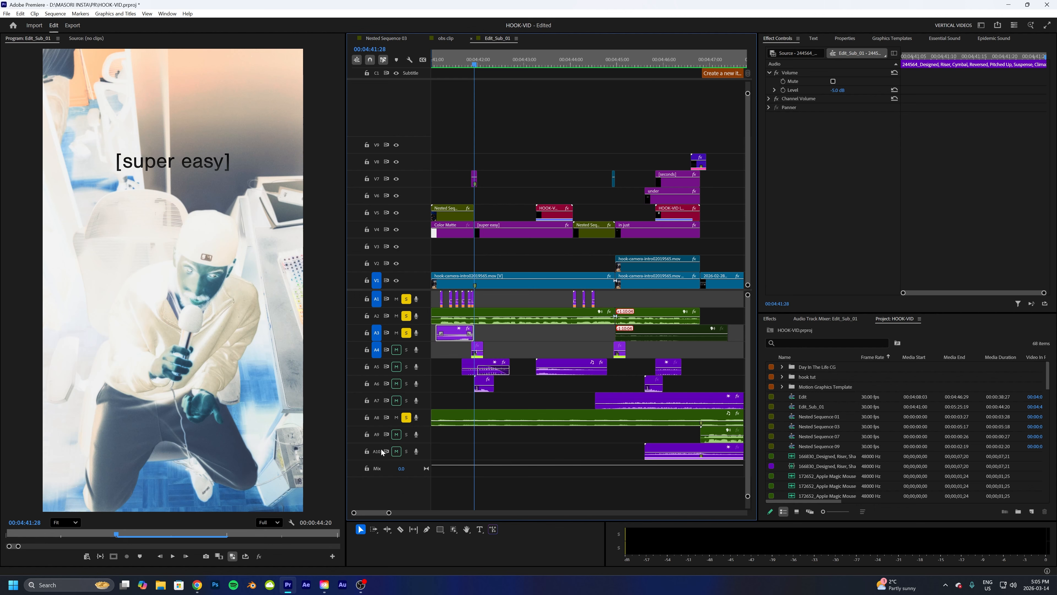
- Leave only track A4 soloed by unsoloing tracks A1, A3 and A9
{"action": "left_click_drag", "start_coordinate": [390, 514], "coordinate": [376, 514]}
{"action": "left_click", "coordinate": [599, 346]}
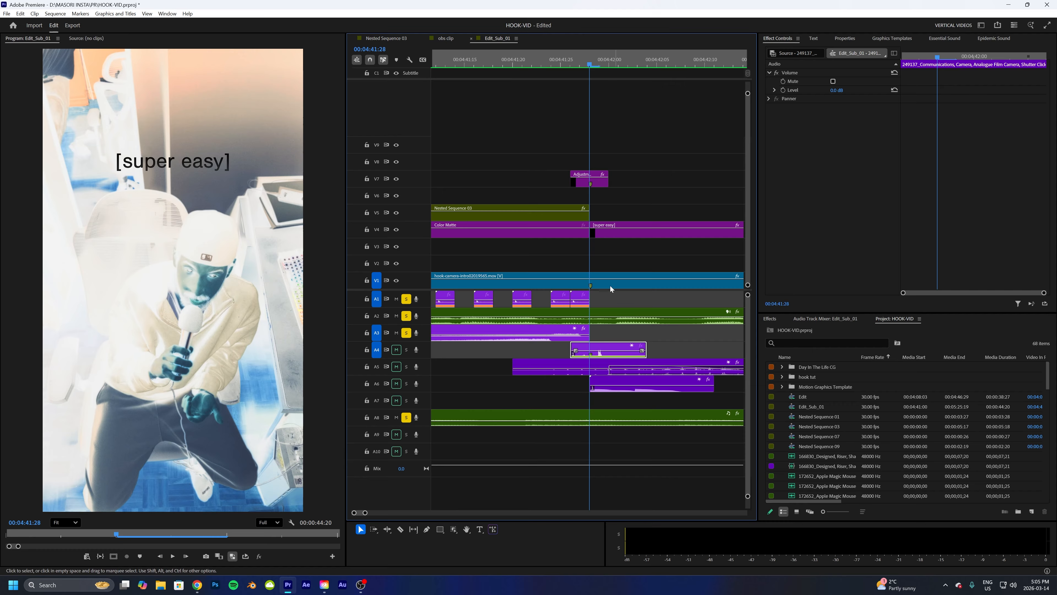
{"action": "left_click", "coordinate": [407, 350]}
{"action": "left_click", "coordinate": [407, 333]}
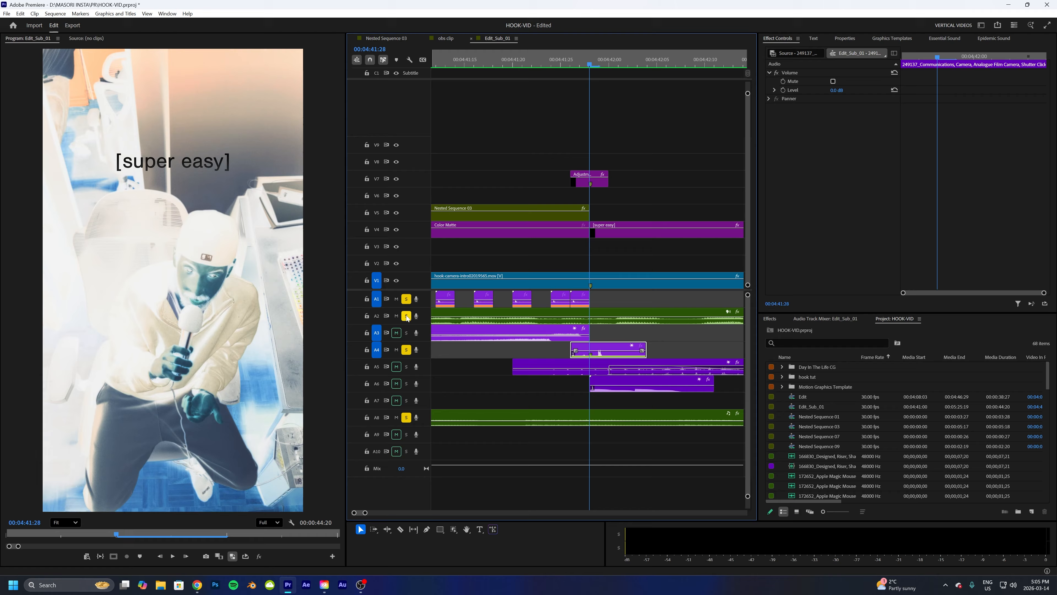
{"action": "left_click", "coordinate": [406, 301]}
{"action": "left_click", "coordinate": [406, 417]}
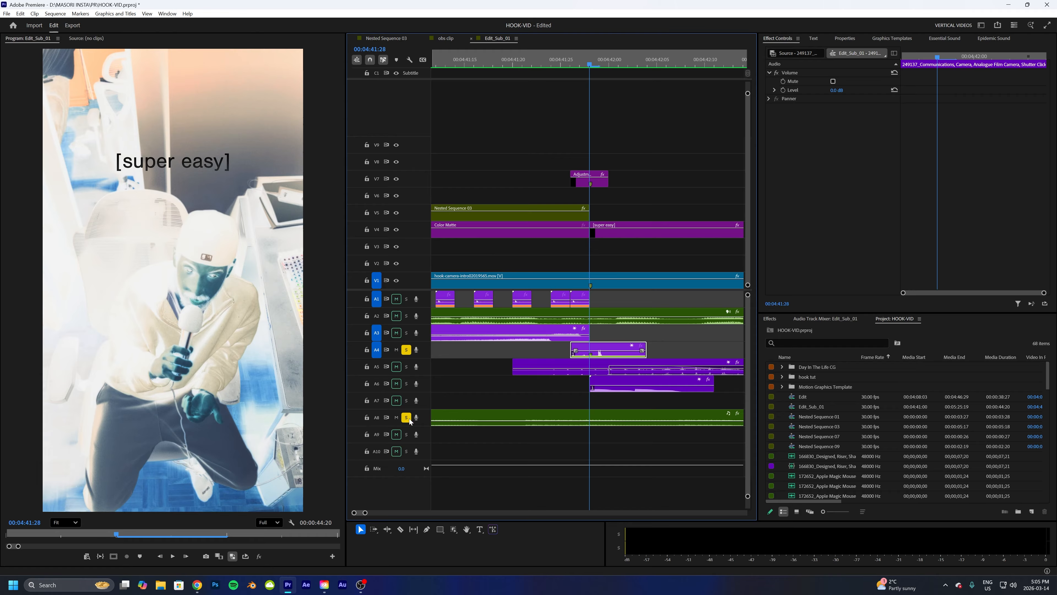
- Select the adjustment layer on V7 and play the section around it several times
{"action": "left_click", "coordinate": [585, 183]}
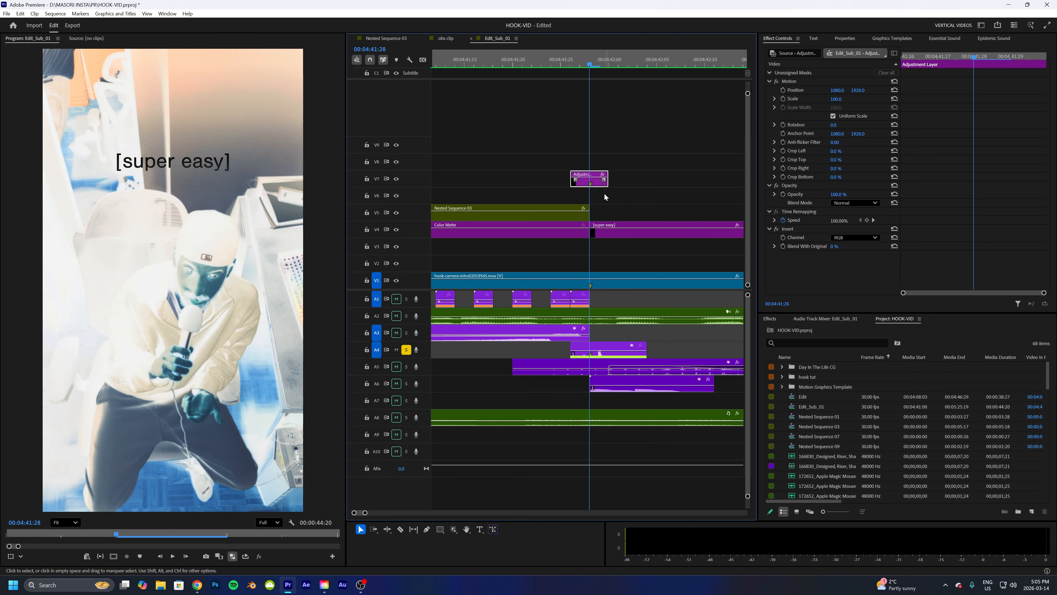
{"action": "left_click_drag", "start_coordinate": [583, 62], "coordinate": [533, 74]}
{"action": "key", "text": "space"}
{"action": "key", "text": "space"}
{"action": "key", "text": "space"}
{"action": "key", "text": "space"}
{"action": "key", "text": "space"}
{"action": "key", "text": "space"}
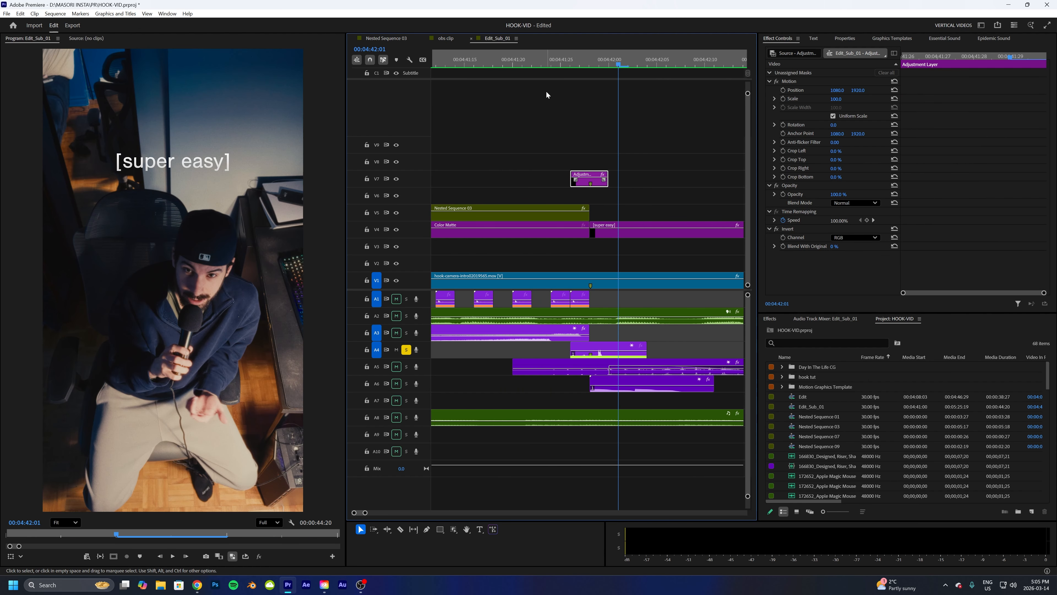
{"action": "left_click", "coordinate": [590, 63]}
{"action": "left_click_drag", "start_coordinate": [595, 62], "coordinate": [542, 71]}
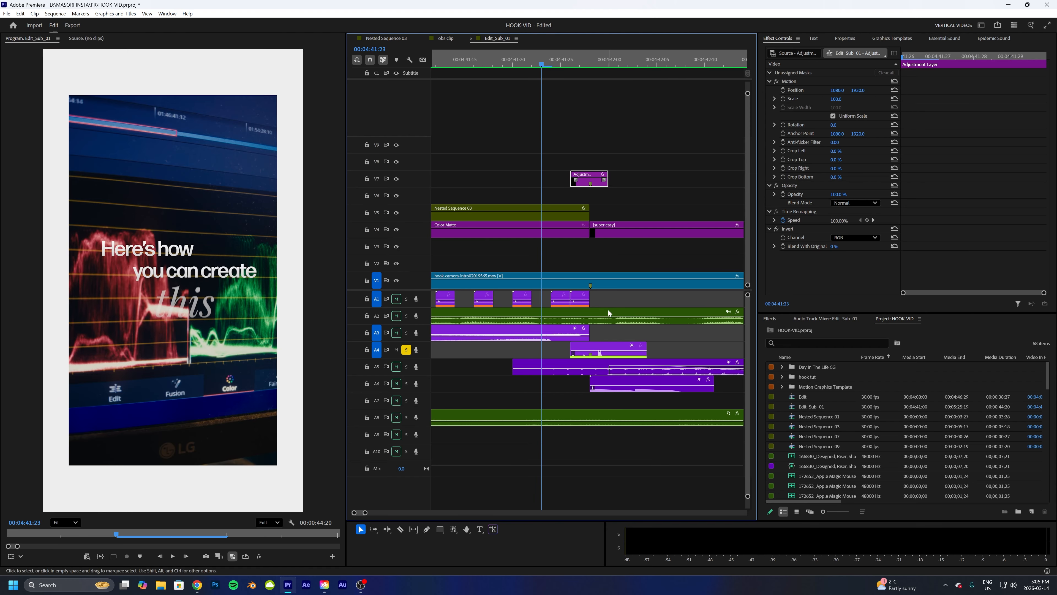
- Solo track A1 together with A4 and play the intro from the start
{"action": "left_click", "coordinate": [616, 349]}
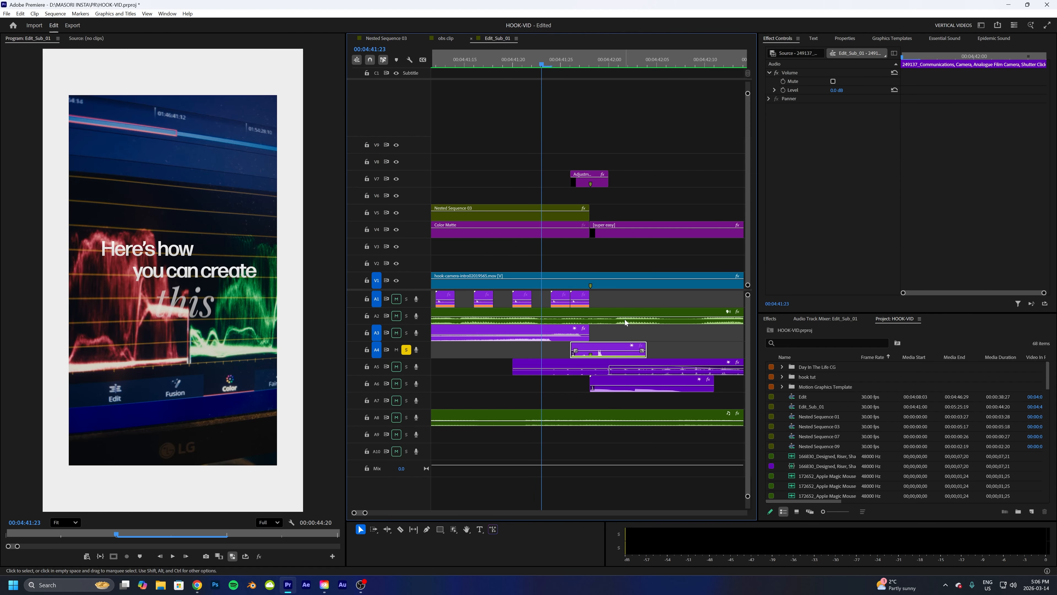
{"action": "key", "text": "space"}
{"action": "key", "text": "space"}
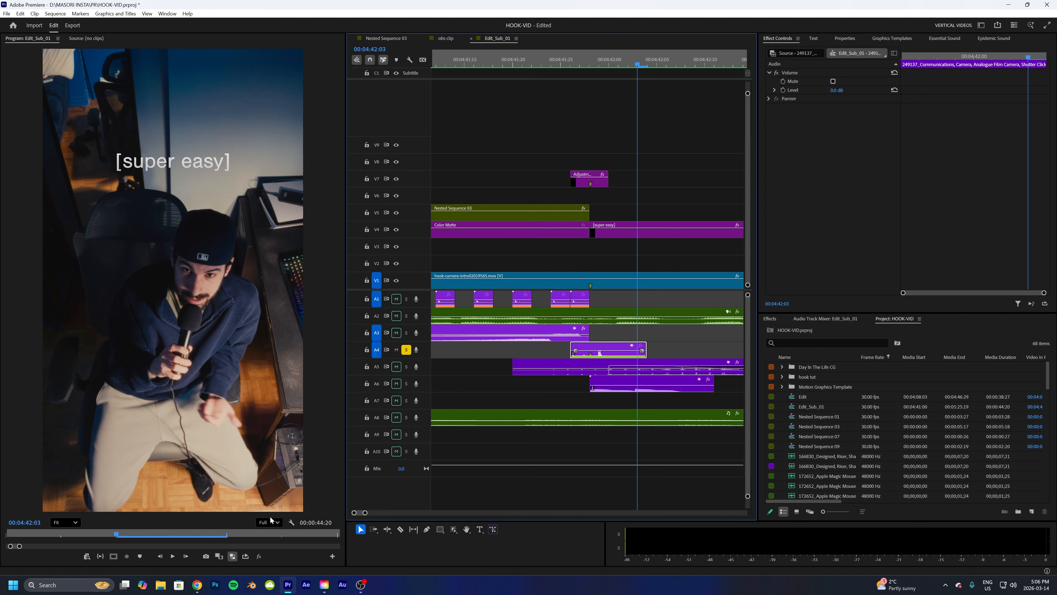
{"action": "left_click_drag", "start_coordinate": [366, 514], "coordinate": [393, 513]}
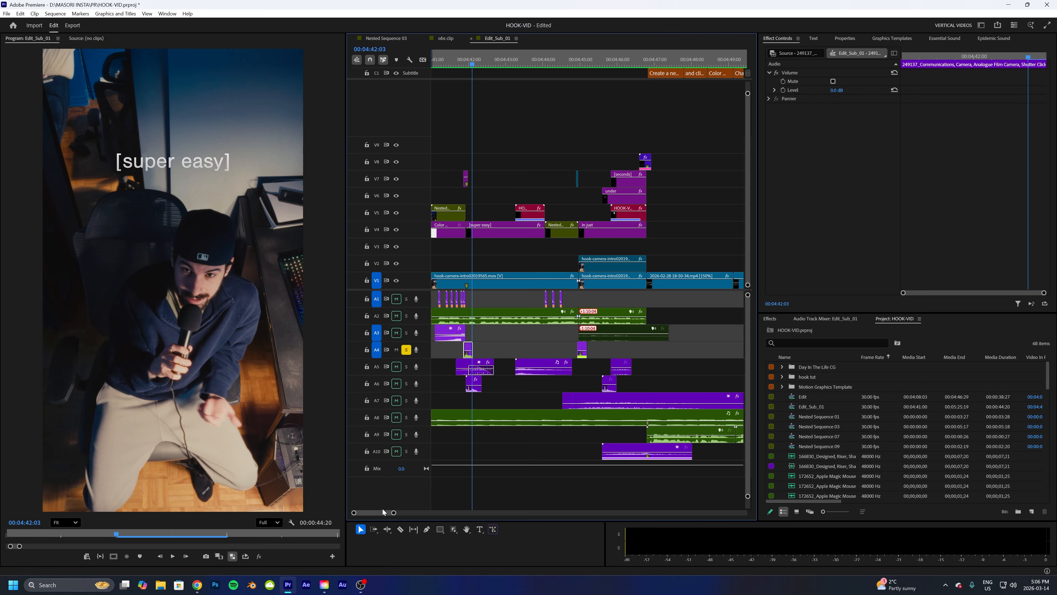
{"action": "left_click_drag", "start_coordinate": [453, 62], "coordinate": [427, 68]}
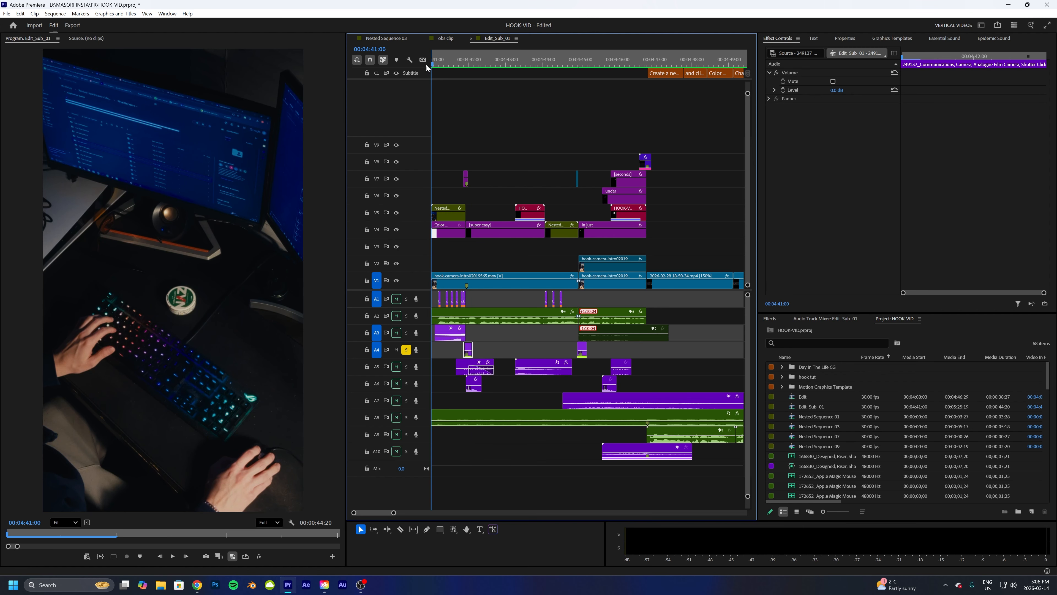
{"action": "left_click", "coordinate": [407, 299]}
{"action": "key", "text": "space"}
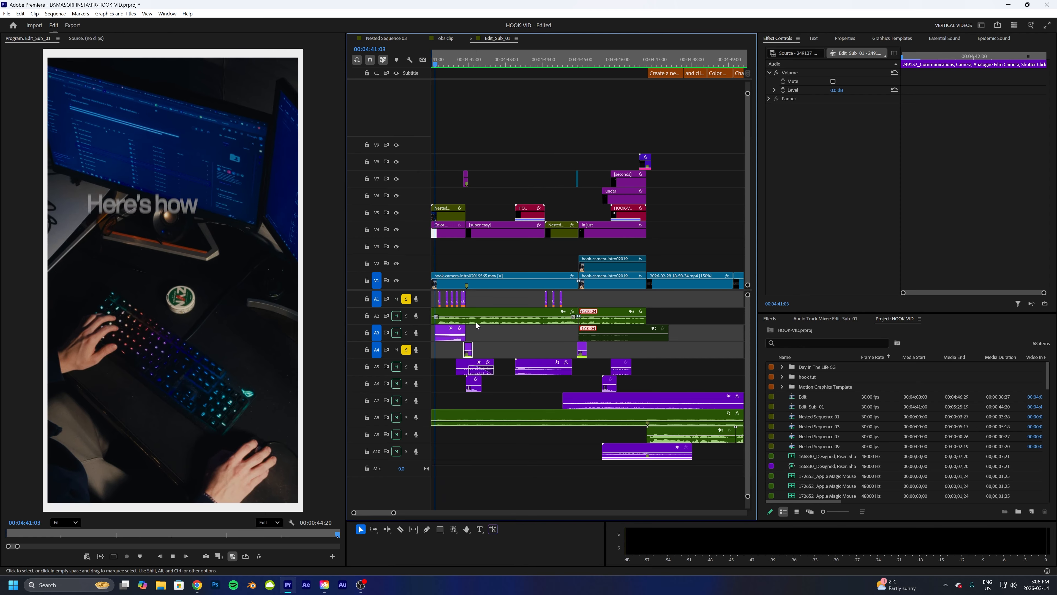
{"action": "key", "text": "space"}
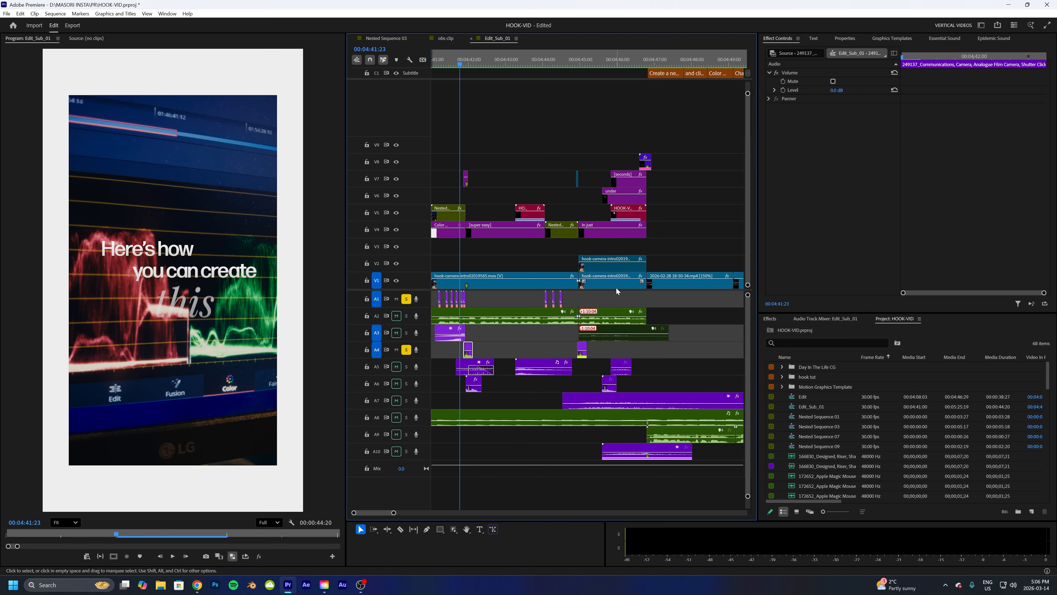
- Browse the Epidemic Sound User Interface sound effects and preview the Glitch and Alert sounds
{"action": "left_click", "coordinate": [990, 39]}
{"action": "left_click", "coordinate": [777, 271]}
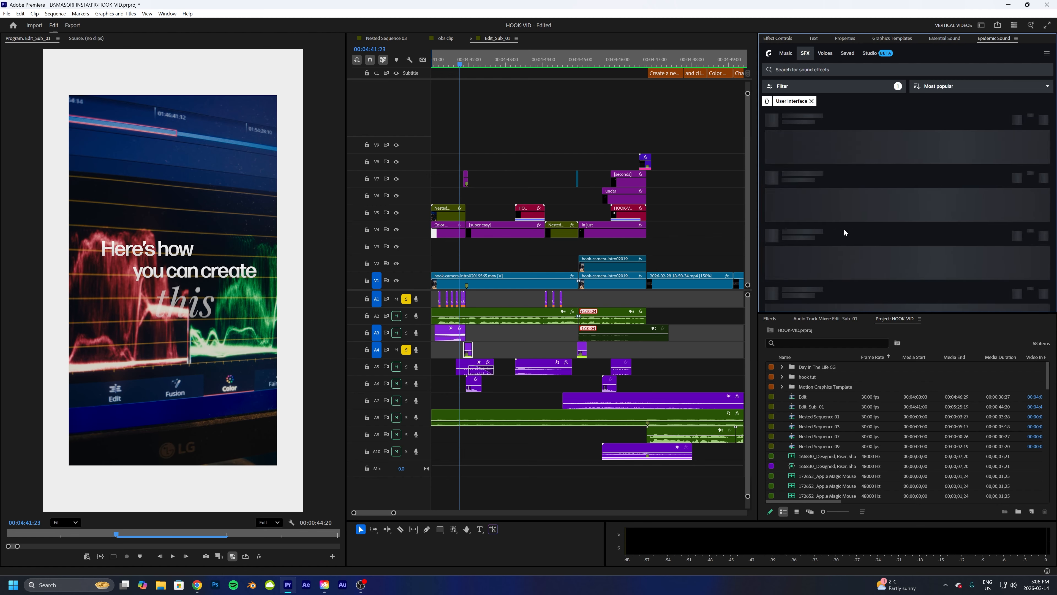
{"action": "scroll", "coordinate": [835, 238], "scroll_direction": "down", "scroll_amount": 6}
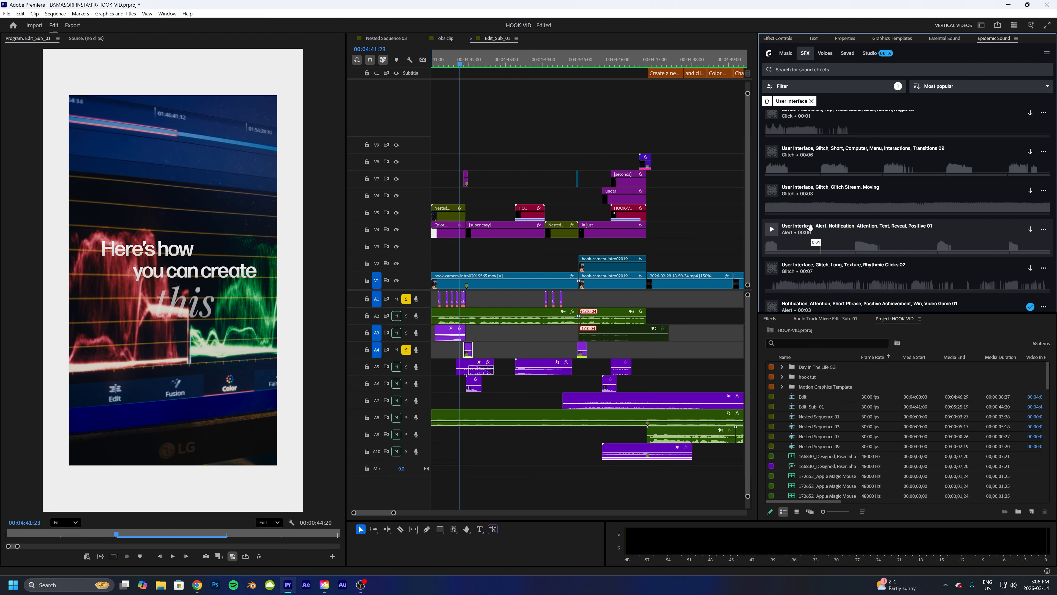
{"action": "left_click", "coordinate": [772, 152]}
{"action": "left_click", "coordinate": [772, 230]}
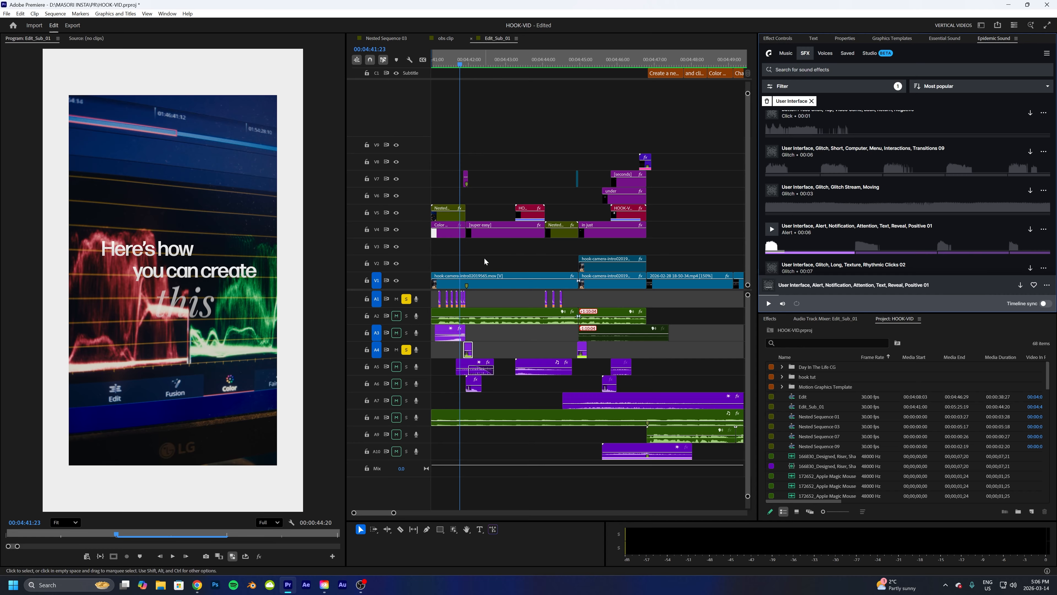
- Step frame by frame through the section around the adjustment layer
{"action": "left_click", "coordinate": [466, 179]}
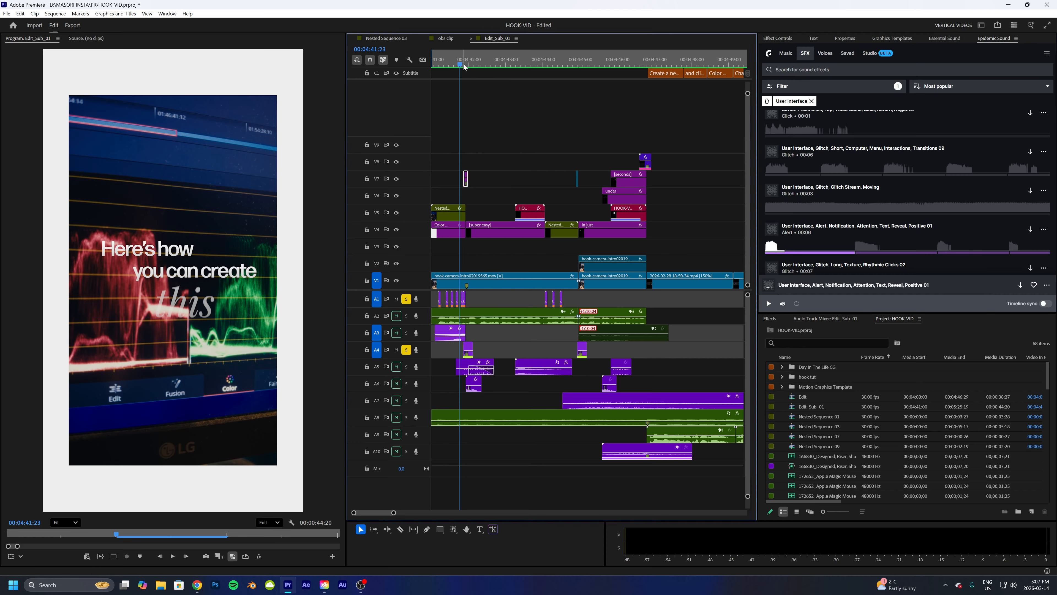
{"action": "left_click_drag", "start_coordinate": [461, 64], "coordinate": [466, 64]}
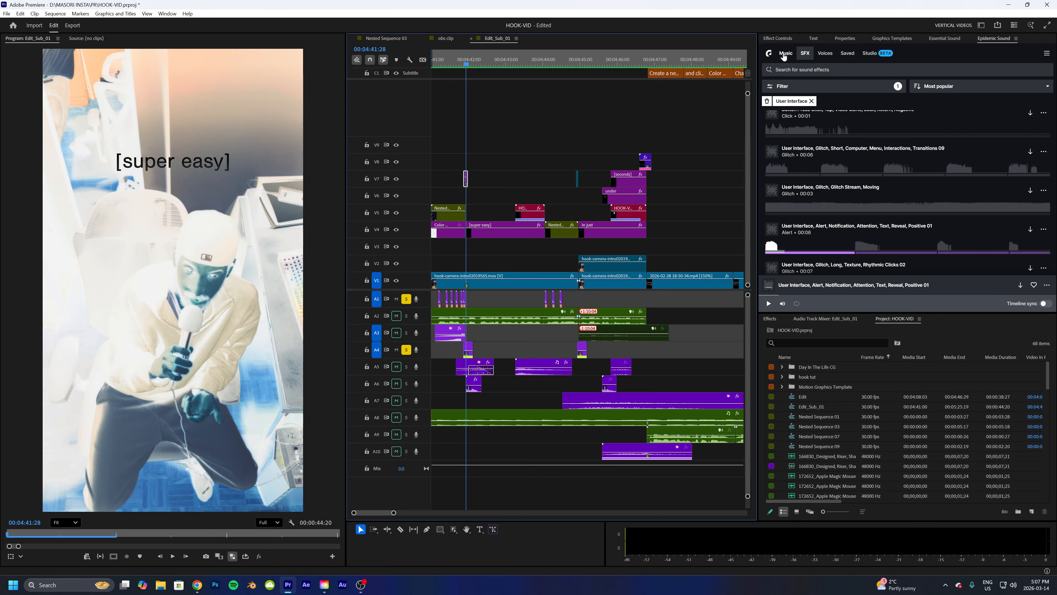
{"action": "left_click", "coordinate": [783, 37]}
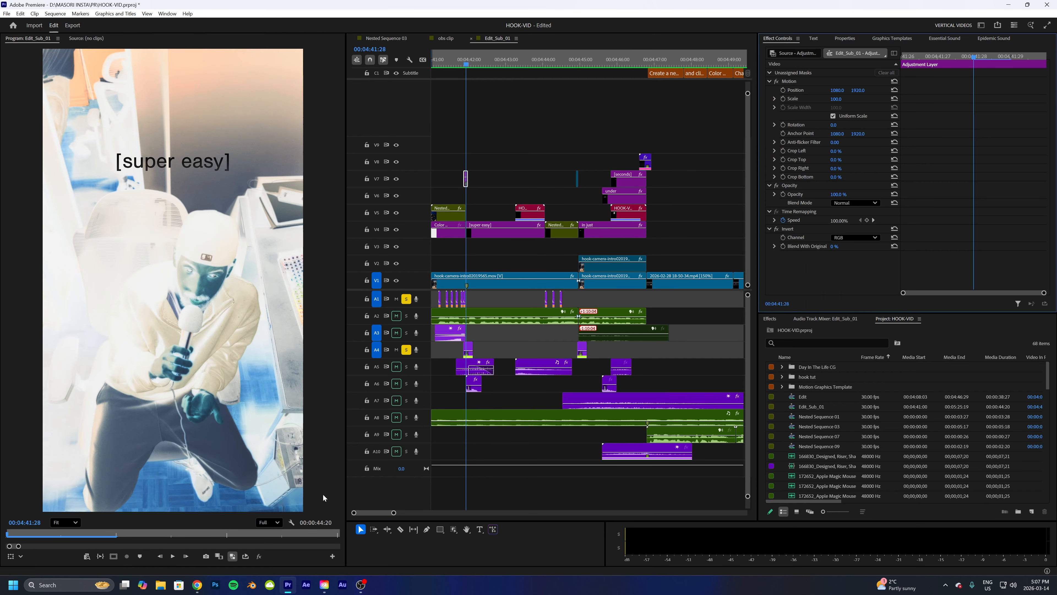
{"action": "left_click_drag", "start_coordinate": [397, 514], "coordinate": [367, 514]}
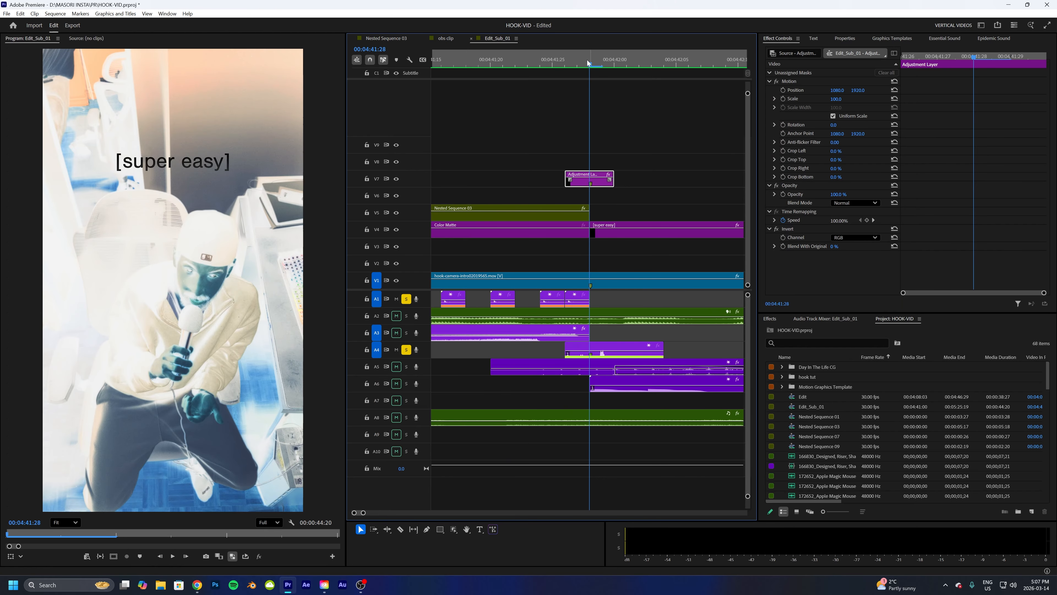
{"action": "left_click", "coordinate": [566, 65]}
{"action": "key", "text": "Right"}
{"action": "key", "text": "Right"}
{"action": "key", "text": "Right"}
{"action": "key", "text": "Right"}
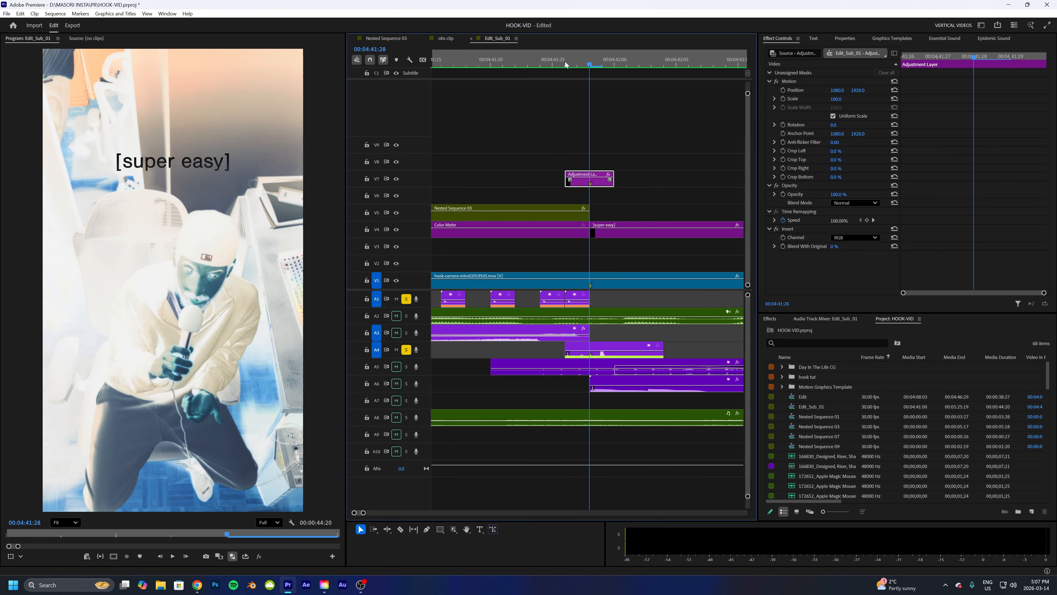
{"action": "left_click_drag", "start_coordinate": [622, 59], "coordinate": [579, 63]}
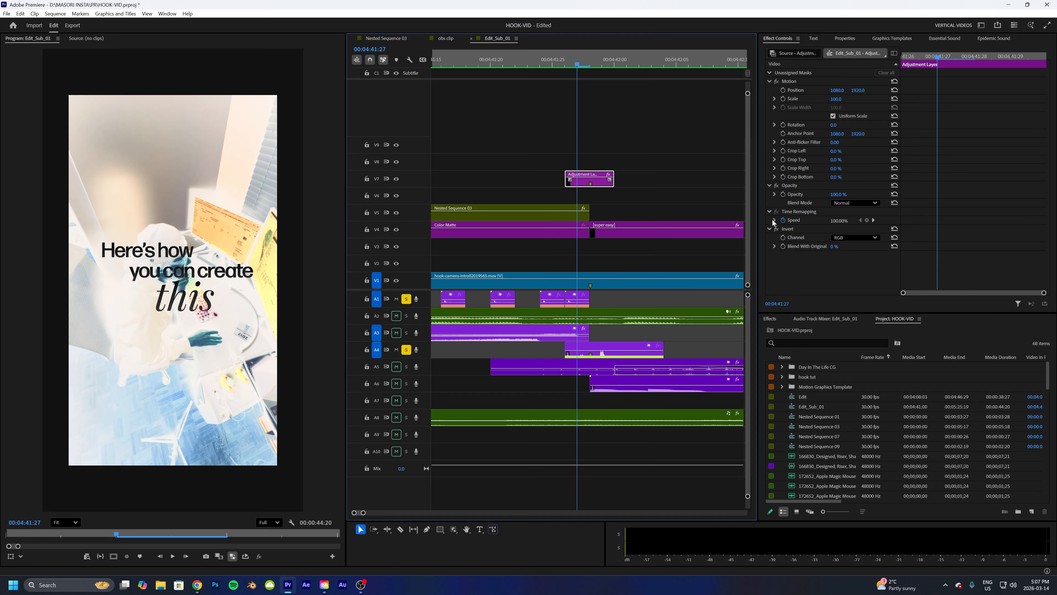
- Search the Effects panel for inver
{"action": "left_click", "coordinate": [775, 319]}
{"action": "left_click", "coordinate": [783, 332]}
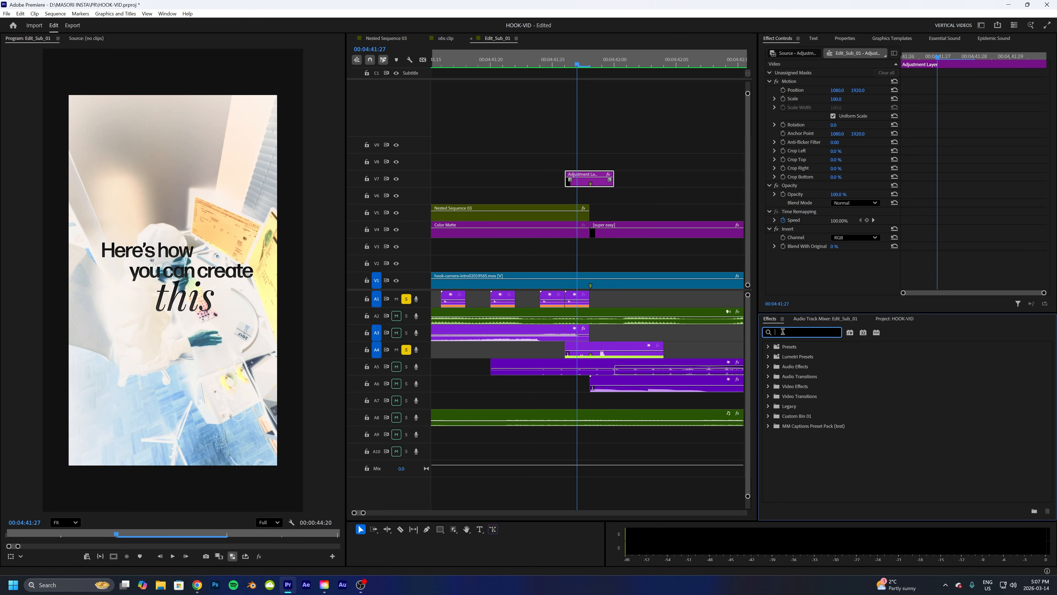
{"action": "type", "text": "inver"}
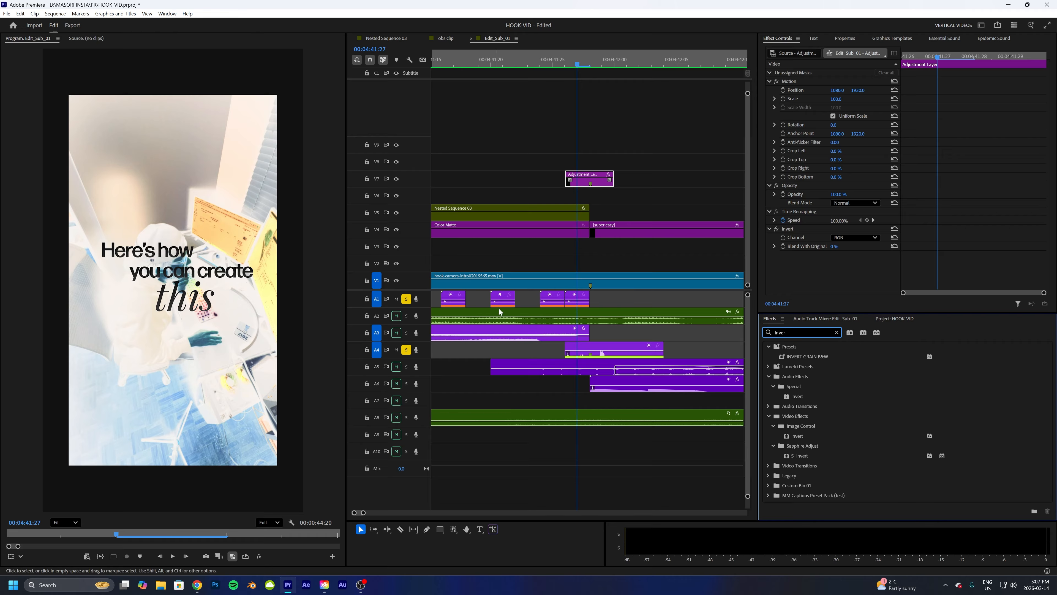
- Unsolo track A1 and play the intro from the start with only A4 soloed
{"action": "left_click_drag", "start_coordinate": [364, 515], "coordinate": [380, 515]}
{"action": "left_click_drag", "start_coordinate": [478, 66], "coordinate": [402, 106]}
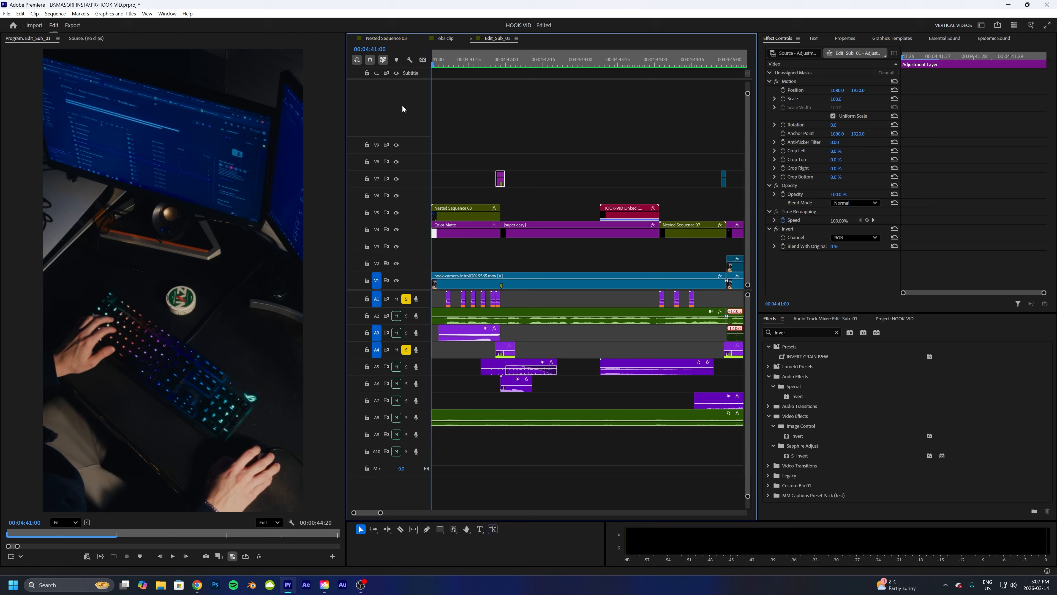
{"action": "left_click", "coordinate": [408, 300]}
{"action": "key", "text": "space"}
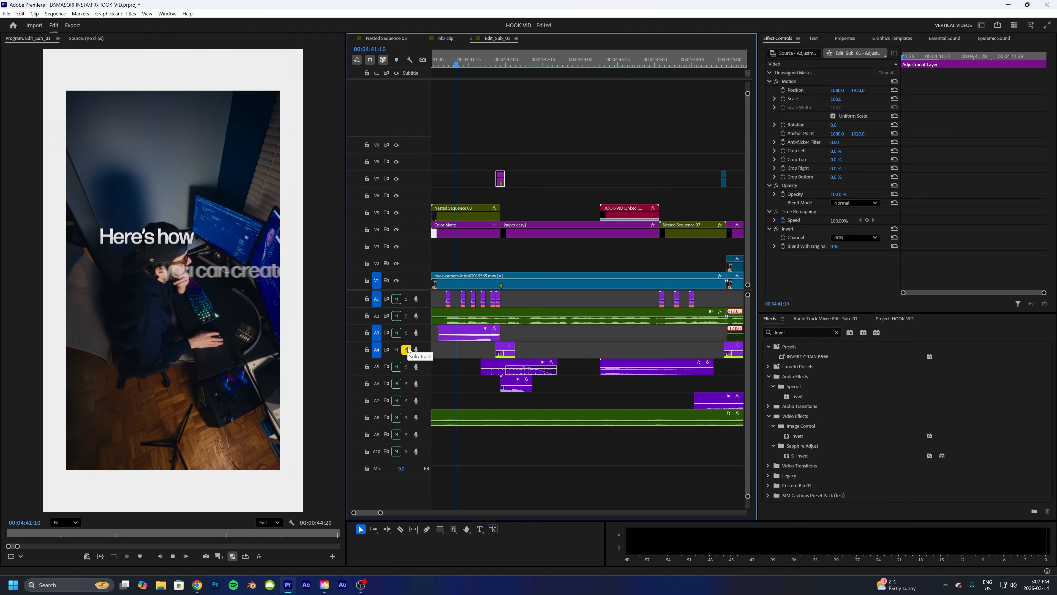
{"action": "left_click", "coordinate": [522, 65]}
{"action": "left_click_drag", "start_coordinate": [522, 65], "coordinate": [433, 84]}
{"action": "key", "text": "space"}
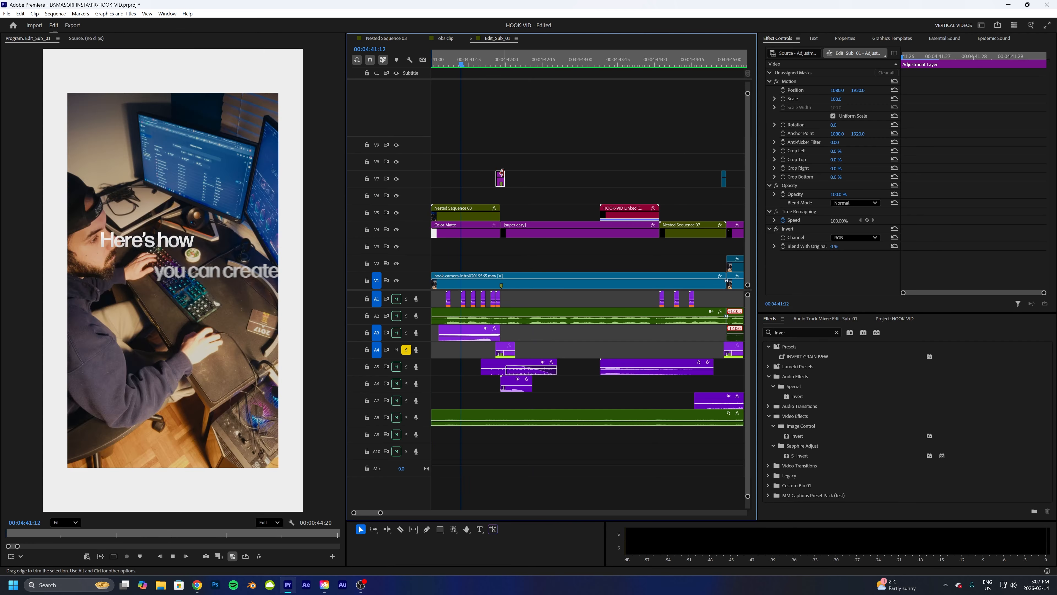
{"action": "key", "text": "space"}
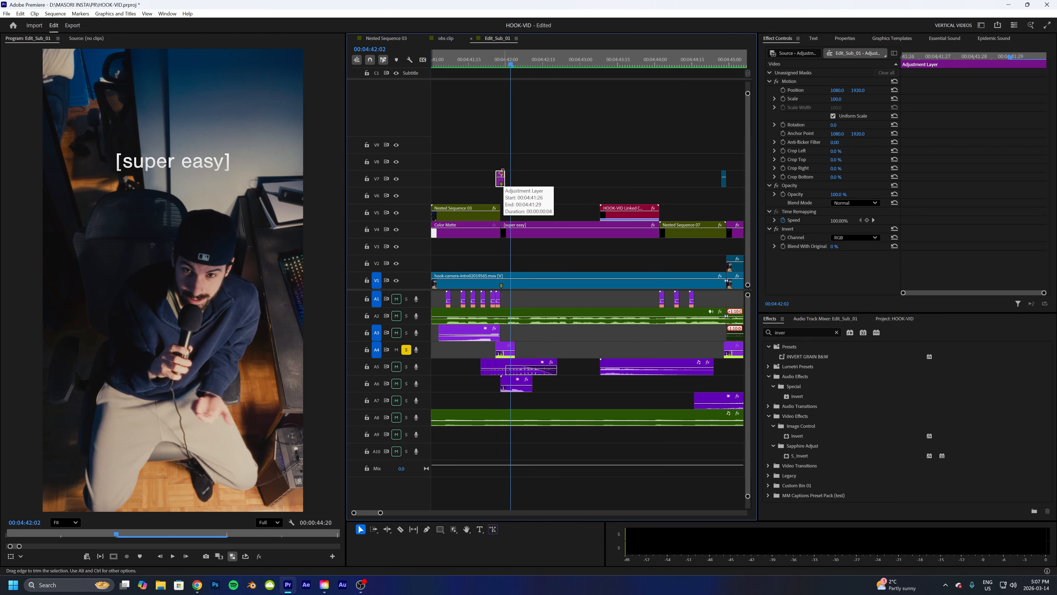
- Open the Mechanical Transition sound clip on A5 in the Source Monitor and play it
{"action": "left_click", "coordinate": [495, 366]}
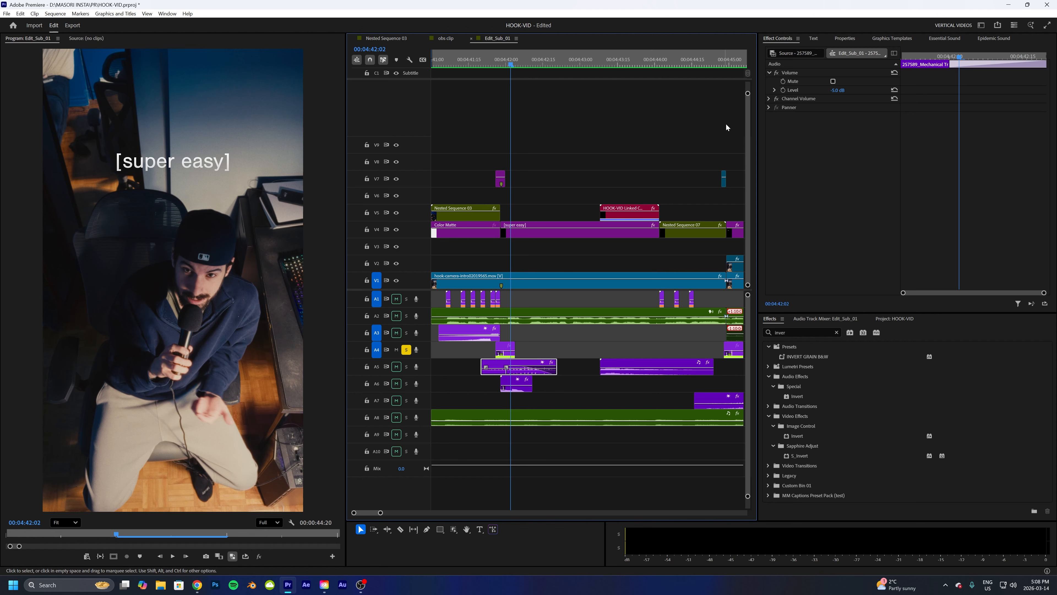
{"action": "key", "text": "shift+Left"}
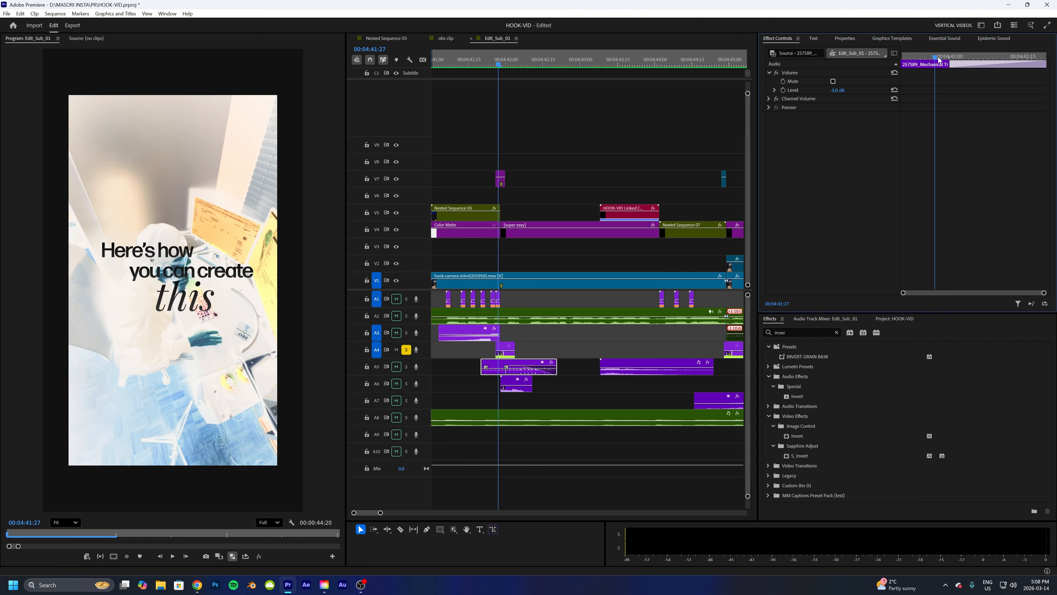
{"action": "double_click", "coordinate": [506, 368]}
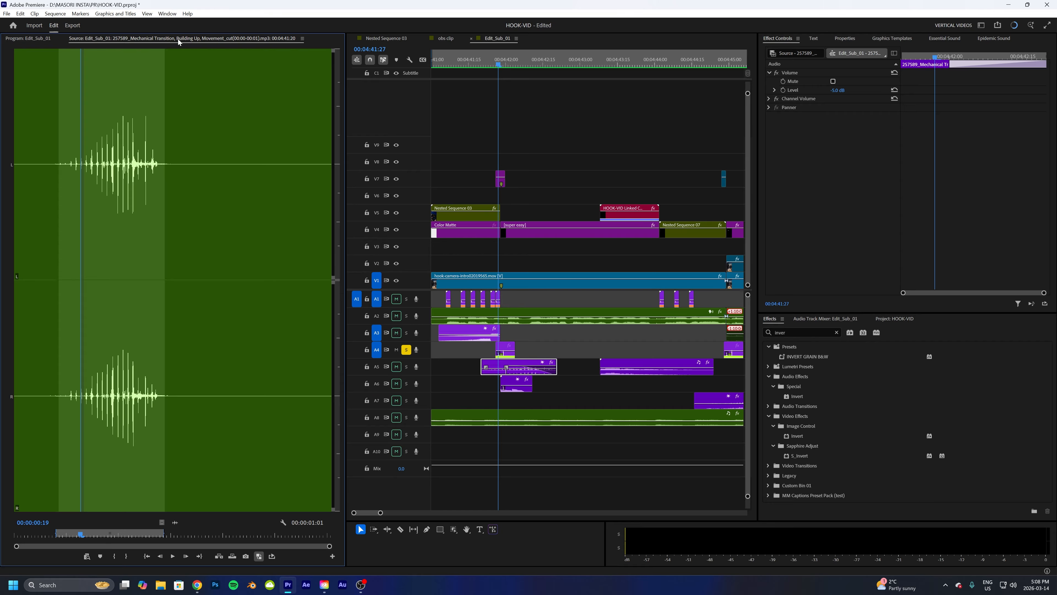
{"action": "left_click_drag", "start_coordinate": [46, 101], "coordinate": [8, 105]}
{"action": "key", "text": "space"}
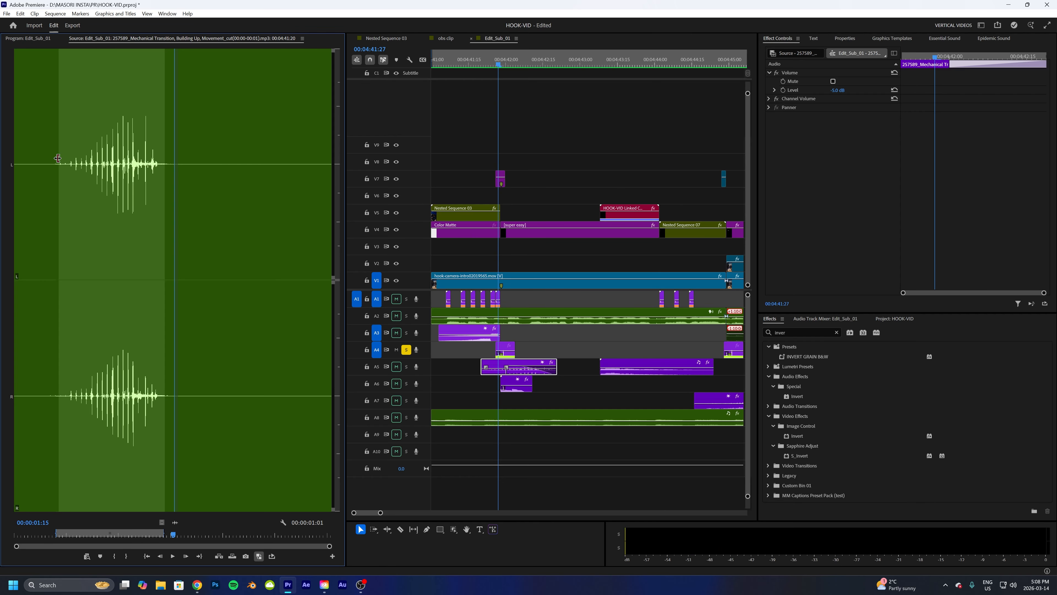
{"action": "left_click", "coordinate": [17, 144]}
{"action": "key", "text": "space"}
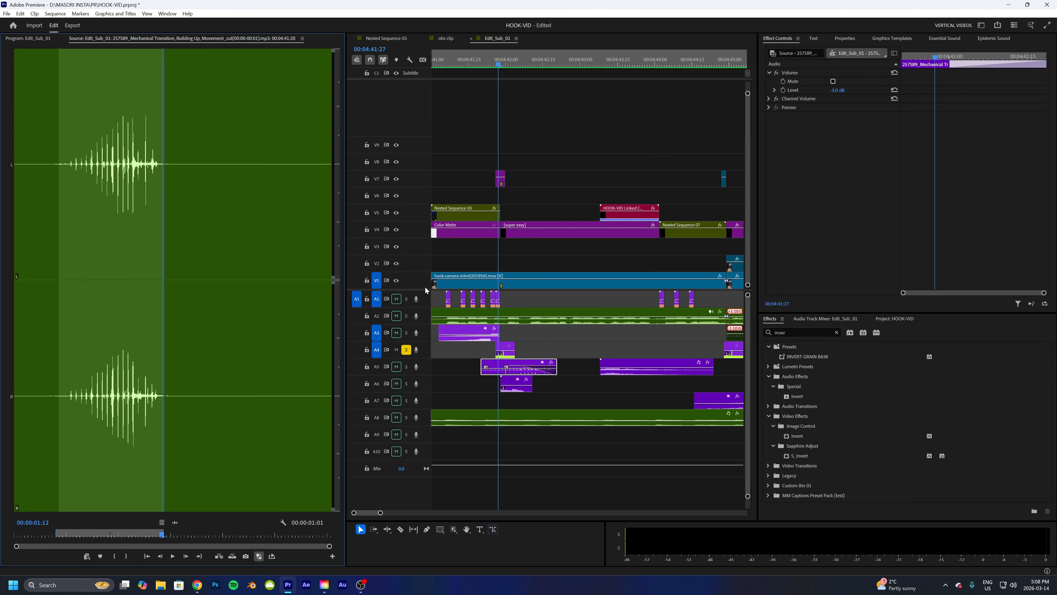
- Solo track A5 and play back the title section of the intro
{"action": "left_click", "coordinate": [407, 366]}
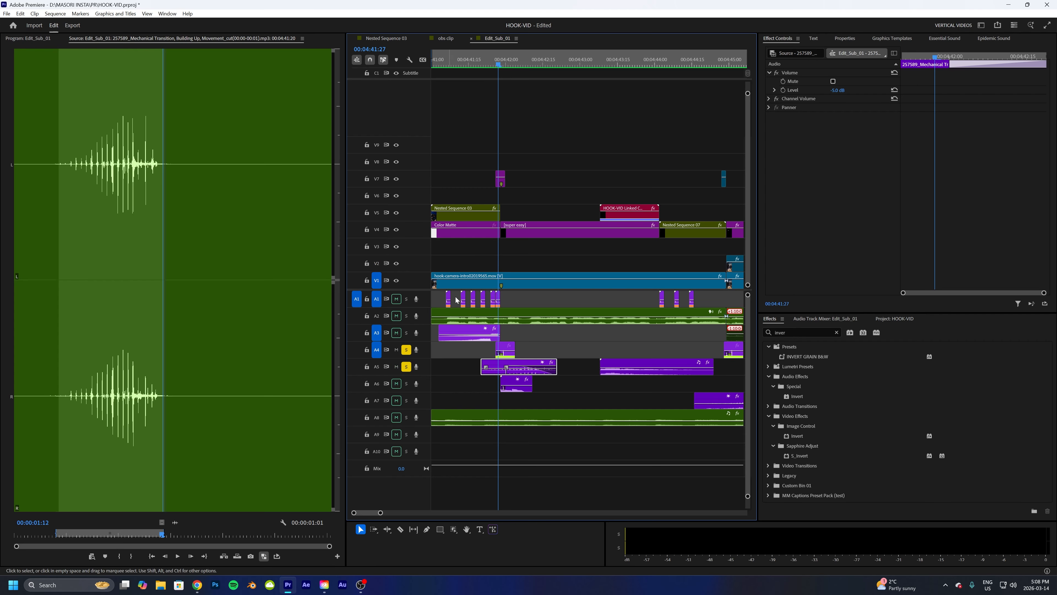
{"action": "left_click", "coordinate": [456, 63]}
{"action": "key", "text": "space"}
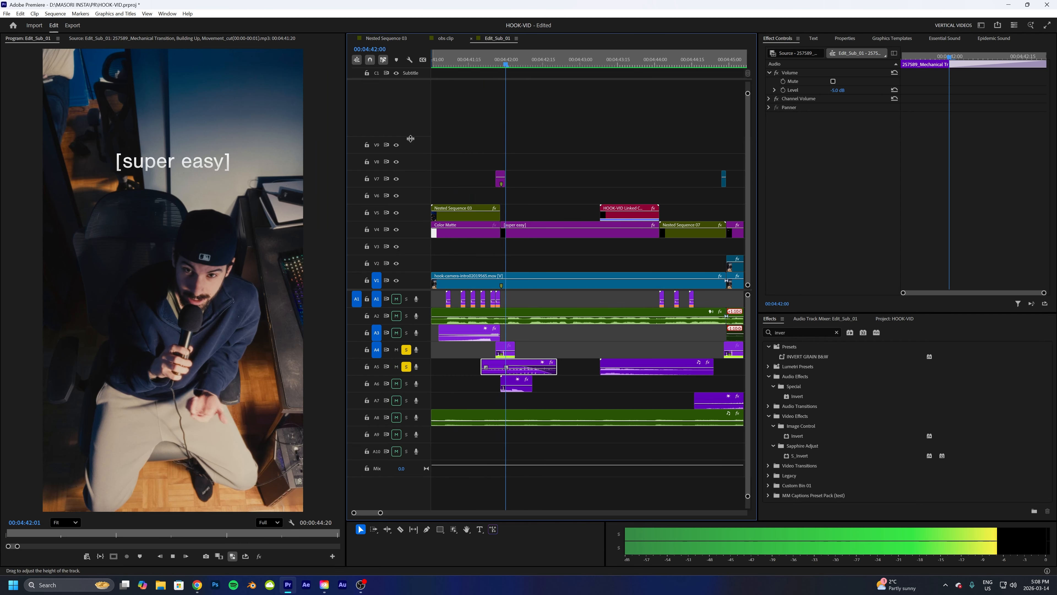
{"action": "key", "text": "space"}
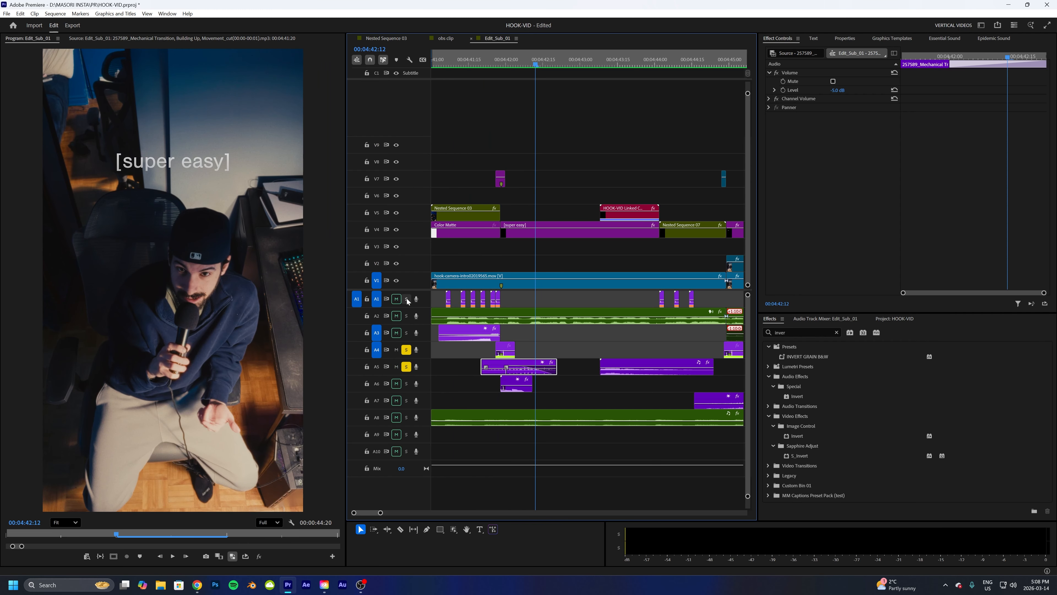
- Also solo tracks A3 and A1 and play the intro from the start
{"action": "left_click", "coordinate": [406, 333]}
{"action": "left_click", "coordinate": [405, 299]}
{"action": "left_click", "coordinate": [433, 60]}
{"action": "key", "text": "space"}
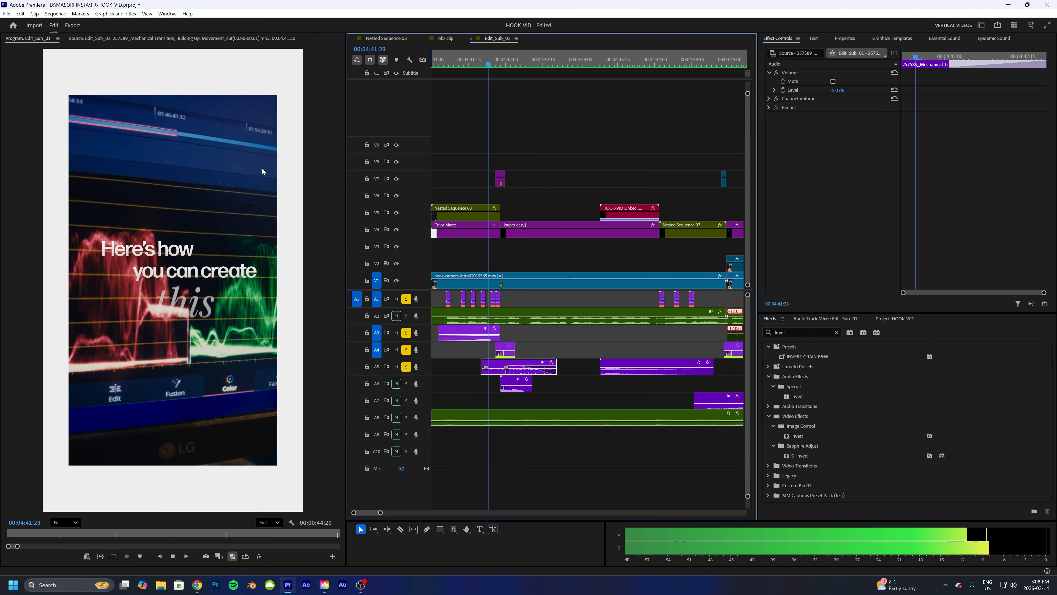
{"action": "key", "text": "space"}
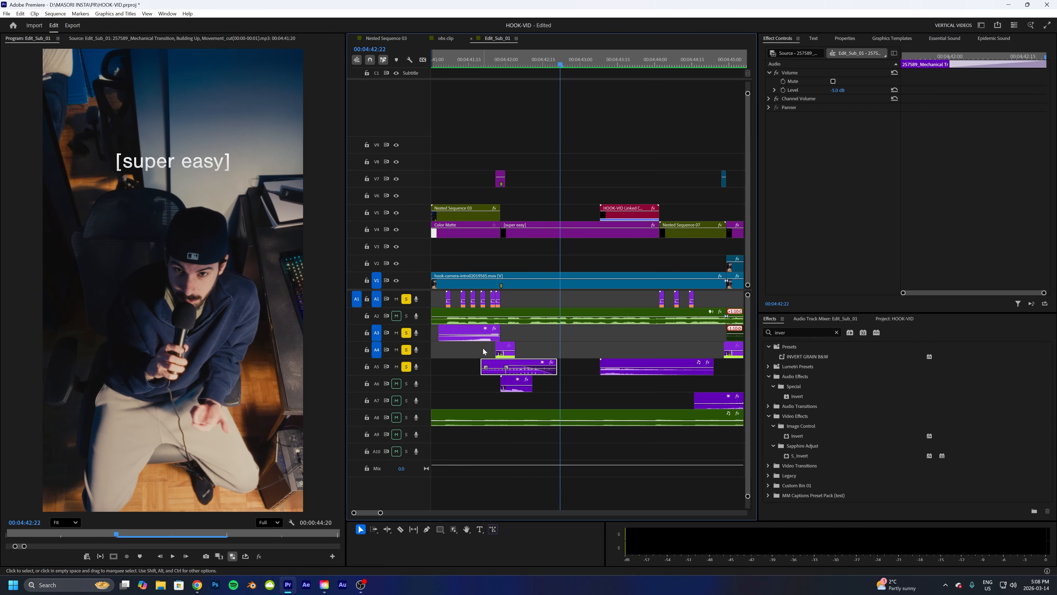
- Select the beep clip on A6, solo only track A6, and play the title section
{"action": "left_click", "coordinate": [511, 383]}
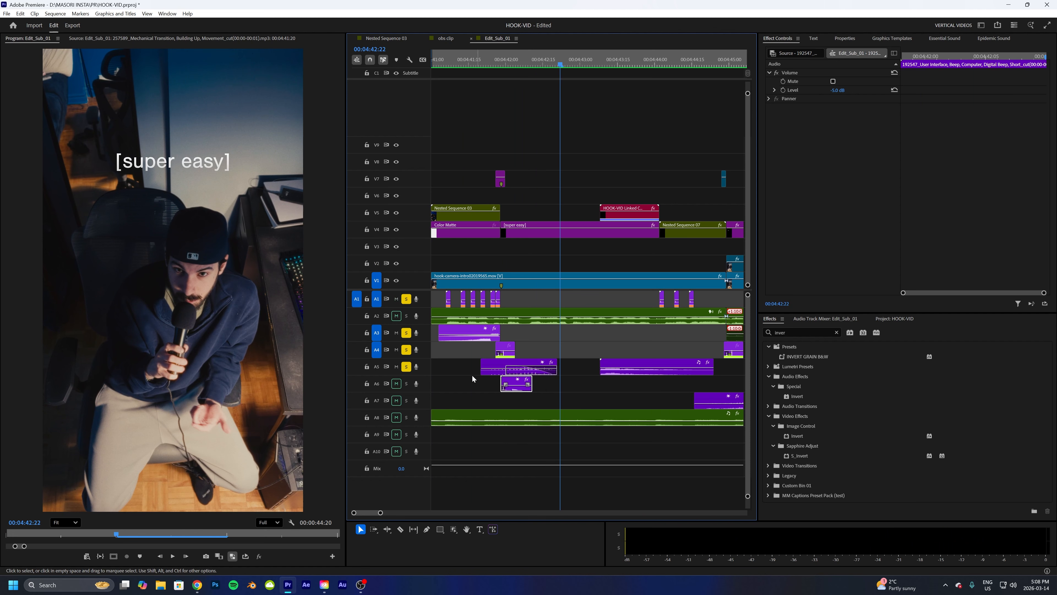
{"action": "left_click", "coordinate": [407, 383]}
{"action": "left_click_drag", "start_coordinate": [406, 367], "coordinate": [412, 289]}
{"action": "left_click_drag", "start_coordinate": [528, 66], "coordinate": [459, 66]}
{"action": "key", "text": "space"}
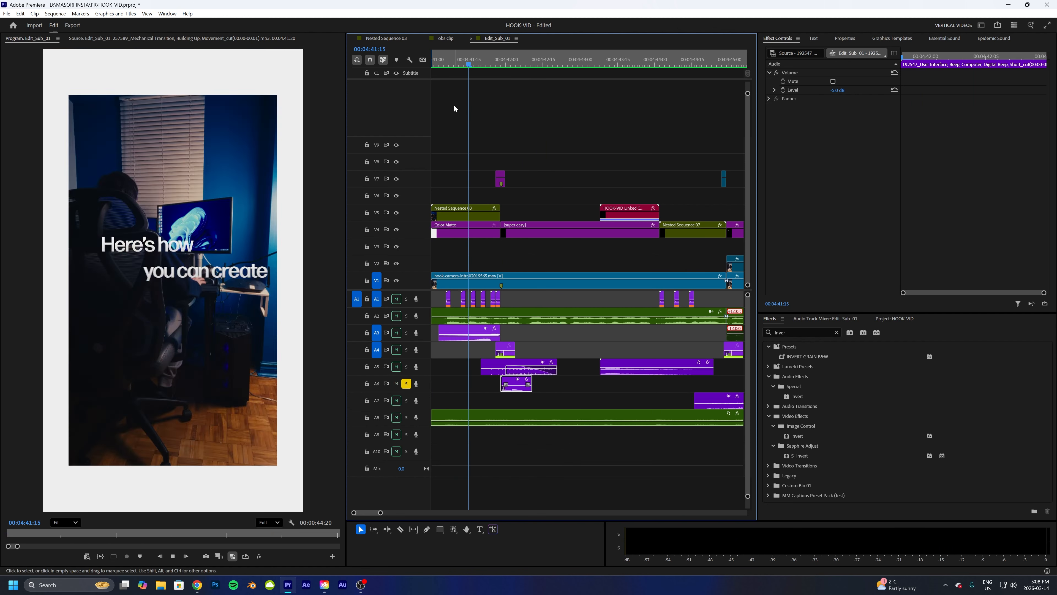
{"action": "key", "text": "space"}
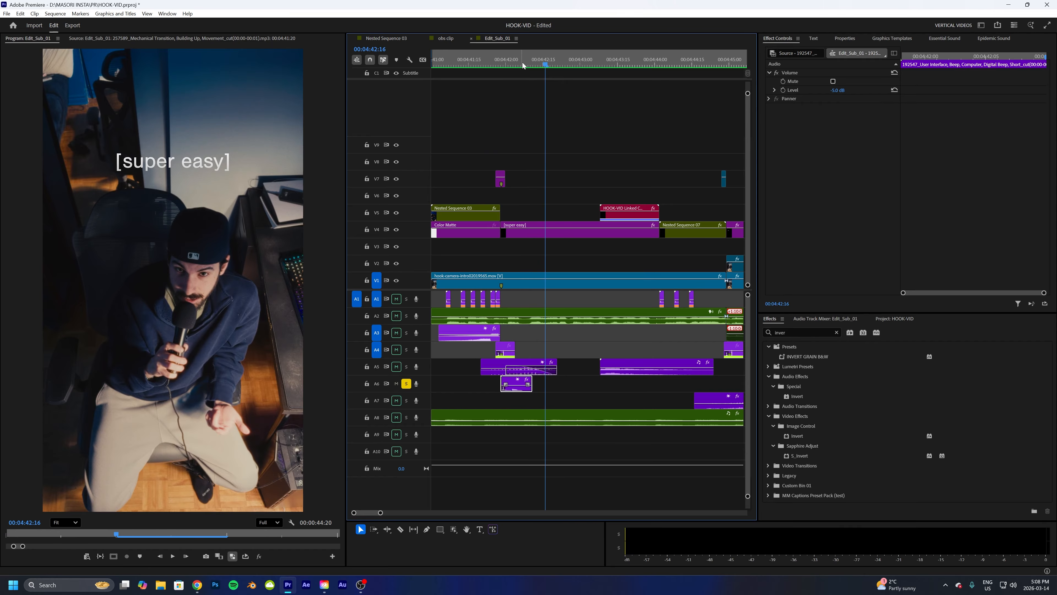
- Solo tracks A1 to A5 and A8 together with A6 and play the intro from the start
{"action": "left_click", "coordinate": [522, 63]}
{"action": "mouse_move", "coordinate": [521, 63]}
{"action": "left_mouse_down"}
{"action": "mouse_move", "coordinate": [501, 65]}
{"action": "mouse_move", "coordinate": [554, 68]}
{"action": "mouse_move", "coordinate": [494, 74]}
{"action": "mouse_move", "coordinate": [524, 66]}
{"action": "left_mouse_up"}
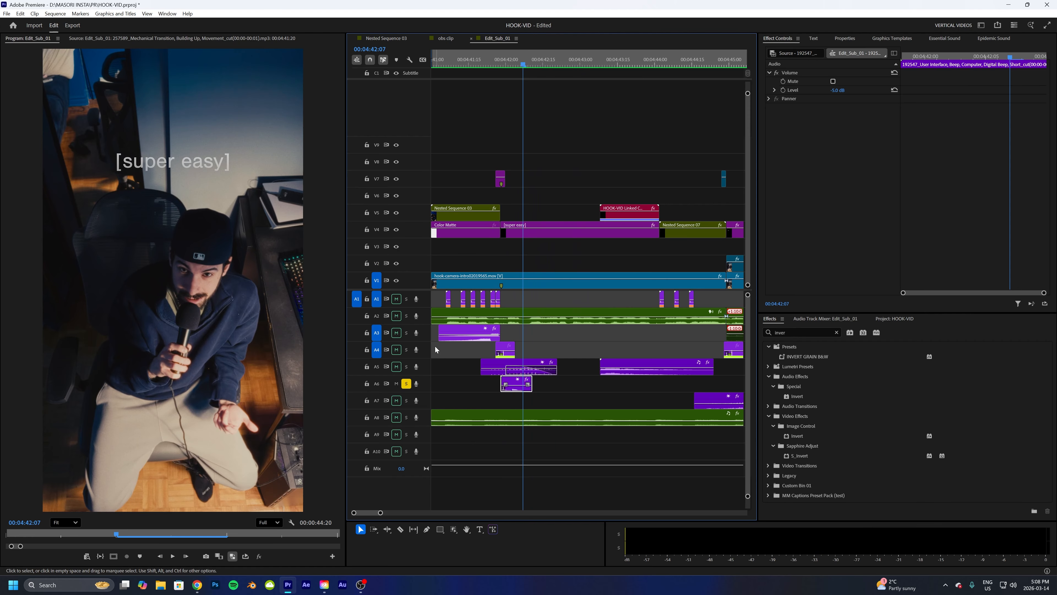
{"action": "left_click", "coordinate": [406, 367]}
{"action": "left_click", "coordinate": [407, 350]}
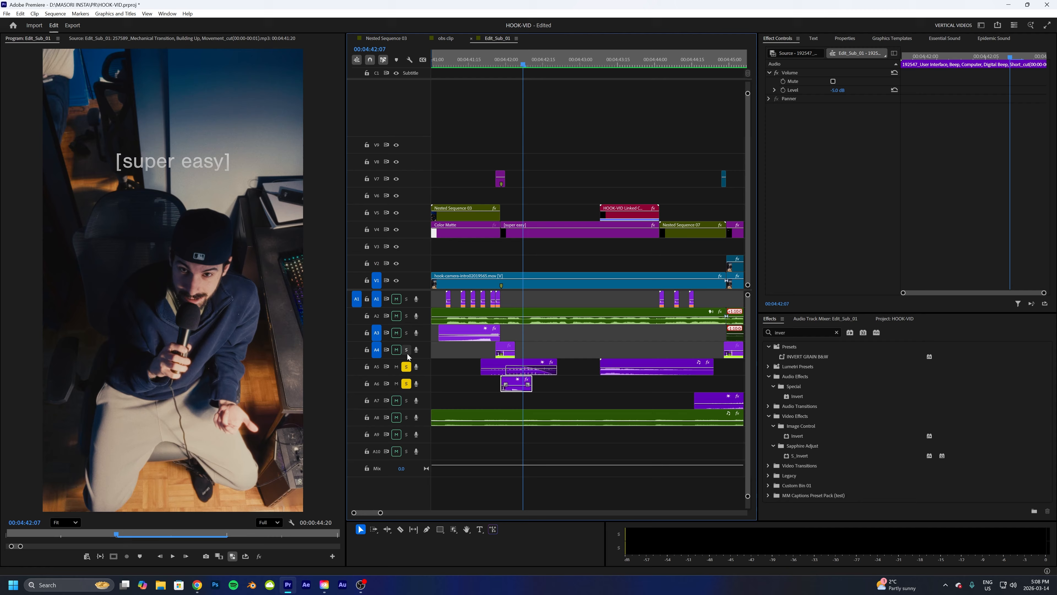
{"action": "left_click", "coordinate": [406, 333]}
{"action": "left_click", "coordinate": [406, 316]}
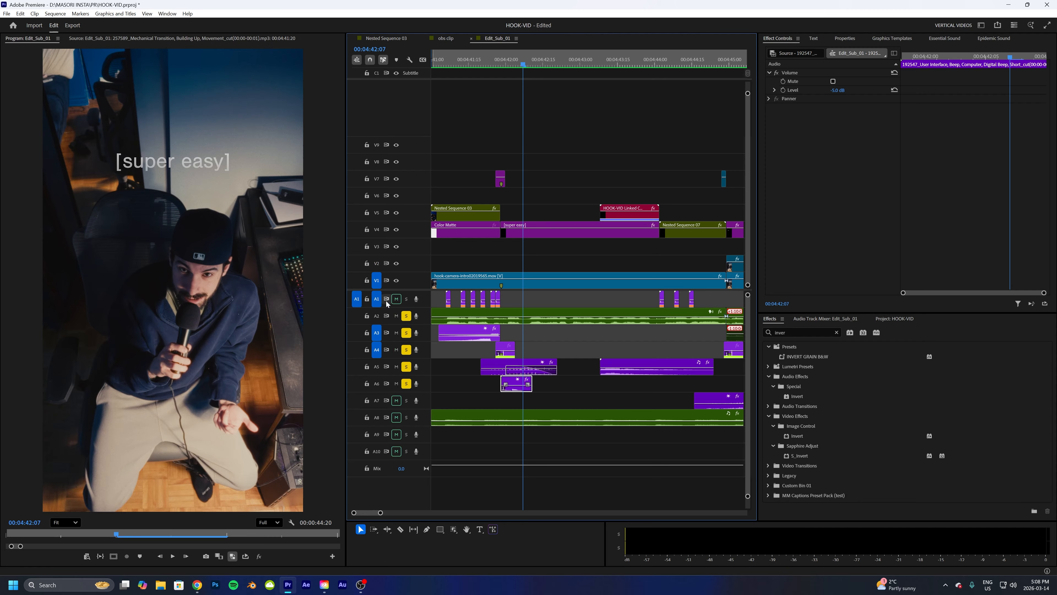
{"action": "left_click", "coordinate": [406, 299]}
{"action": "left_click", "coordinate": [406, 418]}
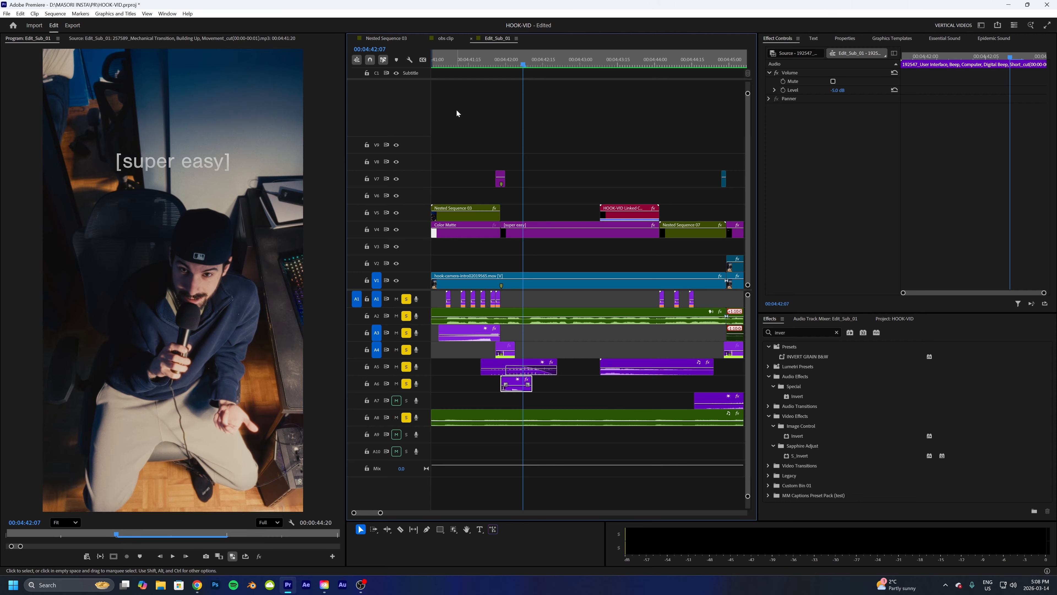
{"action": "left_click_drag", "start_coordinate": [437, 62], "coordinate": [401, 65]}
{"action": "key", "text": "space"}
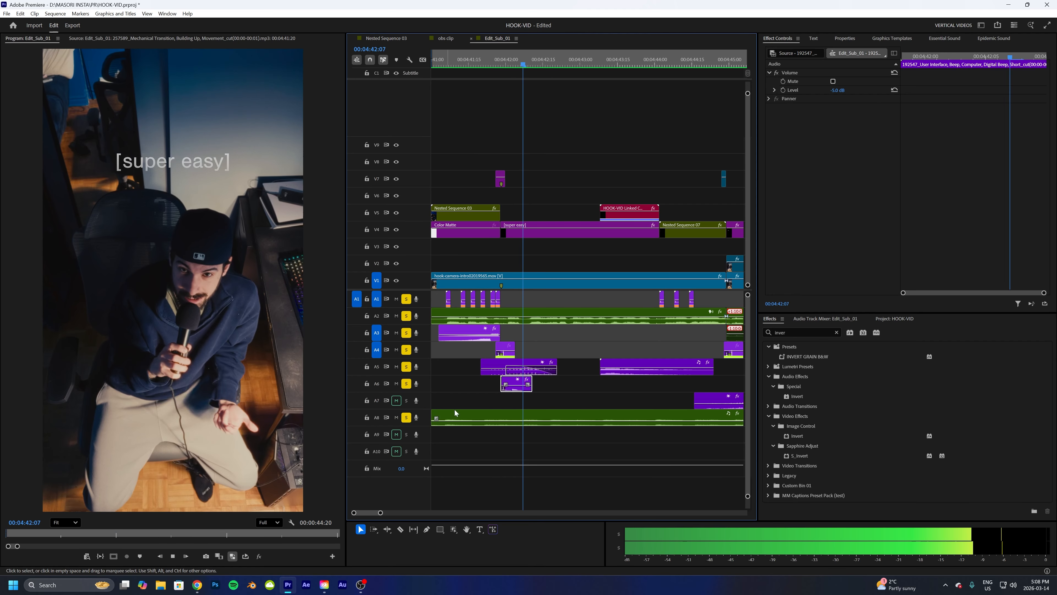
{"action": "key", "text": "space"}
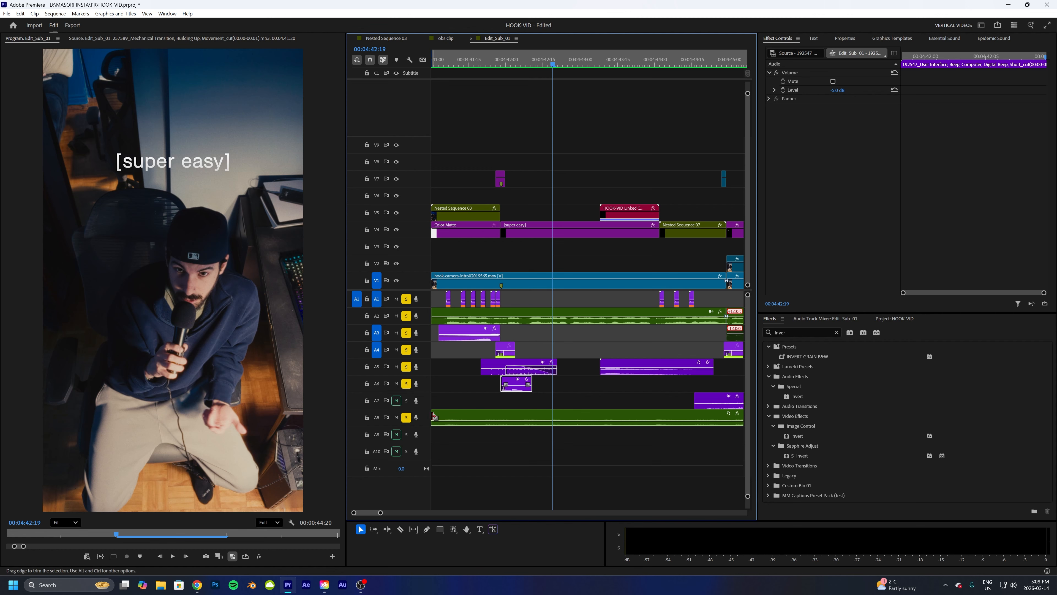
- Zoom the timeline out, unsolo tracks A1 and A3 to A6, and play the intro with A2 and A8 soloed
{"action": "left_click_drag", "start_coordinate": [380, 513], "coordinate": [404, 514]}
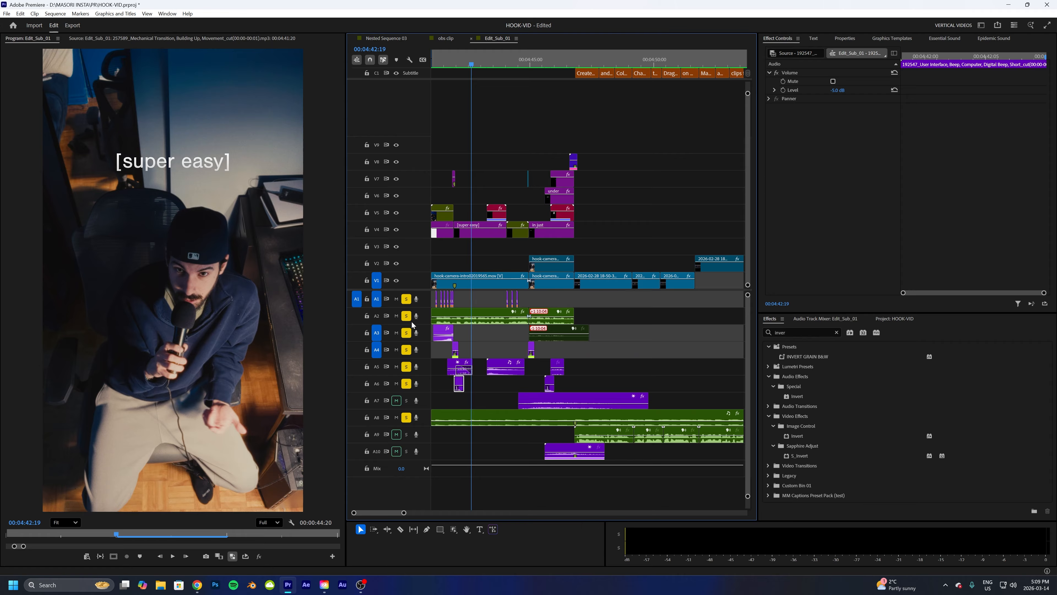
{"action": "left_click", "coordinate": [407, 299]}
{"action": "left_click", "coordinate": [406, 332]}
{"action": "left_click", "coordinate": [407, 350]}
{"action": "left_click", "coordinate": [407, 366]}
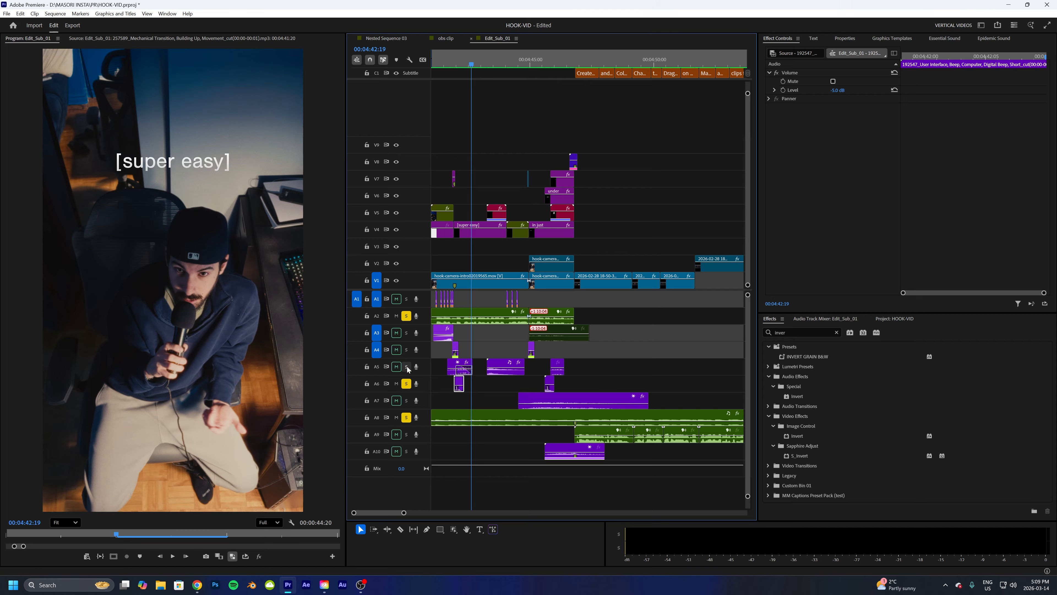
{"action": "left_click", "coordinate": [407, 383]}
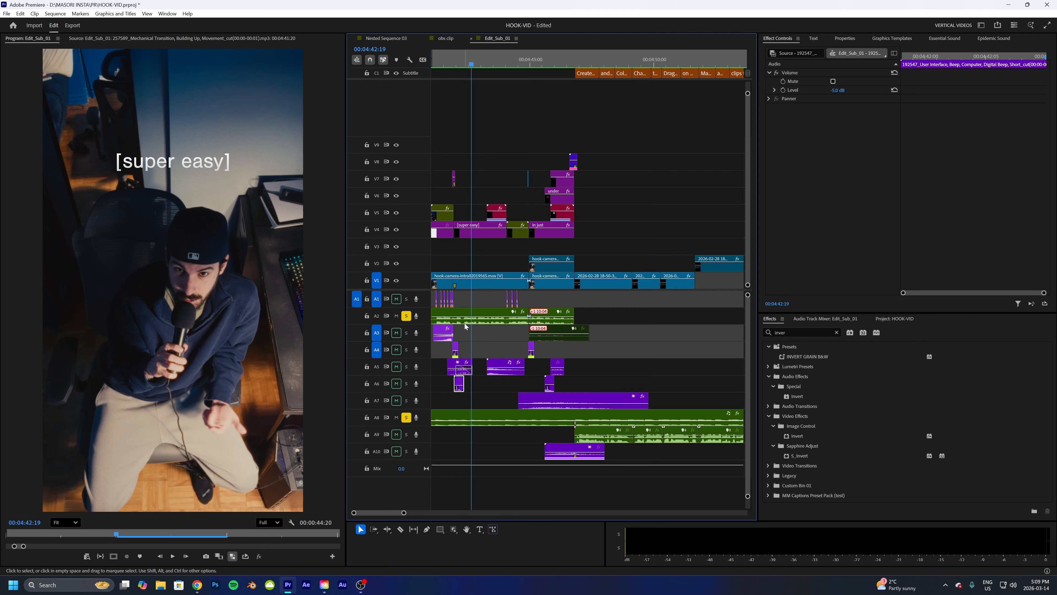
{"action": "left_click_drag", "start_coordinate": [446, 63], "coordinate": [403, 71]}
{"action": "key", "text": "space"}
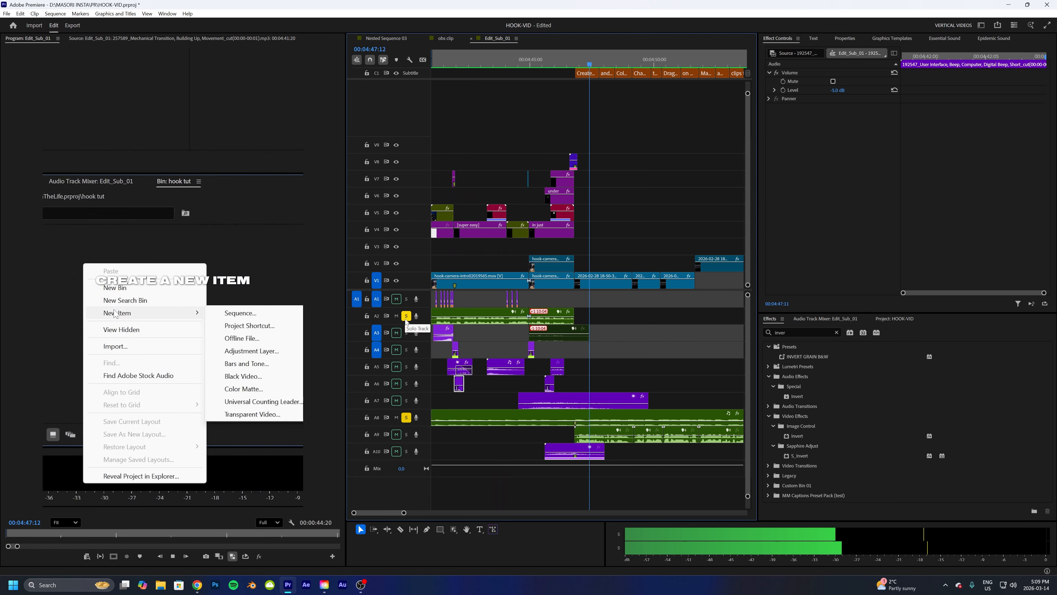
{"action": "key", "text": "space"}
- Play the title section again from the start of the intro
{"action": "left_click_drag", "start_coordinate": [437, 60], "coordinate": [429, 61]}
{"action": "key", "text": "space"}
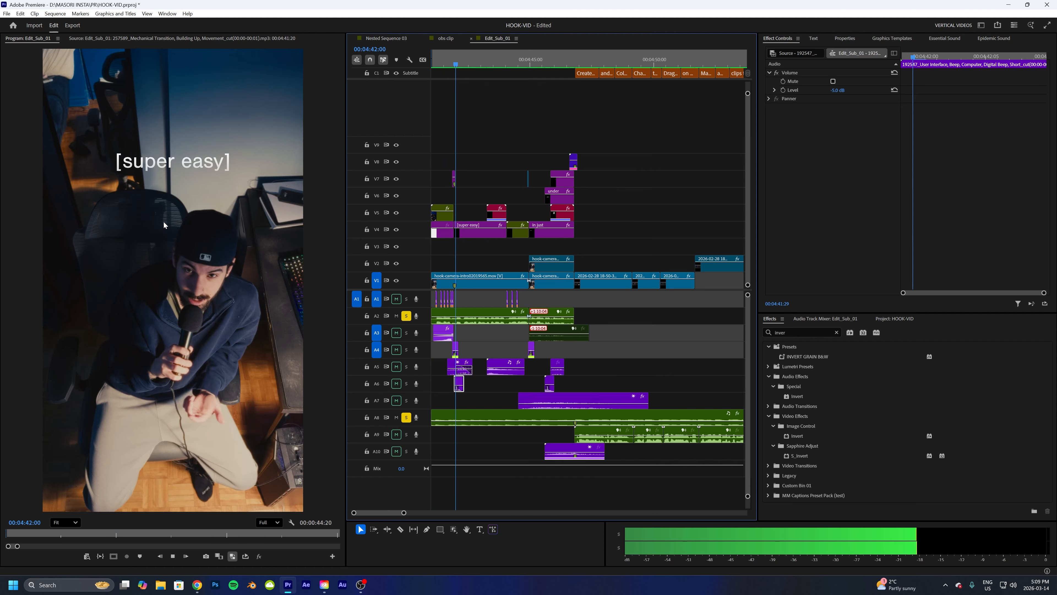
{"action": "key", "text": "space"}
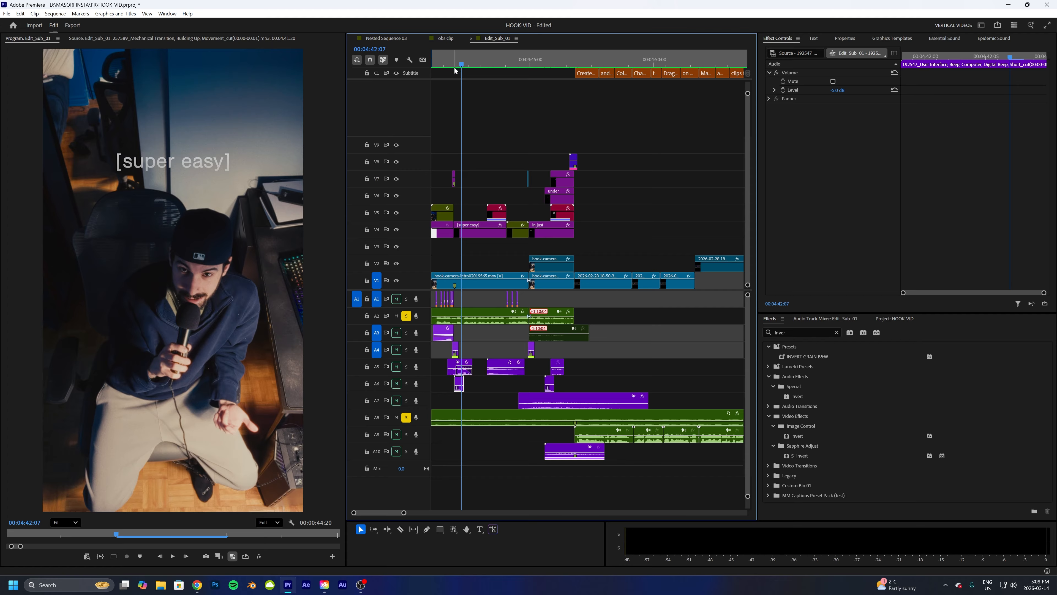
{"action": "mouse_move", "coordinate": [454, 67]}
{"action": "left_mouse_down"}
{"action": "mouse_move", "coordinate": [432, 66]}
{"action": "mouse_move", "coordinate": [464, 72]}
{"action": "left_mouse_up"}
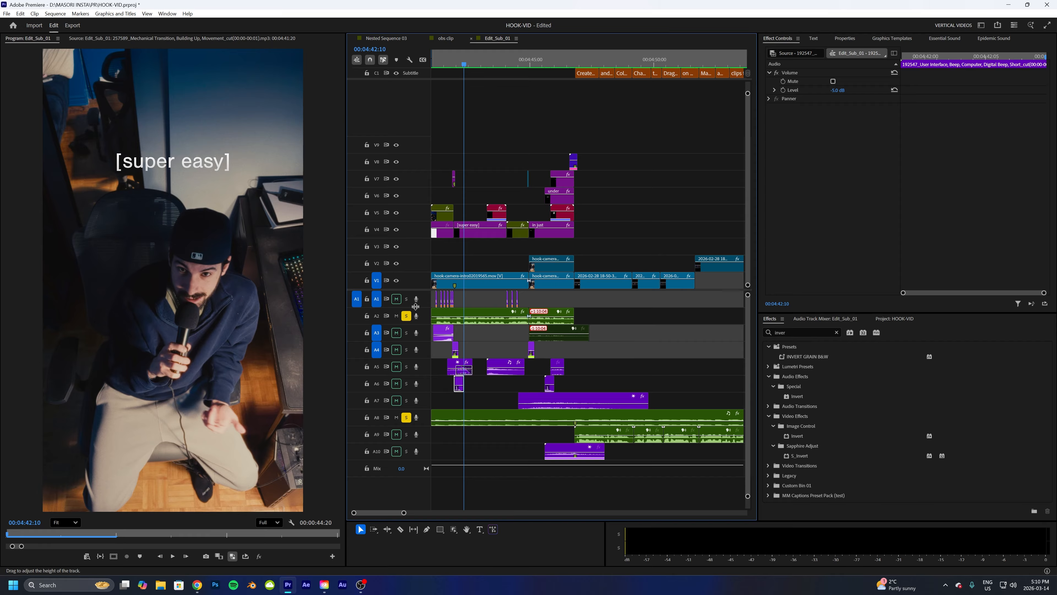
- Unsolo A2 and A8, solo tracks A1, A3 to A7 and A10, and play the intro
{"action": "left_click", "coordinate": [407, 315]}
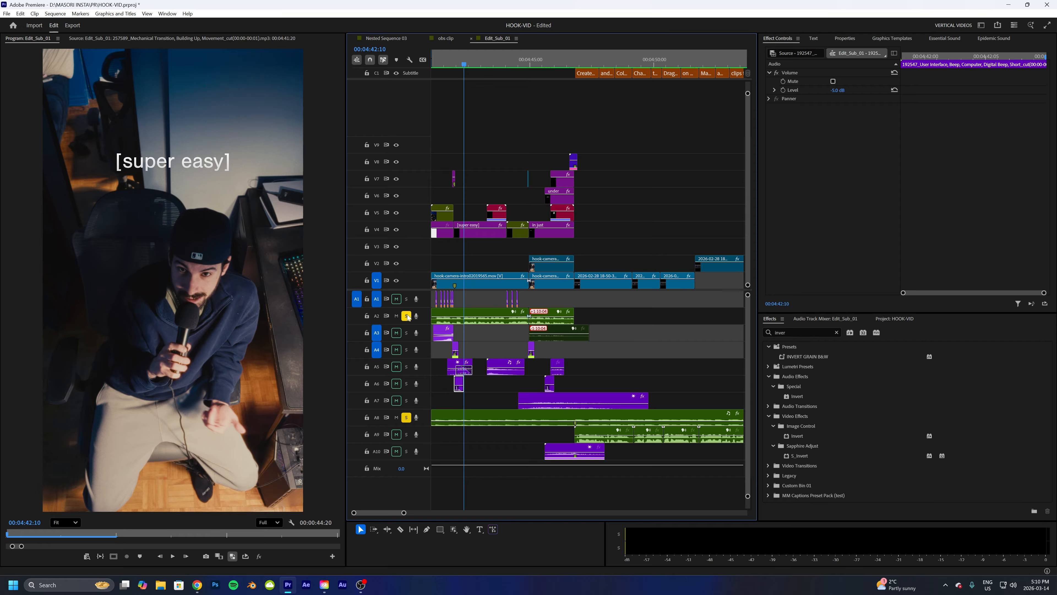
{"action": "left_click", "coordinate": [407, 418]}
{"action": "left_click", "coordinate": [407, 400]}
{"action": "left_click", "coordinate": [407, 452]}
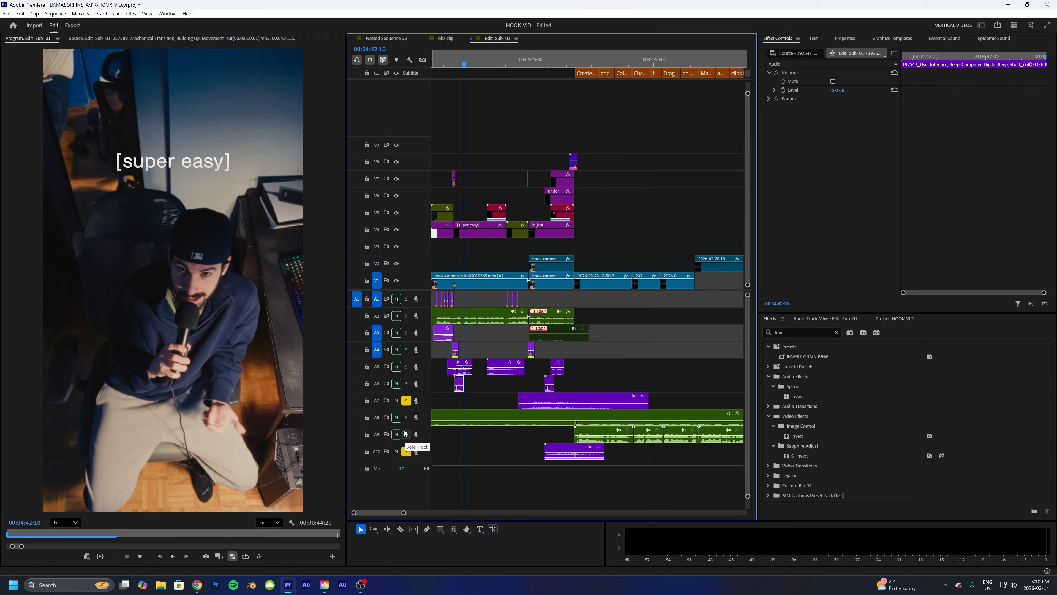
{"action": "left_click", "coordinate": [407, 384]}
{"action": "left_click", "coordinate": [407, 367]}
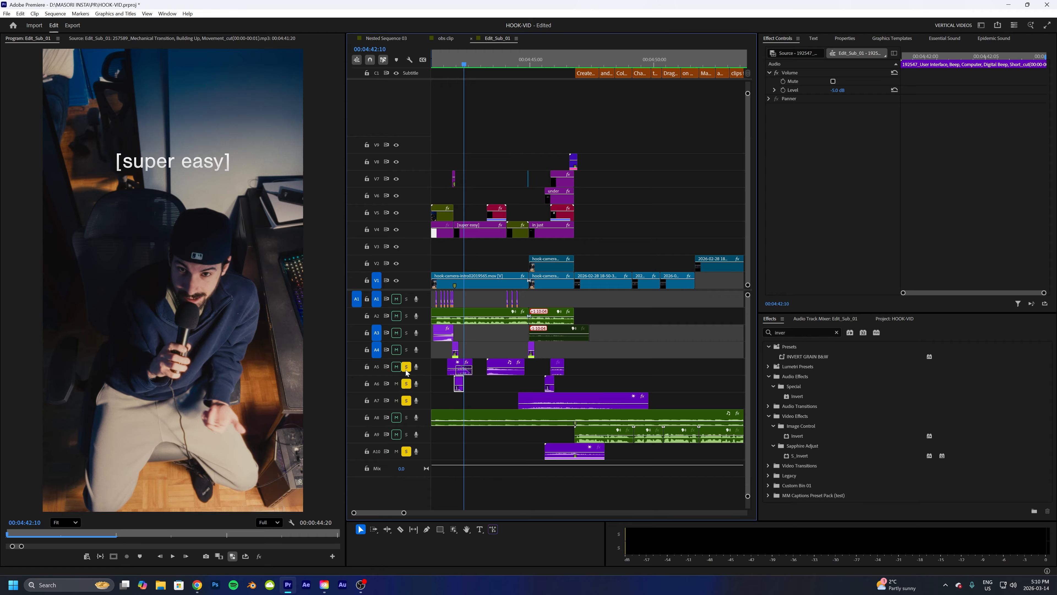
{"action": "left_click", "coordinate": [406, 350]}
{"action": "left_click", "coordinate": [407, 333]}
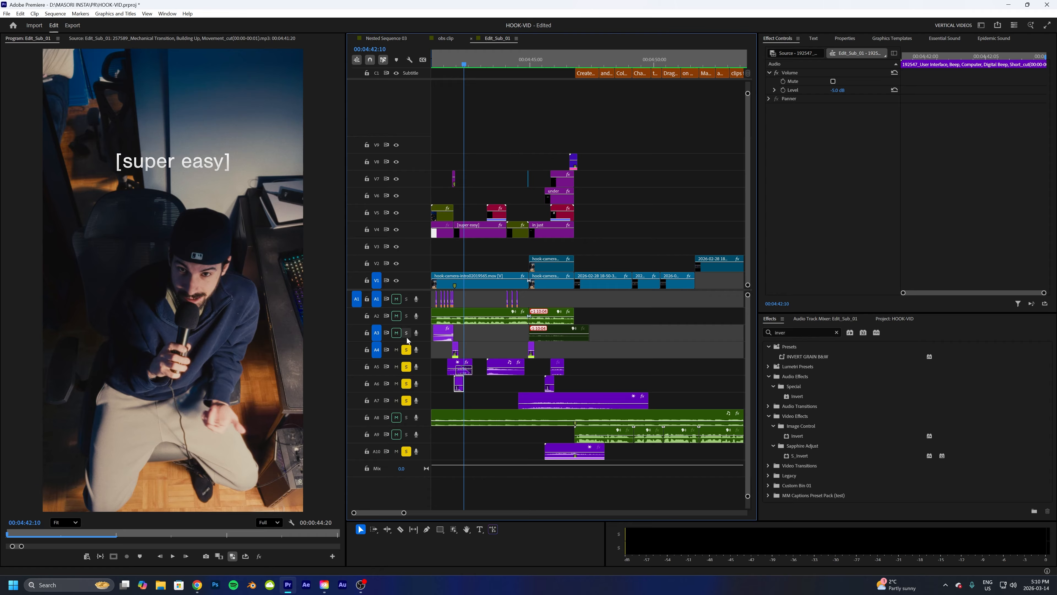
{"action": "left_click", "coordinate": [406, 301]}
{"action": "left_click_drag", "start_coordinate": [443, 61], "coordinate": [402, 65]}
{"action": "key", "text": "space"}
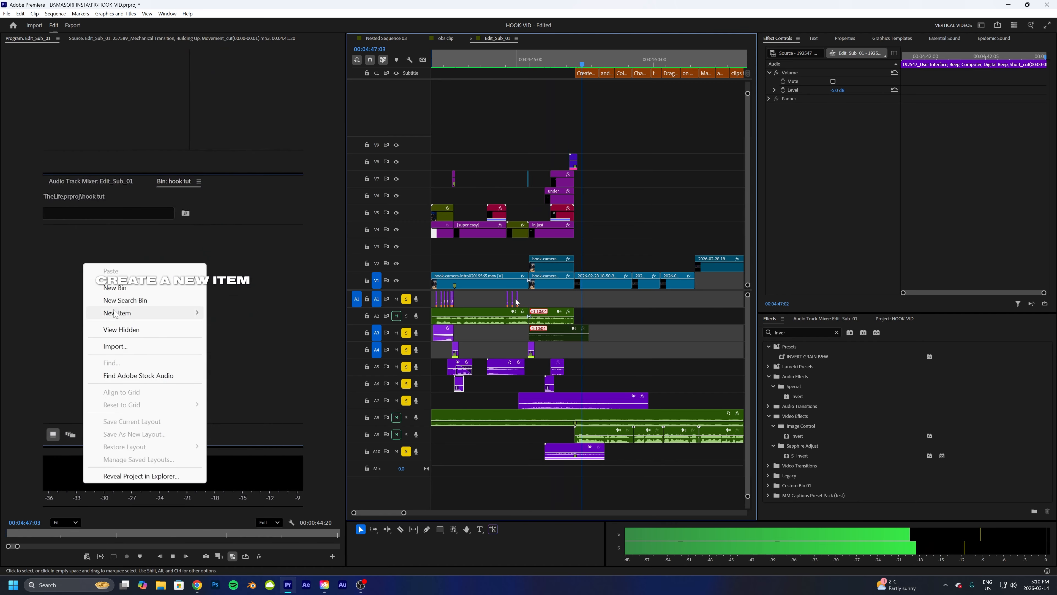
{"action": "key", "text": "space"}
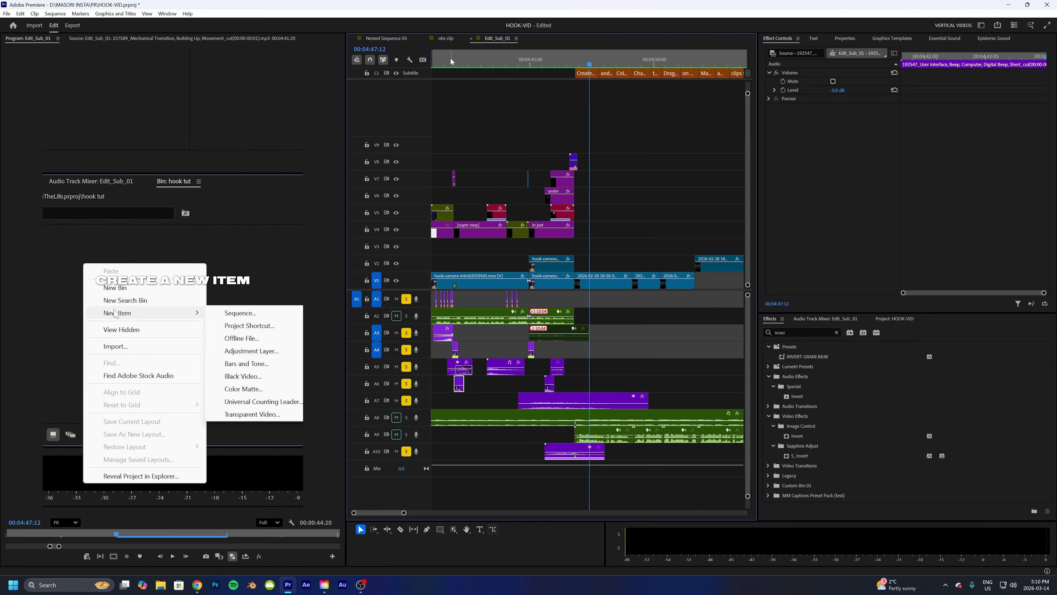
- Also solo tracks A2, A8 and A9 and play the intro from the beginning
{"action": "left_click", "coordinate": [433, 61]}
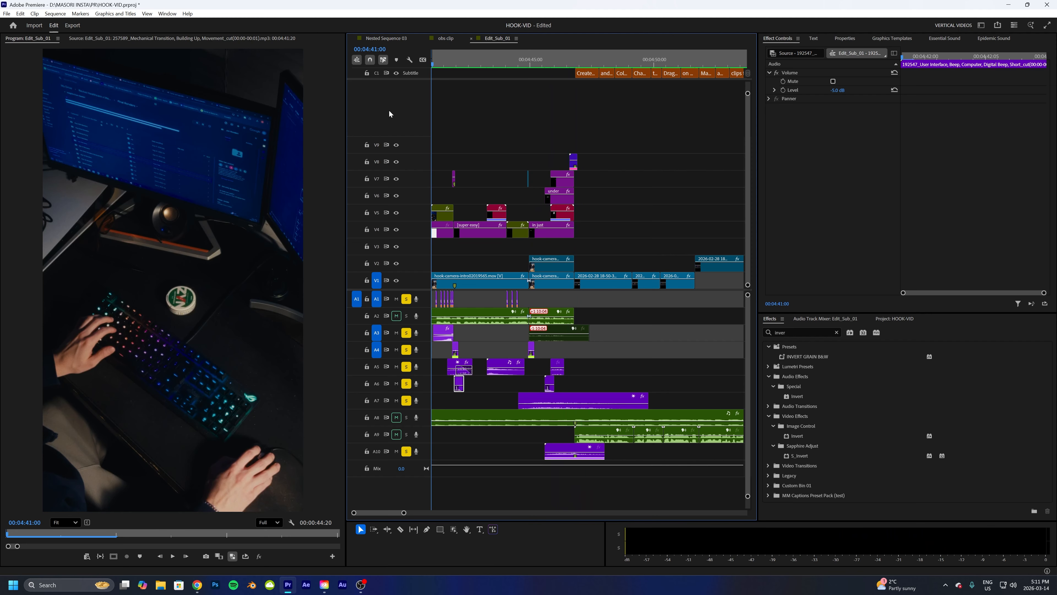
{"action": "key", "text": "space"}
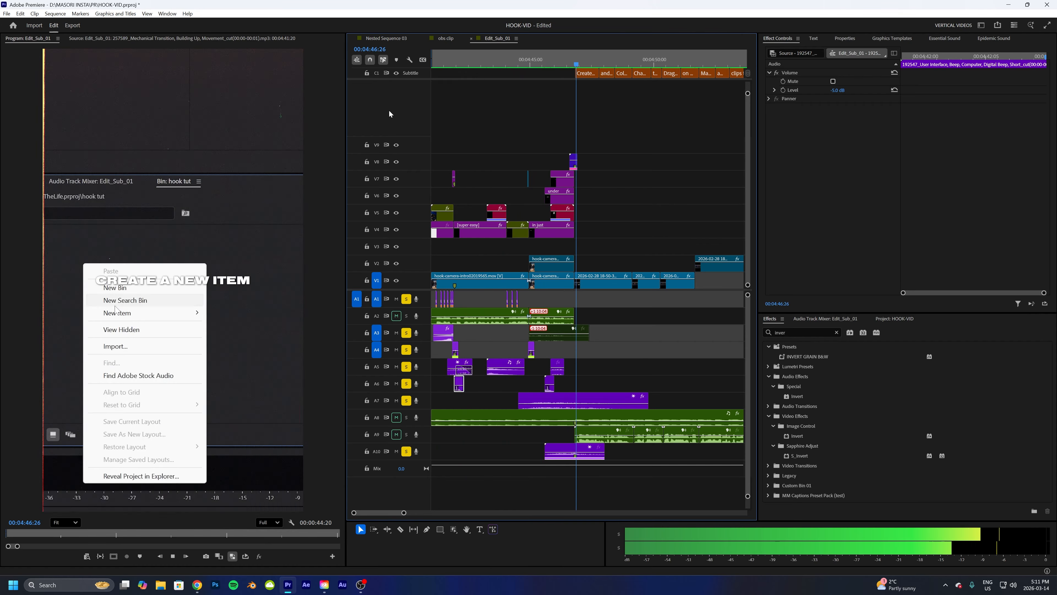
{"action": "key", "text": "space"}
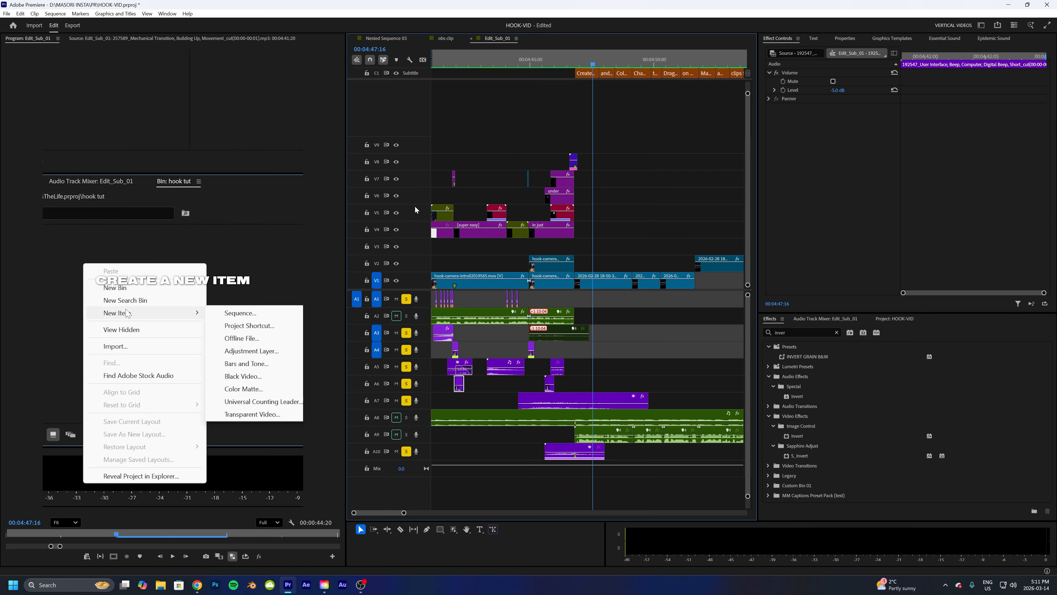
{"action": "left_click", "coordinate": [407, 315]}
{"action": "left_click", "coordinate": [406, 417]}
{"action": "left_click", "coordinate": [407, 434]}
{"action": "key", "text": "Home"}
{"action": "key", "text": "space"}
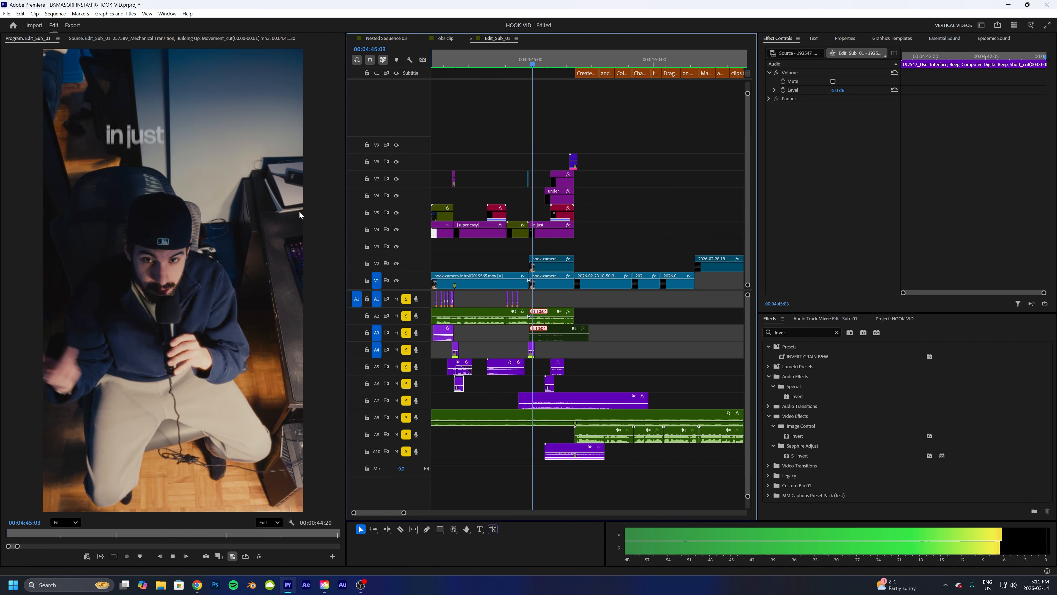
{"action": "key", "text": "space"}
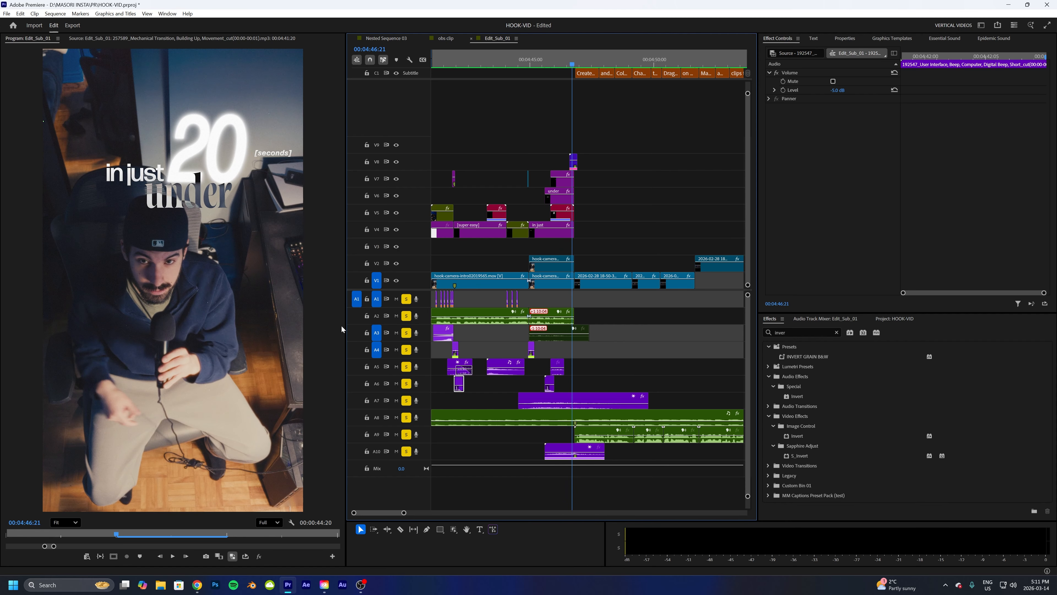
- Unsolo every audio track from A10 down to A1
{"action": "left_click", "coordinate": [406, 451]}
{"action": "left_click", "coordinate": [406, 434]}
{"action": "left_click", "coordinate": [406, 417]}
{"action": "left_click", "coordinate": [407, 400]}
{"action": "left_click", "coordinate": [407, 383]}
{"action": "left_click", "coordinate": [407, 367]}
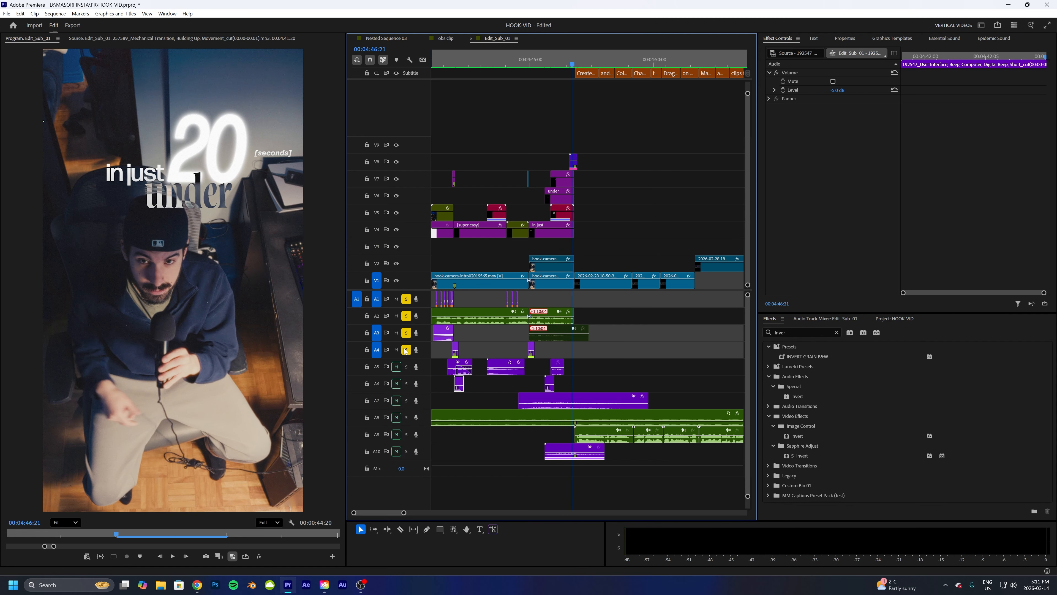
{"action": "left_click", "coordinate": [406, 350]}
{"action": "left_click", "coordinate": [406, 332]}
{"action": "left_click", "coordinate": [406, 316]}
{"action": "left_click", "coordinate": [407, 299]}
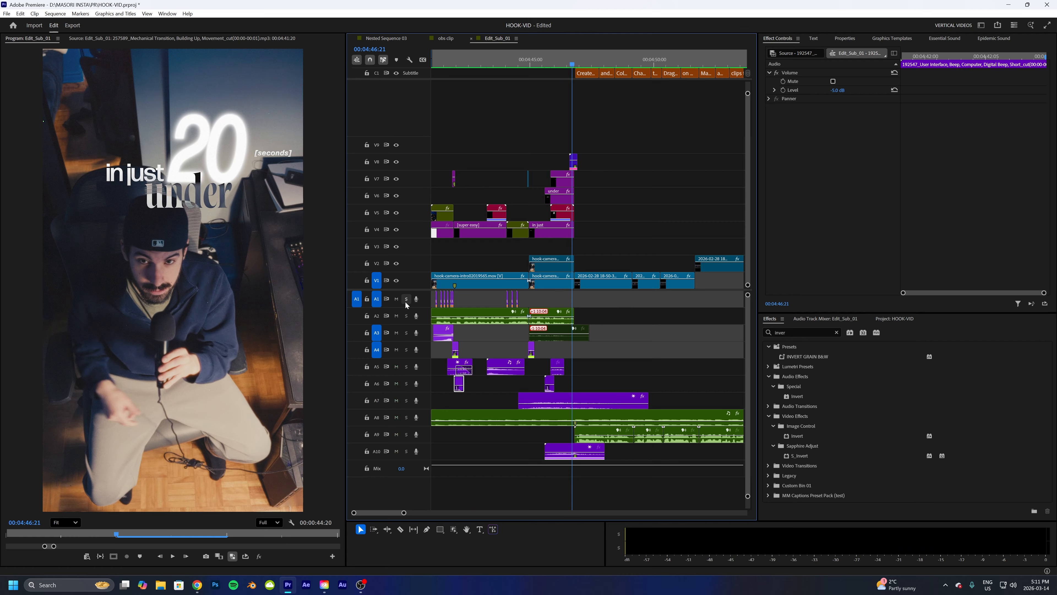
- Select the sound effect clips on tracks A3, A6, A5, A4 and A7 to check their volume levels
{"action": "left_click", "coordinate": [439, 332]}
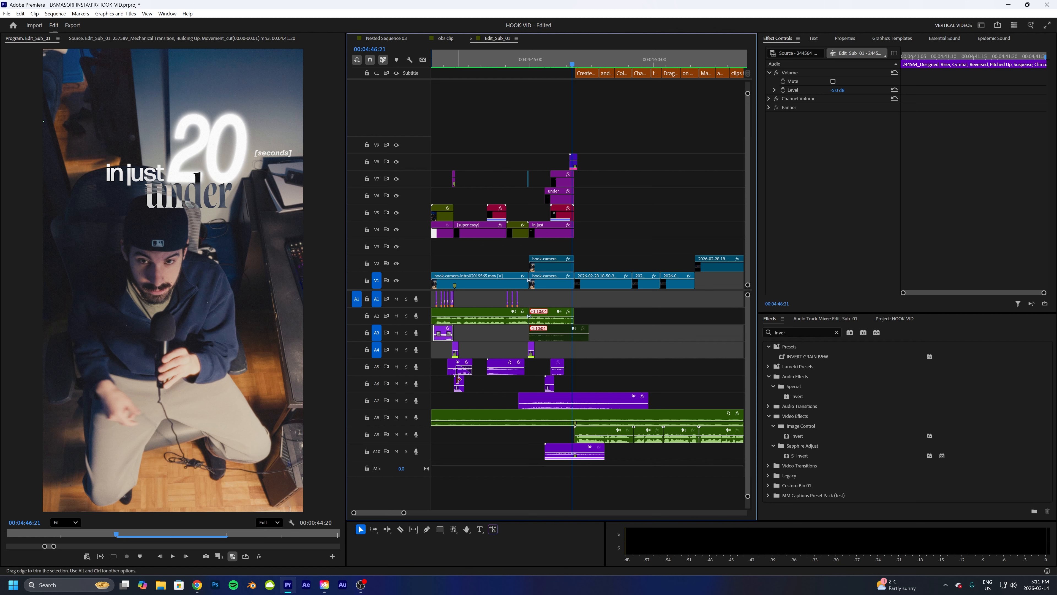
{"action": "left_click", "coordinate": [459, 383]}
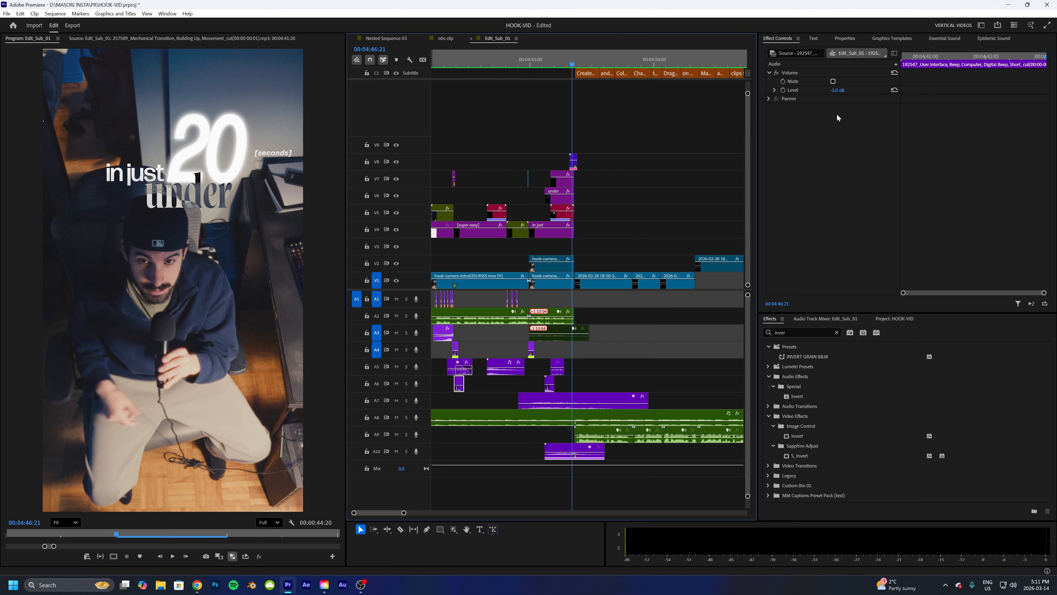
{"action": "left_click", "coordinate": [490, 359]}
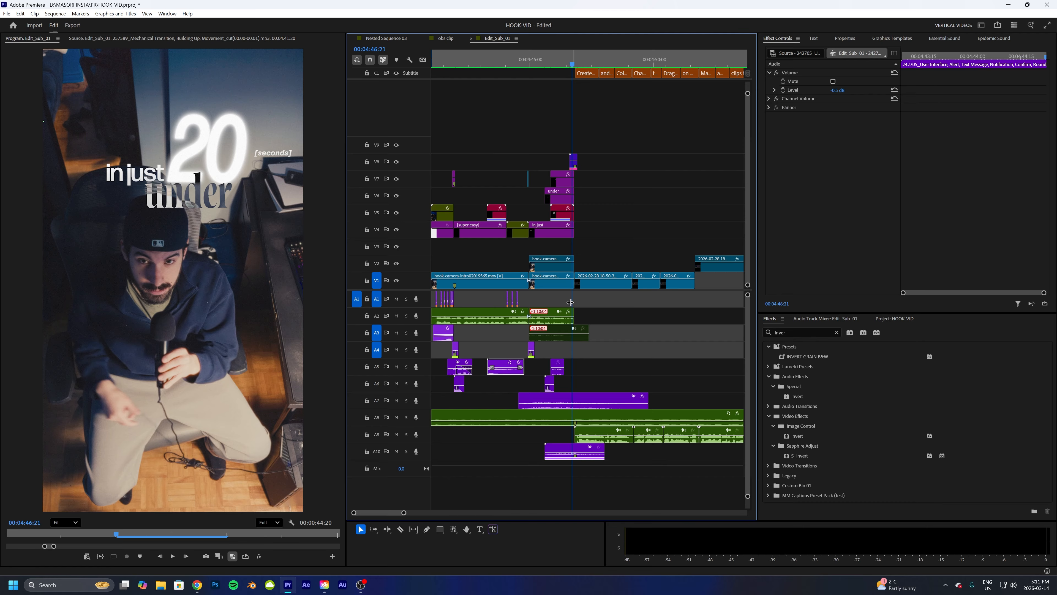
{"action": "left_click", "coordinate": [532, 347]}
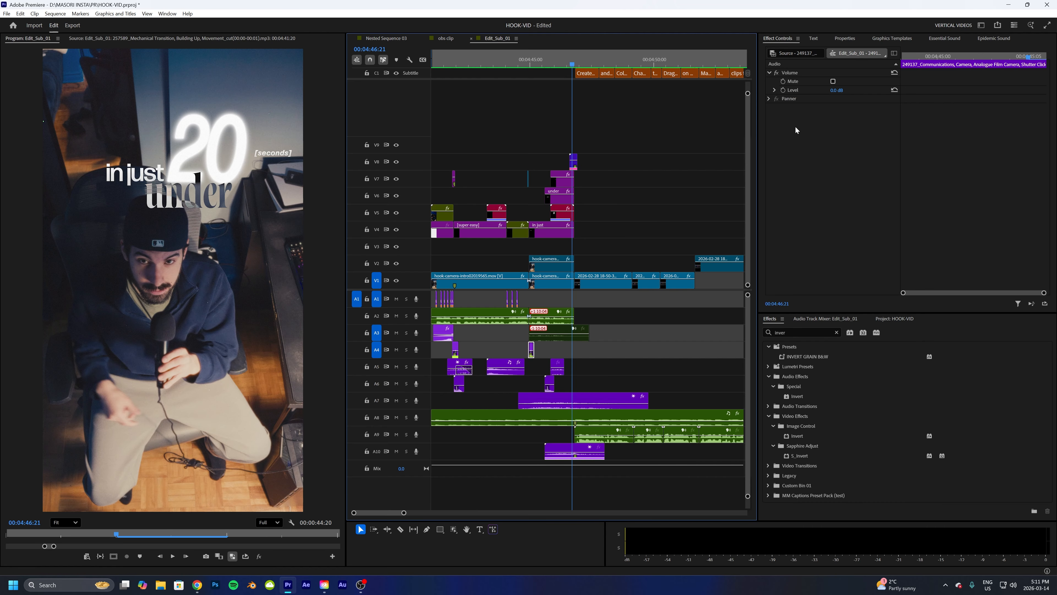
{"action": "left_click", "coordinate": [539, 396]}
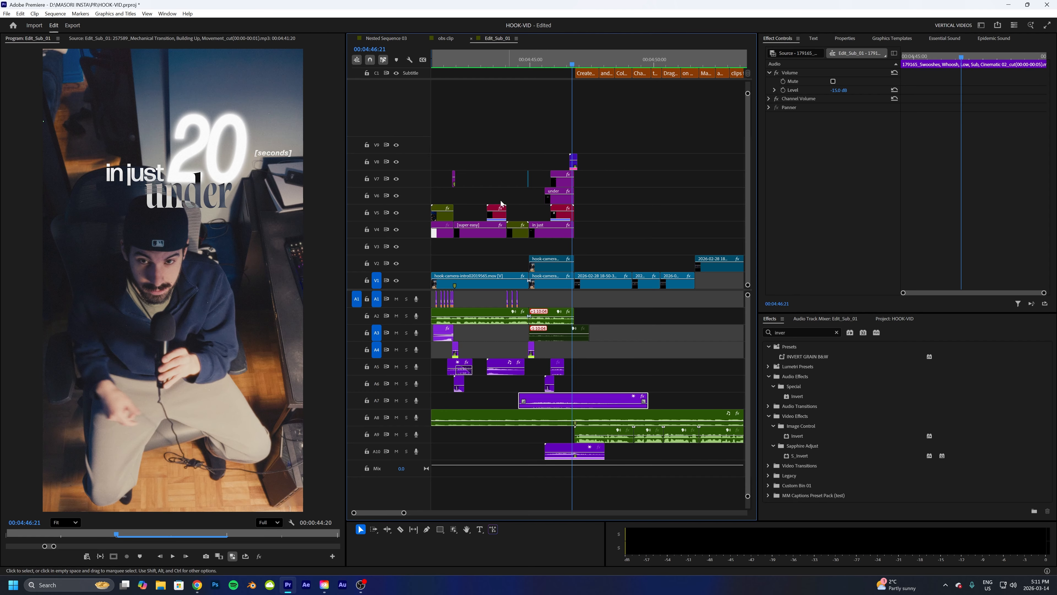
- Solo track A7 and play the intro around the title
{"action": "left_click", "coordinate": [406, 400]}
{"action": "left_click", "coordinate": [539, 65]}
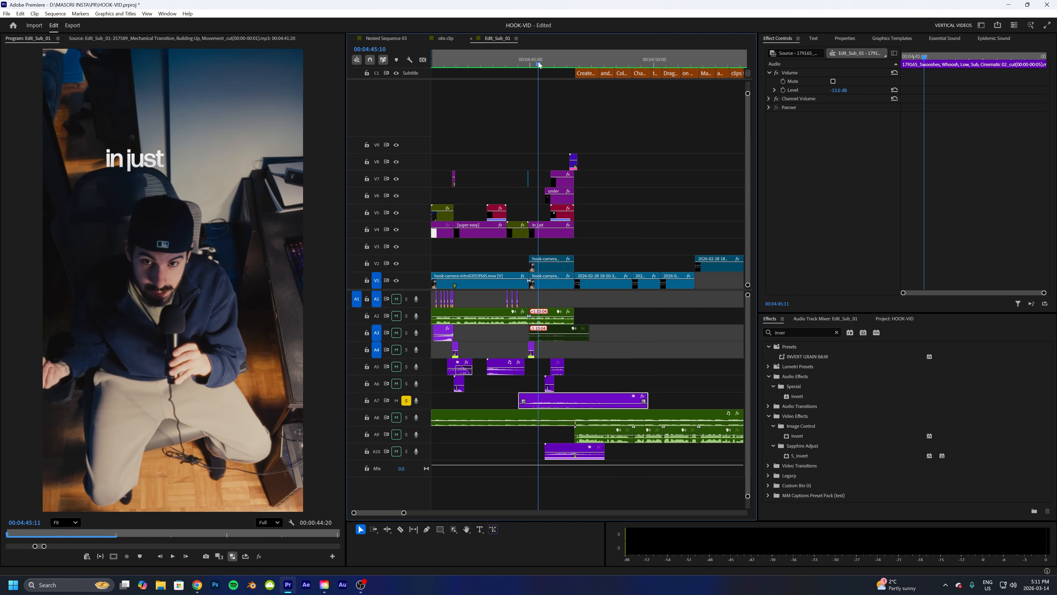
{"action": "key", "text": "space"}
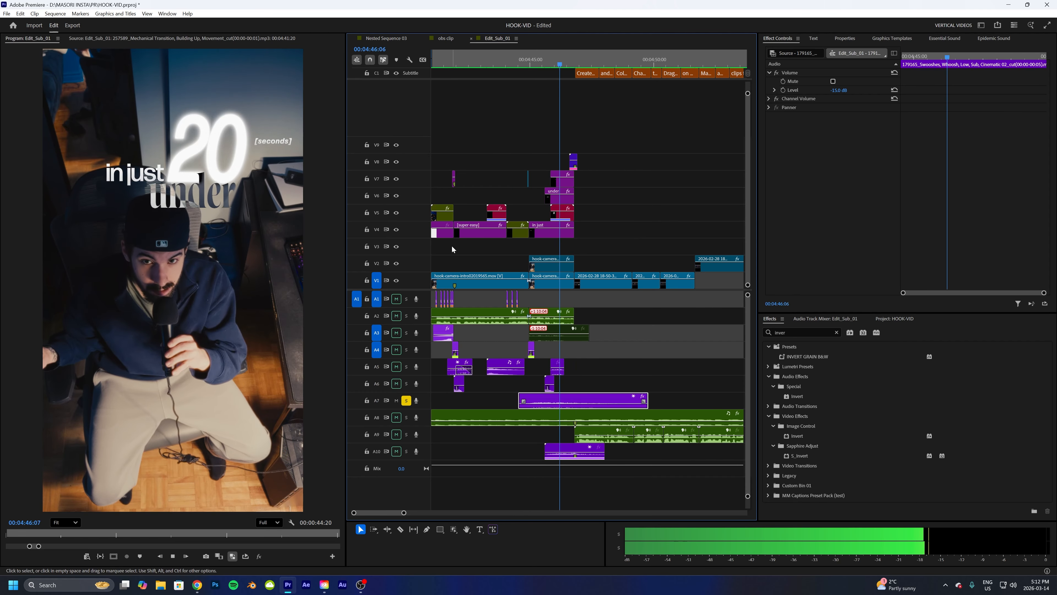
{"action": "key", "text": "space"}
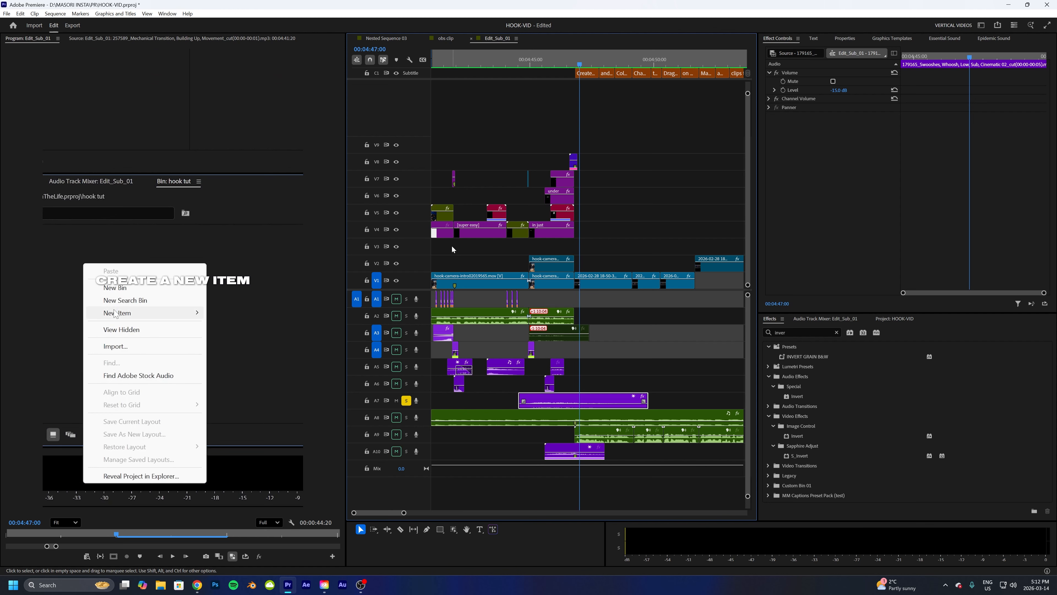
- Open the A7 whoosh clip in the source monitor and preview it
{"action": "double_click", "coordinate": [539, 399]}
{"action": "left_click", "coordinate": [21, 184]}
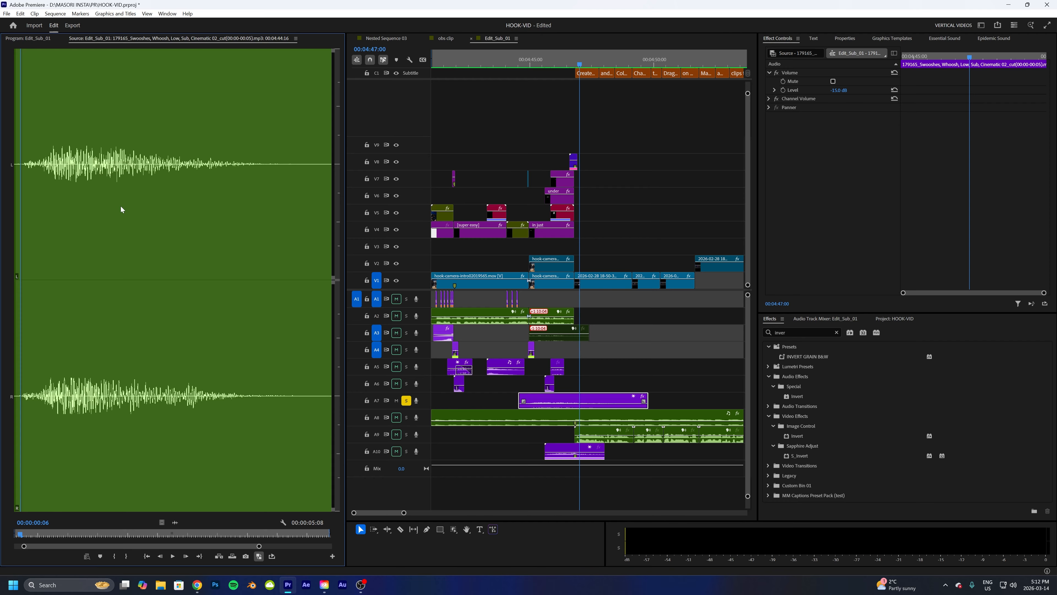
{"action": "key", "text": "space"}
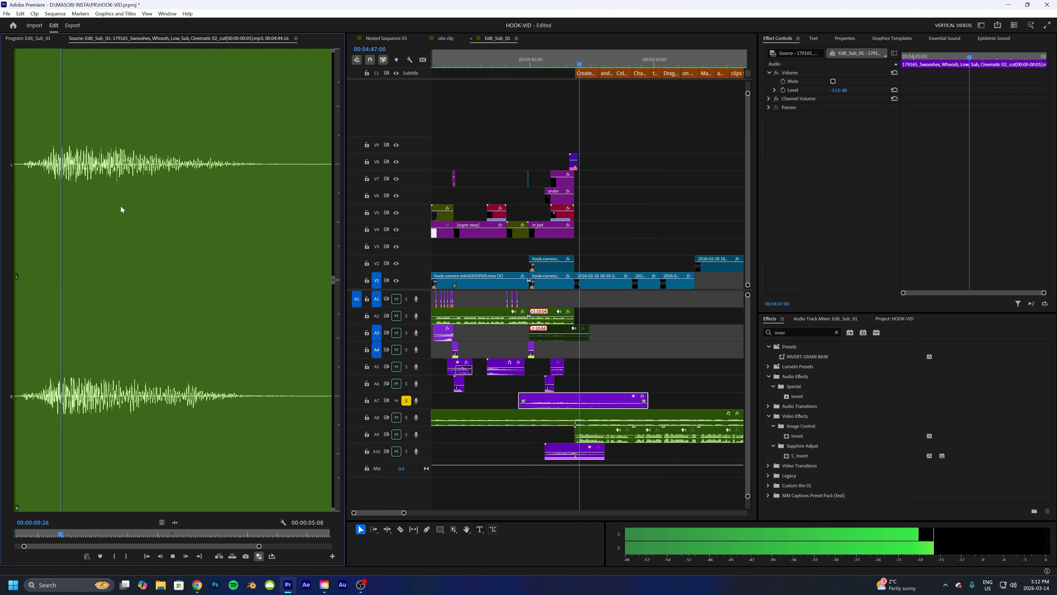
{"action": "key", "text": "space"}
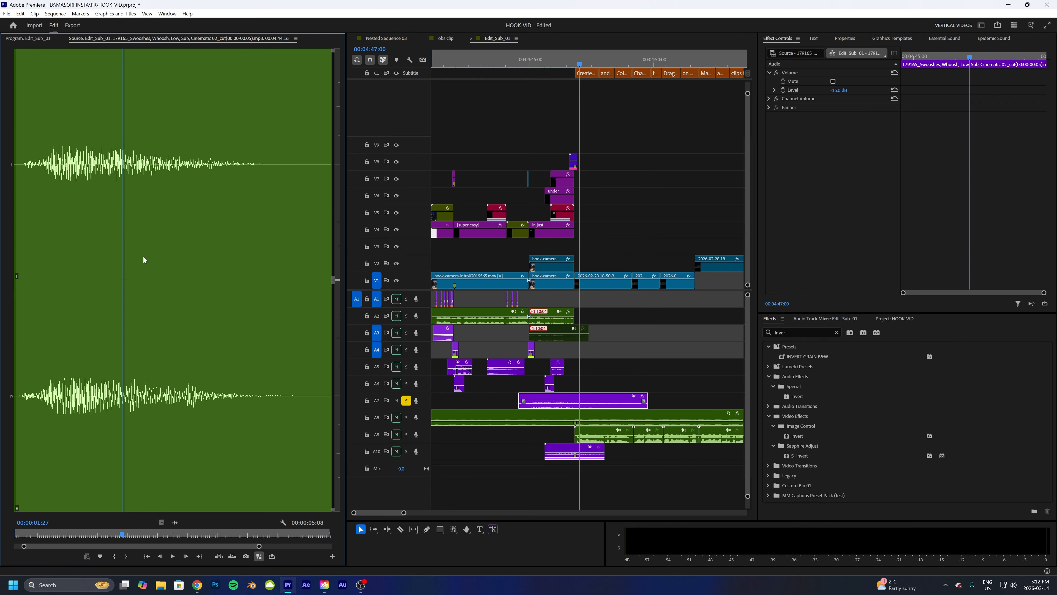
{"action": "left_click", "coordinate": [29, 41]}
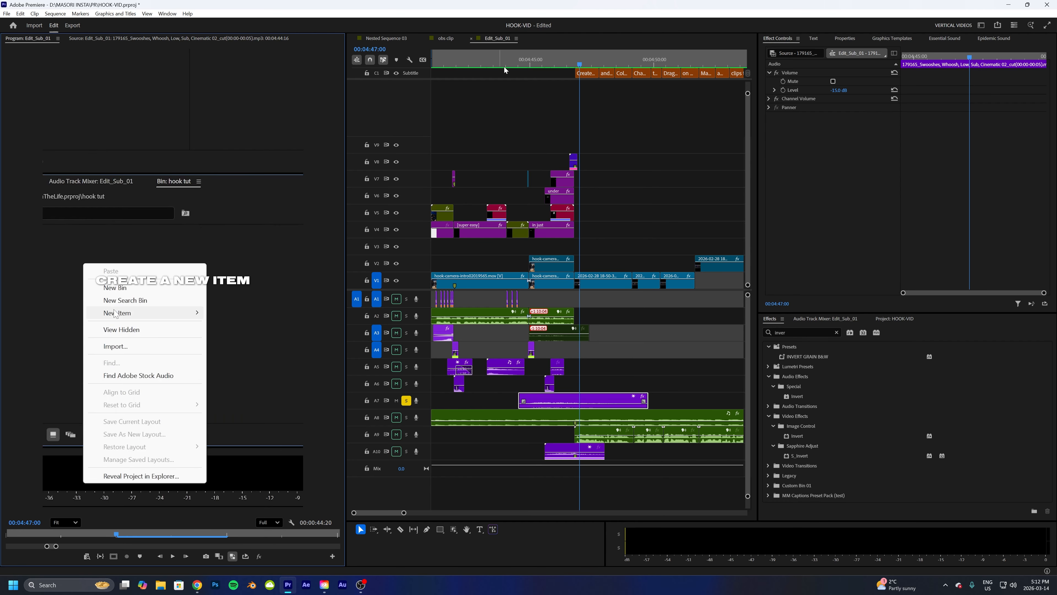
- Browse the Epidemic Sound Whoosh category and preview several whoosh effects
{"action": "mouse_move", "coordinate": [577, 67]}
{"action": "left_mouse_down"}
{"action": "mouse_move", "coordinate": [521, 66]}
{"action": "mouse_move", "coordinate": [570, 66]}
{"action": "left_mouse_up"}
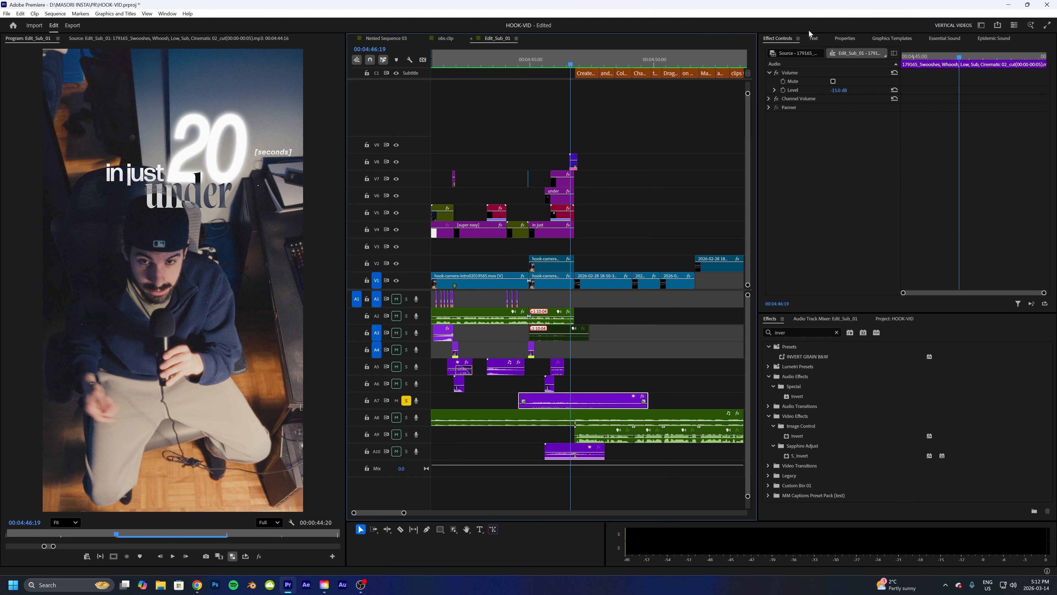
{"action": "left_click", "coordinate": [988, 38]}
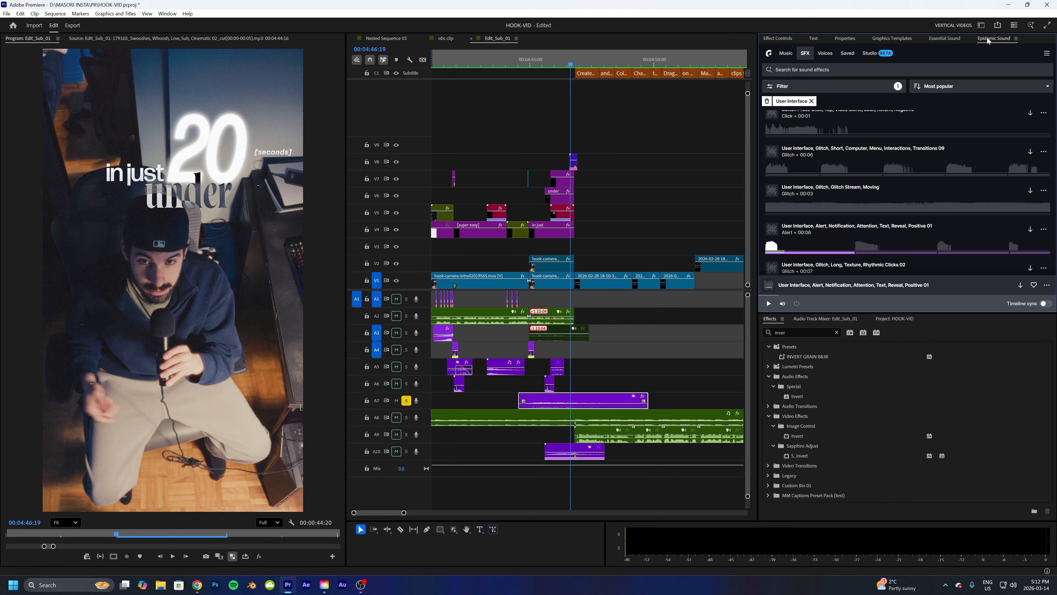
{"action": "left_click", "coordinate": [812, 100]}
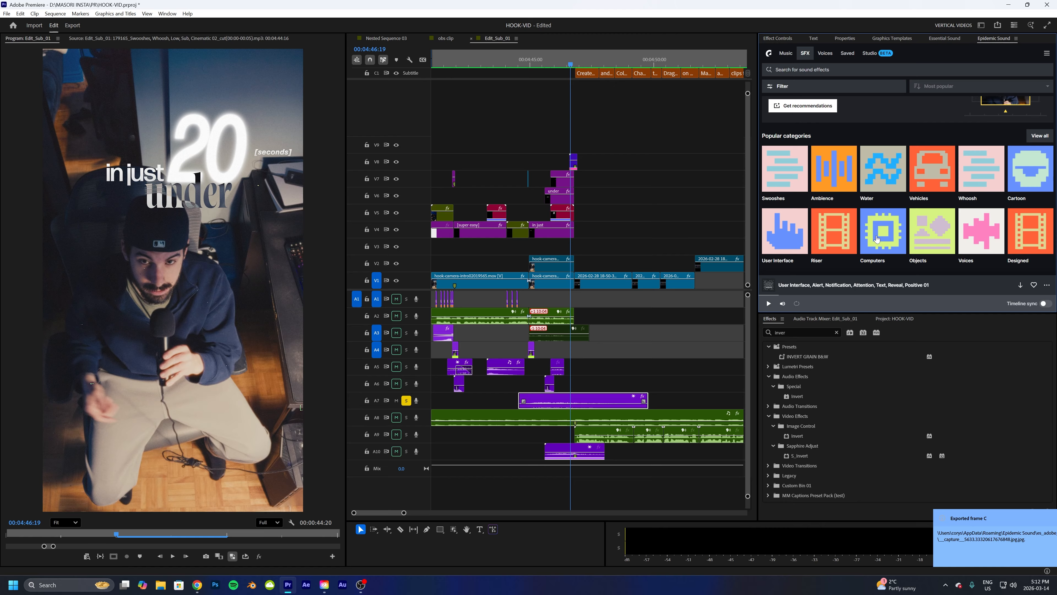
{"action": "left_click", "coordinate": [968, 167]}
{"action": "left_click", "coordinate": [772, 121]}
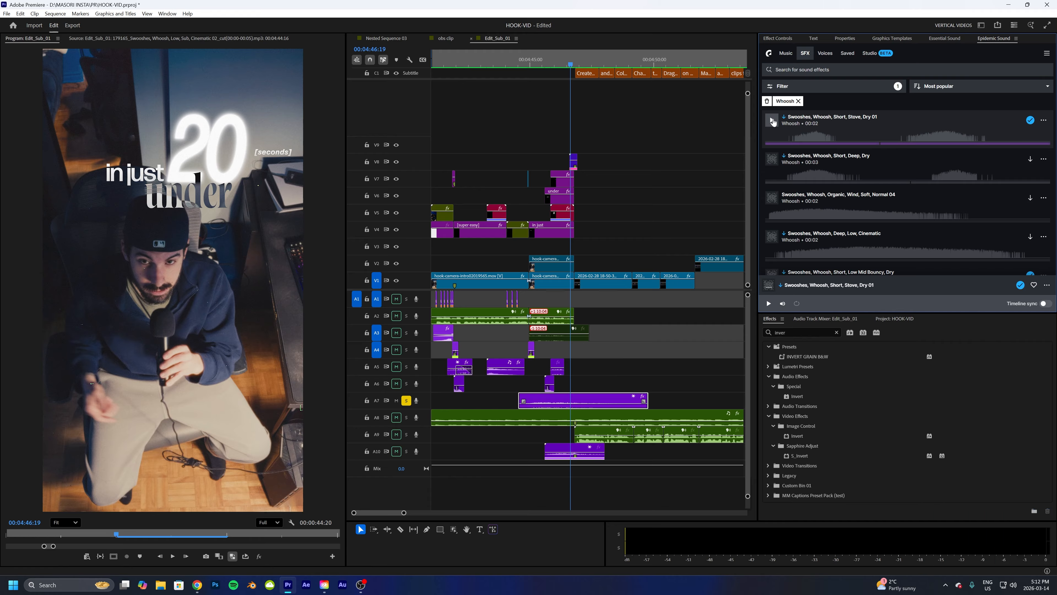
{"action": "left_click", "coordinate": [772, 160]}
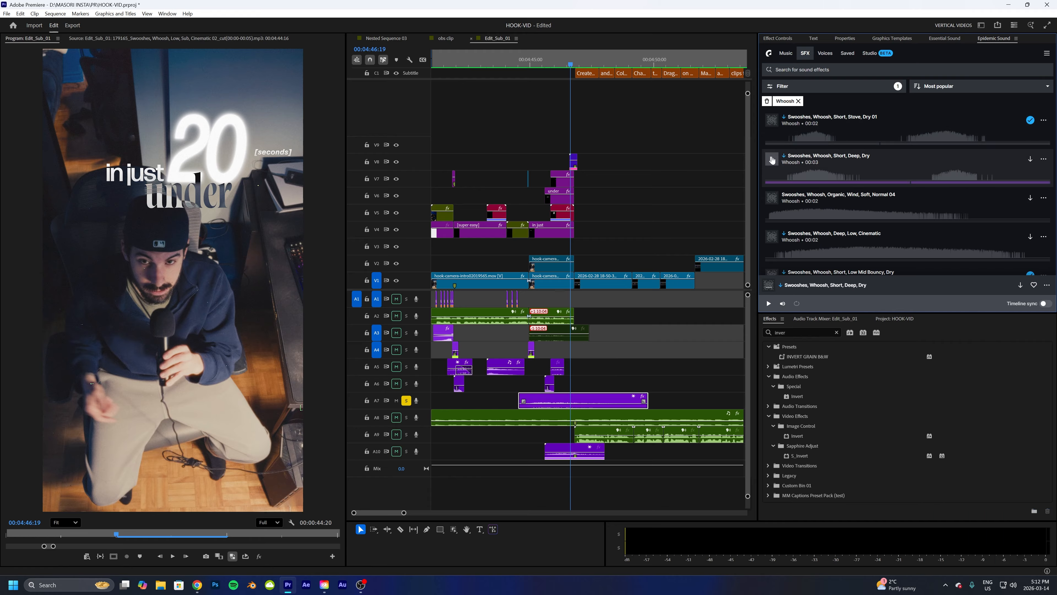
{"action": "left_click", "coordinate": [772, 199]}
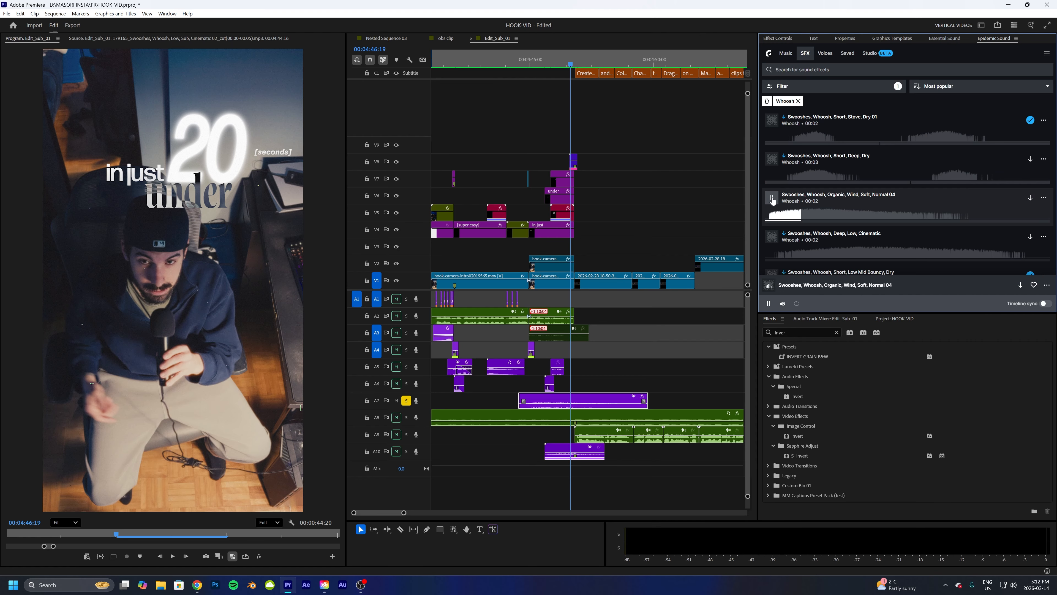
{"action": "left_click", "coordinate": [772, 199]}
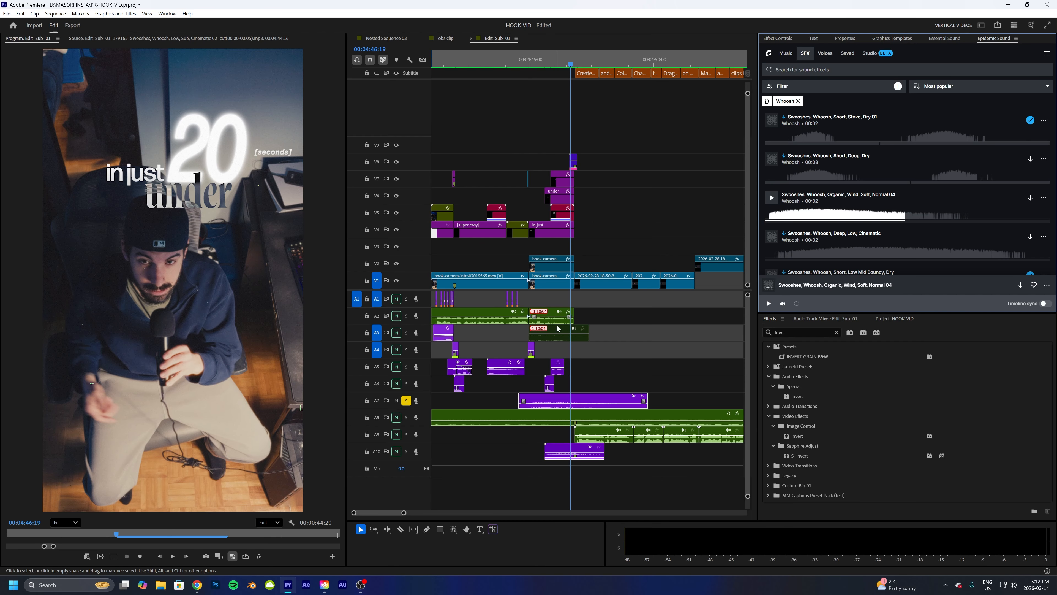
- Play the intro again from just before the title
{"action": "left_click", "coordinate": [518, 65]}
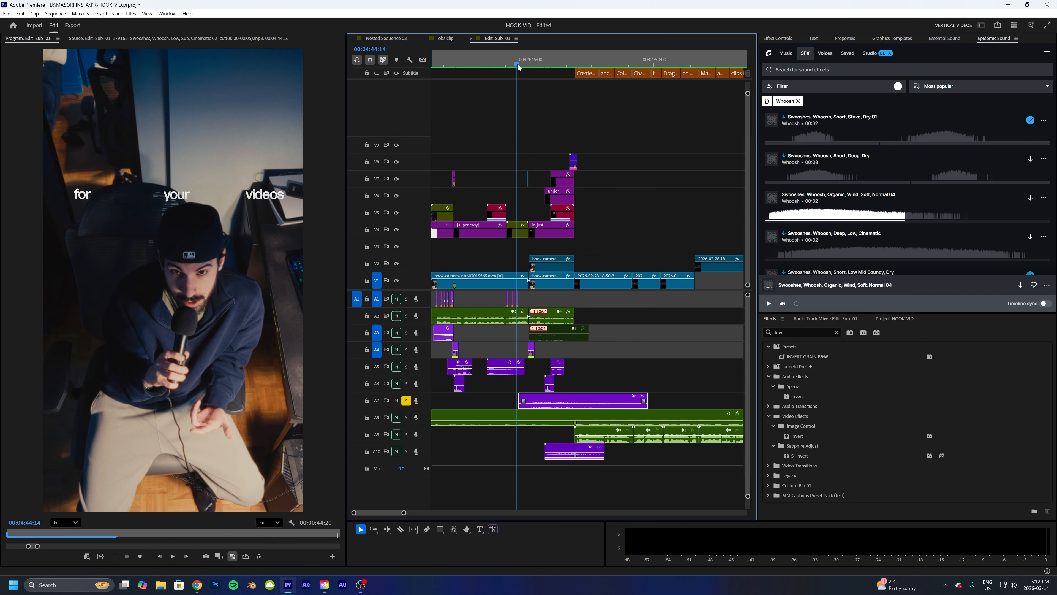
{"action": "key", "text": "space"}
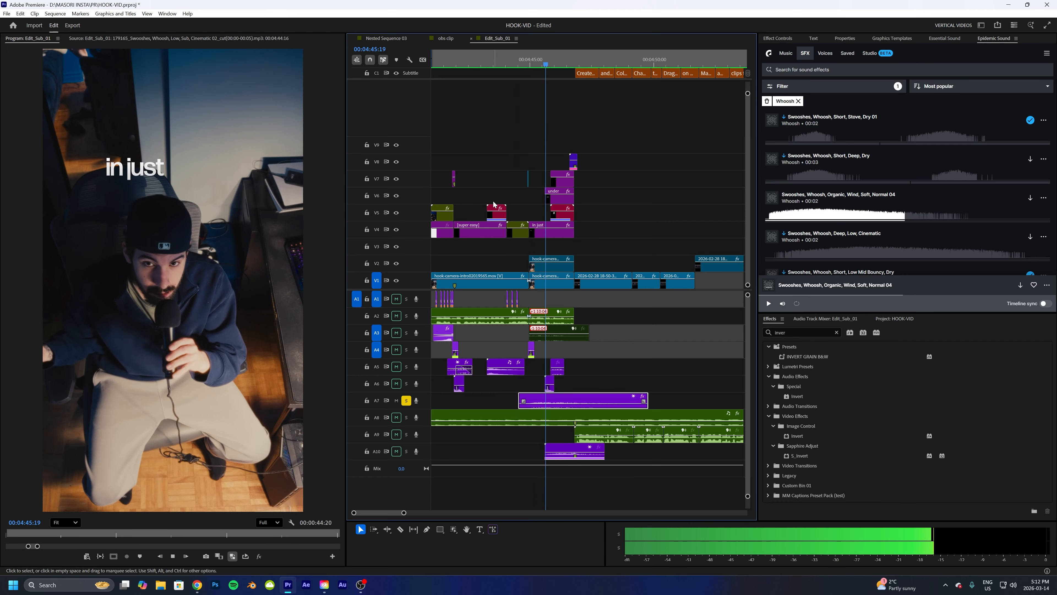
{"action": "key", "text": "space"}
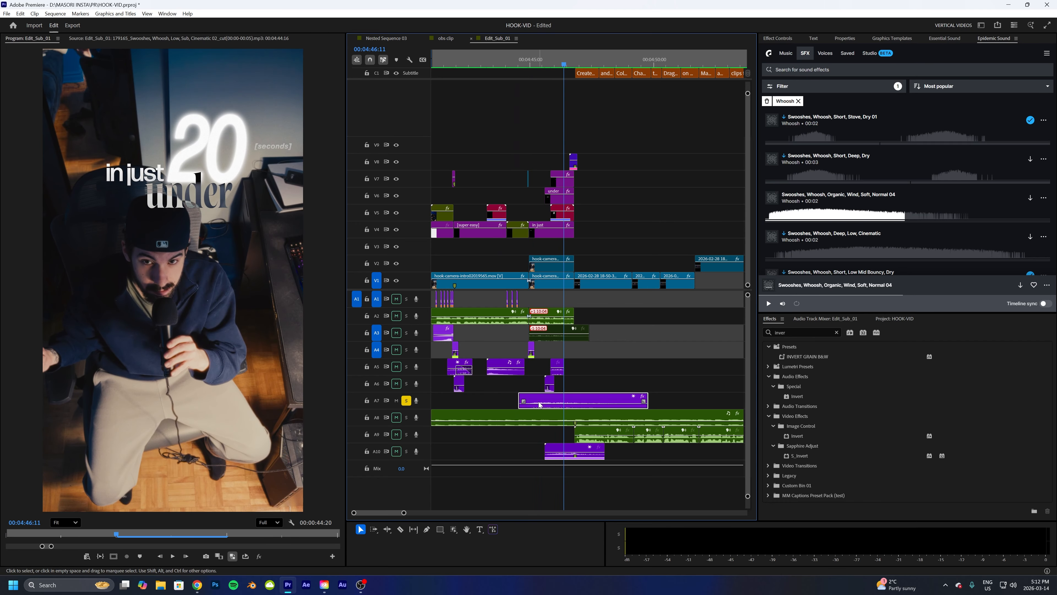
{"action": "left_click_drag", "start_coordinate": [535, 64], "coordinate": [562, 79]}
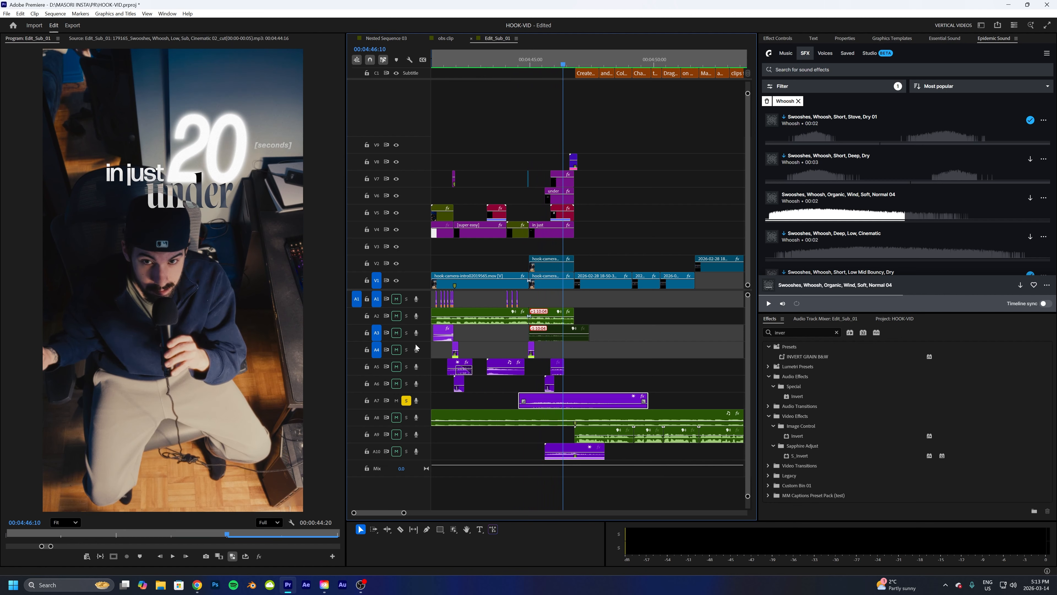
- Unsolo track A7, solo track A5 and play the intro from its start
{"action": "left_click", "coordinate": [406, 400]}
{"action": "left_click", "coordinate": [406, 366]}
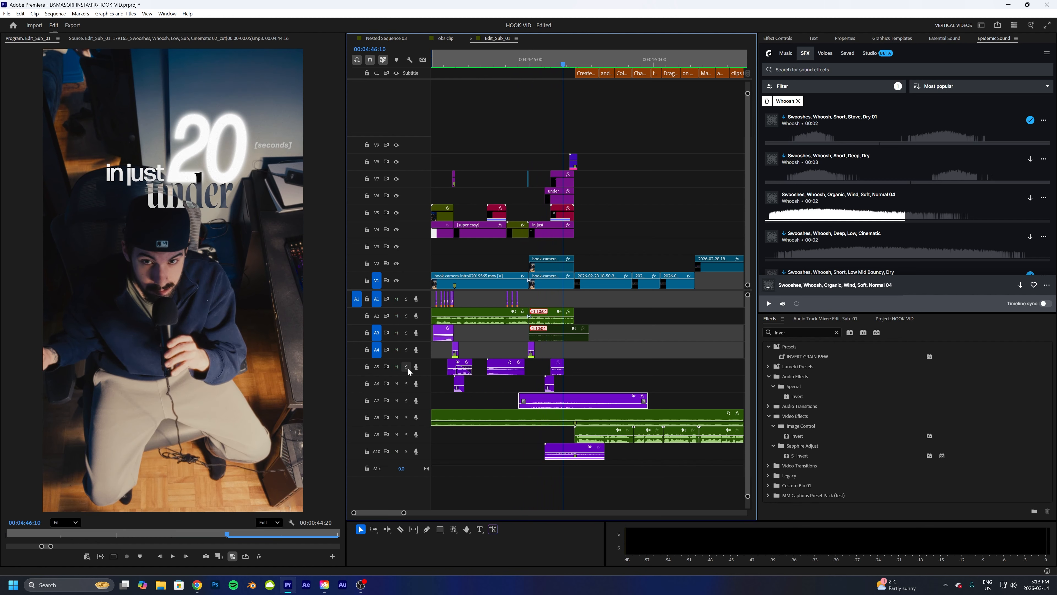
{"action": "left_click", "coordinate": [485, 69]}
{"action": "key", "text": "space"}
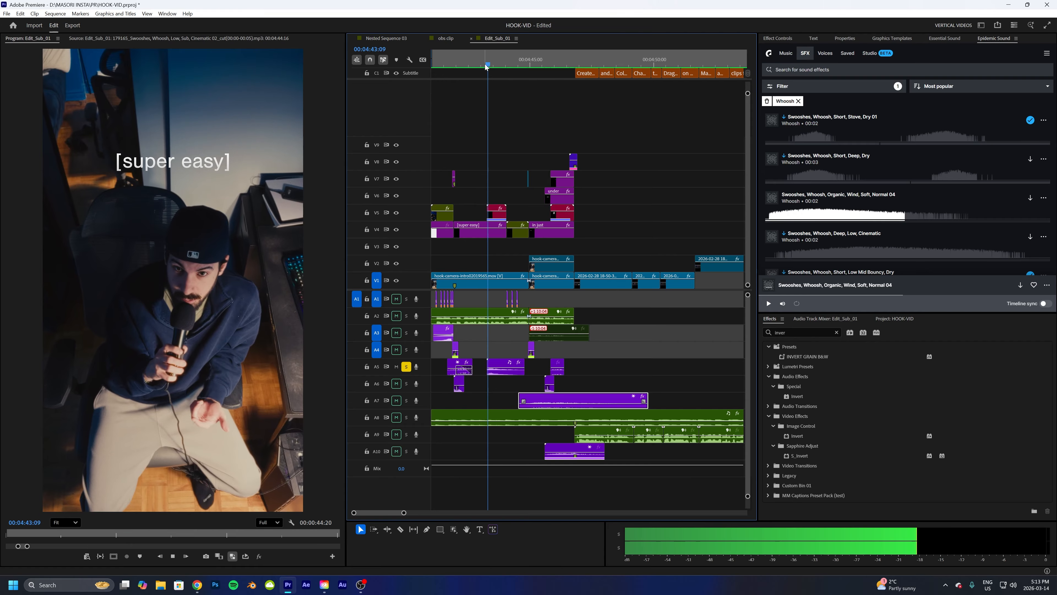
{"action": "left_click", "coordinate": [481, 65]}
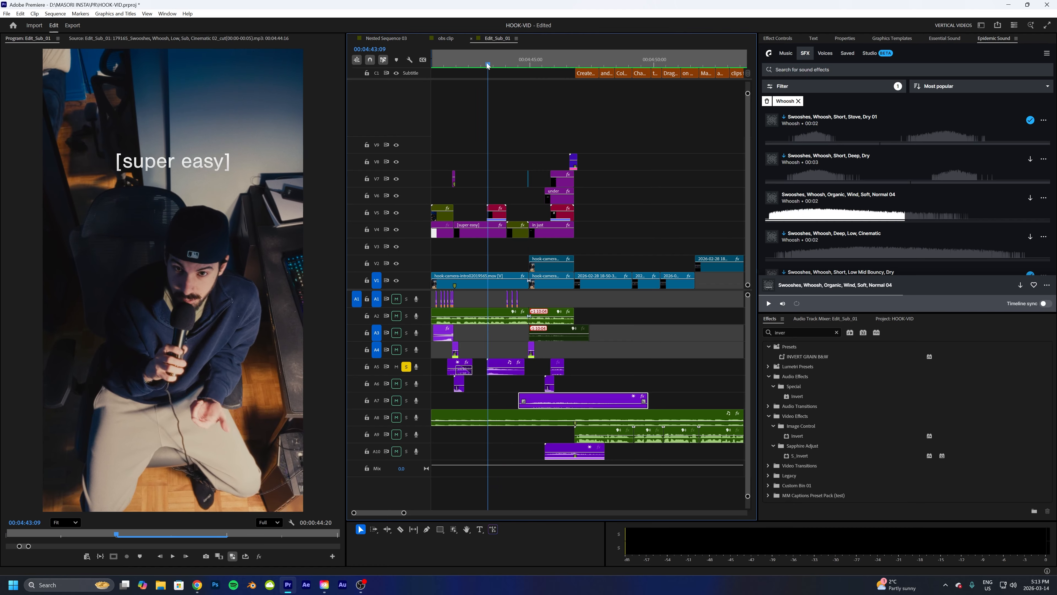
- Select the first A5 sound effect clip and play and scrub through the "super easy" section
{"action": "left_click", "coordinate": [497, 365]}
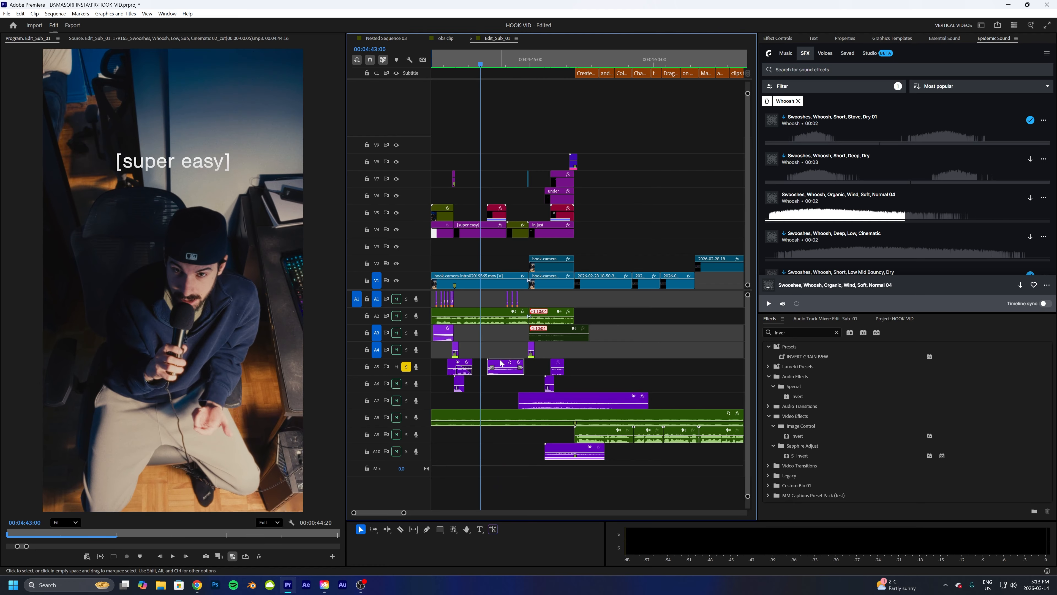
{"action": "left_click", "coordinate": [775, 39]}
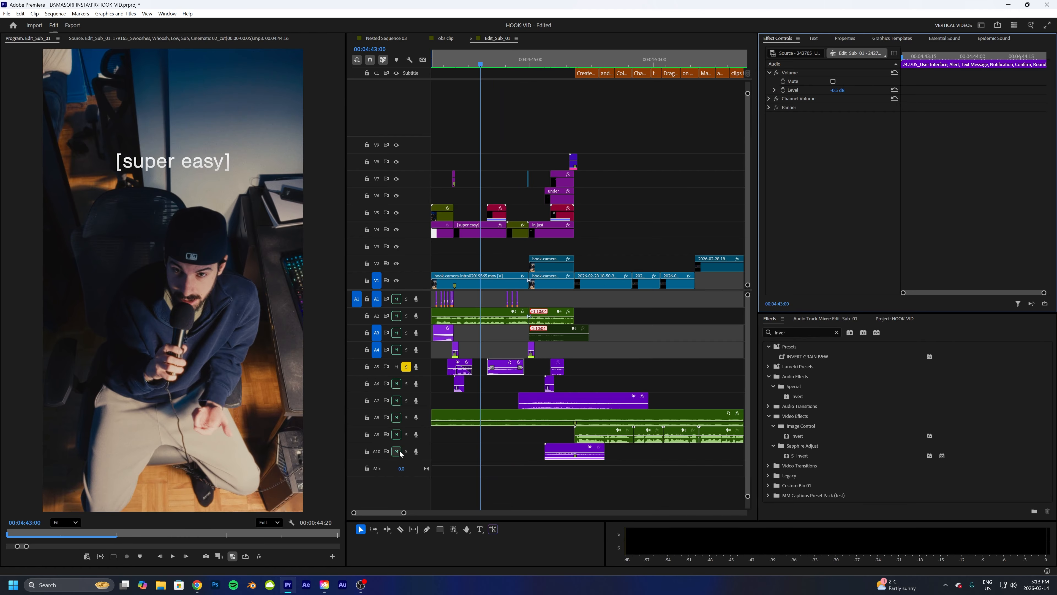
{"action": "left_click_drag", "start_coordinate": [403, 512], "coordinate": [383, 512]}
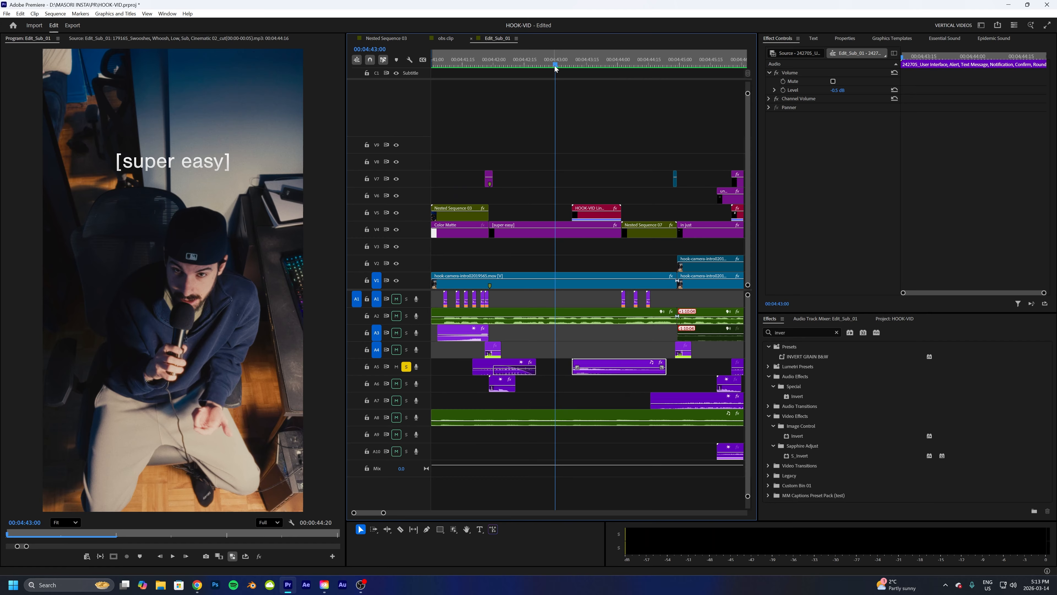
{"action": "left_click_drag", "start_coordinate": [555, 67], "coordinate": [592, 73]}
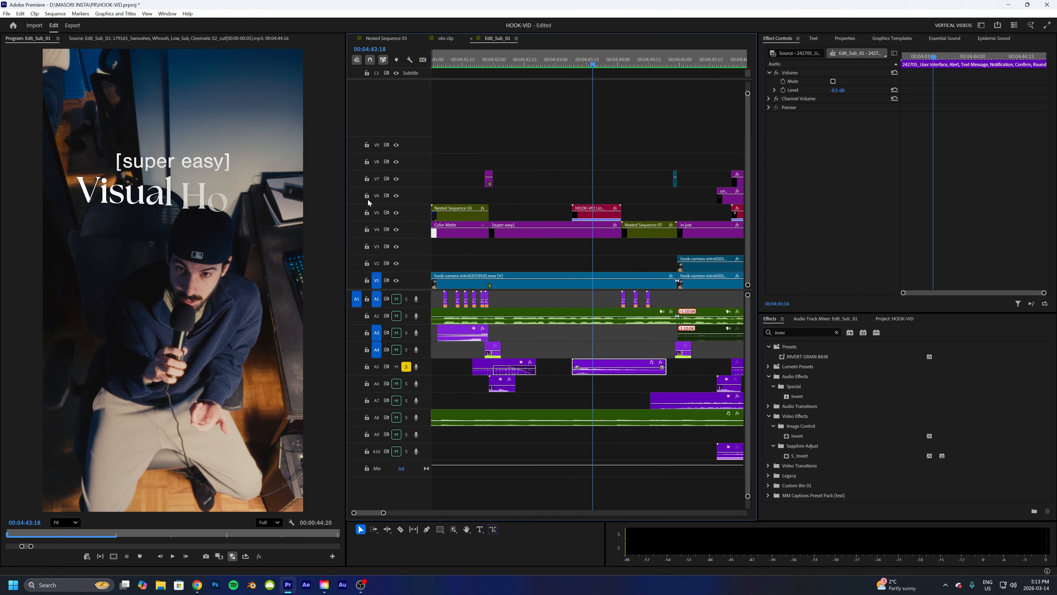
{"action": "key", "text": "space"}
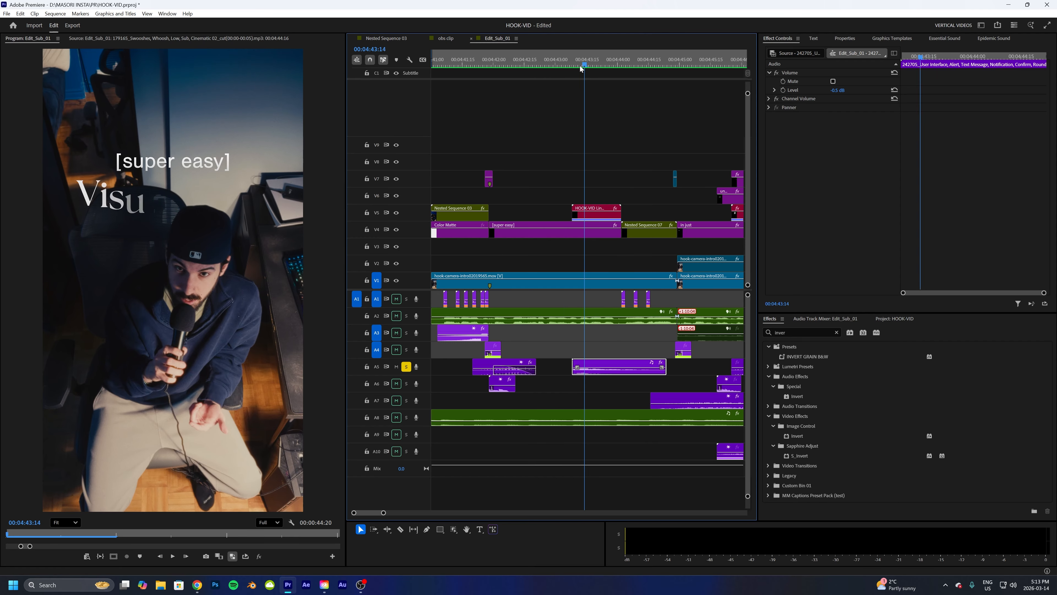
{"action": "key", "text": "space"}
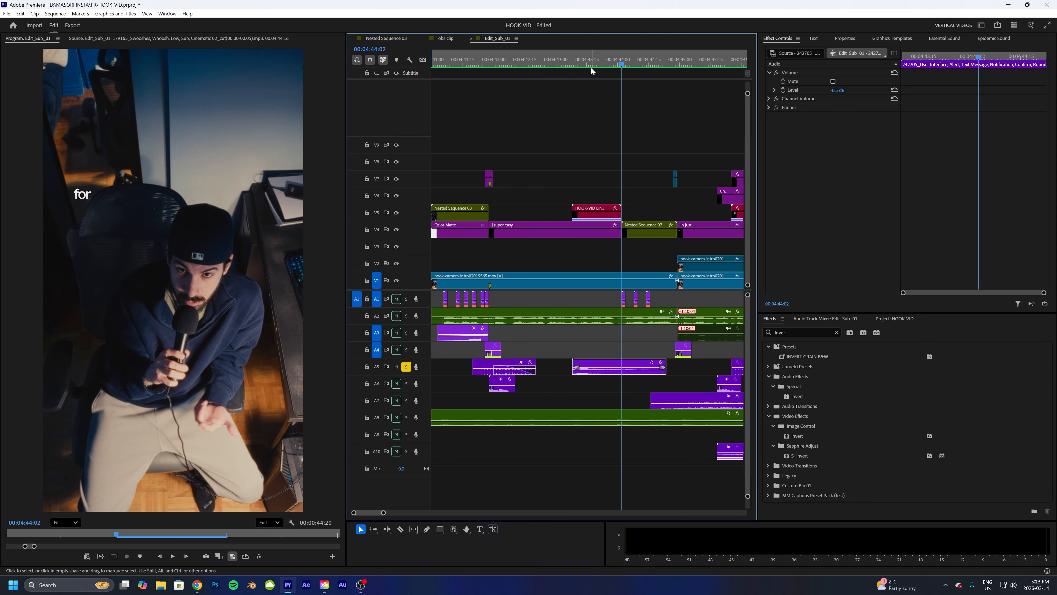
{"action": "left_click", "coordinate": [557, 65]}
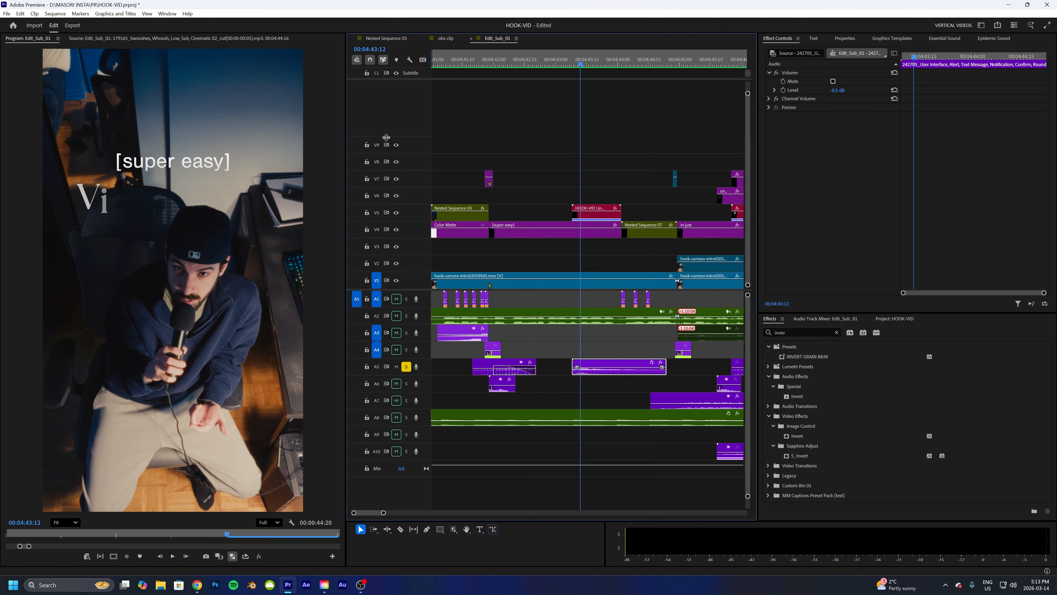
{"action": "left_click", "coordinate": [588, 66]}
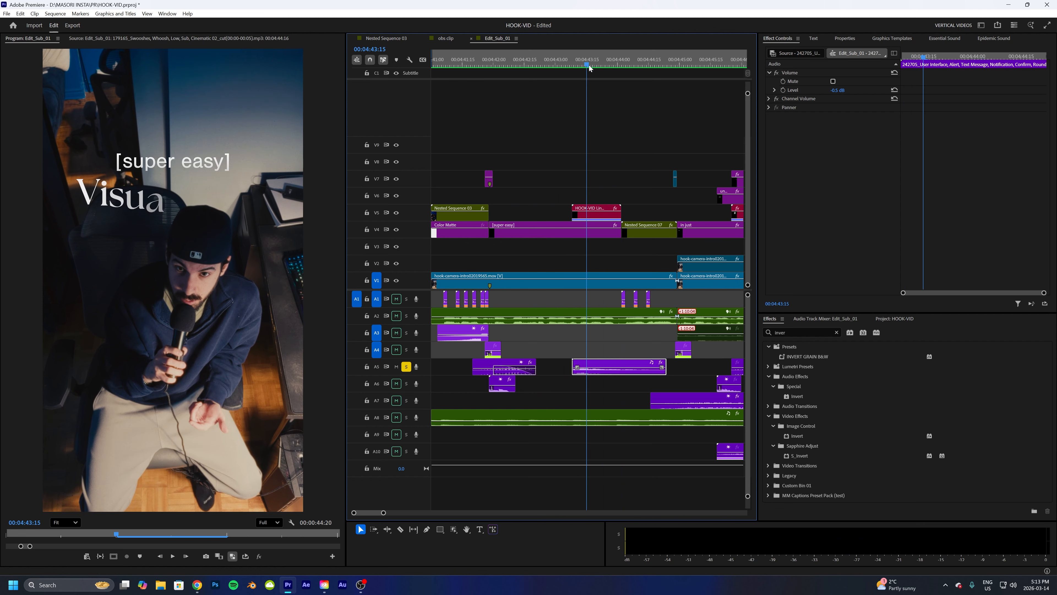
{"action": "left_click_drag", "start_coordinate": [589, 69], "coordinate": [594, 70]}
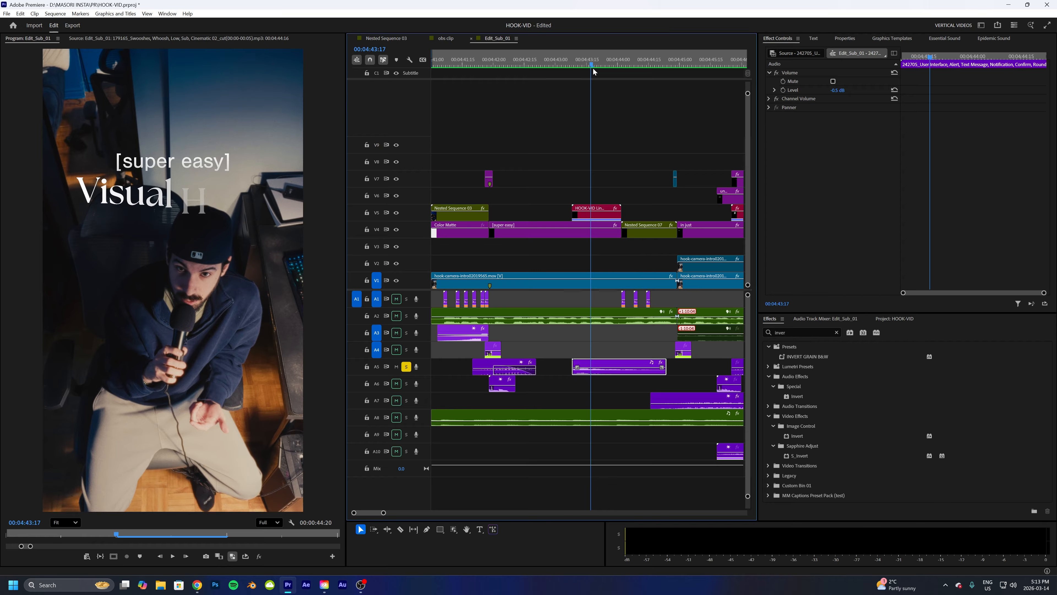
- Scrub back and play the title section of the intro once more
{"action": "left_click_drag", "start_coordinate": [594, 72], "coordinate": [615, 89]}
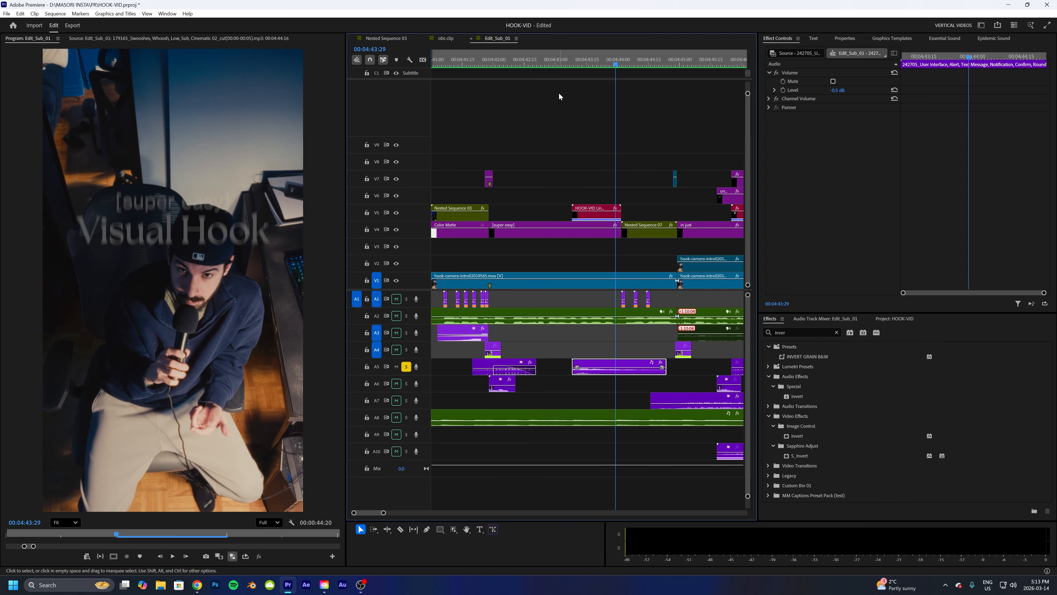
{"action": "key", "text": "space"}
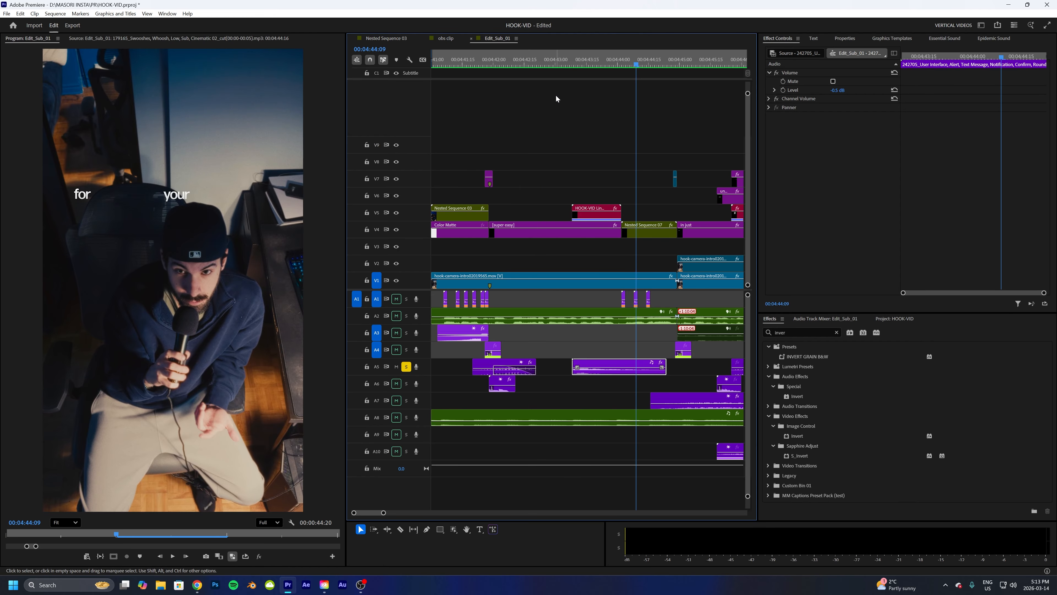
- Unsolo track A5, solo track A1 and play the intro's sound effects on that track
{"action": "left_click", "coordinate": [406, 366]}
{"action": "left_click", "coordinate": [406, 299]}
{"action": "left_click_drag", "start_coordinate": [499, 298], "coordinate": [436, 303]}
{"action": "left_click", "coordinate": [554, 299]}
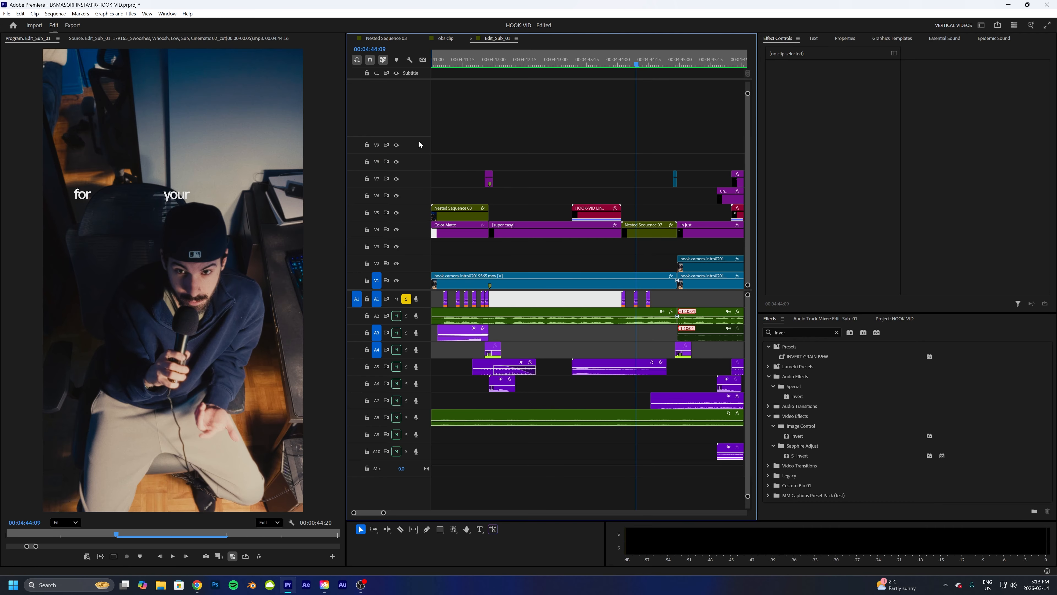
{"action": "key", "text": "space"}
- Unsolo track A1 and replay the "for your videos" and "in just" section with all tracks
{"action": "left_click", "coordinate": [589, 66]}
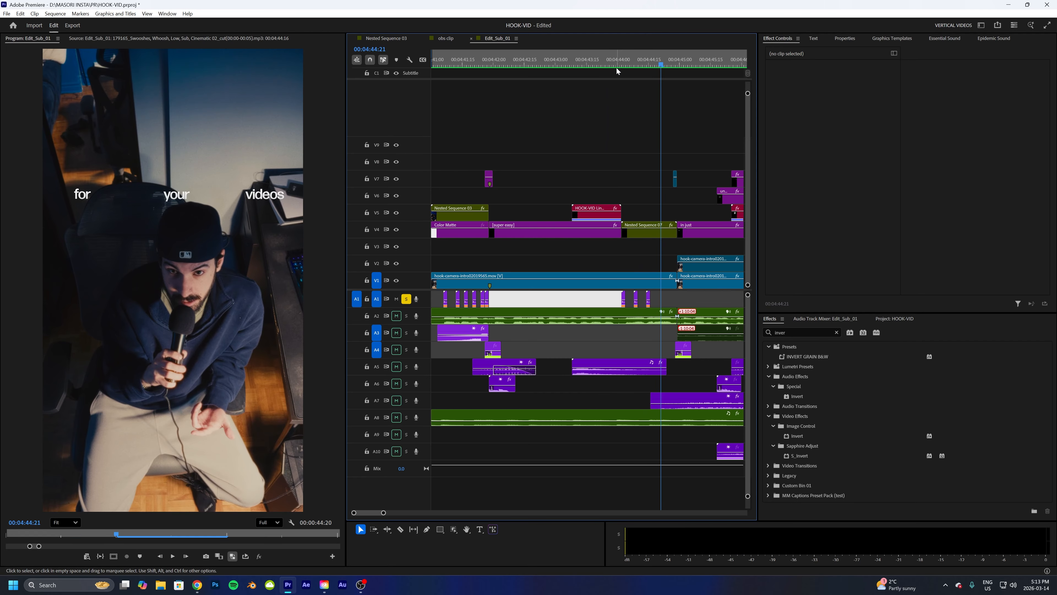
{"action": "mouse_move", "coordinate": [616, 68]}
{"action": "left_mouse_down"}
{"action": "mouse_move", "coordinate": [678, 80]}
{"action": "mouse_move", "coordinate": [620, 87]}
{"action": "left_mouse_up"}
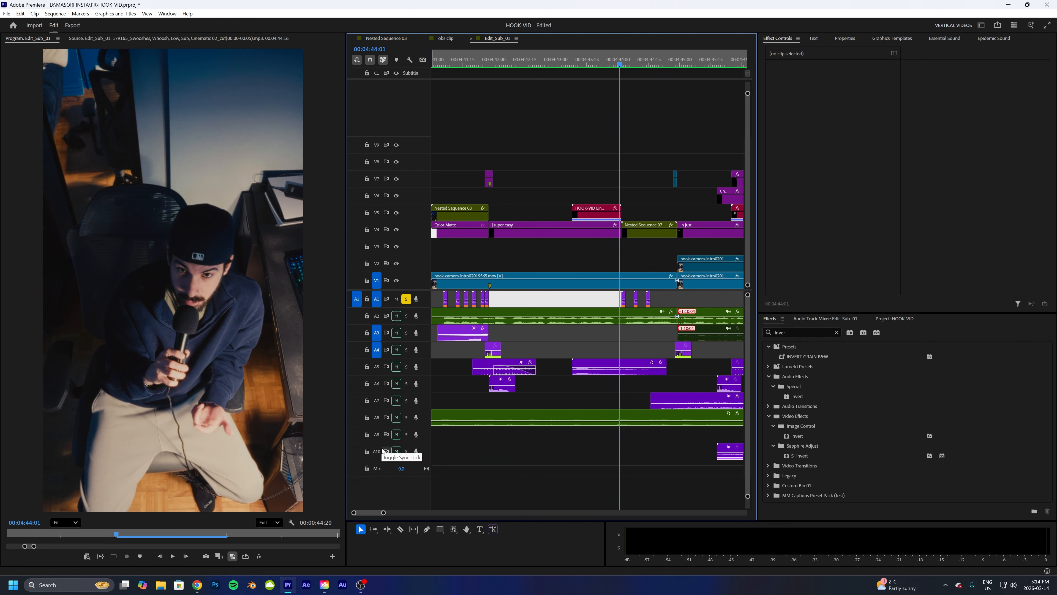
{"action": "left_click_drag", "start_coordinate": [384, 514], "coordinate": [392, 515]}
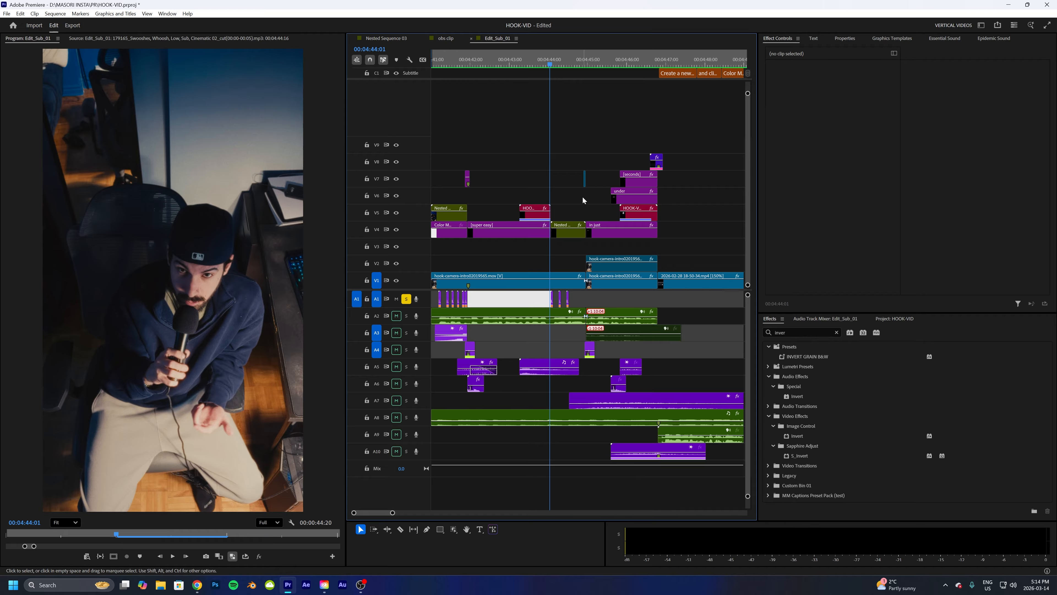
{"action": "left_click_drag", "start_coordinate": [548, 67], "coordinate": [578, 68]}
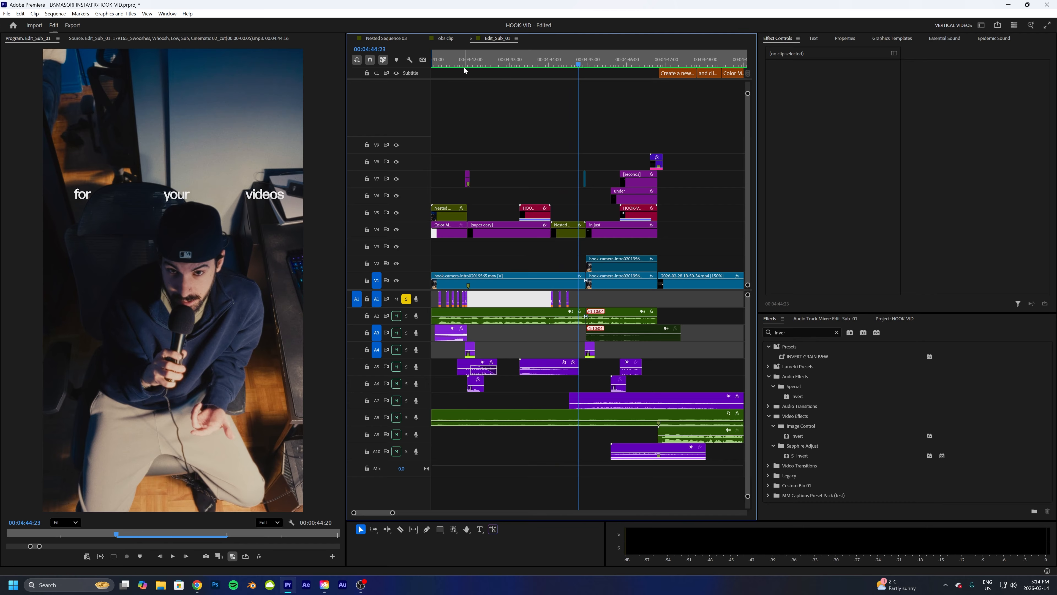
{"action": "mouse_move", "coordinate": [576, 66]}
{"action": "left_mouse_down"}
{"action": "mouse_move", "coordinate": [586, 66]}
{"action": "mouse_move", "coordinate": [563, 69]}
{"action": "left_mouse_up"}
{"action": "left_click", "coordinate": [406, 299]}
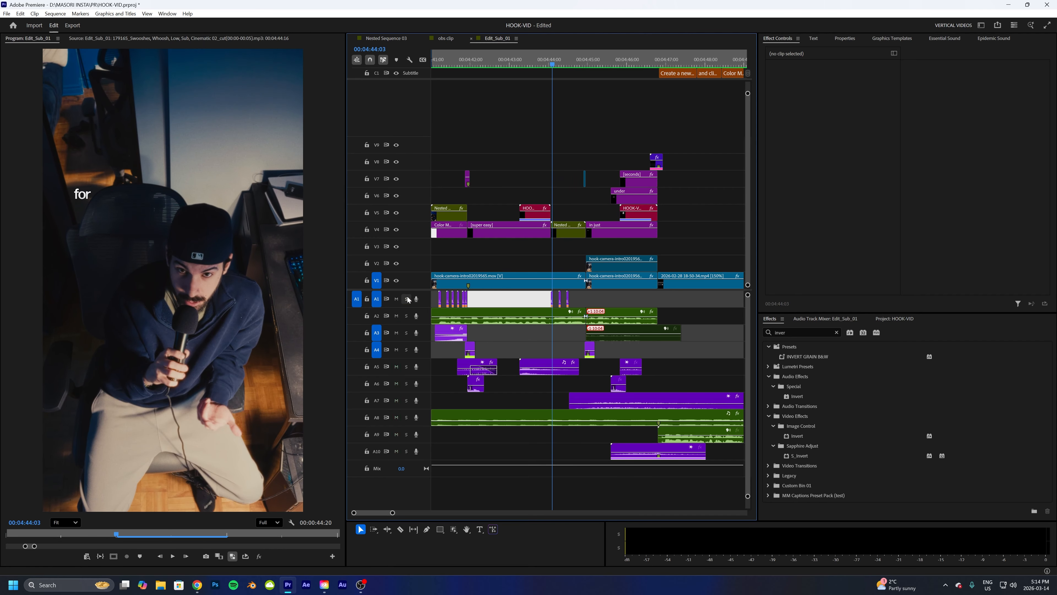
{"action": "key", "text": "space"}
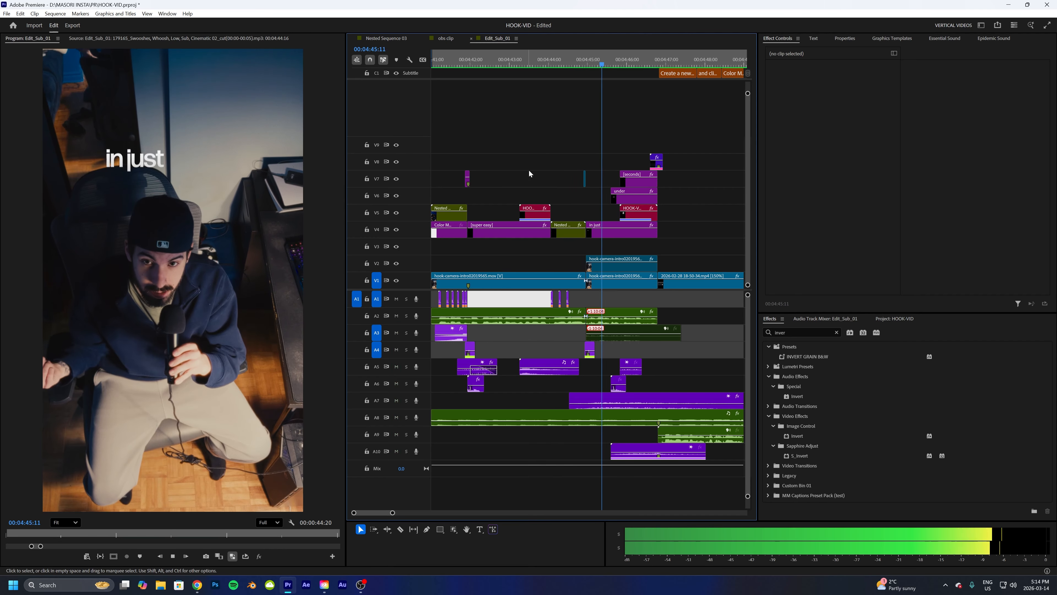
{"action": "key", "text": "space"}
{"action": "key", "text": "space"}
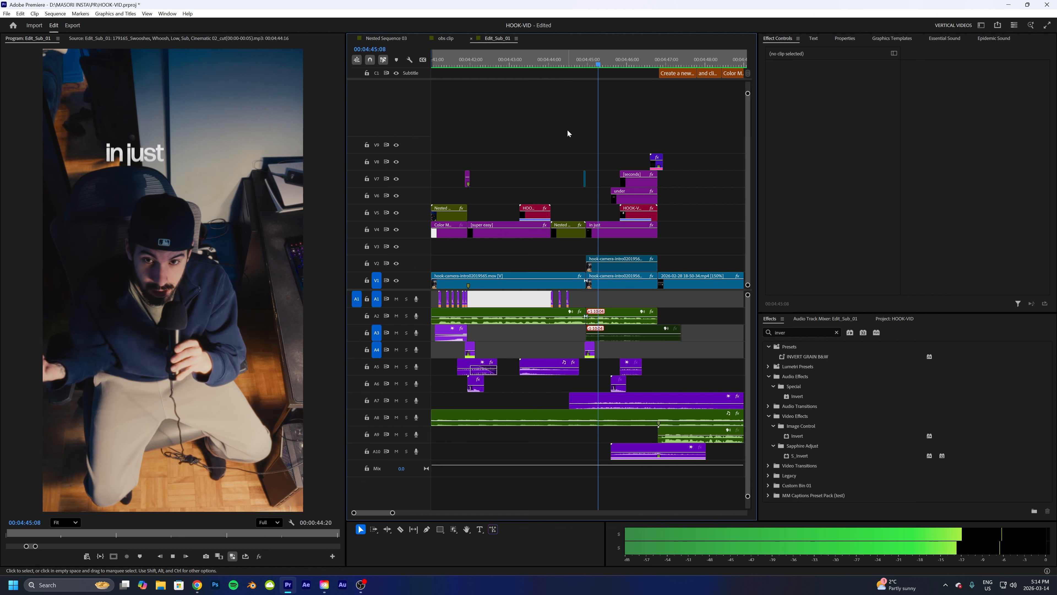
{"action": "key", "text": "space"}
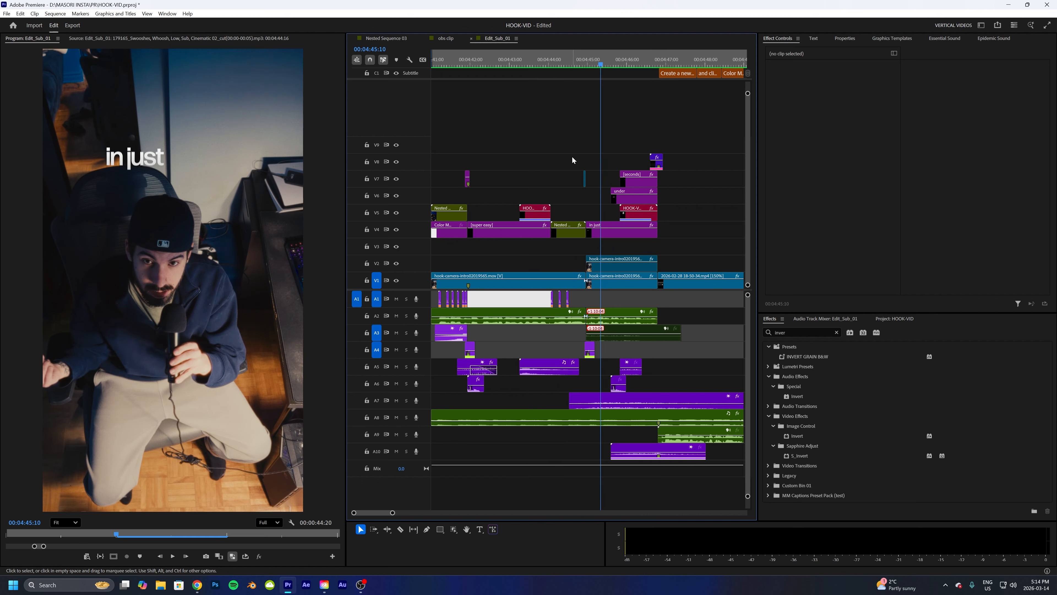
- Zoom into the timeline and step frame by frame through the inverted flash, selecting the flash clip
{"action": "left_click_drag", "start_coordinate": [394, 513], "coordinate": [372, 513]}
{"action": "left_click", "coordinate": [524, 64]}
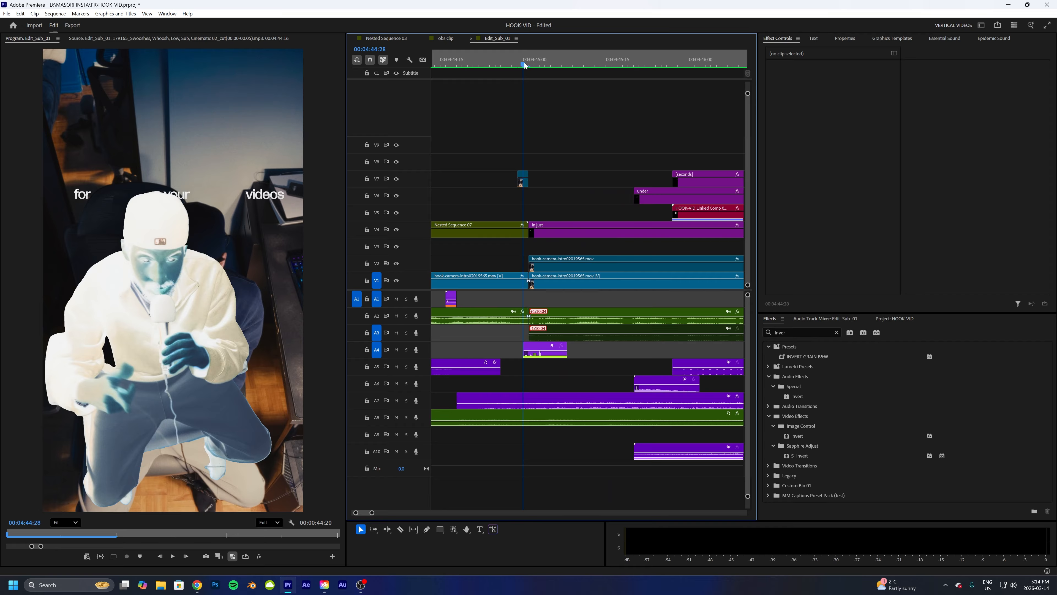
{"action": "left_click", "coordinate": [517, 65]}
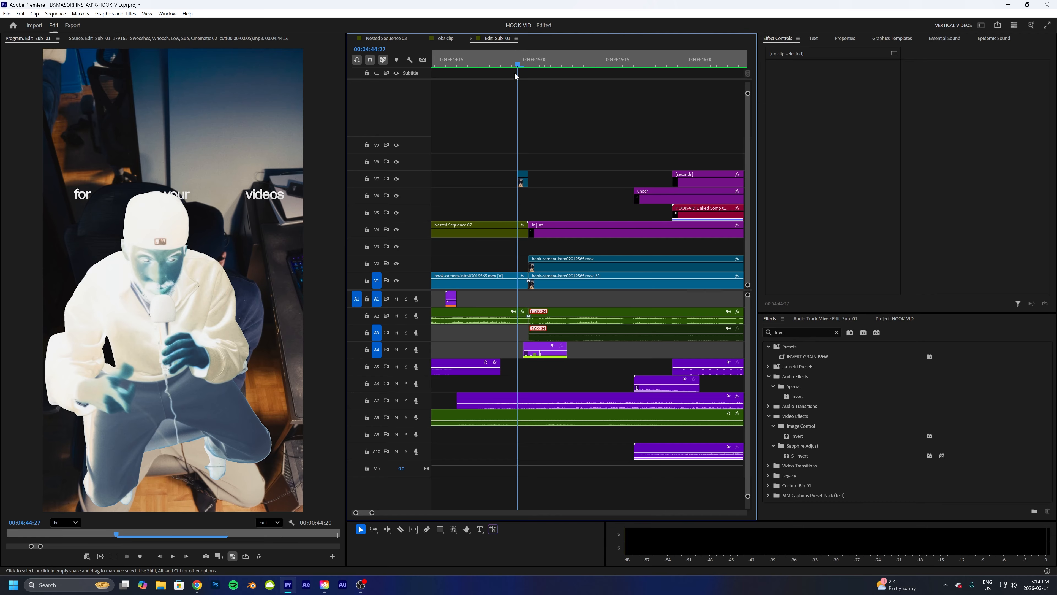
{"action": "key", "text": "Right"}
{"action": "key", "text": "Right"}
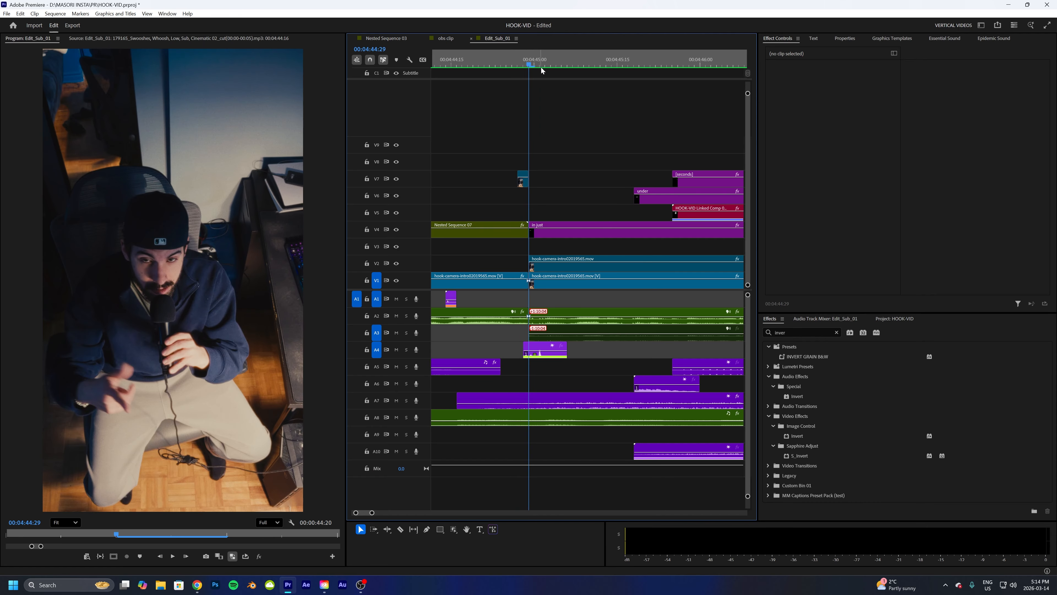
{"action": "left_click_drag", "start_coordinate": [531, 66], "coordinate": [556, 64]}
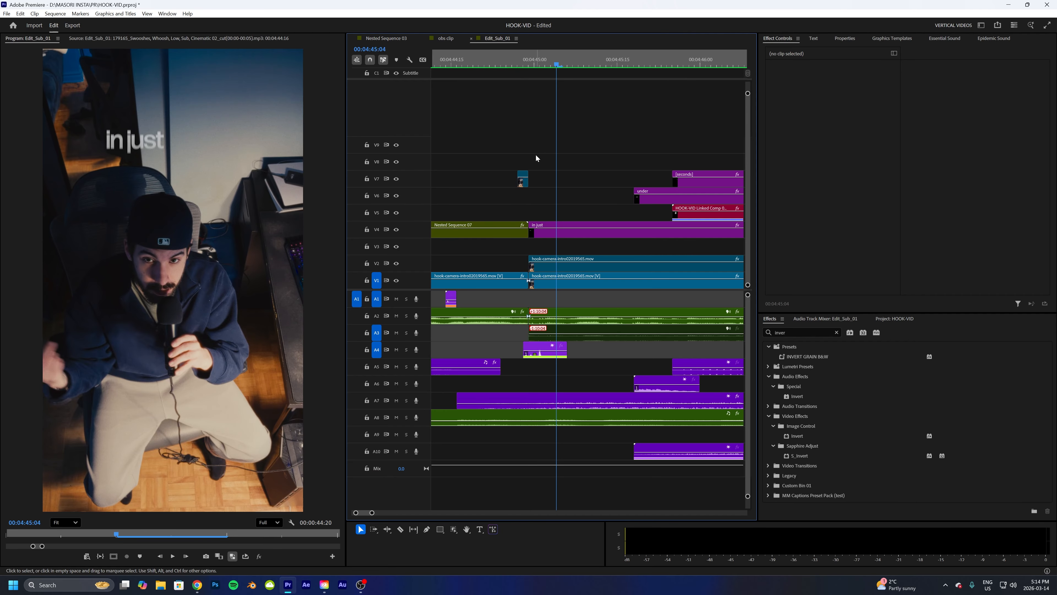
{"action": "left_click", "coordinate": [524, 185]}
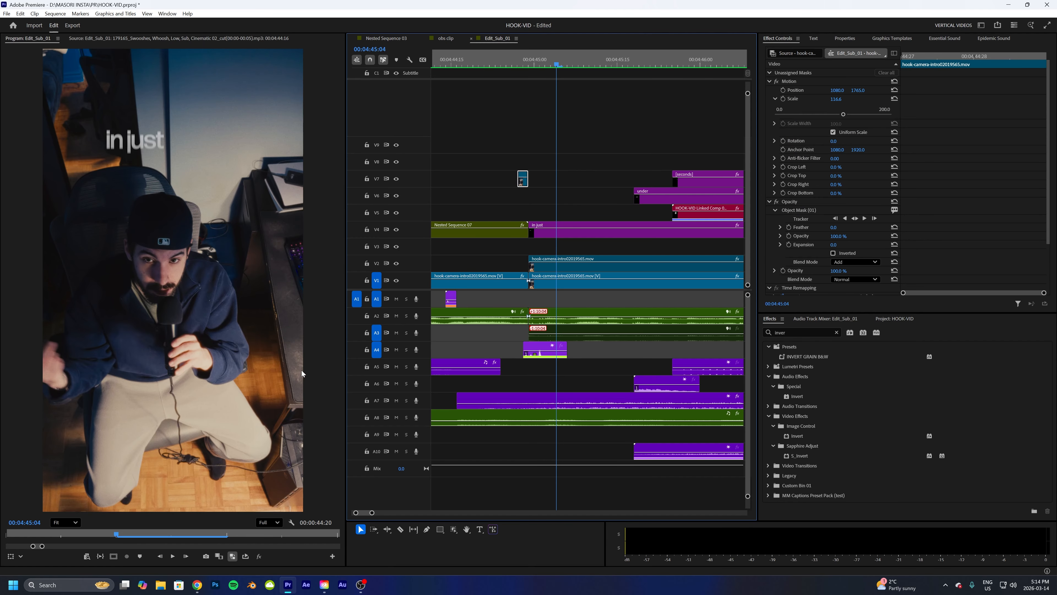
- Open the hook-camera clip on track V2 in the source monitor and preview it
{"action": "left_click_drag", "start_coordinate": [372, 513], "coordinate": [397, 513]}
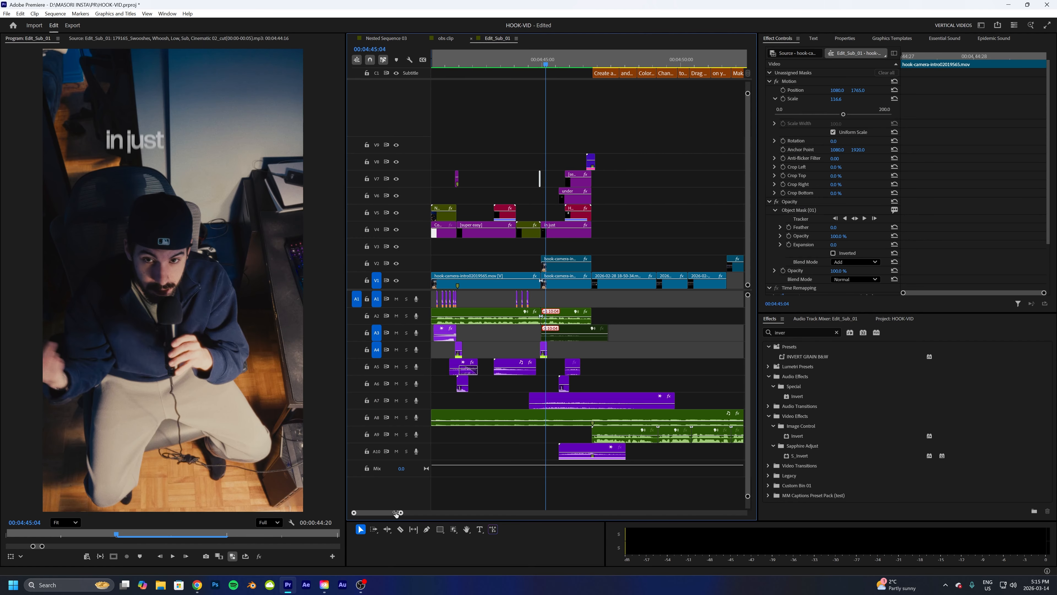
{"action": "left_click", "coordinate": [487, 62]}
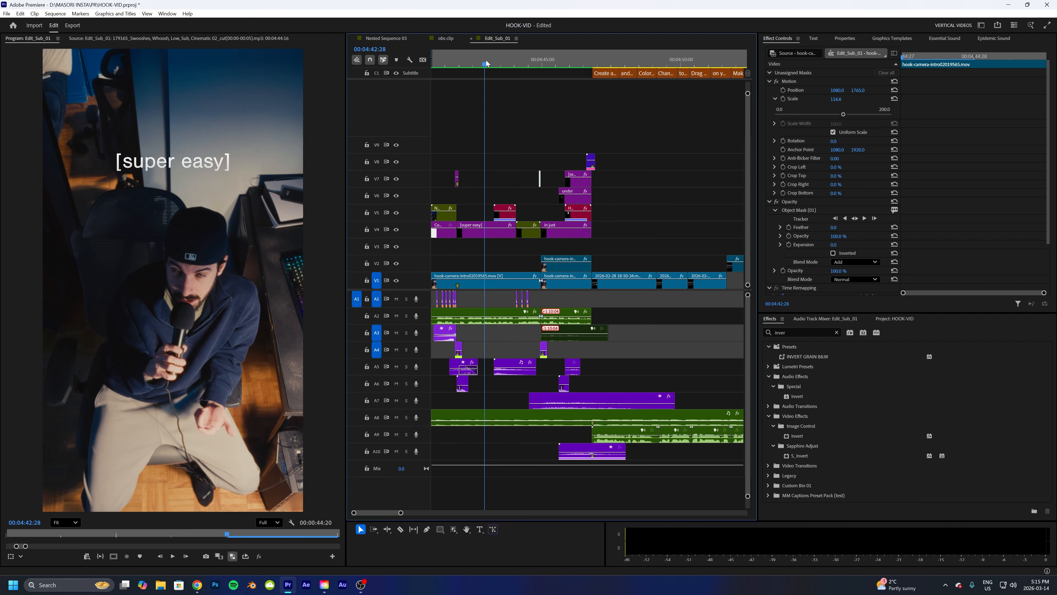
{"action": "left_click_drag", "start_coordinate": [488, 63], "coordinate": [538, 107]}
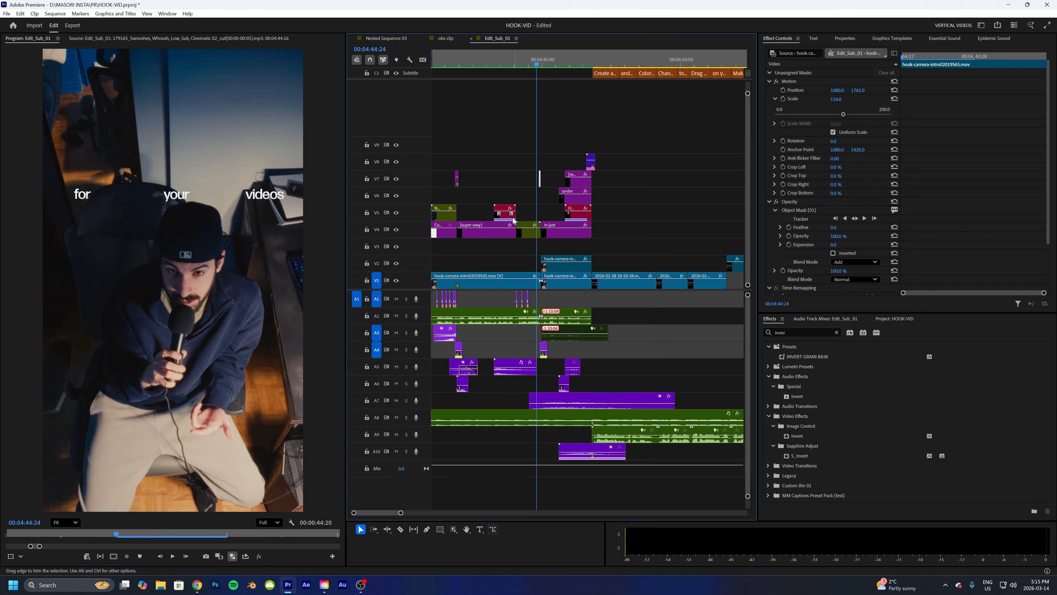
{"action": "left_click", "coordinate": [556, 270]}
{"action": "double_click", "coordinate": [563, 271]}
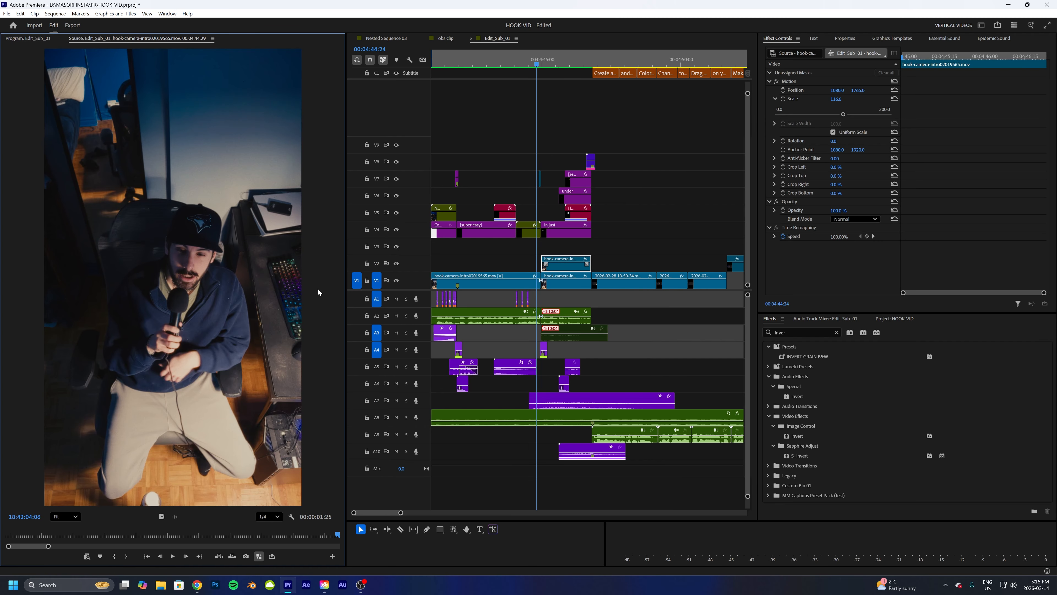
{"action": "key", "text": "space"}
{"action": "key", "text": "space"}
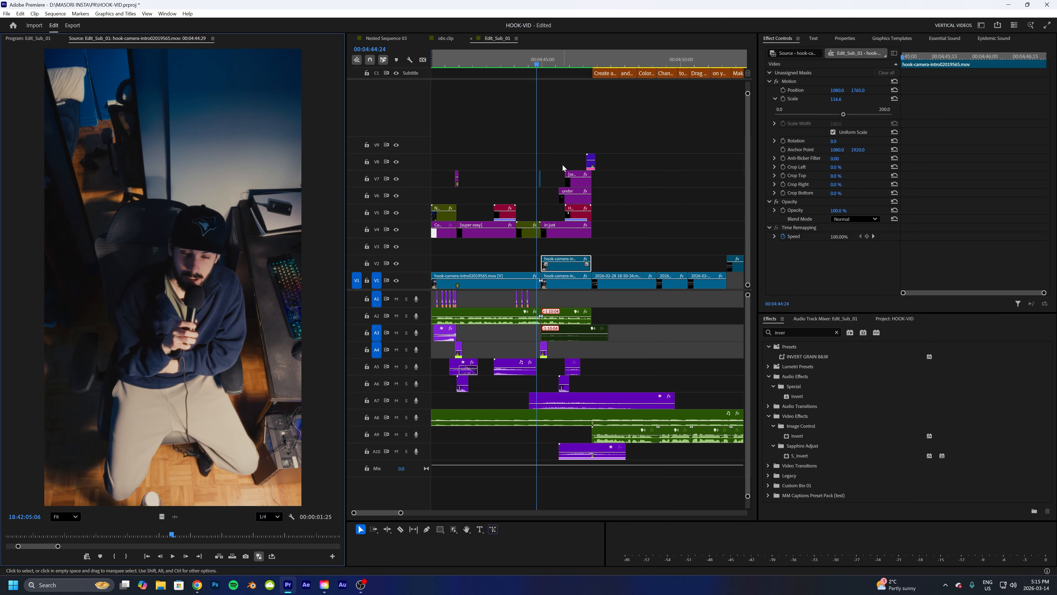
{"action": "left_click", "coordinate": [36, 39]}
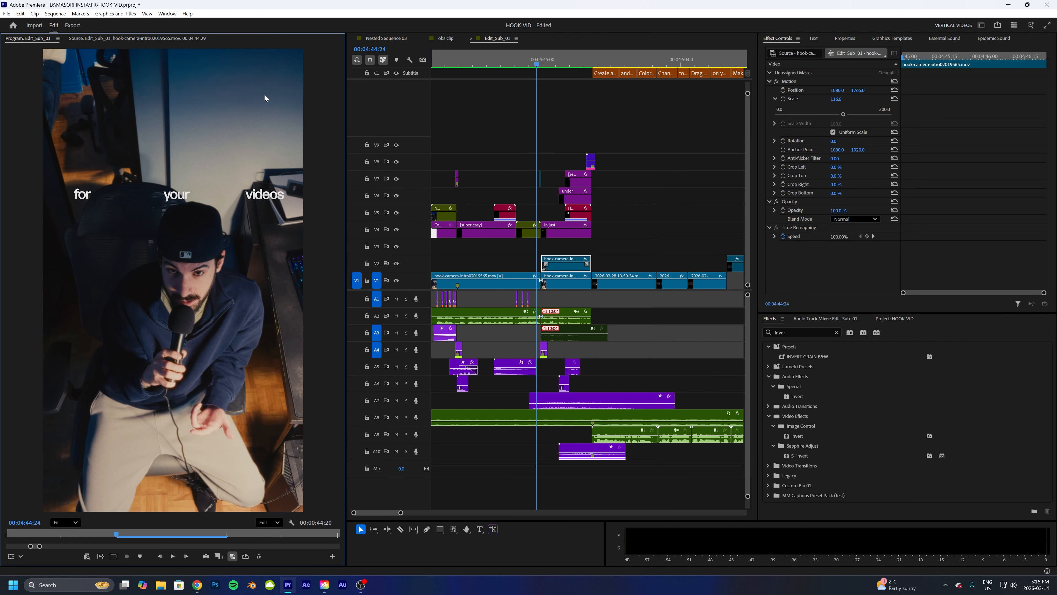
- Duplicate the hook-camera clip onto track V3 and add a frame hold to the copy
{"action": "left_click_drag", "start_coordinate": [537, 62], "coordinate": [541, 62]}
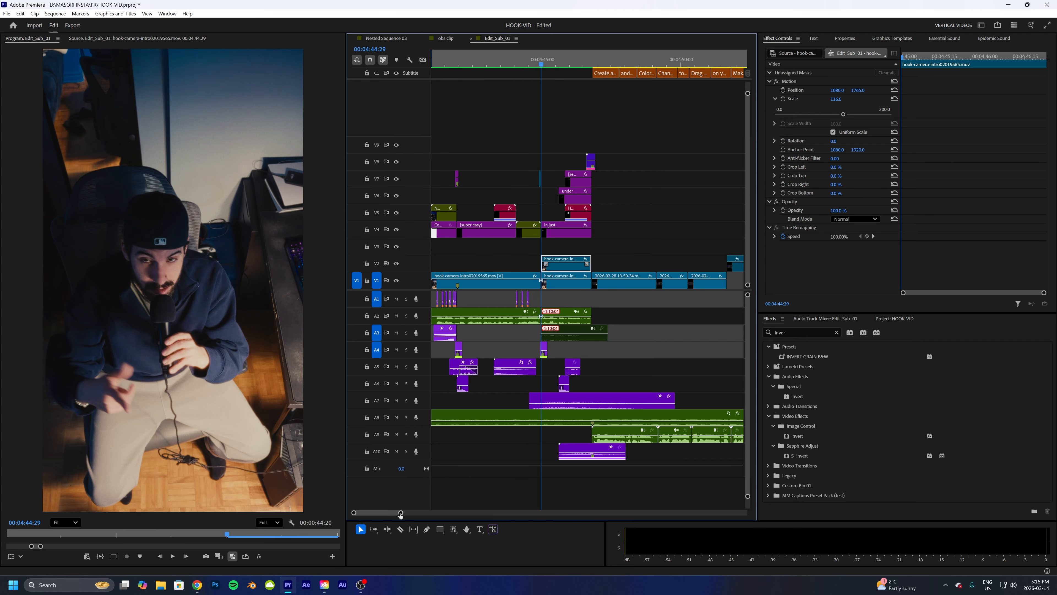
{"action": "left_click_drag", "start_coordinate": [401, 515], "coordinate": [368, 513]}
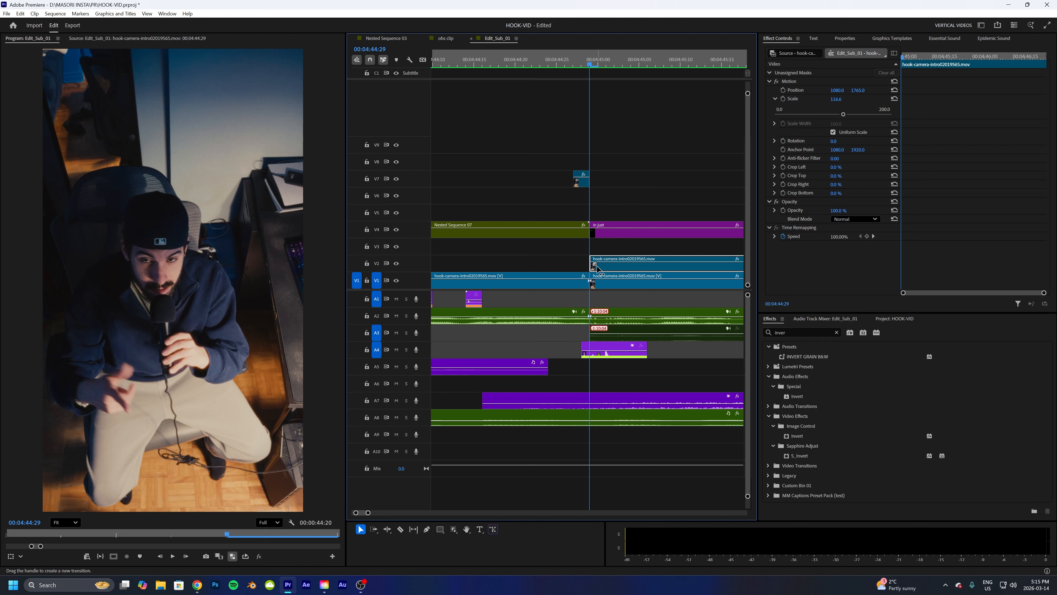
{"action": "left_click_drag", "start_coordinate": [605, 268], "coordinate": [603, 253]}
{"action": "right_click", "coordinate": [604, 252]}
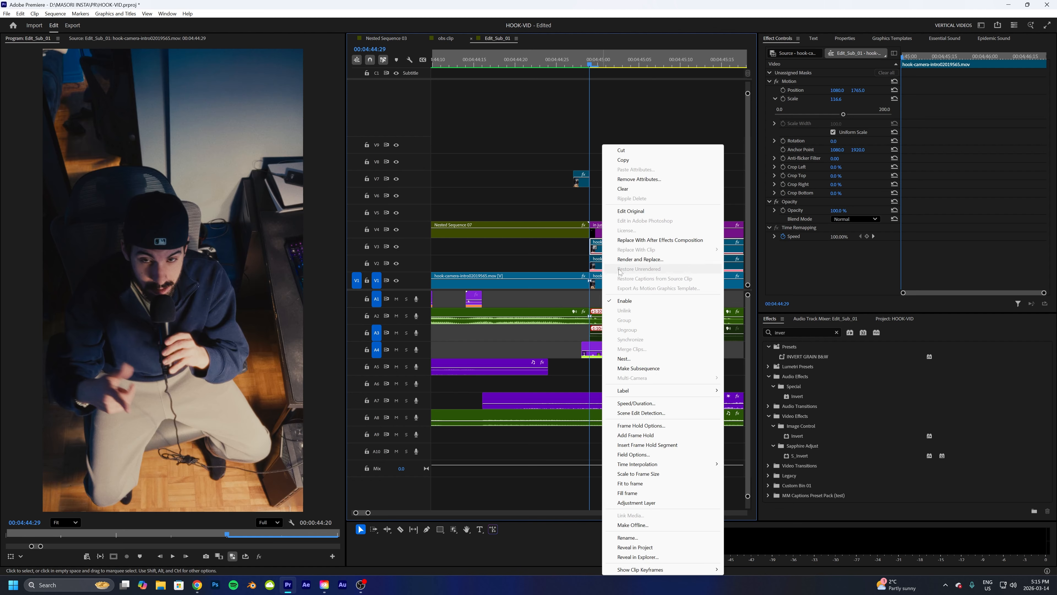
{"action": "left_click", "coordinate": [637, 435]}
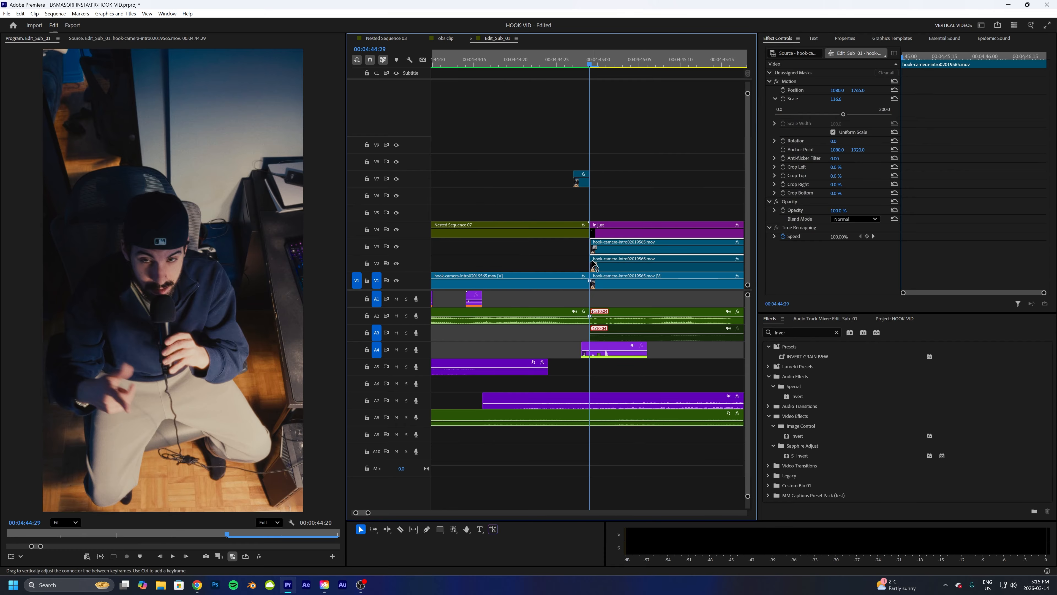
- Extend the V3 frame-hold clip's start back to the inverted flash and delete its portion after the playhead
{"action": "left_click_drag", "start_coordinate": [591, 249], "coordinate": [575, 249]}
{"action": "left_click", "coordinate": [598, 250]}
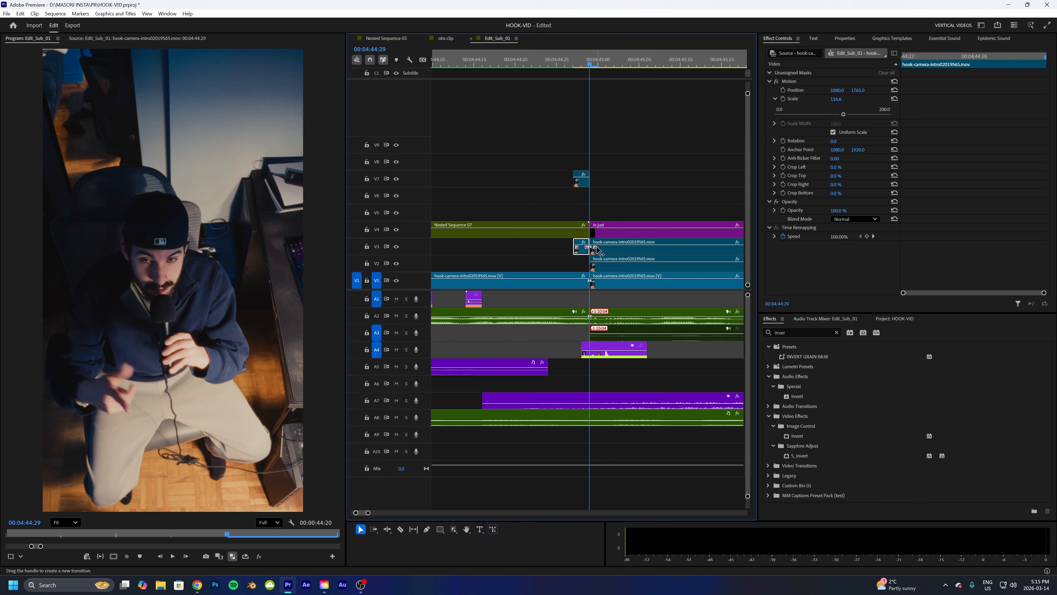
{"action": "key", "text": "Delete"}
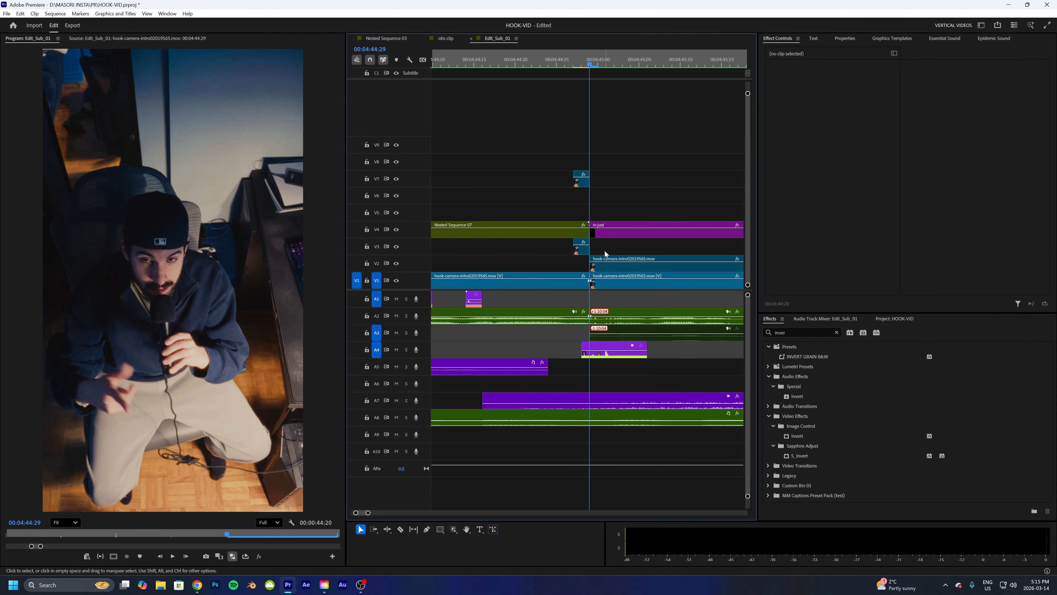
- Disable the inverted flash clip on track V7
{"action": "left_click", "coordinate": [582, 251]}
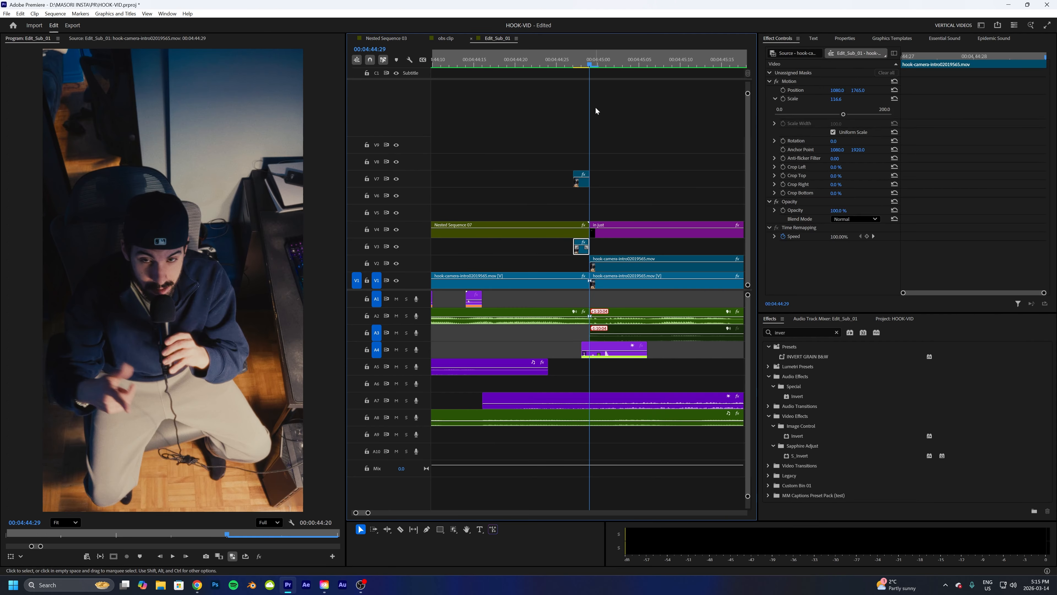
{"action": "left_click", "coordinate": [581, 62]}
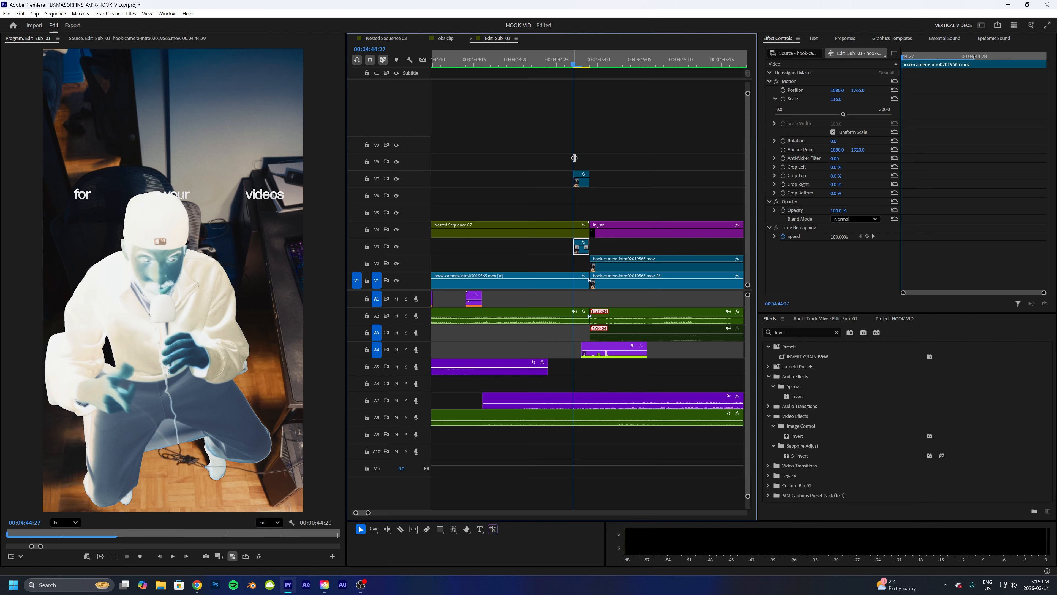
{"action": "left_click", "coordinate": [582, 180]}
{"action": "key", "text": "shift+e"}
- Add an object mask around the person in the V3 frame-hold clip's opacity
{"action": "left_click", "coordinate": [581, 252]}
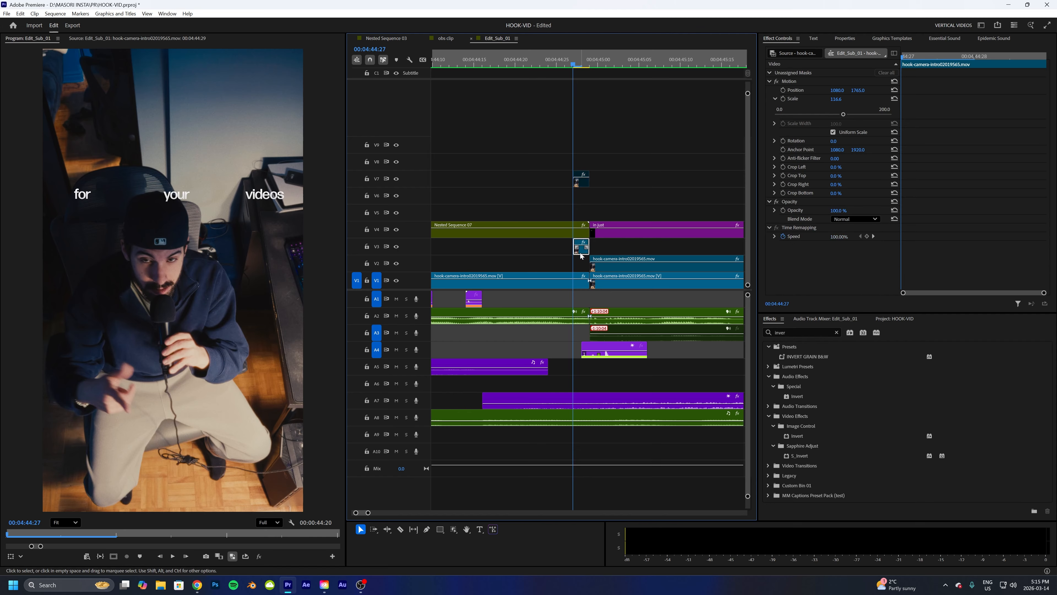
{"action": "left_click", "coordinate": [788, 202]}
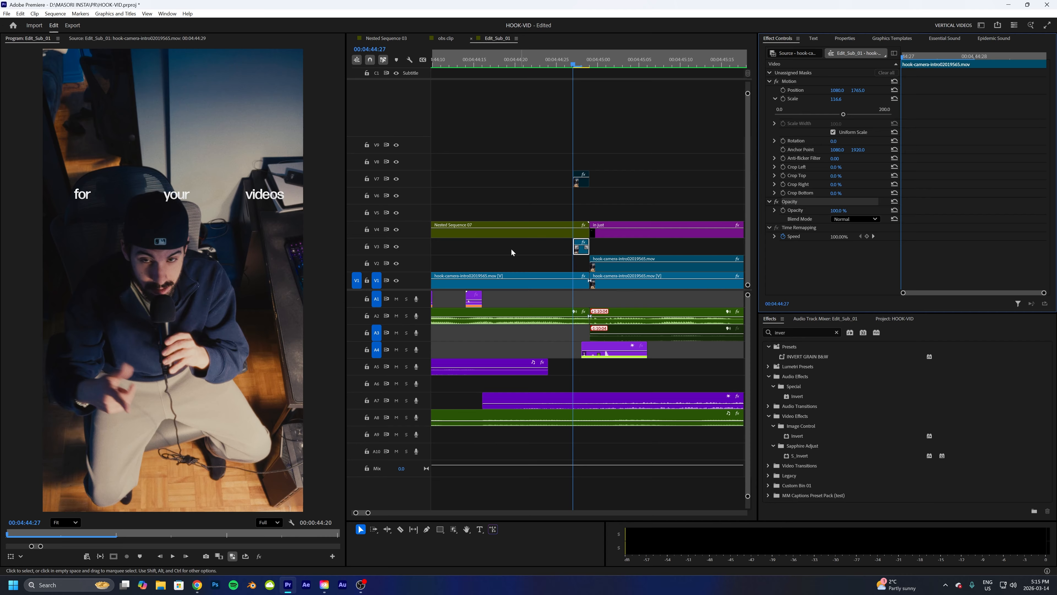
{"action": "left_click", "coordinate": [453, 530]}
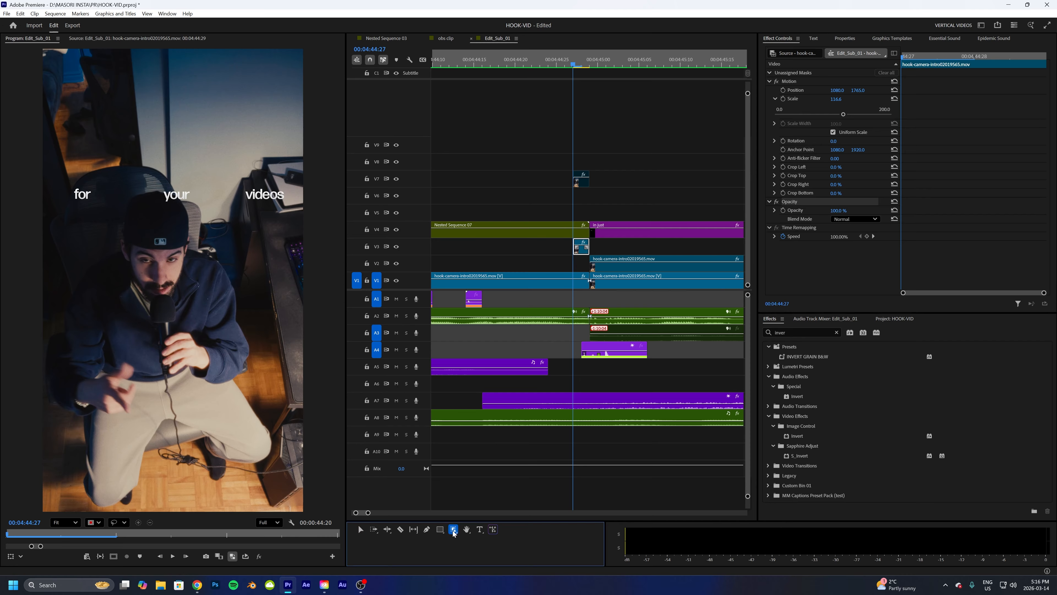
{"action": "left_click", "coordinate": [144, 298]}
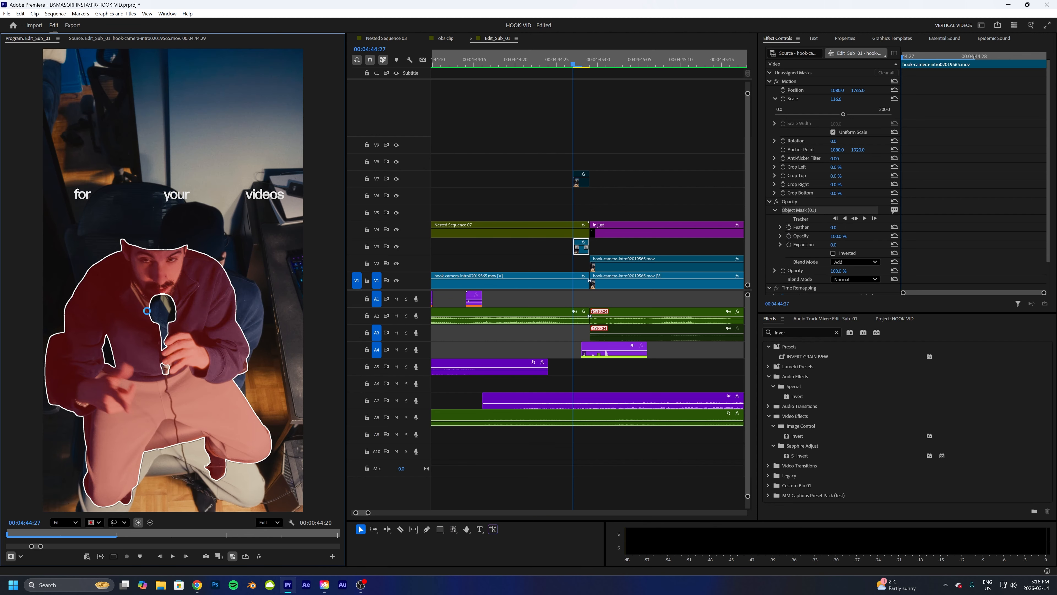
- Extend the object mask on the frame-hold clip to cover the microphone, hands and cap
{"action": "left_click", "coordinate": [163, 314]}
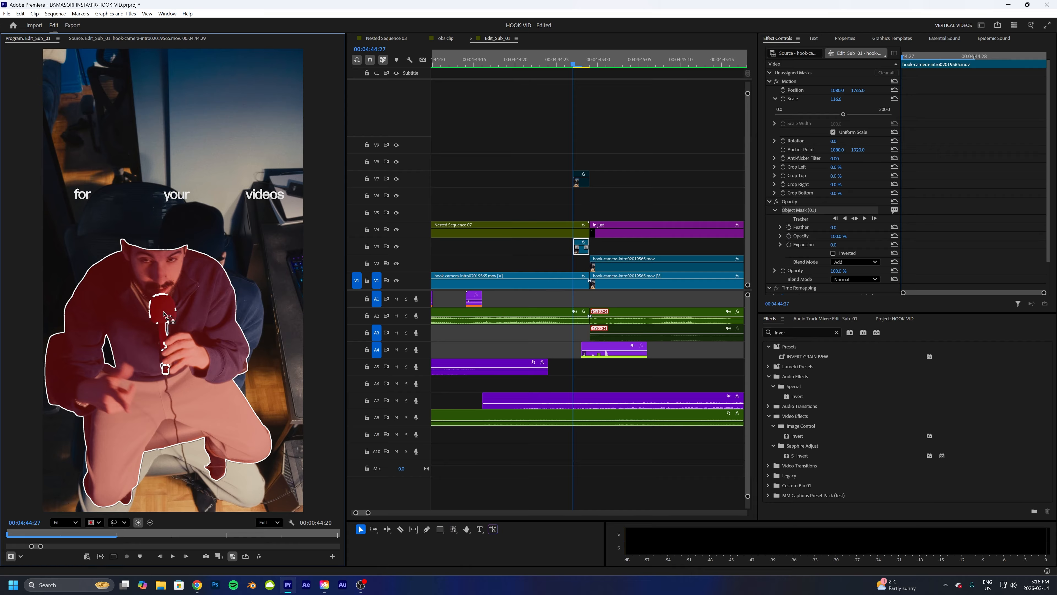
{"action": "mouse_move", "coordinate": [177, 291]}
{"action": "left_mouse_down"}
{"action": "mouse_move", "coordinate": [147, 289]}
{"action": "mouse_move", "coordinate": [136, 342]}
{"action": "mouse_move", "coordinate": [164, 382]}
{"action": "mouse_move", "coordinate": [190, 349]}
{"action": "mouse_move", "coordinate": [178, 291]}
{"action": "mouse_move", "coordinate": [170, 318]}
{"action": "left_mouse_up"}
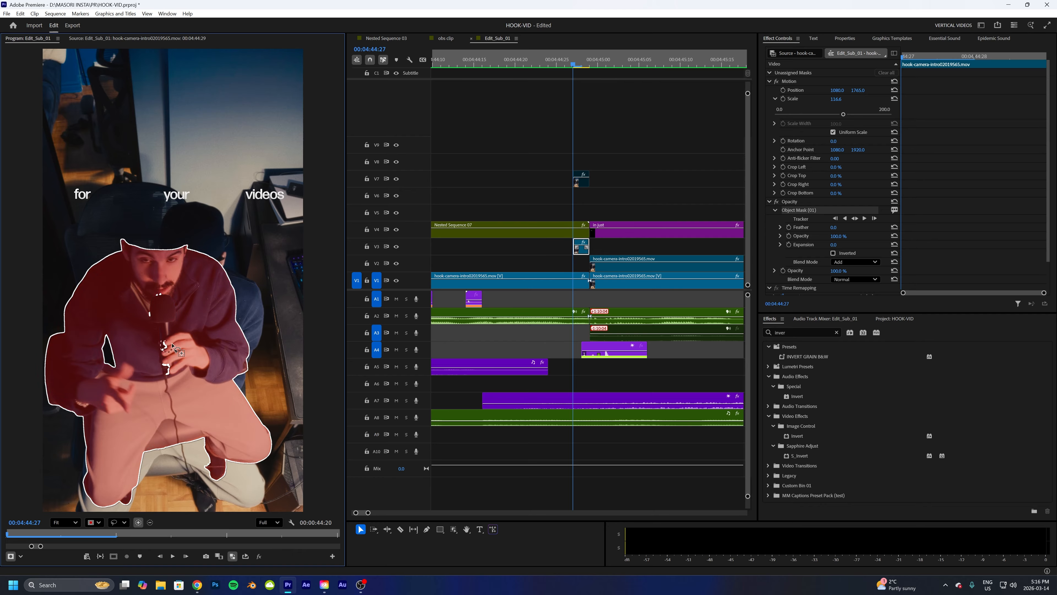
{"action": "left_click_drag", "start_coordinate": [171, 346], "coordinate": [172, 361]}
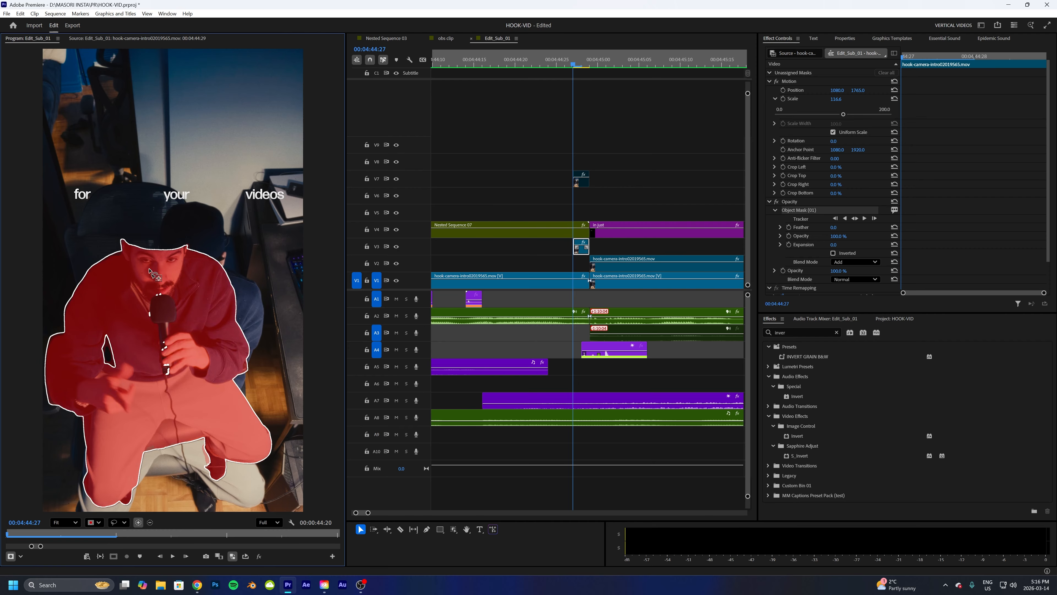
{"action": "left_click", "coordinate": [147, 239]}
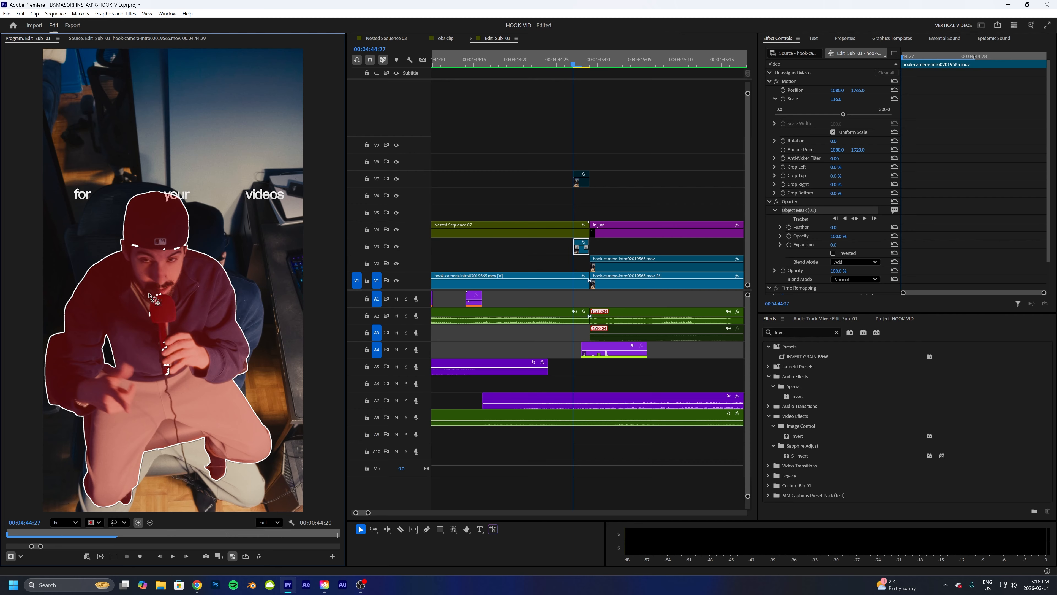
- Refine the object mask along the edge of the cap's brim at close zoom
{"action": "scroll", "coordinate": [148, 294], "scroll_direction": "up", "scroll_amount": 6}
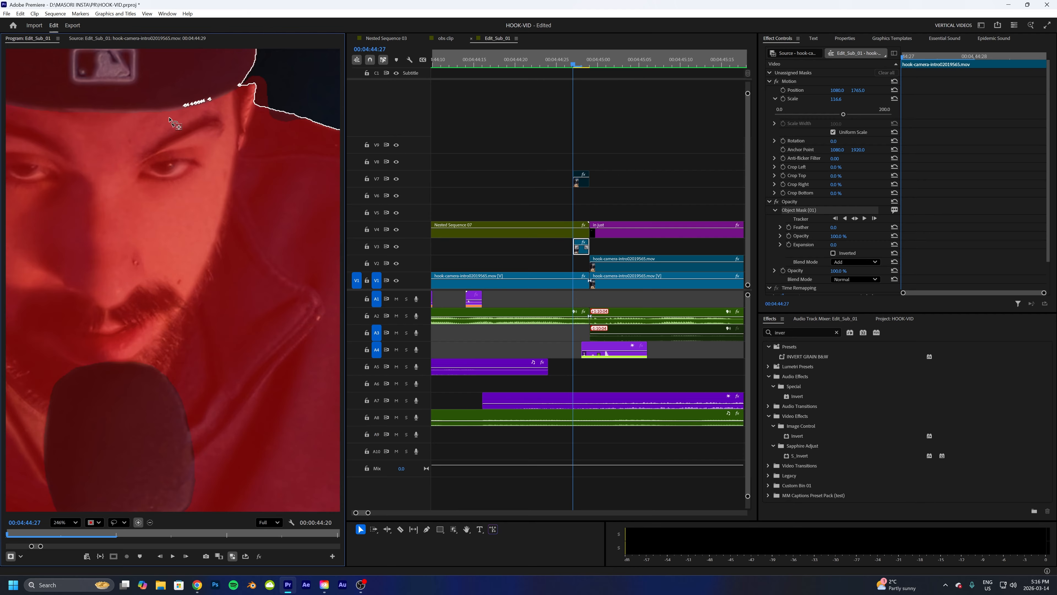
{"action": "mouse_move", "coordinate": [180, 103]}
{"action": "left_mouse_down"}
{"action": "mouse_move", "coordinate": [200, 93]}
{"action": "mouse_move", "coordinate": [210, 121]}
{"action": "left_mouse_up"}
{"action": "key", "text": "alt"}
{"action": "scroll", "coordinate": [113, 279], "scroll_direction": "down", "scroll_amount": 3}
{"action": "scroll", "coordinate": [41, 175], "scroll_direction": "up", "scroll_amount": 2}
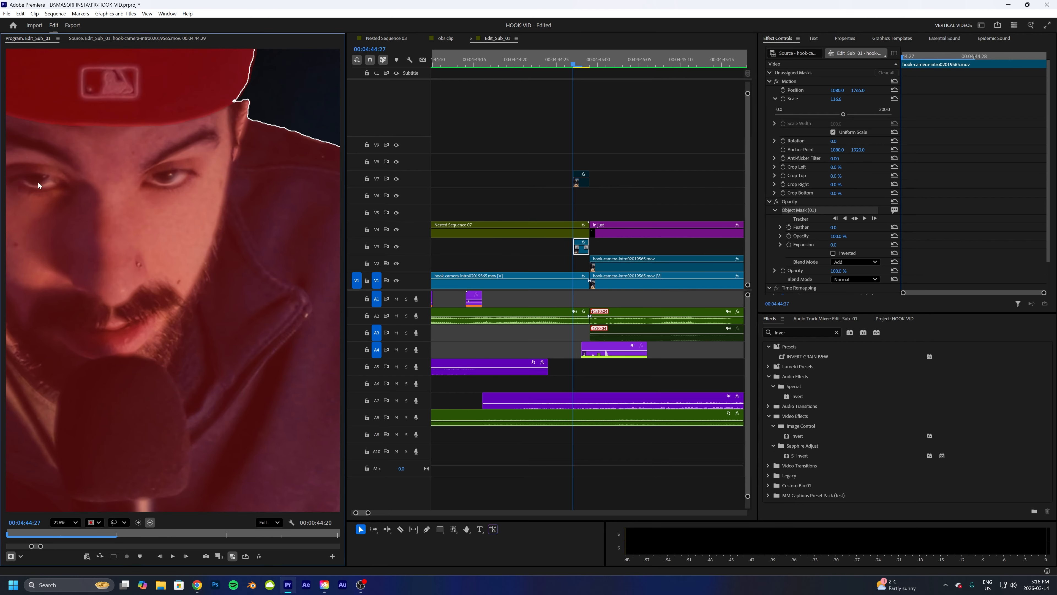
{"action": "scroll", "coordinate": [39, 197], "scroll_direction": "down", "scroll_amount": 3}
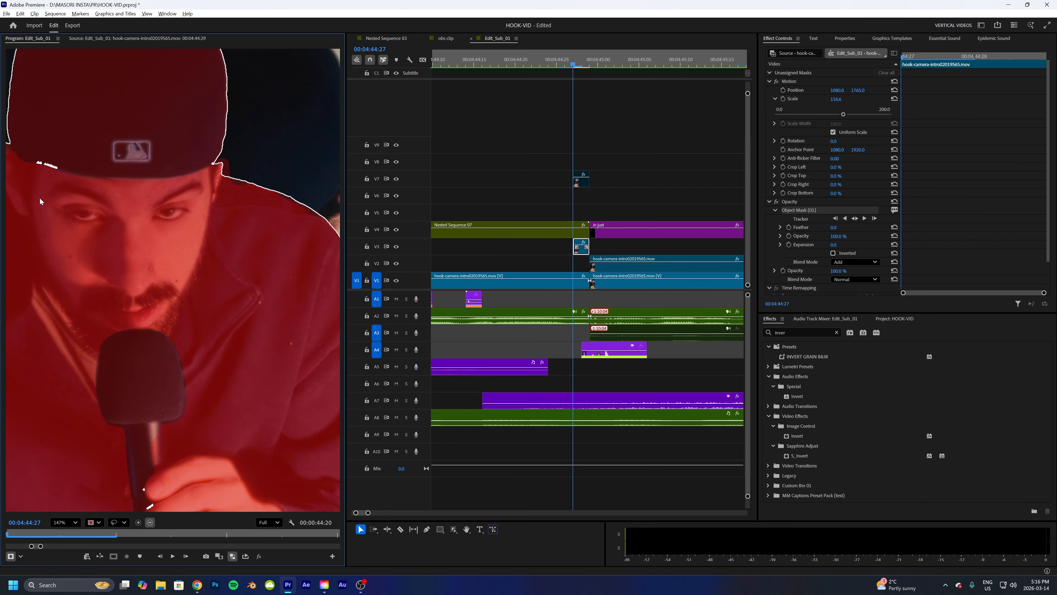
{"action": "left_click", "coordinate": [51, 156]}
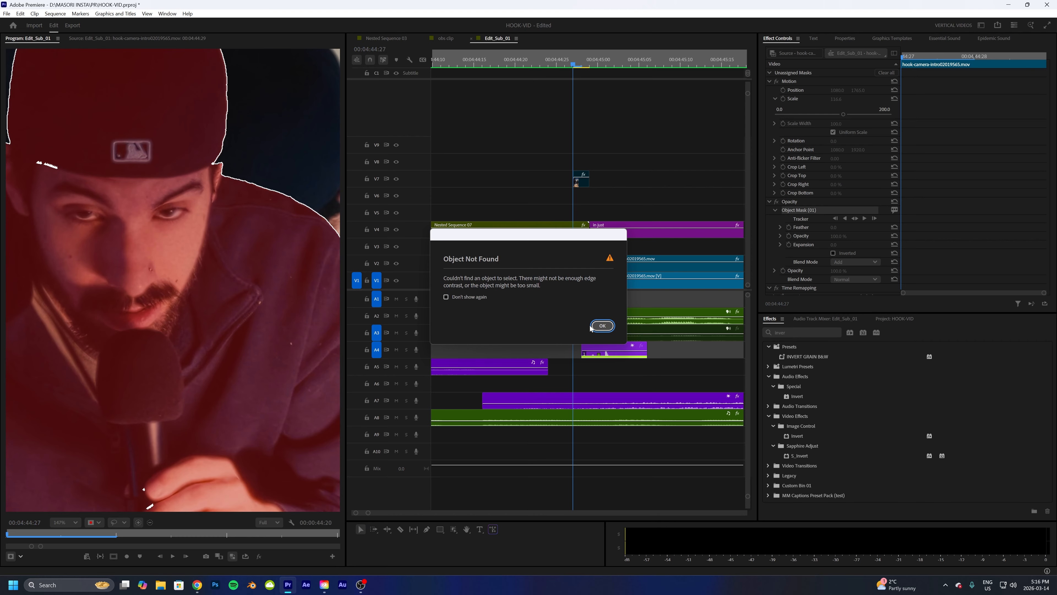
{"action": "left_click", "coordinate": [601, 326]}
{"action": "left_click", "coordinate": [46, 165]}
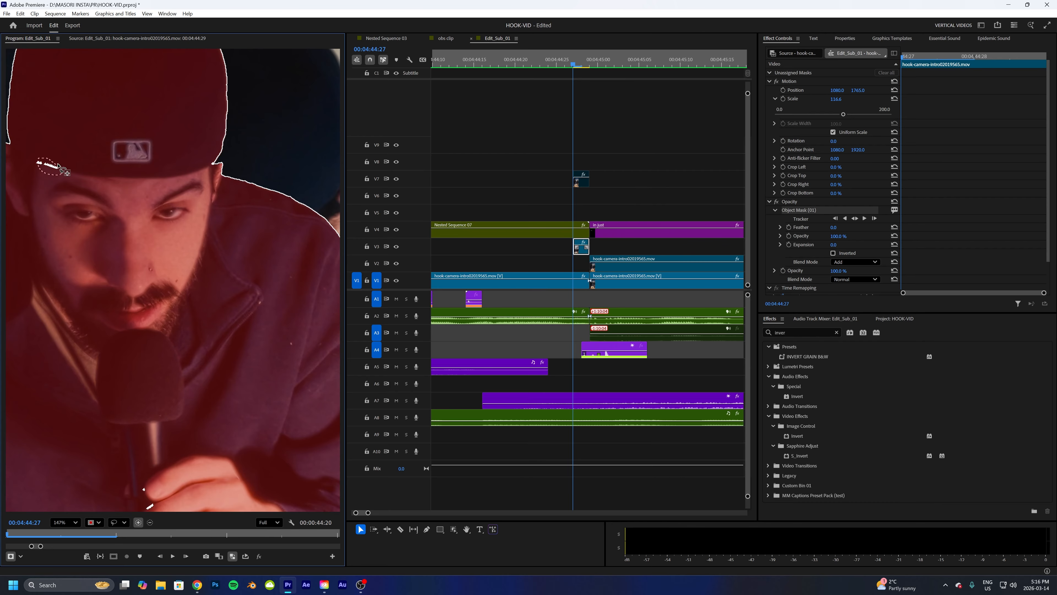
{"action": "left_click", "coordinate": [602, 326]}
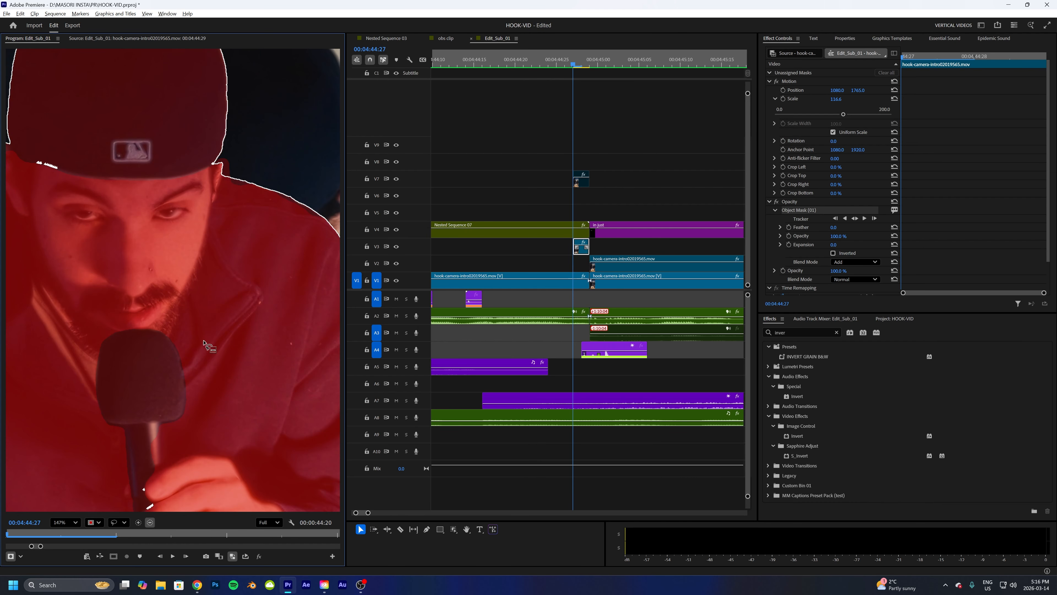
{"action": "scroll", "coordinate": [191, 353], "scroll_direction": "down", "scroll_amount": 5}
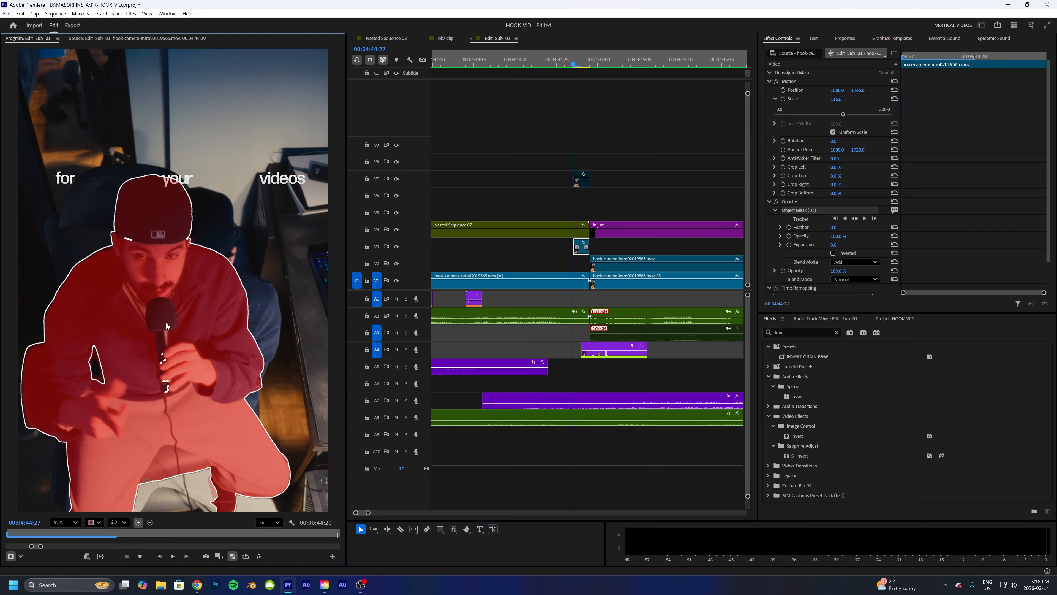
{"action": "scroll", "coordinate": [162, 310], "scroll_direction": "down", "scroll_amount": 2}
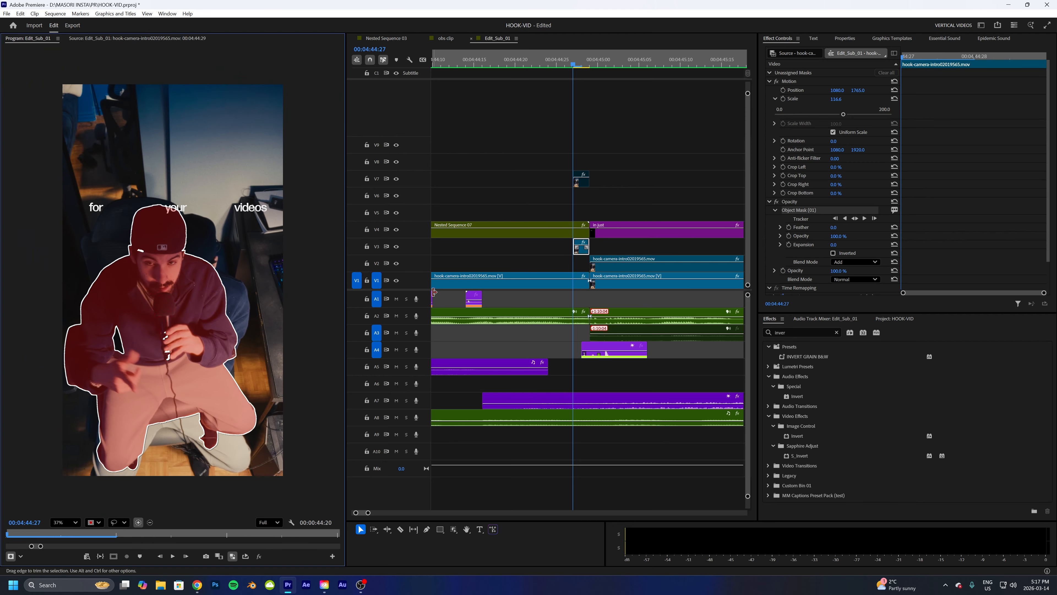
- Apply the Invert video effect to the frame-hold clip on track V3
{"action": "left_click", "coordinate": [549, 249]}
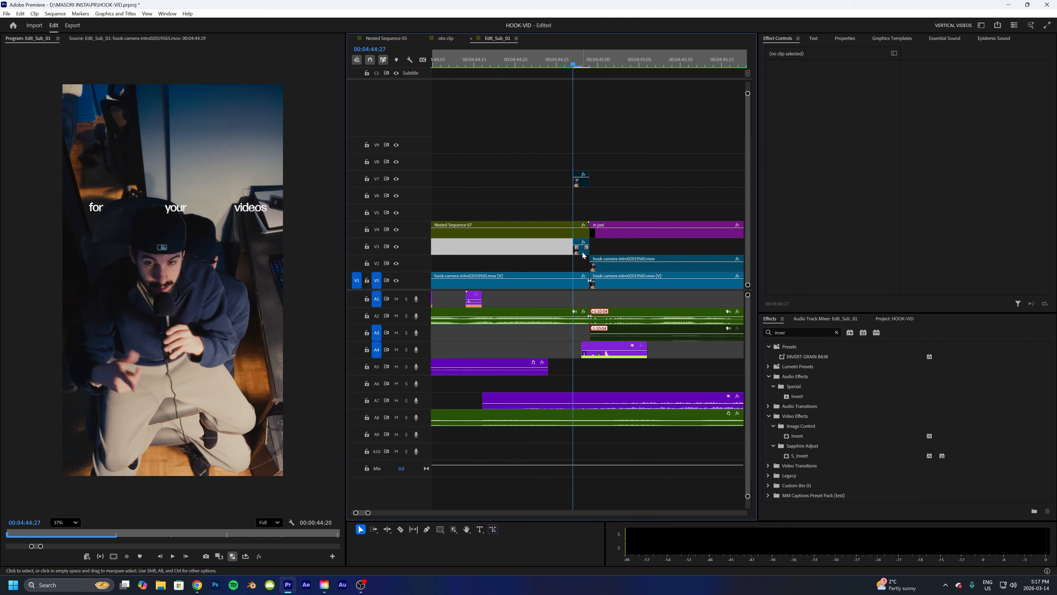
{"action": "left_click", "coordinate": [582, 251]}
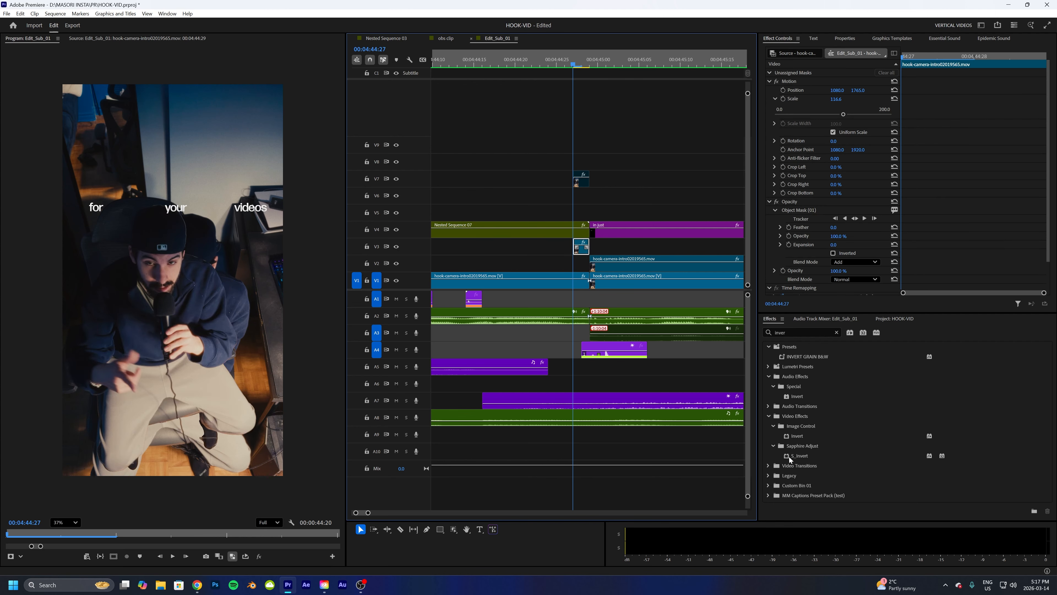
{"action": "left_click_drag", "start_coordinate": [792, 437], "coordinate": [580, 253]}
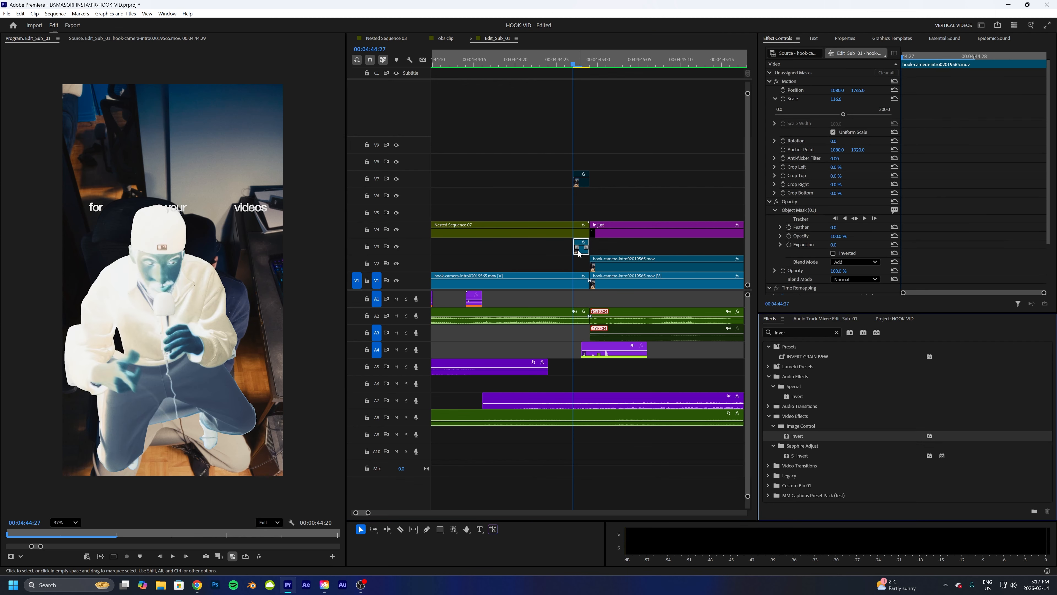
- Play back the hook around the frame hold to preview the inverted subject
{"action": "key", "text": "Up"}
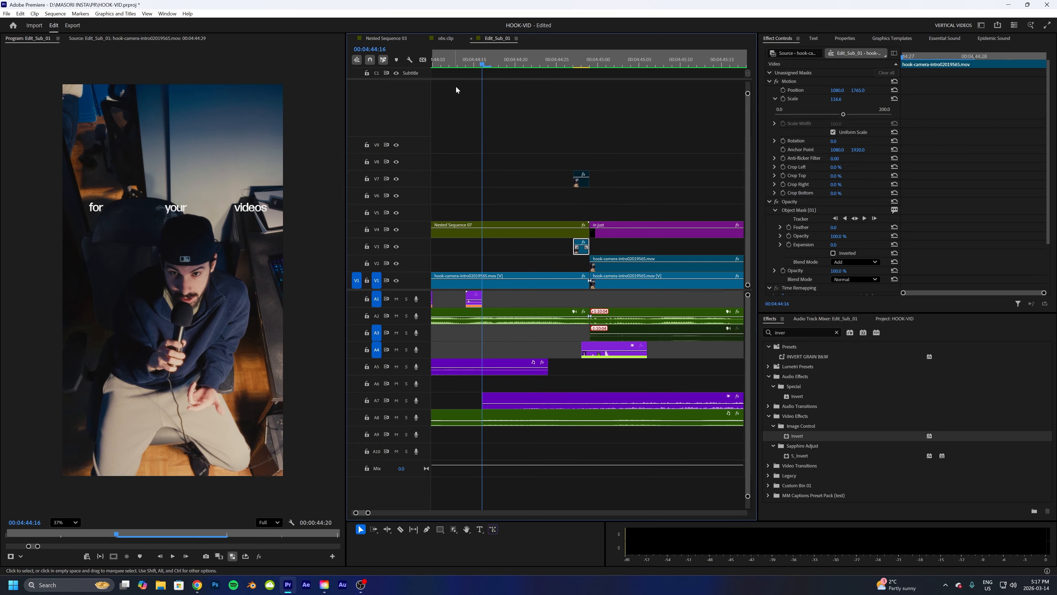
{"action": "key", "text": "space"}
{"action": "key", "text": "space"}
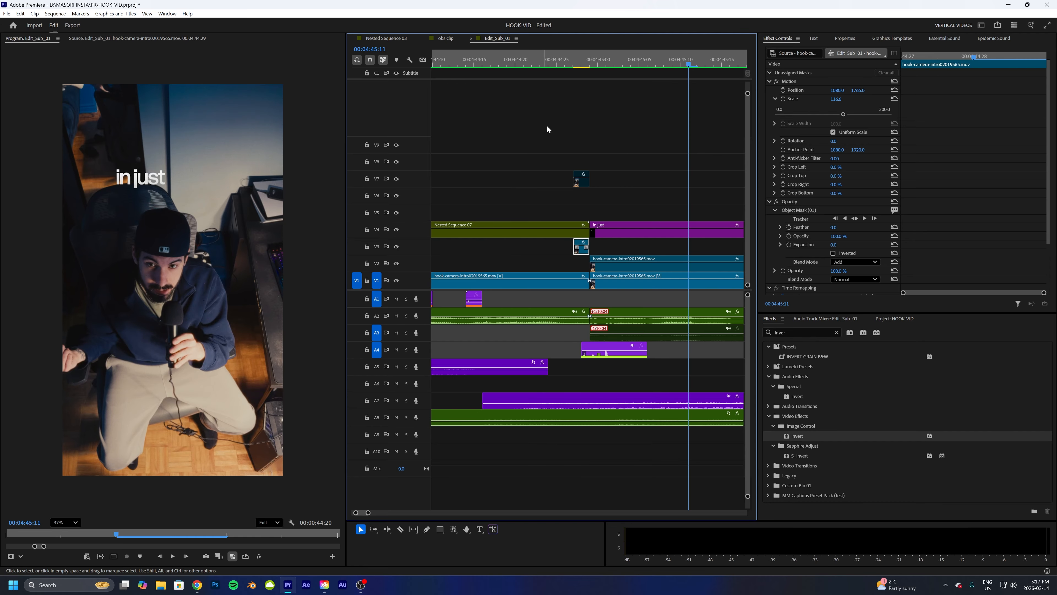
{"action": "left_click", "coordinate": [497, 62]}
{"action": "key", "text": "space"}
{"action": "key", "text": "space"}
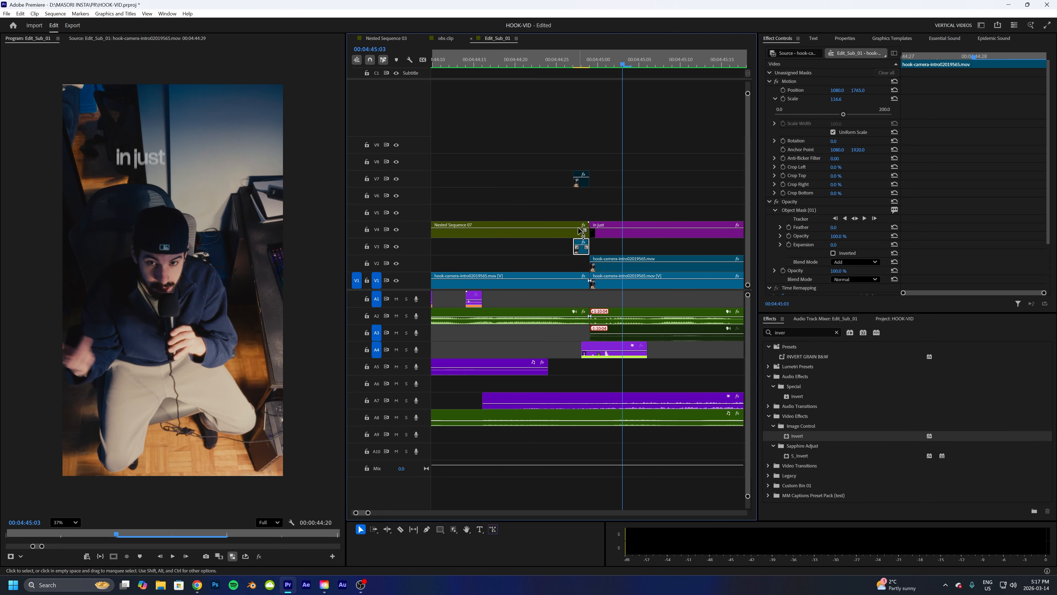
- Move the inverted frame-hold clip from track V3 up to track V7
{"action": "left_click_drag", "start_coordinate": [581, 255], "coordinate": [579, 185]}
{"action": "mouse_move", "coordinate": [587, 62]}
{"action": "left_mouse_down"}
{"action": "mouse_move", "coordinate": [567, 68]}
{"action": "mouse_move", "coordinate": [579, 68]}
{"action": "left_mouse_up"}
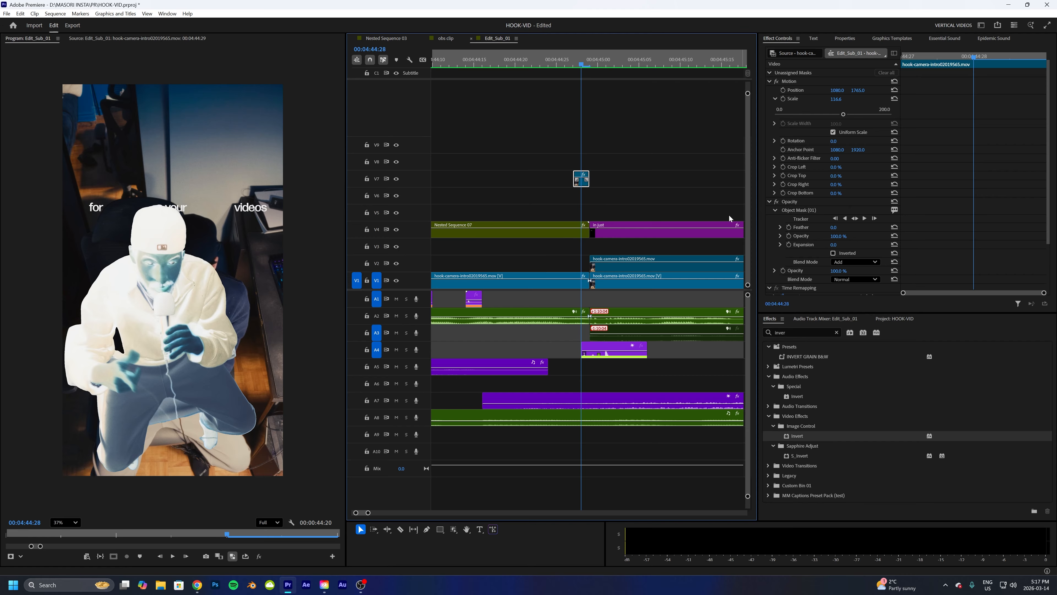
{"action": "key", "text": "space"}
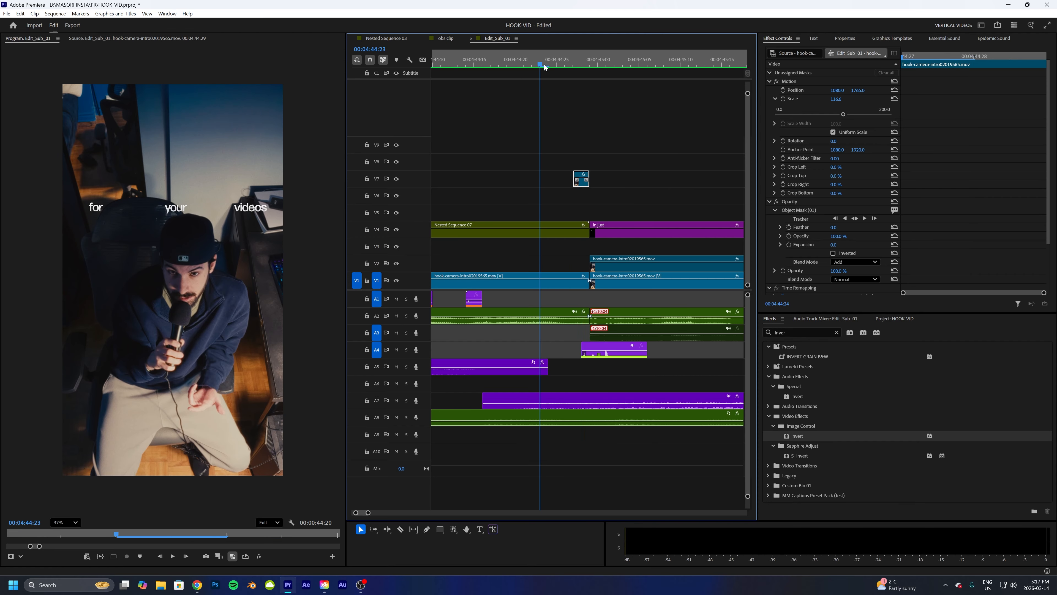
- Scrub and play through the frame-hold moment to review the effect timing
{"action": "left_click_drag", "start_coordinate": [584, 64], "coordinate": [574, 65]}
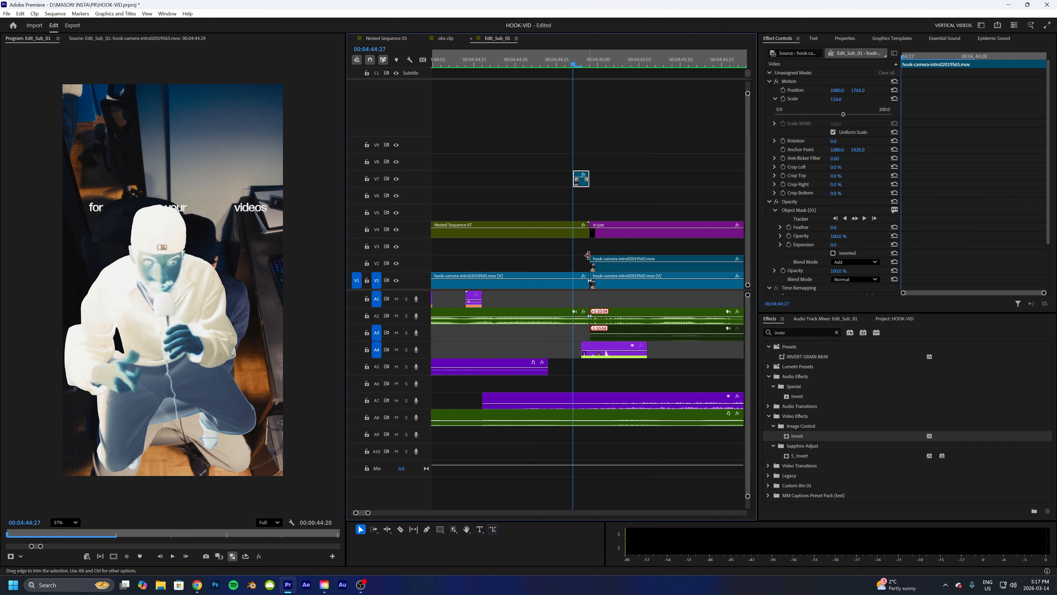
{"action": "left_click", "coordinate": [578, 67]}
{"action": "left_click", "coordinate": [589, 68]}
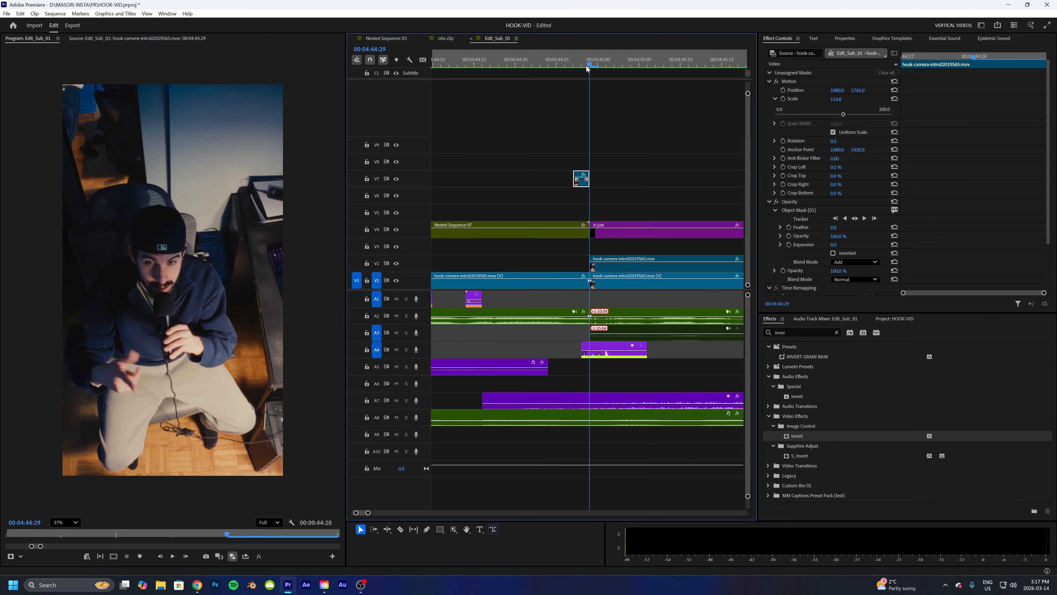
{"action": "left_click", "coordinate": [585, 67]}
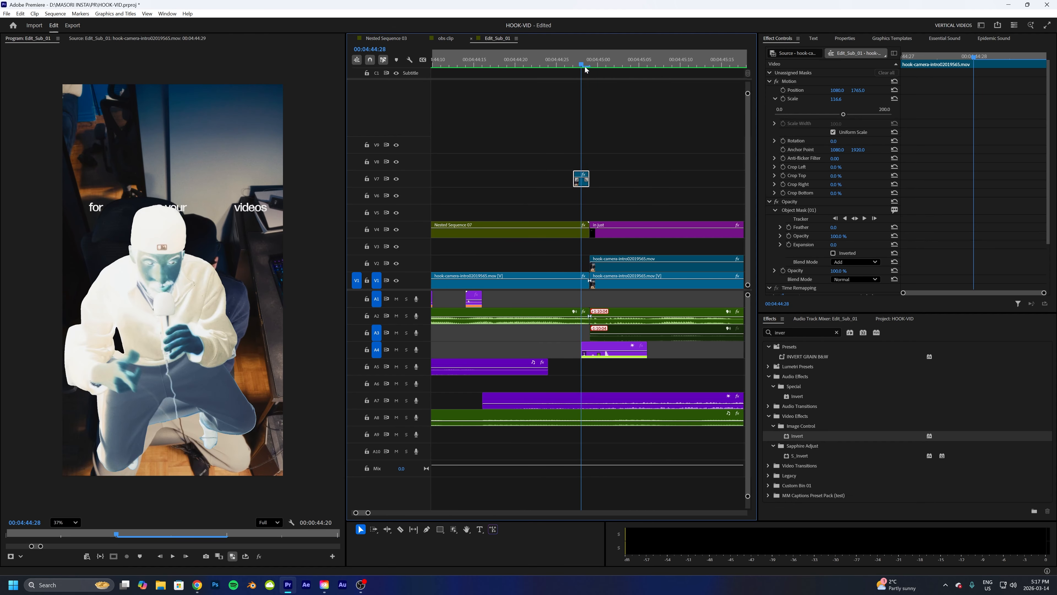
{"action": "left_click", "coordinate": [587, 68]}
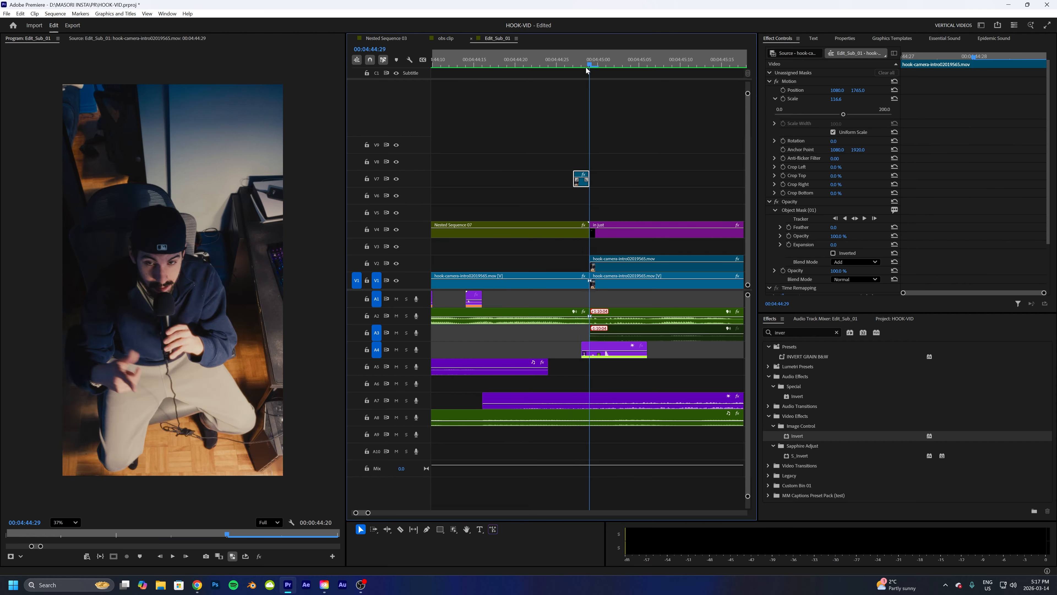
{"action": "left_click", "coordinate": [502, 67]}
{"action": "key", "text": "space"}
{"action": "key", "text": "space"}
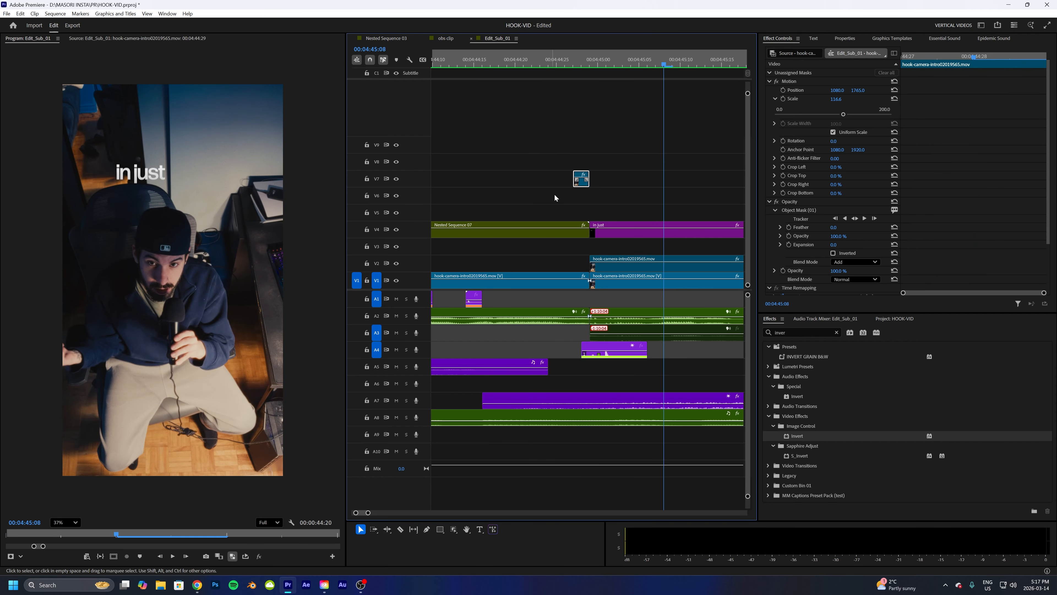
{"action": "left_click", "coordinate": [507, 65]}
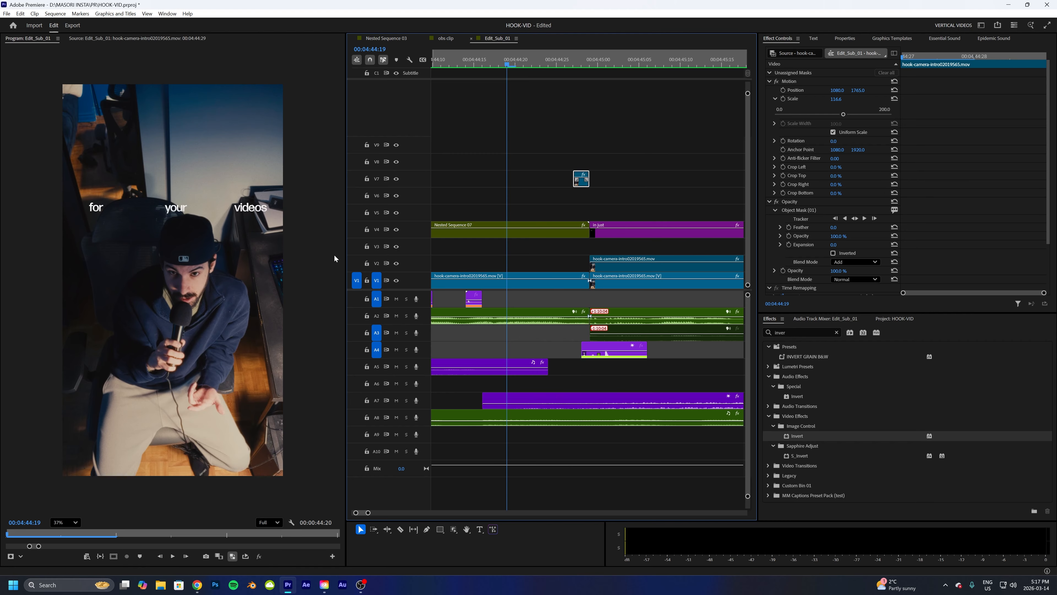
{"action": "left_click_drag", "start_coordinate": [576, 65], "coordinate": [466, 66]}
{"action": "key", "text": "space"}
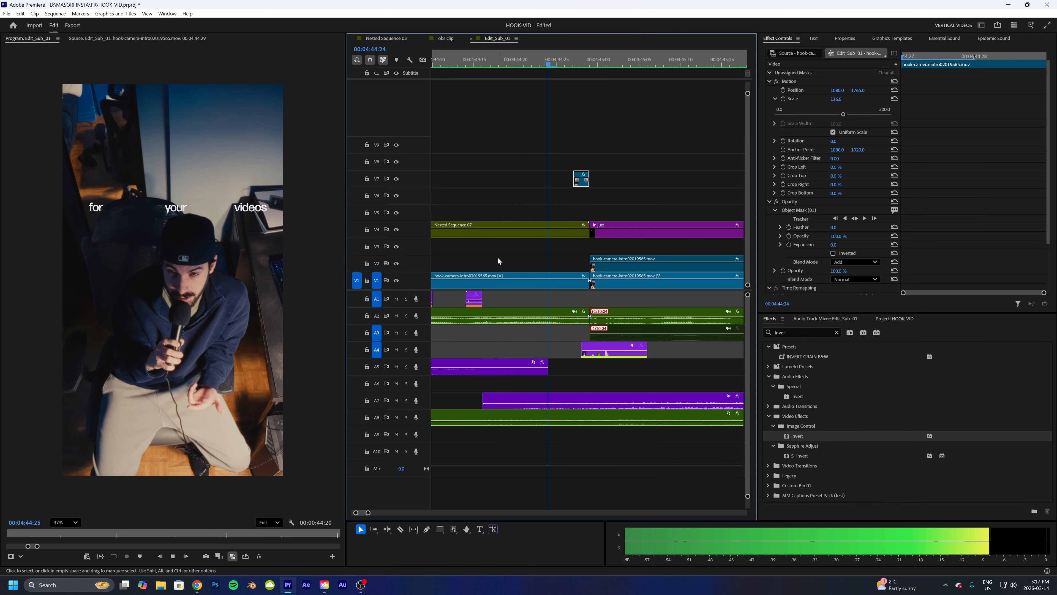
{"action": "key", "text": "space"}
- Zoom the timeline out and solo the whoosh sound-effect track A10 to listen to it
{"action": "left_click_drag", "start_coordinate": [367, 513], "coordinate": [391, 513]}
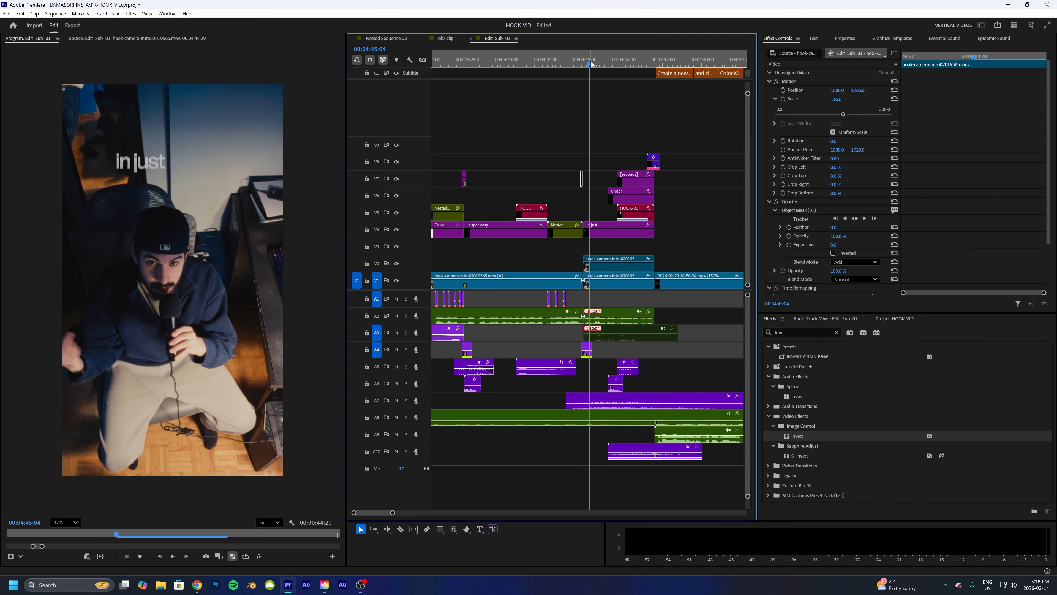
{"action": "left_click_drag", "start_coordinate": [599, 62], "coordinate": [613, 79]}
{"action": "left_click", "coordinate": [629, 450]}
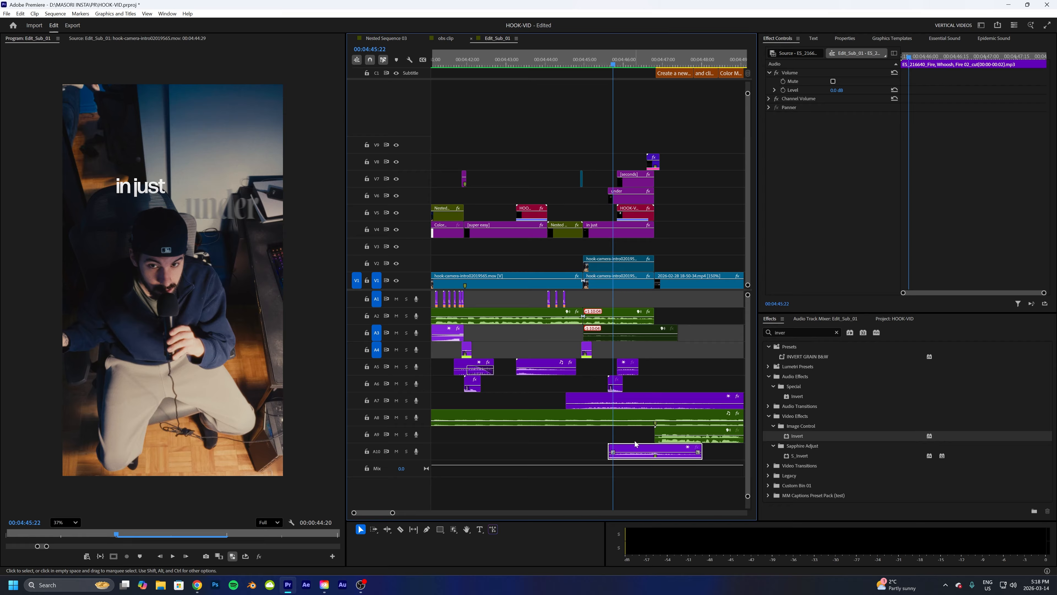
{"action": "left_click", "coordinate": [406, 451]}
{"action": "key", "text": "space"}
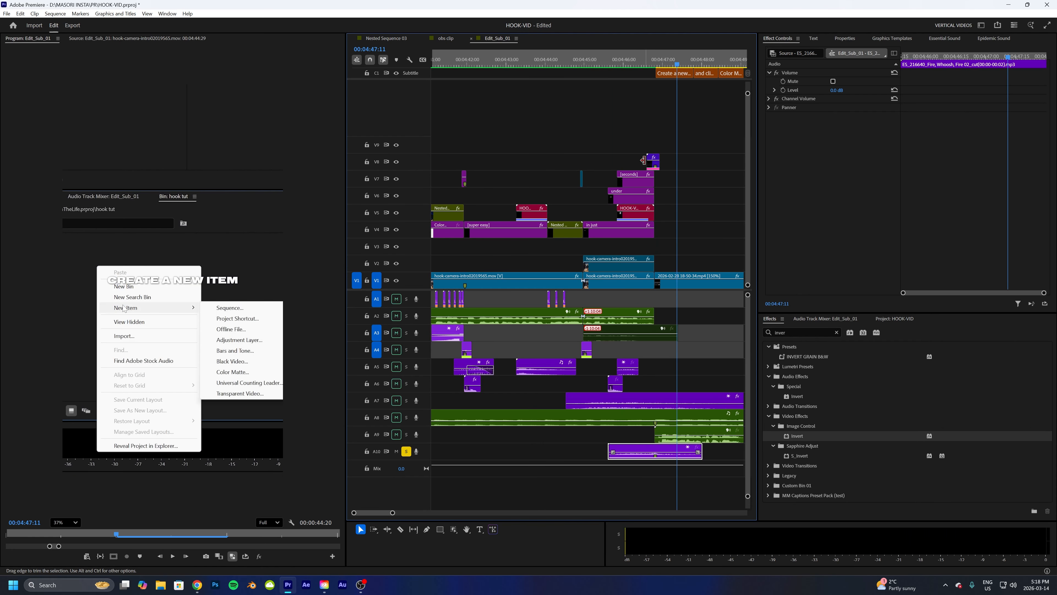
- Examine the end-of-hook title and sound-effect clips, then turn off the solo on track A10
{"action": "double_click", "coordinate": [654, 163]}
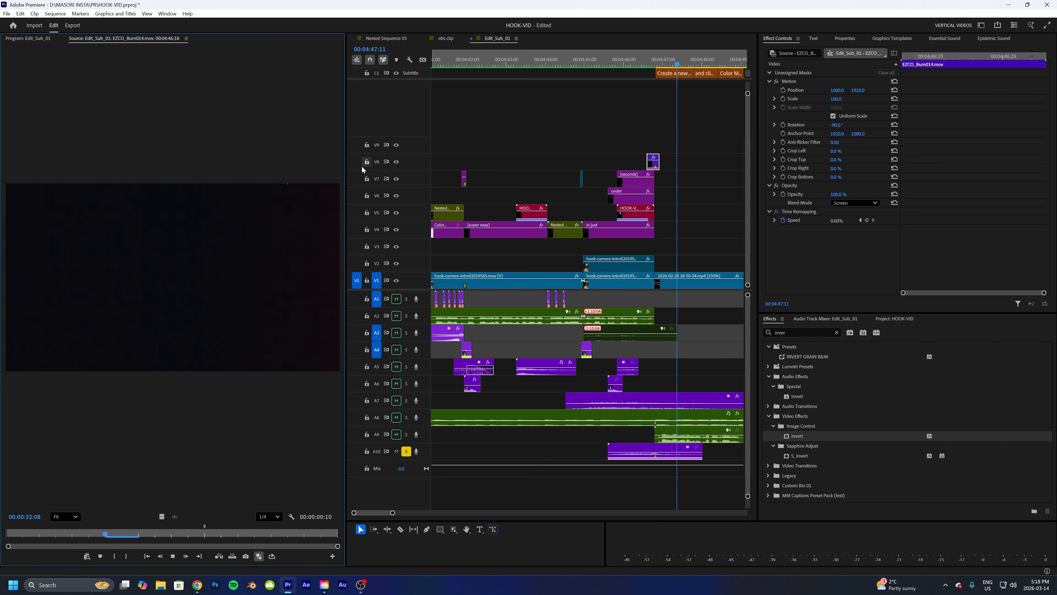
{"action": "left_click", "coordinate": [42, 40]}
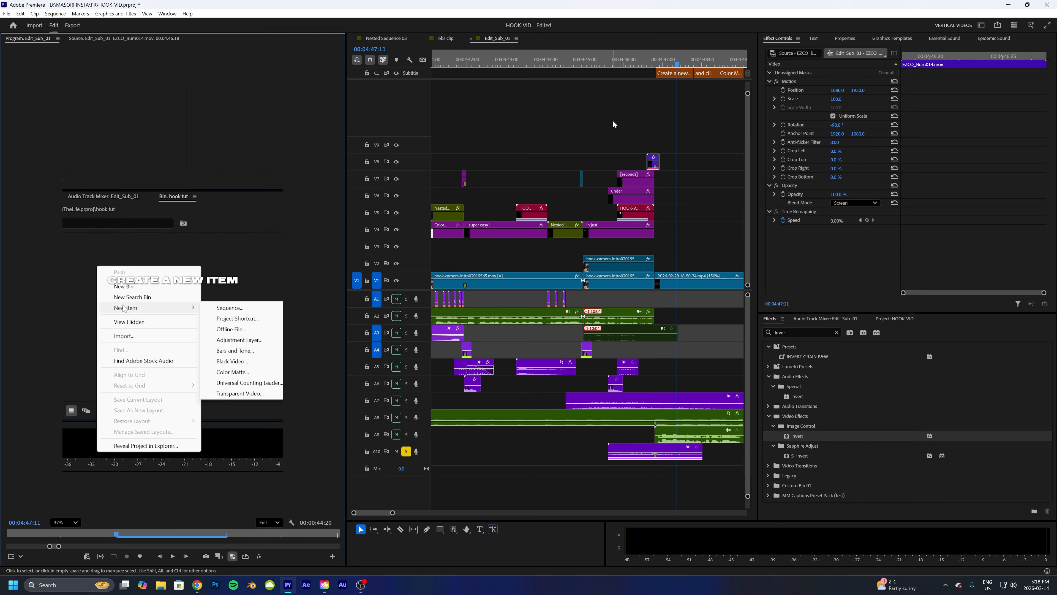
{"action": "left_click", "coordinate": [648, 64]}
{"action": "left_click_drag", "start_coordinate": [650, 70], "coordinate": [639, 67]}
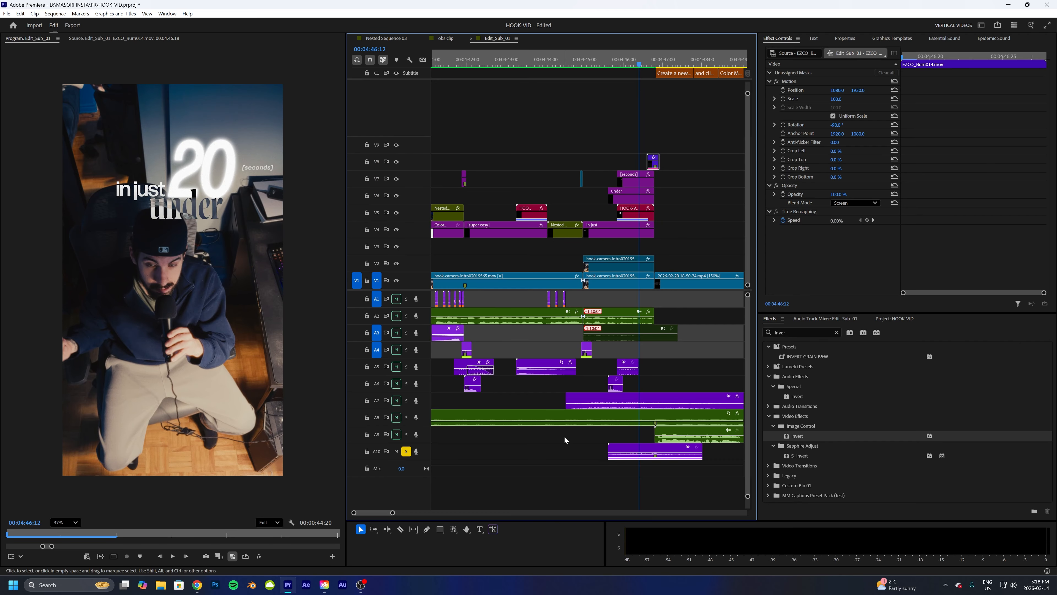
{"action": "left_click", "coordinate": [634, 451]}
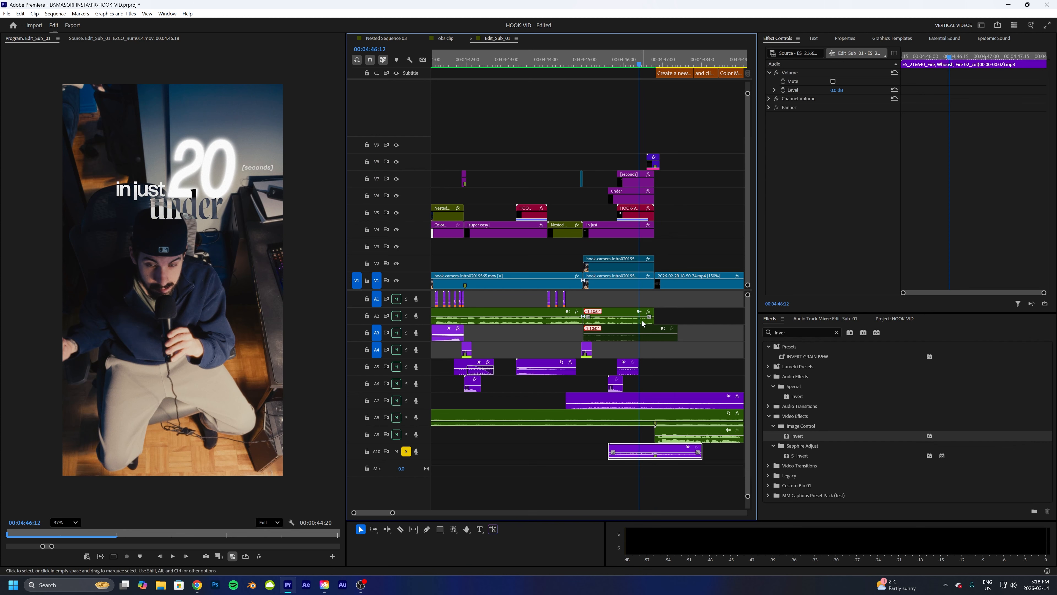
{"action": "left_click", "coordinate": [603, 400]}
{"action": "left_click", "coordinate": [615, 383]}
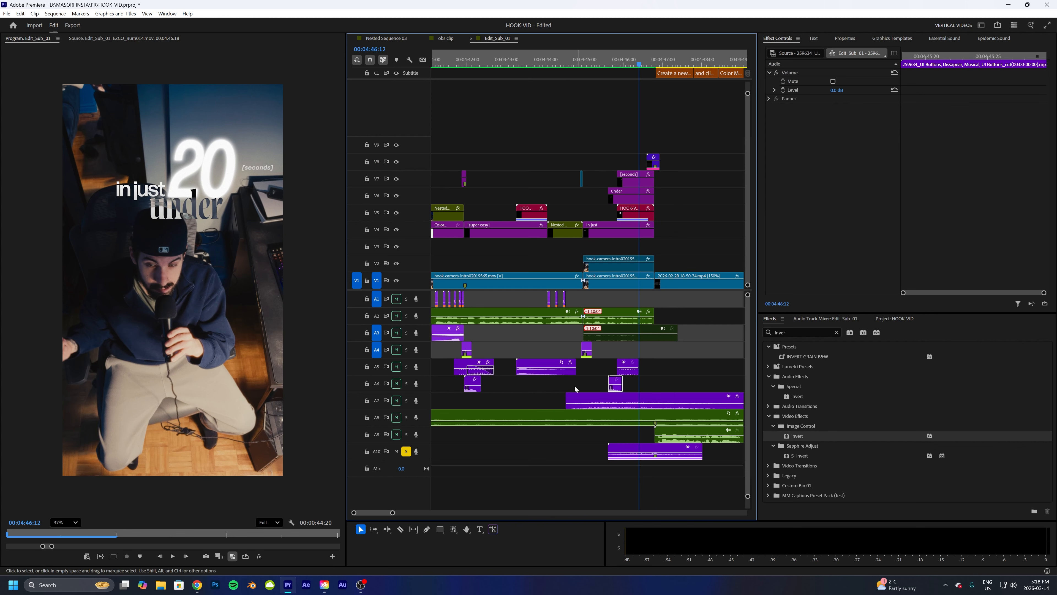
{"action": "left_click", "coordinate": [407, 451]}
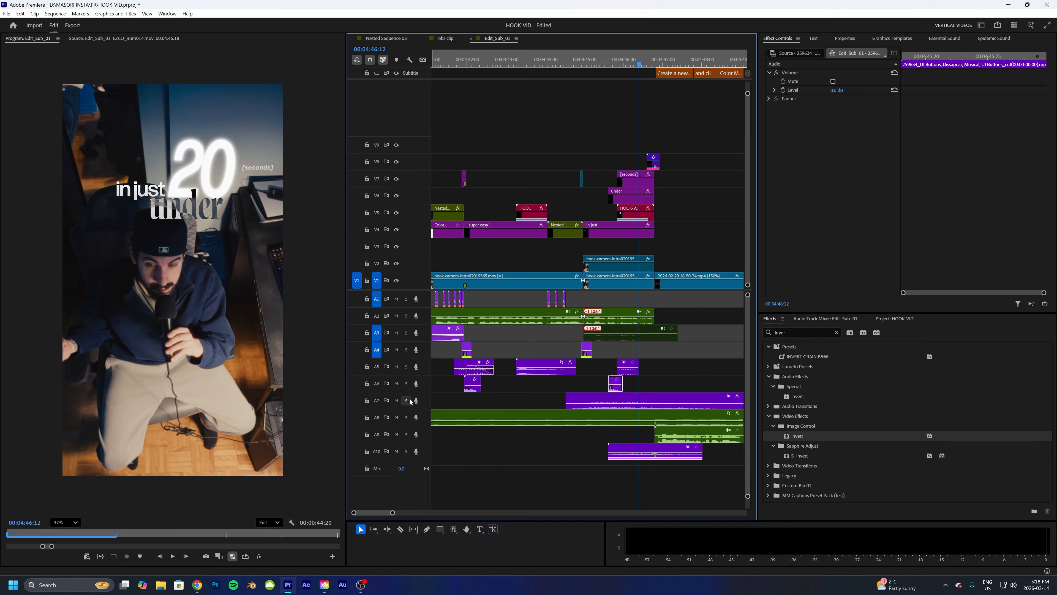
- Solo audio track A6 and play the frame-hold moment to listen to its sound effect
{"action": "left_click", "coordinate": [407, 384]}
{"action": "left_click", "coordinate": [595, 63]}
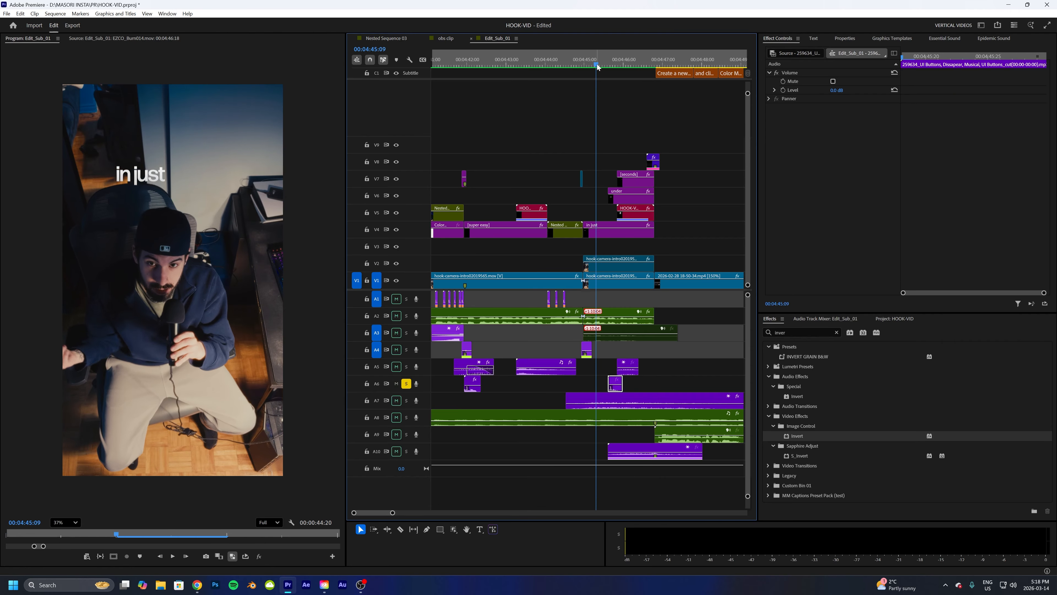
{"action": "key", "text": "space"}
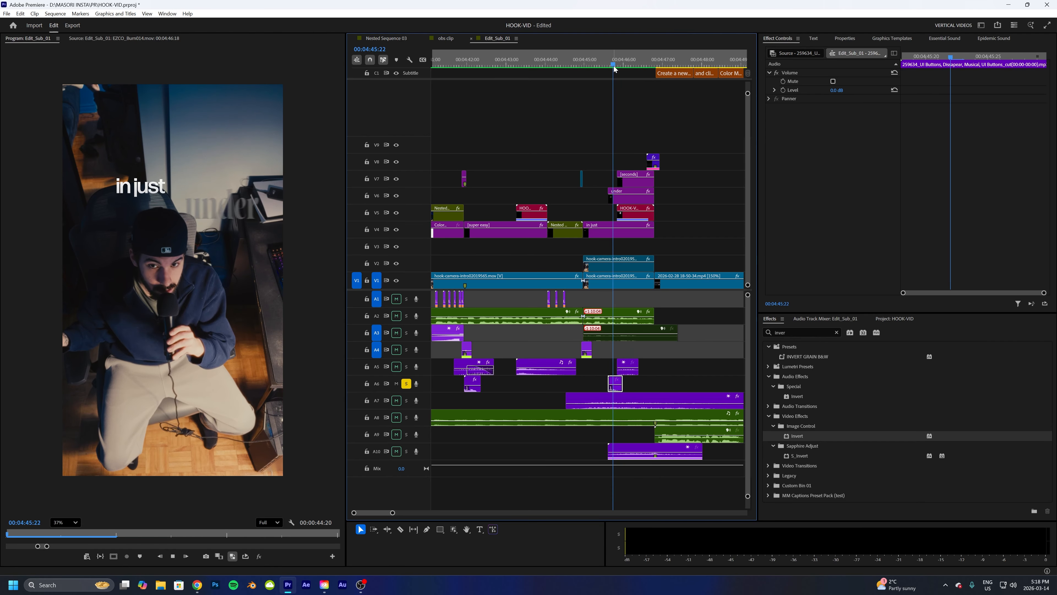
{"action": "key", "text": "space"}
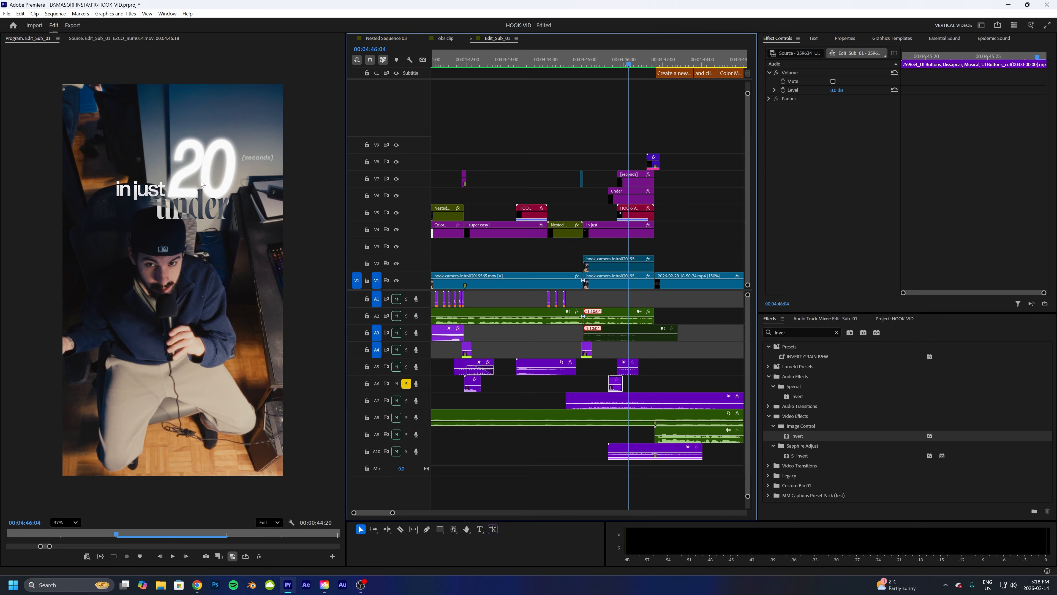
{"action": "left_click", "coordinate": [587, 62]}
{"action": "key", "text": "space"}
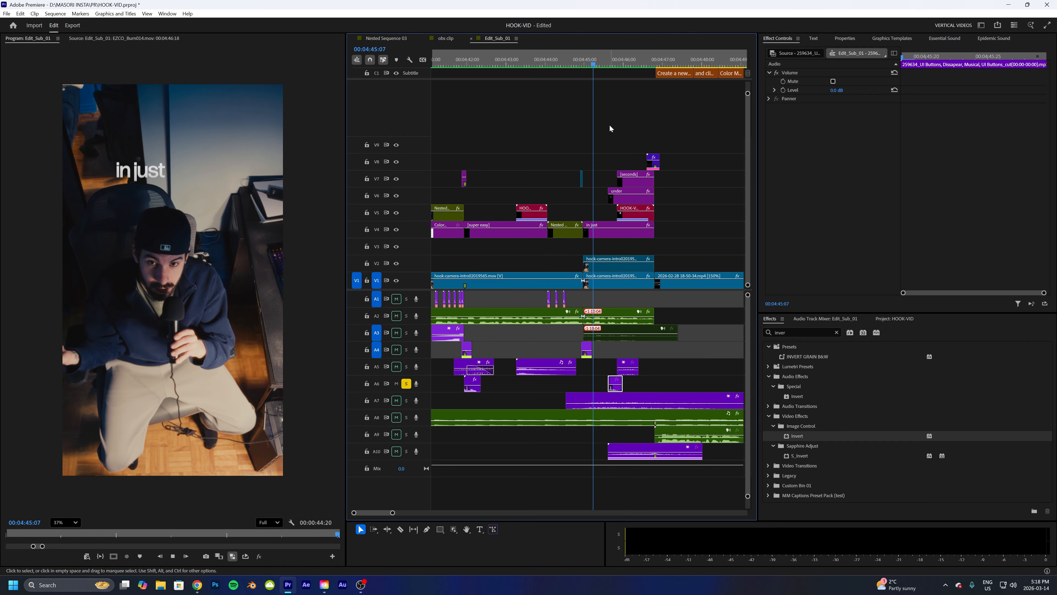
{"action": "key", "text": "space"}
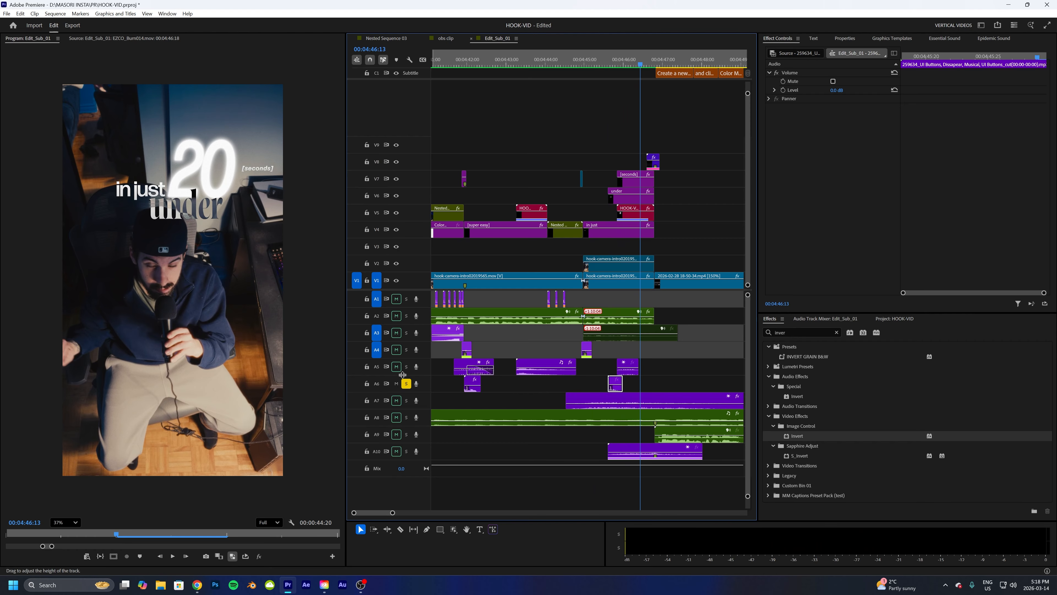
- Switch the solo to track A5, then solo A6 as well, and play both sound-effect clips around the frame hold
{"action": "left_click", "coordinate": [407, 383]}
{"action": "left_click", "coordinate": [407, 366]}
{"action": "left_click", "coordinate": [626, 367]}
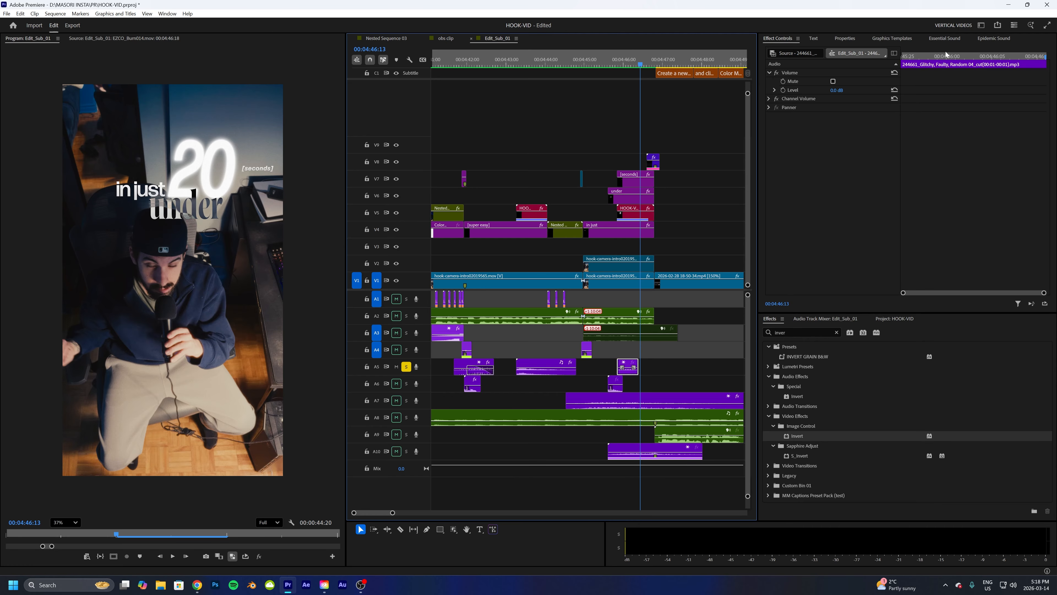
{"action": "left_click_drag", "start_coordinate": [645, 66], "coordinate": [604, 74]}
{"action": "key", "text": "space"}
{"action": "key", "text": "space"}
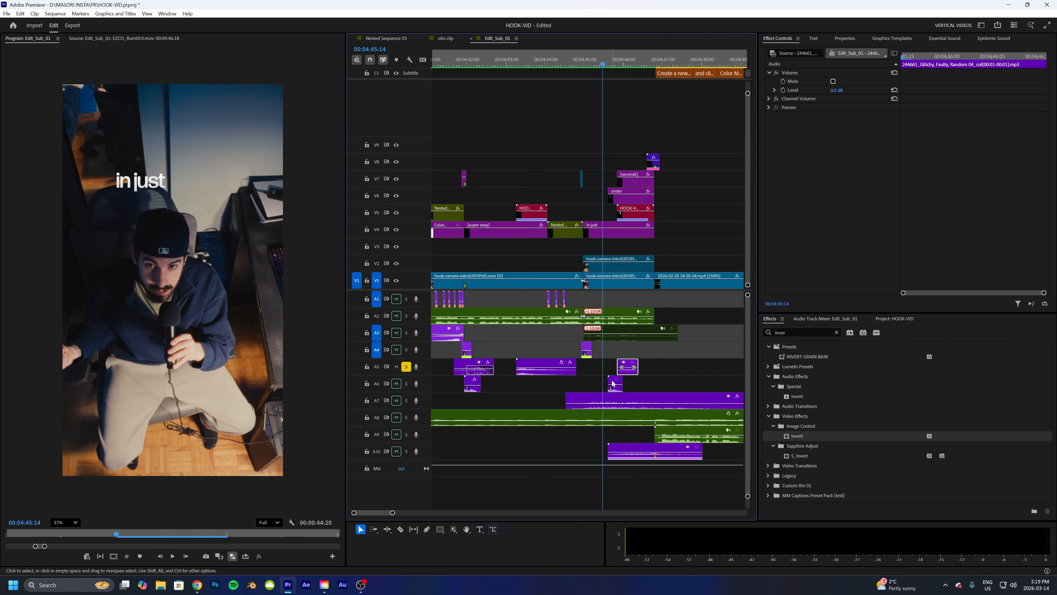
{"action": "left_click", "coordinate": [406, 383]}
{"action": "left_click", "coordinate": [615, 384]}
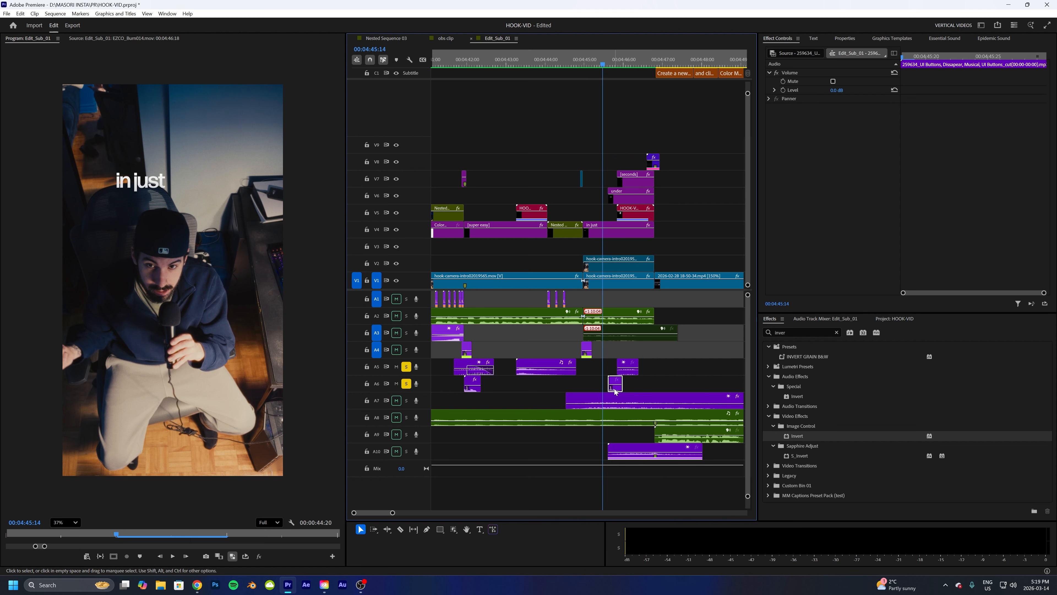
{"action": "key", "text": "space"}
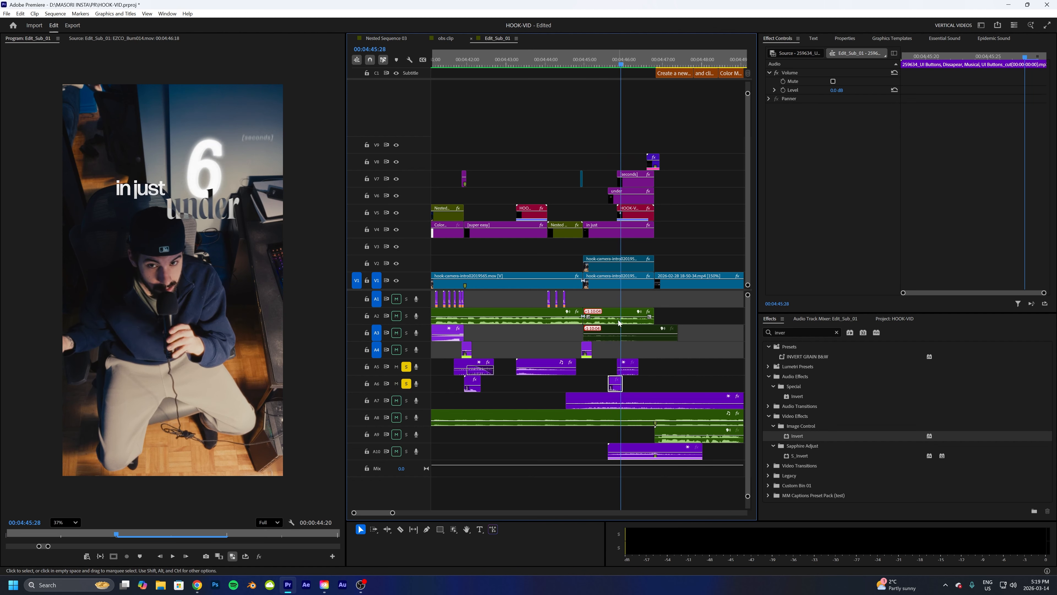
{"action": "left_click", "coordinate": [628, 370]}
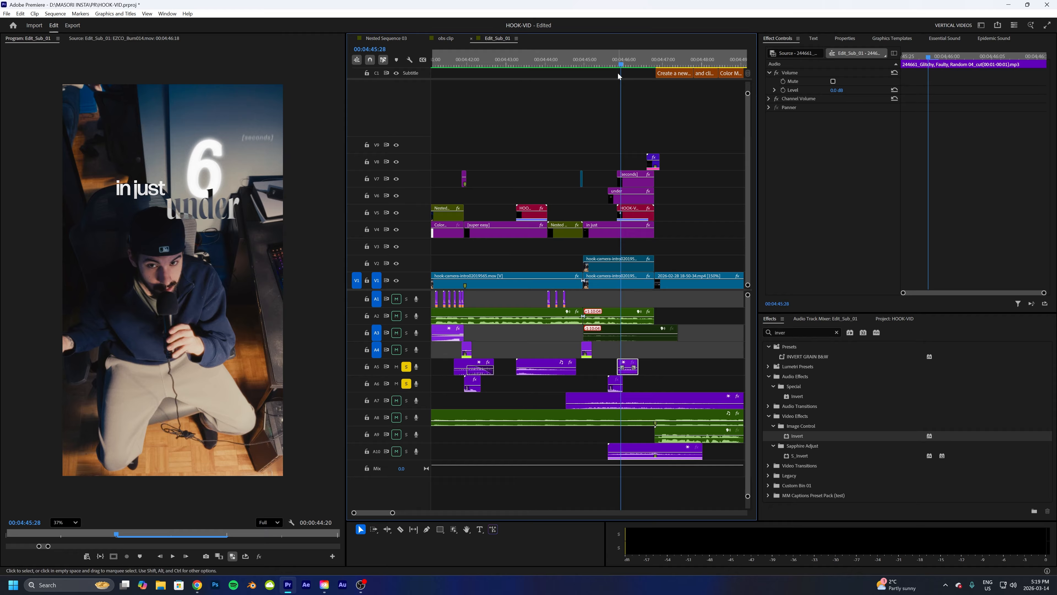
{"action": "key", "text": "Up"}
{"action": "key", "text": "space"}
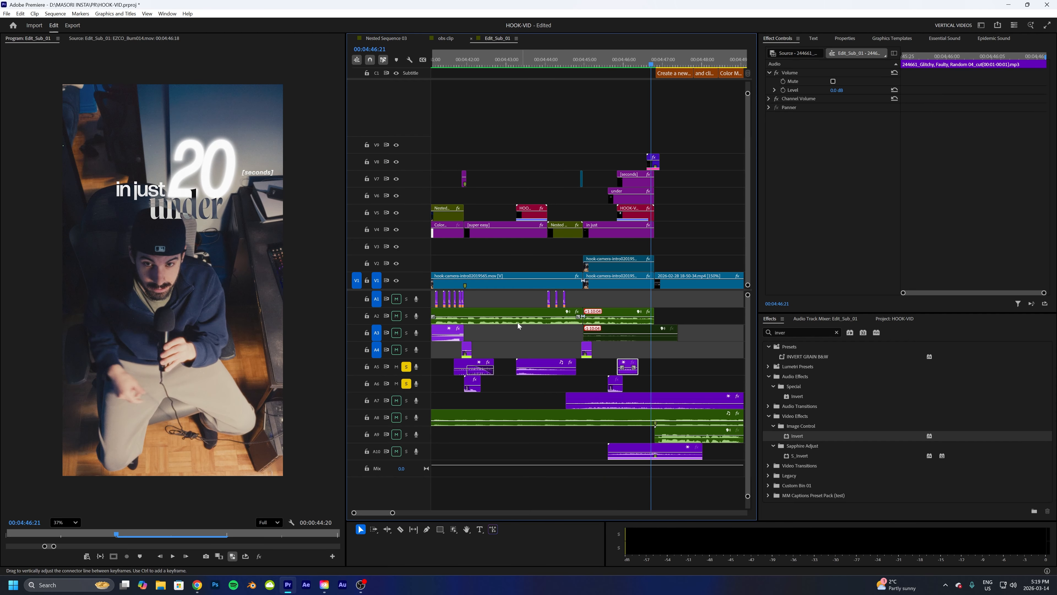
- Zoom the timeline out, clear the A5 and A6 solos, solo the music track A8 and play it from the hook's start
{"action": "mouse_move", "coordinate": [394, 515]}
{"action": "left_mouse_down"}
{"action": "mouse_move", "coordinate": [420, 513]}
{"action": "mouse_move", "coordinate": [404, 514]}
{"action": "left_mouse_up"}
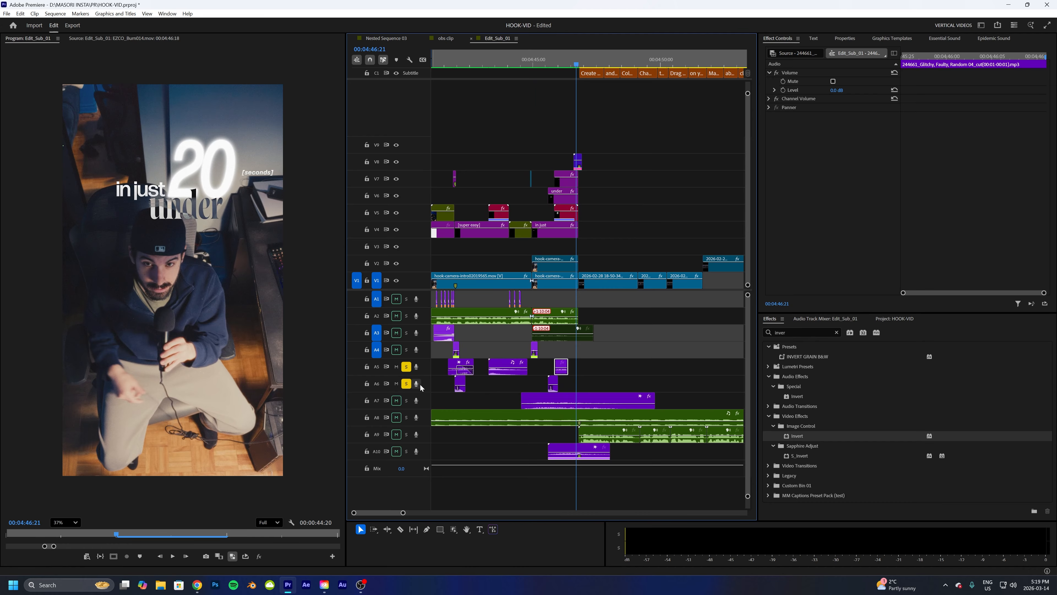
{"action": "left_click", "coordinate": [406, 384]}
{"action": "left_click", "coordinate": [407, 366]}
{"action": "left_click", "coordinate": [444, 418]}
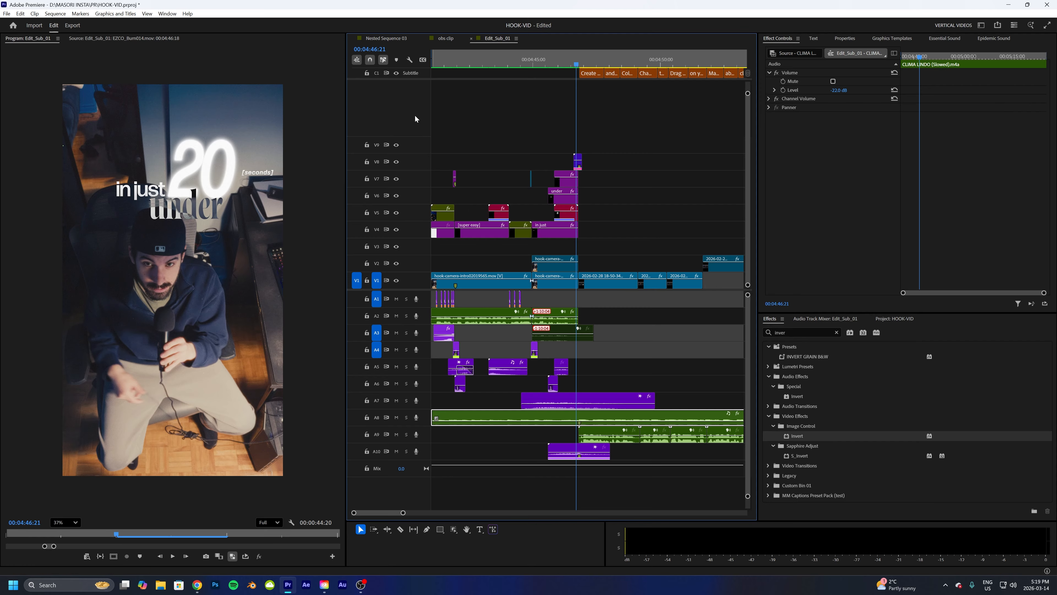
{"action": "left_click", "coordinate": [406, 417]}
{"action": "left_click_drag", "start_coordinate": [448, 62], "coordinate": [431, 61]}
{"action": "key", "text": "space"}
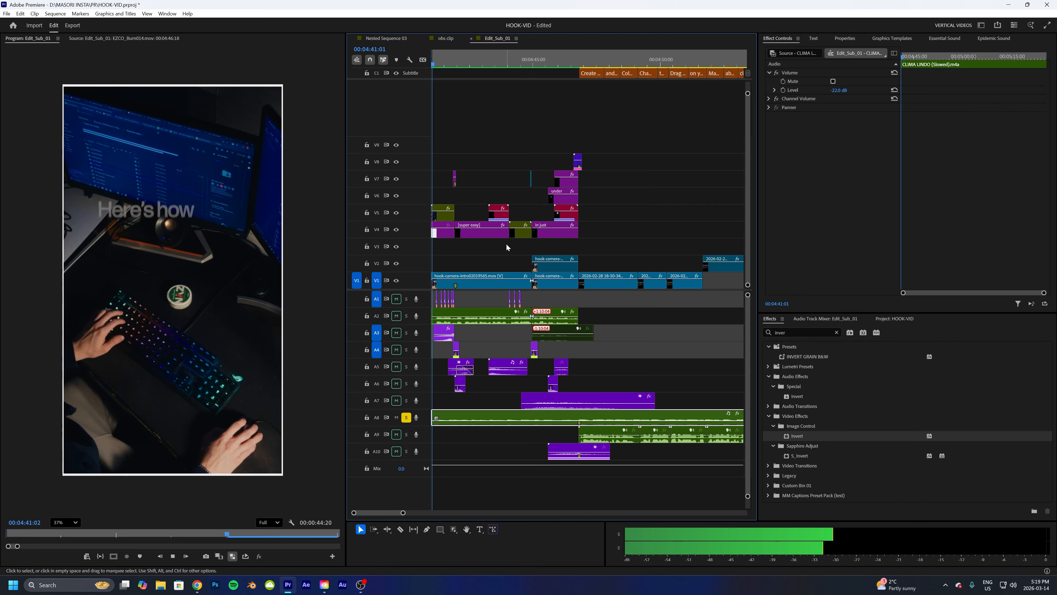
{"action": "key", "text": "space"}
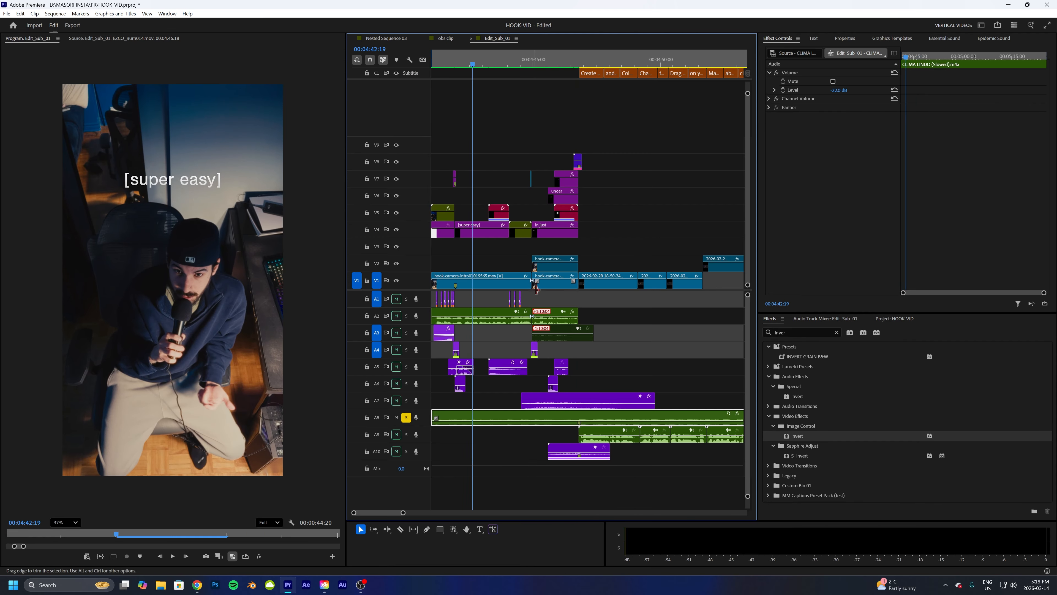
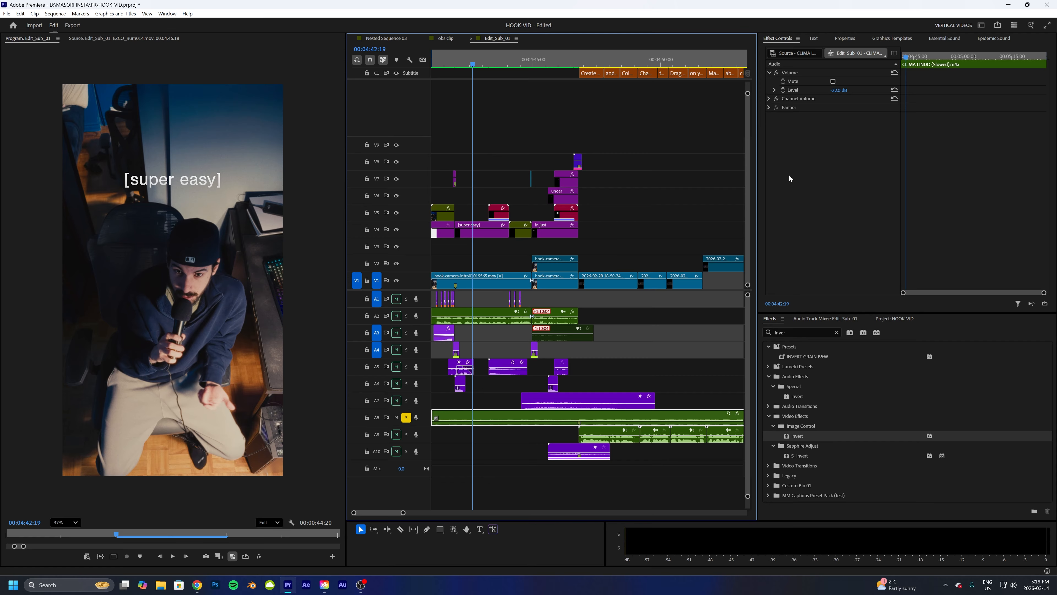
- Solo track A9, play its sound effect around the frame hold, then clear the A8 and A9 solos
{"action": "left_click", "coordinate": [593, 431]}
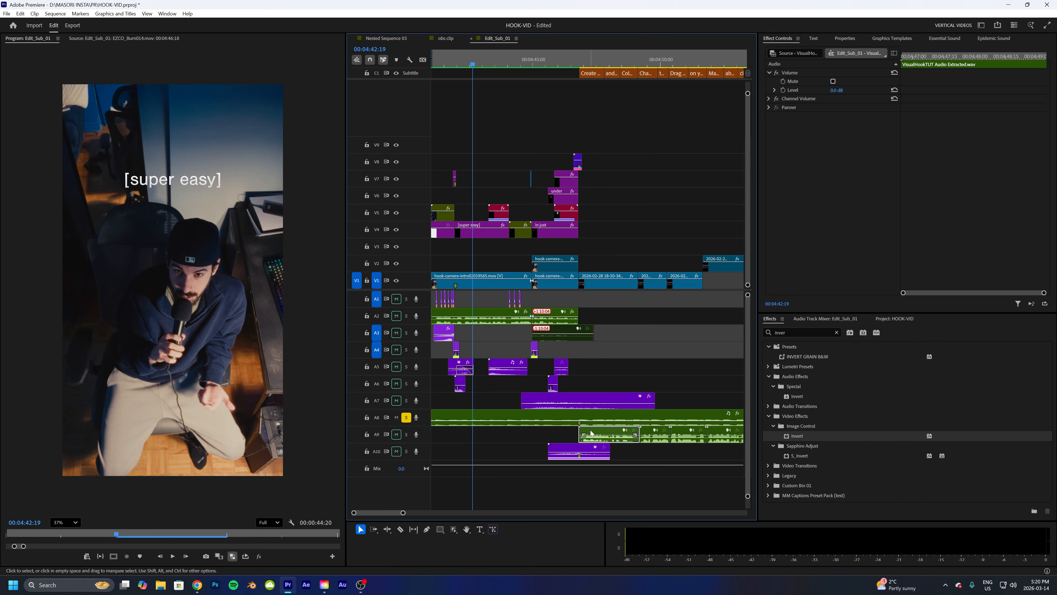
{"action": "left_click", "coordinate": [407, 434]}
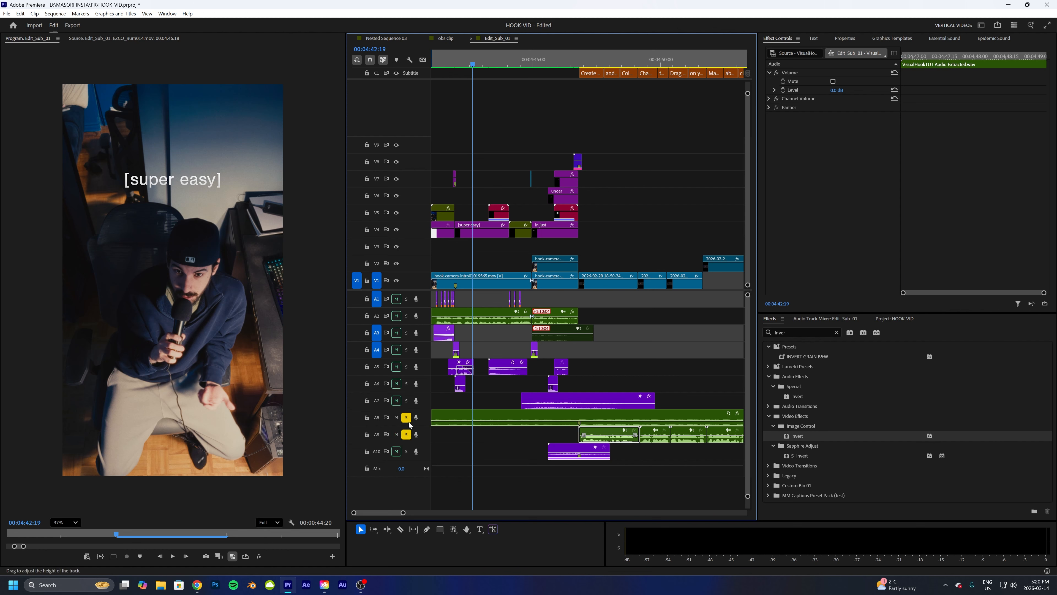
{"action": "left_click", "coordinate": [407, 417]}
{"action": "left_click", "coordinate": [551, 64]}
{"action": "key", "text": "space"}
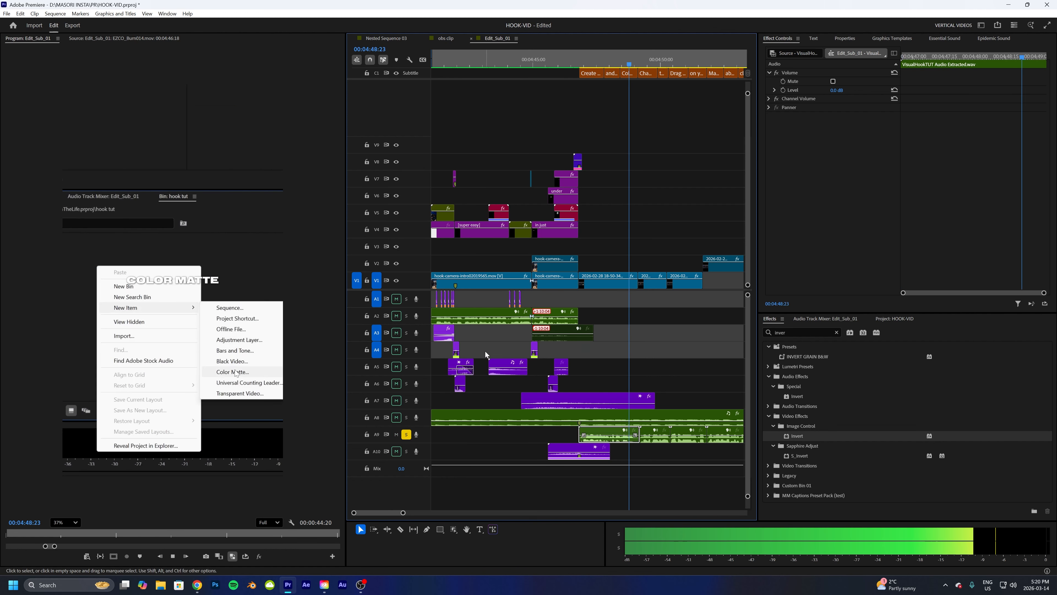
{"action": "key", "text": "space"}
{"action": "left_click", "coordinate": [406, 434]}
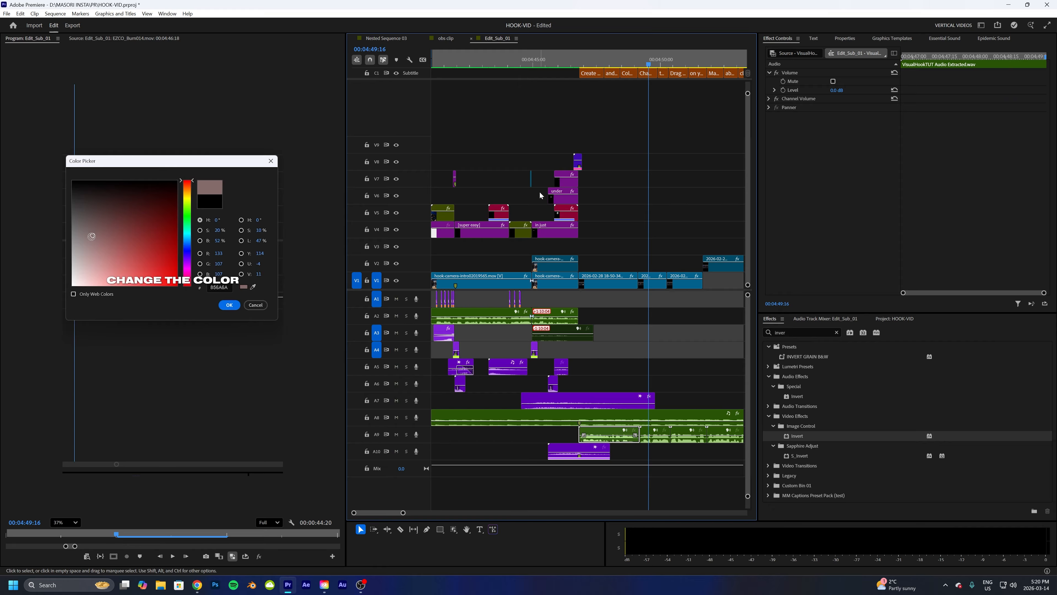
- Move the Nested Sequence 03 tab after Edit_Sub_01 and play Edit_Sub_01 from the hook's start
{"action": "left_click_drag", "start_coordinate": [450, 63], "coordinate": [432, 65]}
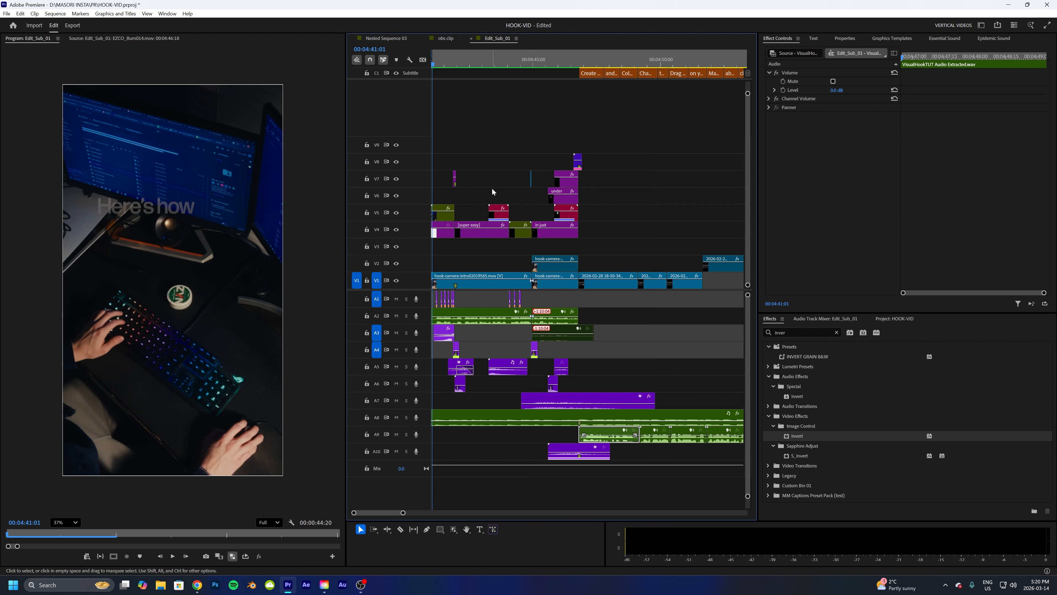
{"action": "left_click_drag", "start_coordinate": [397, 39], "coordinate": [467, 45]}
{"action": "left_click", "coordinate": [425, 39]}
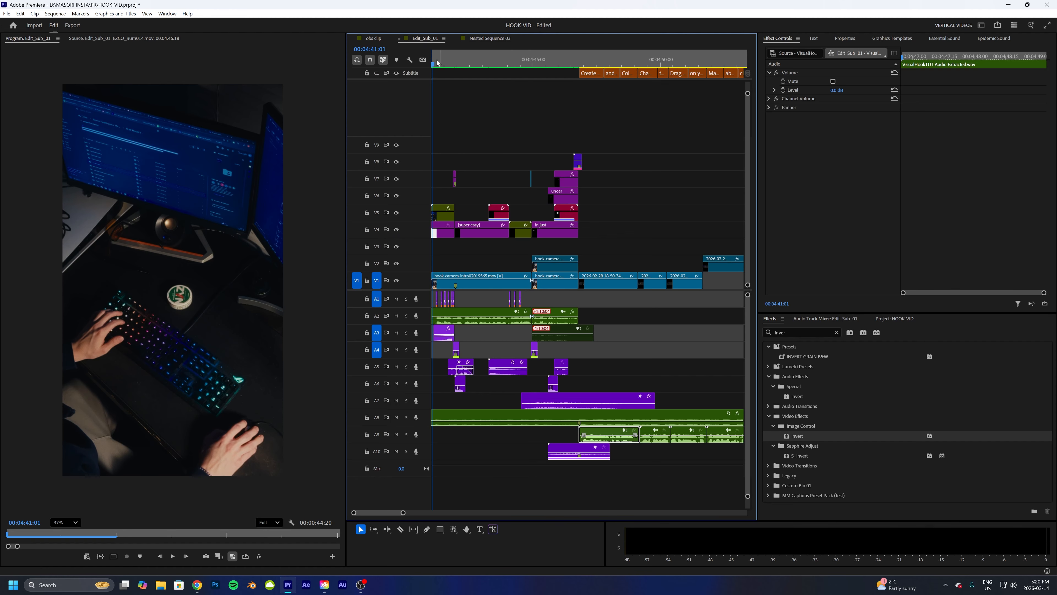
{"action": "key", "text": "space"}
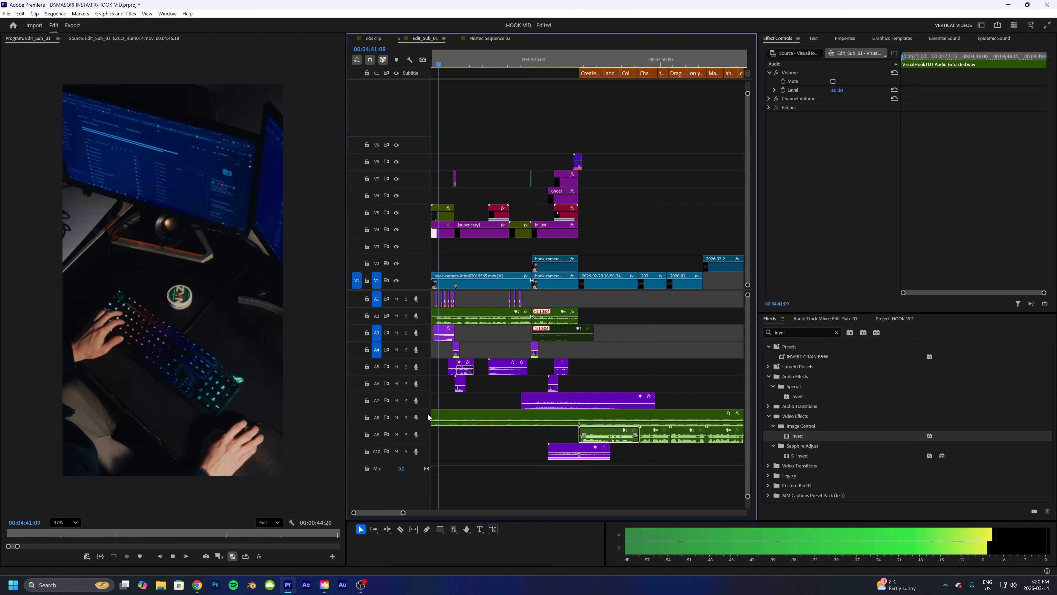
{"action": "mouse_move", "coordinate": [362, 586]}
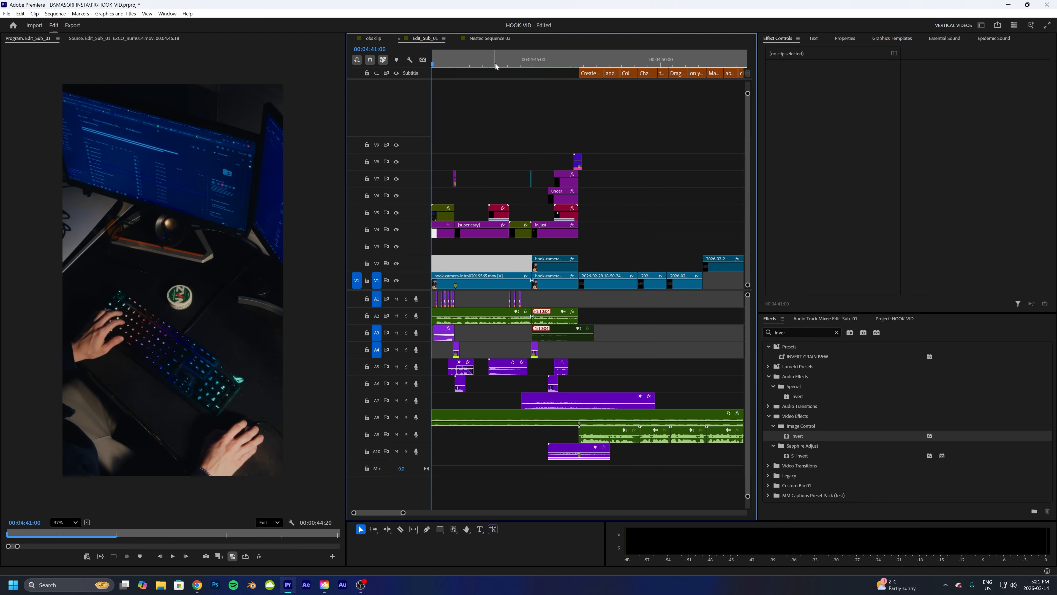
- Open Nested Sequence 03, preview its title animation from the start and select the "Here's how" title clip
{"action": "left_click", "coordinate": [496, 38]}
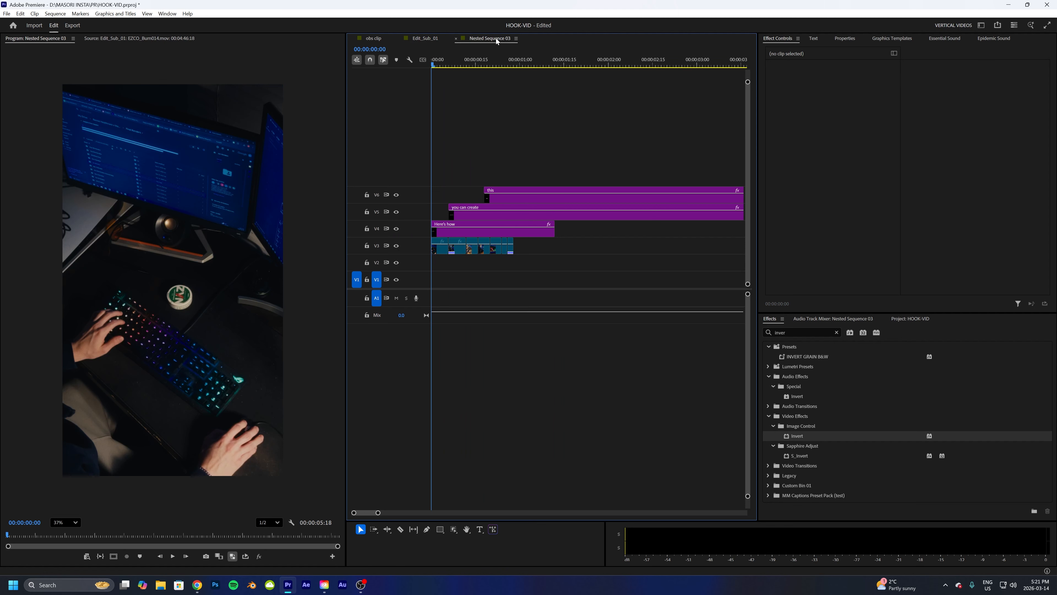
{"action": "left_click_drag", "start_coordinate": [516, 60], "coordinate": [445, 59]}
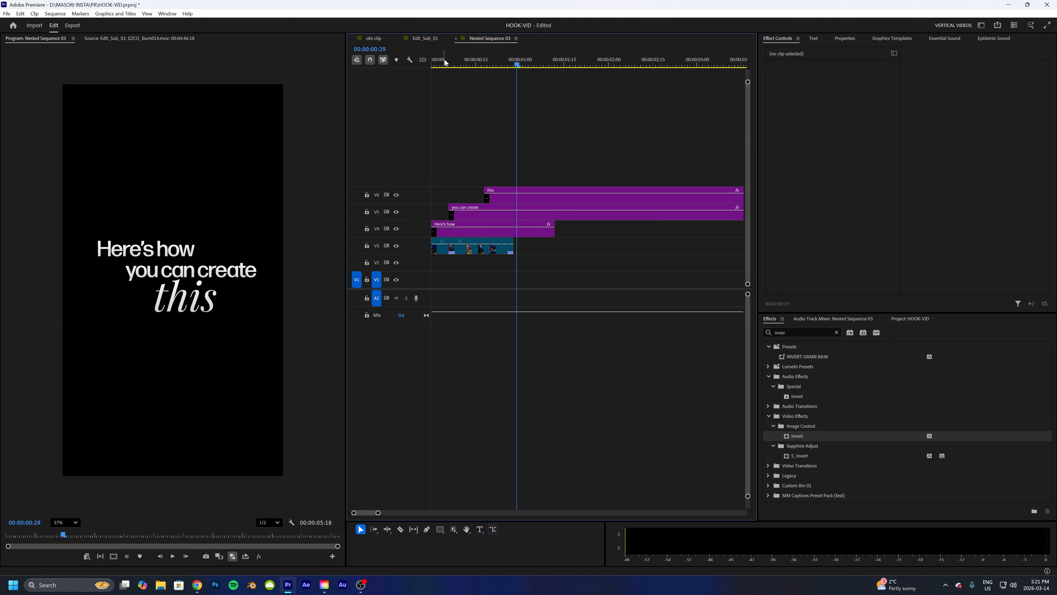
{"action": "key", "text": "Home"}
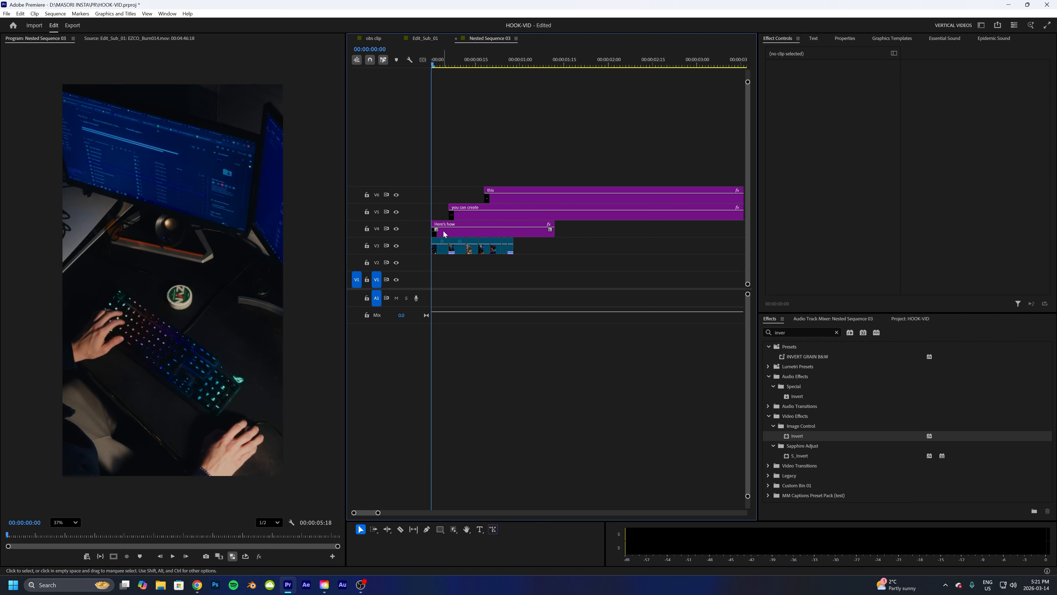
{"action": "left_click", "coordinate": [443, 230]}
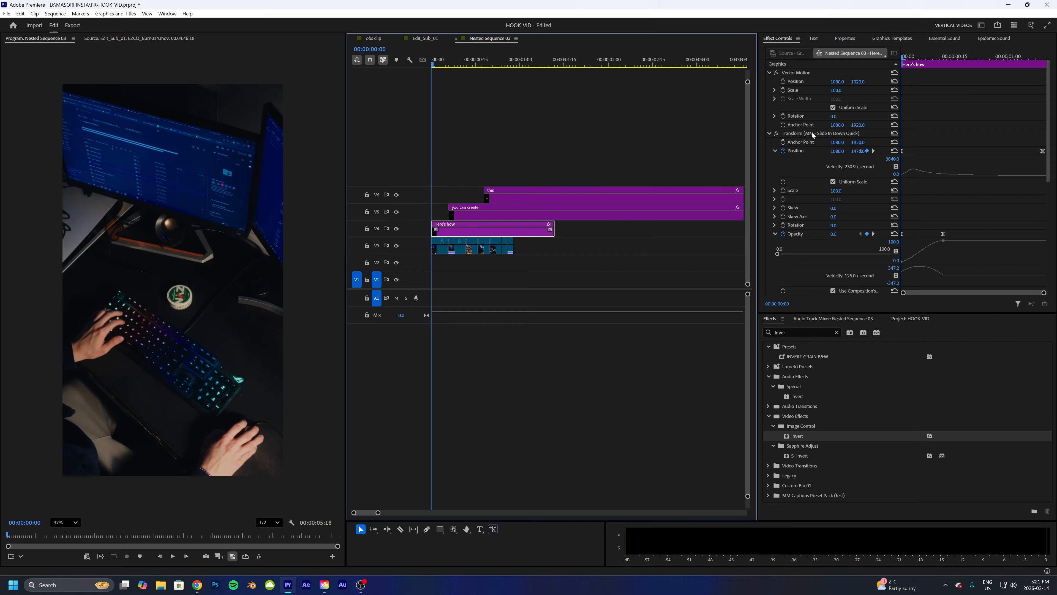
- Search the effects for transform and review the "Here's how" clip's Transform settings
{"action": "double_click", "coordinate": [791, 332]}
{"action": "type", "text": "trea"}
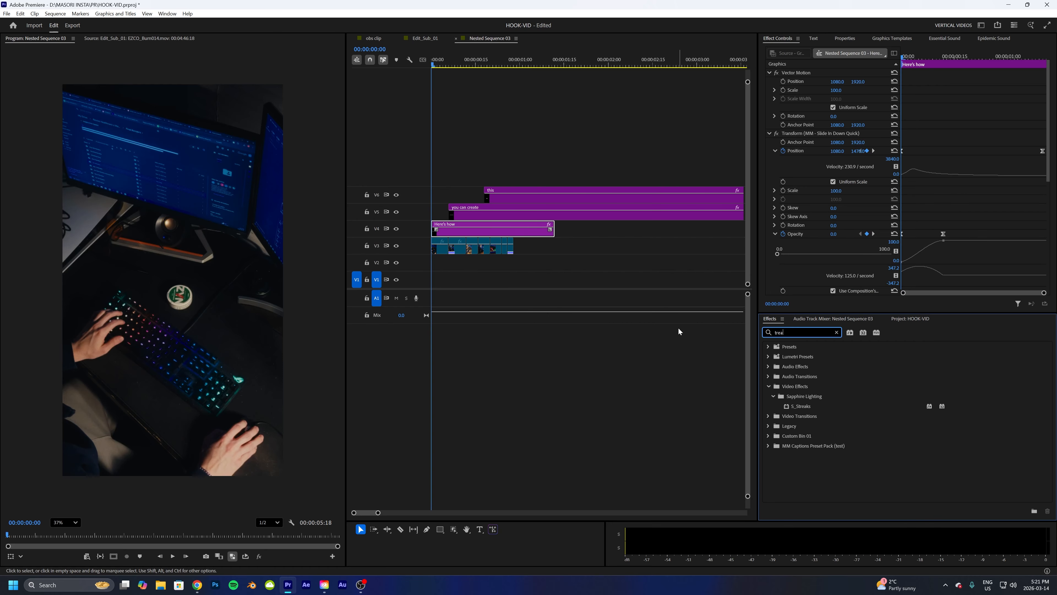
{"action": "key", "text": "BackSpace"}
{"action": "key", "text": "BackSpace"}
{"action": "type", "text": "ansform"}
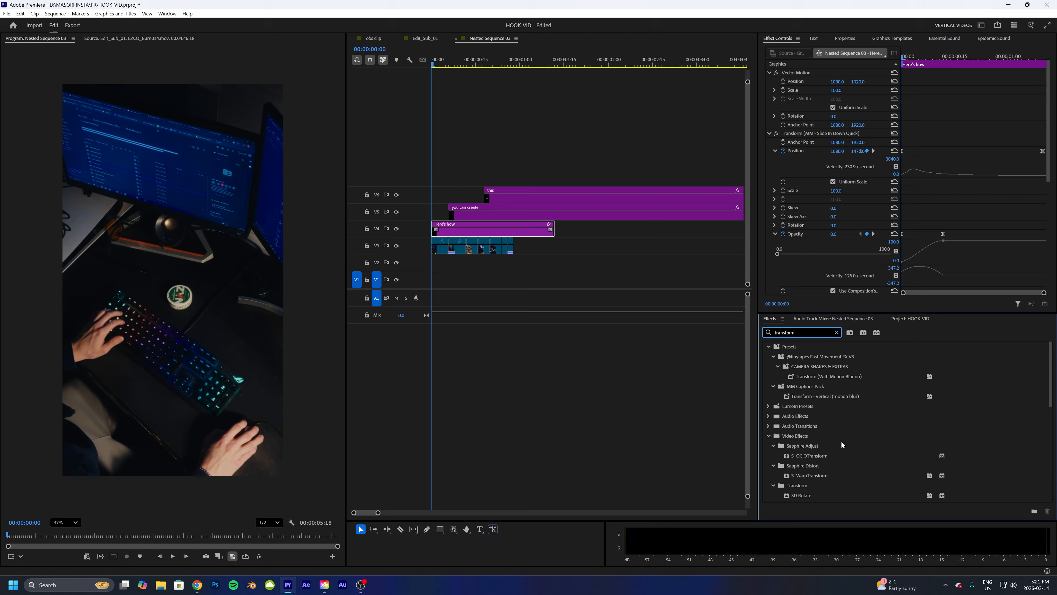
{"action": "scroll", "coordinate": [841, 441], "scroll_direction": "down", "scroll_amount": 5}
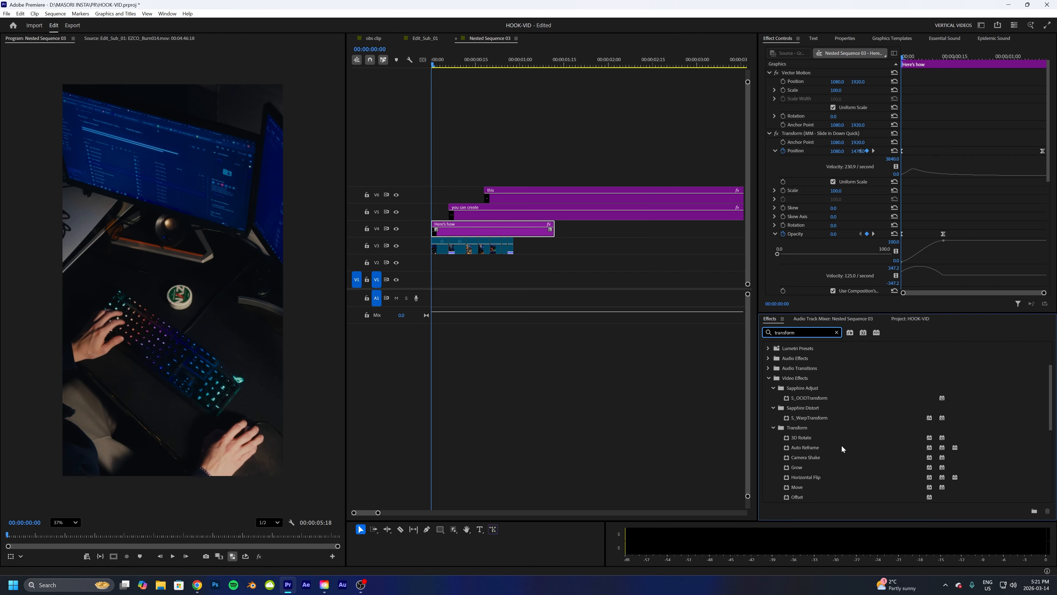
{"action": "scroll", "coordinate": [807, 439], "scroll_direction": "up", "scroll_amount": 2}
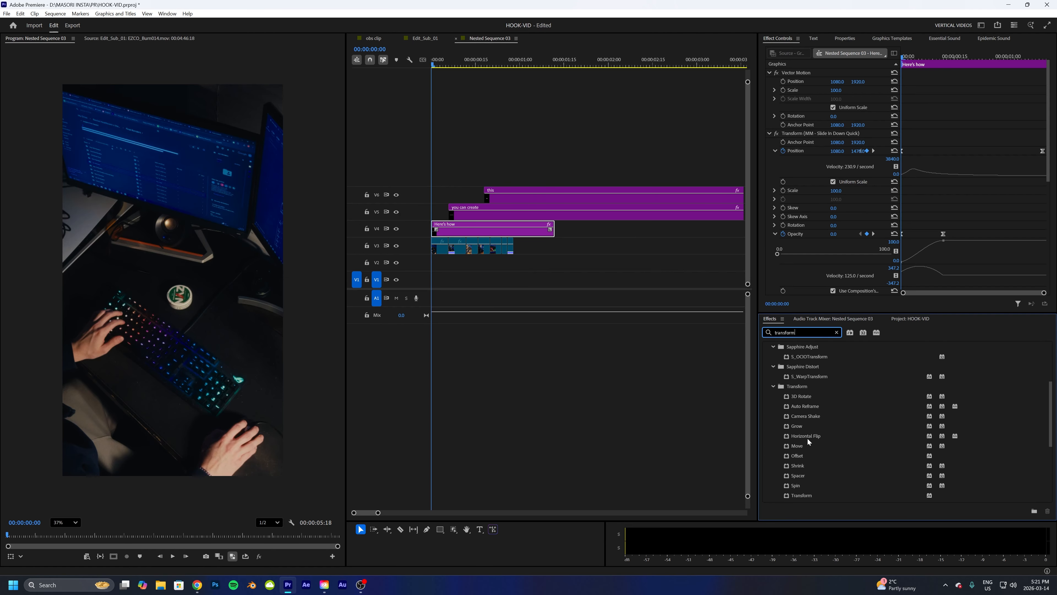
{"action": "scroll", "coordinate": [792, 427], "scroll_direction": "down", "scroll_amount": 2}
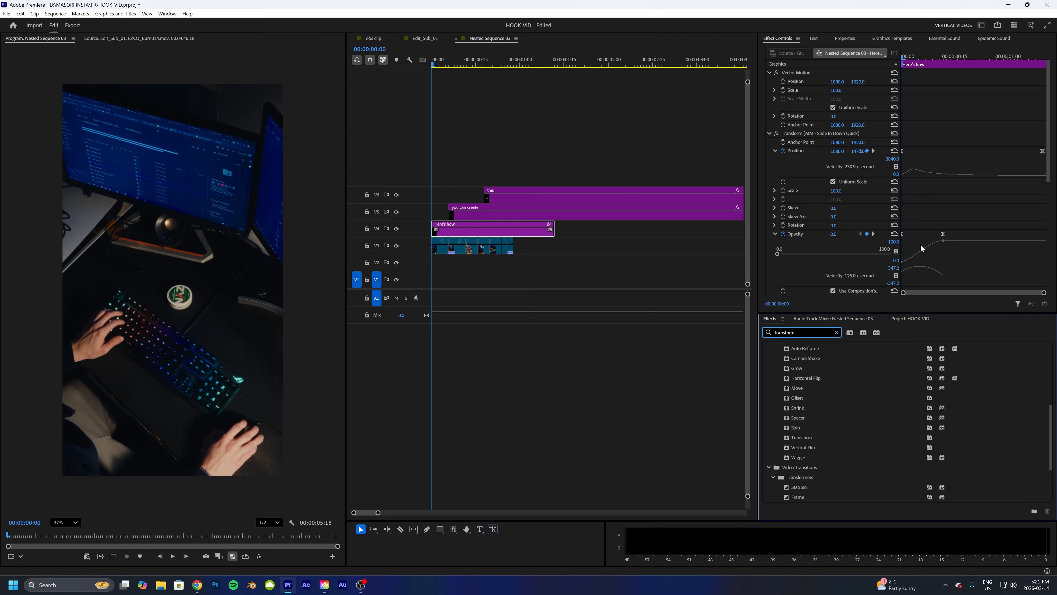
{"action": "scroll", "coordinate": [931, 195], "scroll_direction": "down", "scroll_amount": 3}
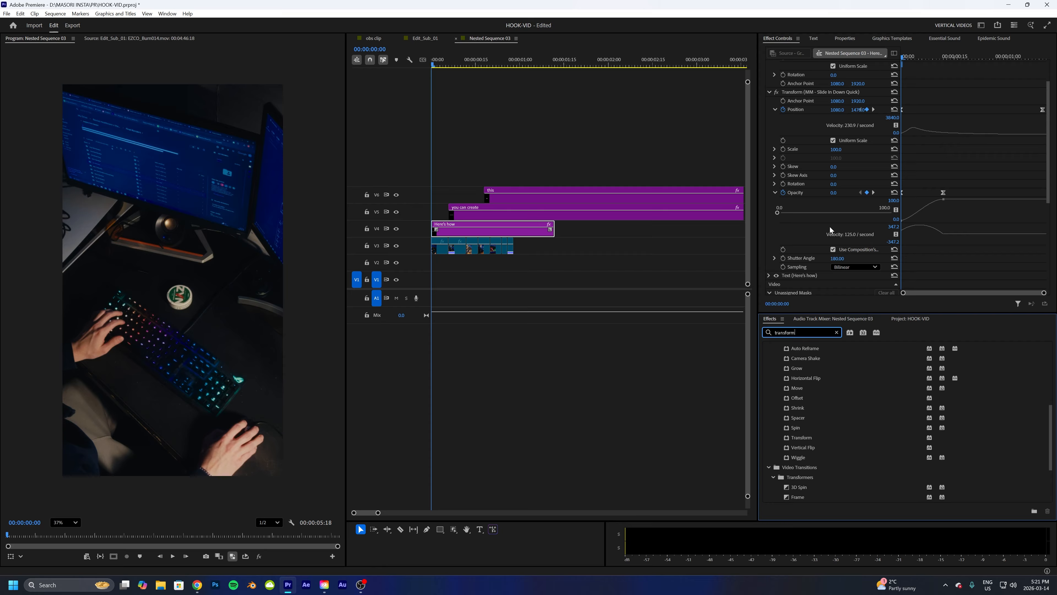
{"action": "scroll", "coordinate": [830, 229], "scroll_direction": "up", "scroll_amount": 1}
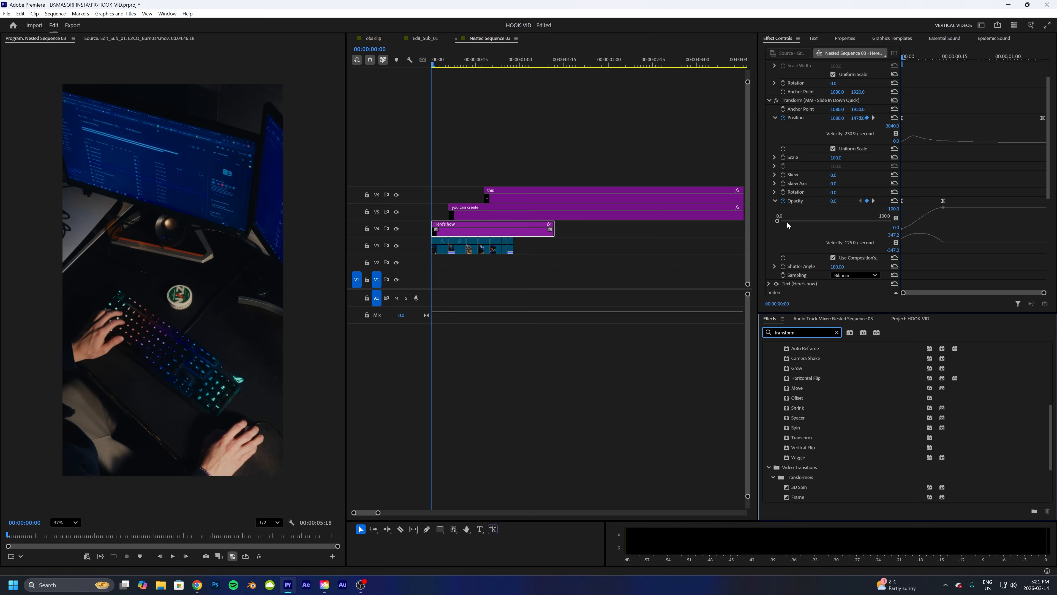
- Scrub the "Here's how" title animation and its Transform keyframe graphs
{"action": "left_click_drag", "start_coordinate": [433, 66], "coordinate": [472, 70]}
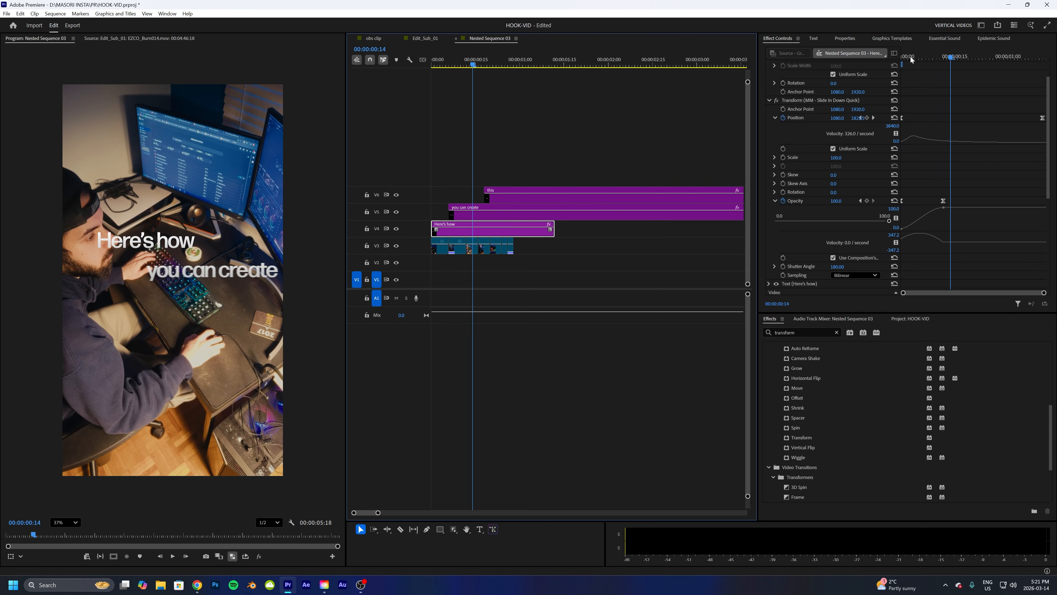
{"action": "left_click", "coordinate": [903, 57]}
{"action": "left_click_drag", "start_coordinate": [904, 57], "coordinate": [925, 58]}
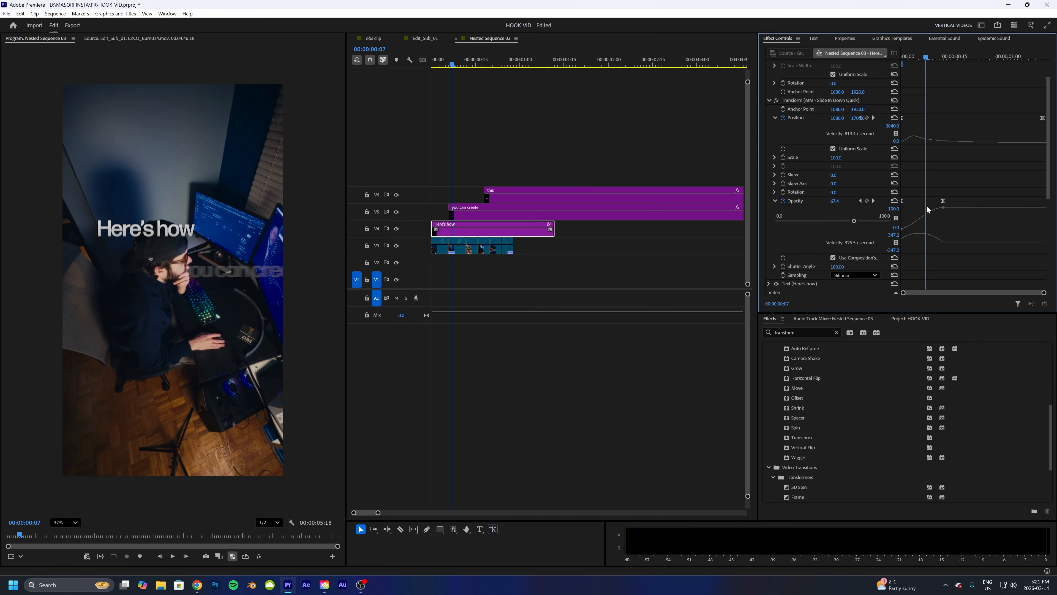
{"action": "left_click", "coordinate": [360, 585]}
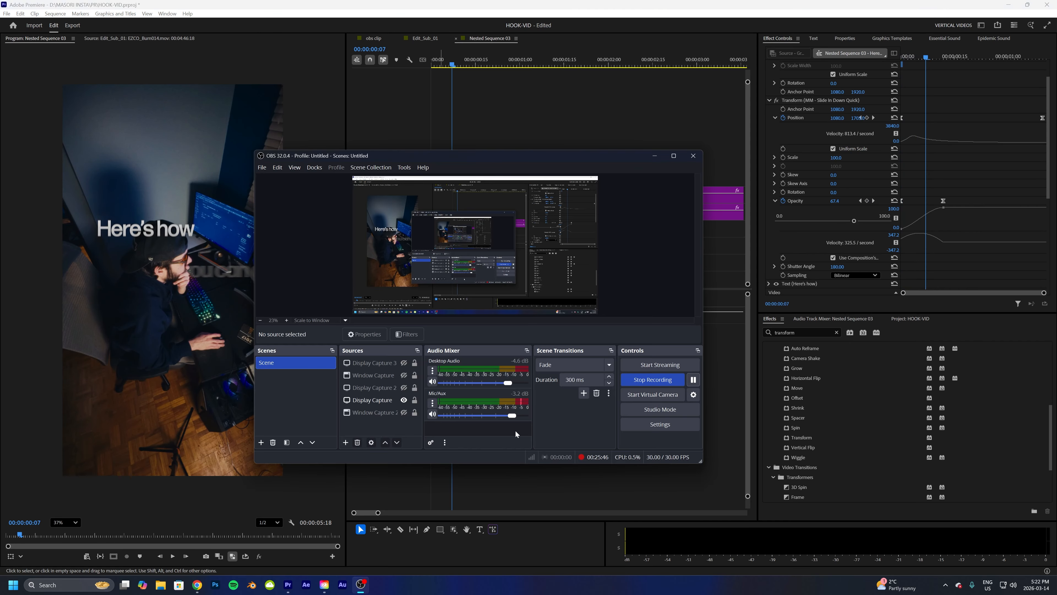
{"action": "left_click", "coordinate": [655, 155]}
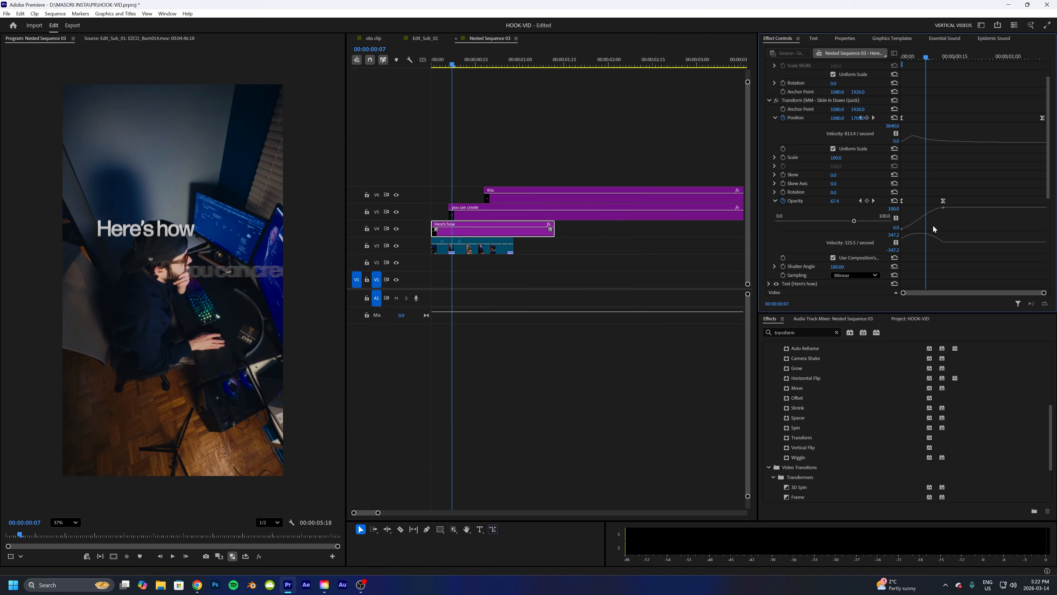
- Step through the "Here's how" title's Position keyframes and play its slide-in animation from the start
{"action": "left_click_drag", "start_coordinate": [923, 60], "coordinate": [902, 61]}
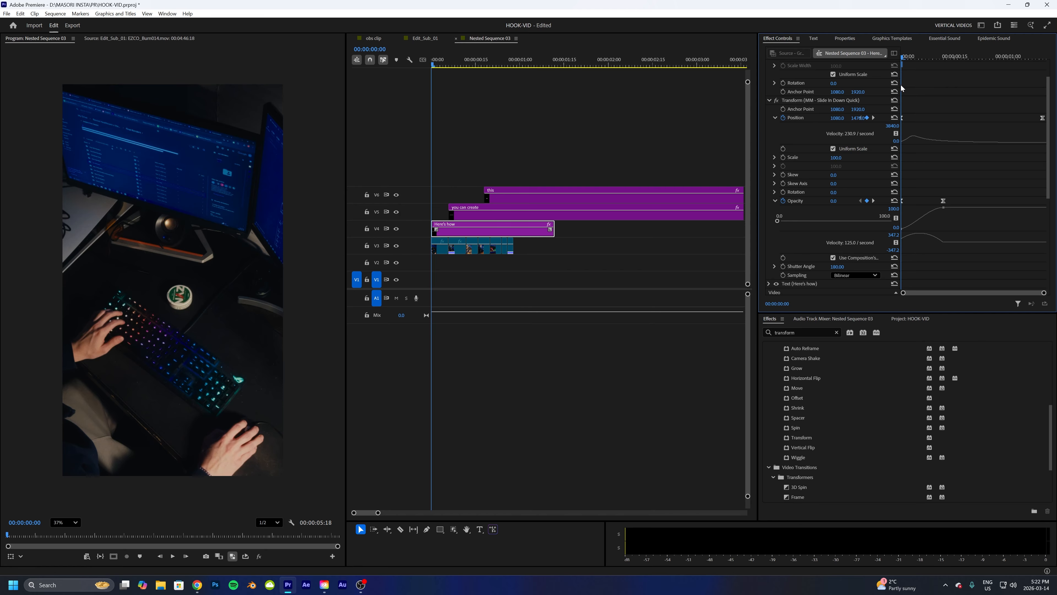
{"action": "left_click", "coordinate": [903, 119]}
{"action": "left_click", "coordinate": [1043, 119]}
{"action": "left_click_drag", "start_coordinate": [433, 69], "coordinate": [451, 70]}
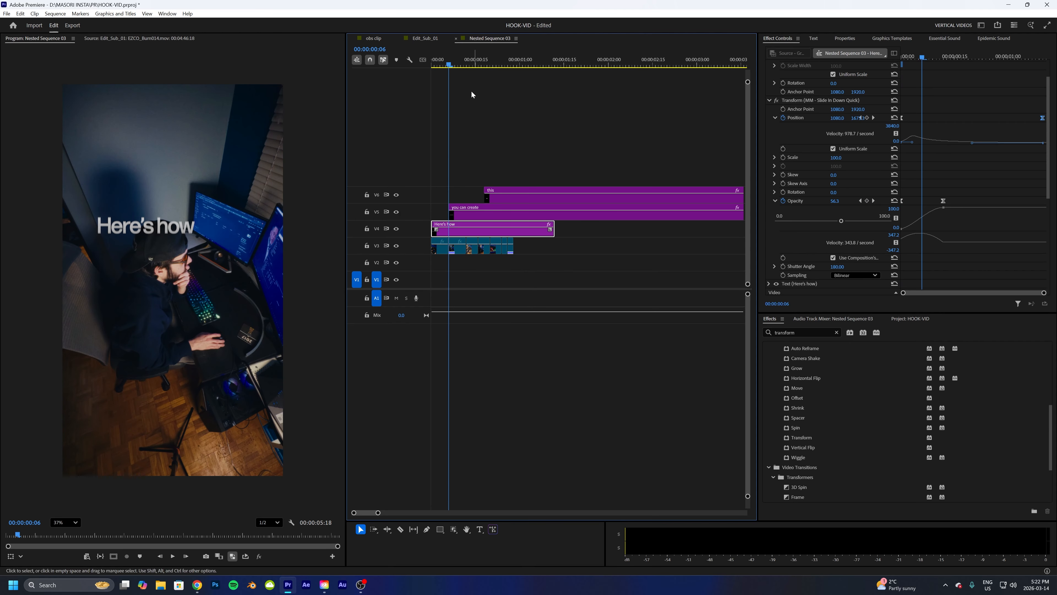
{"action": "left_click_drag", "start_coordinate": [441, 64], "coordinate": [427, 65]}
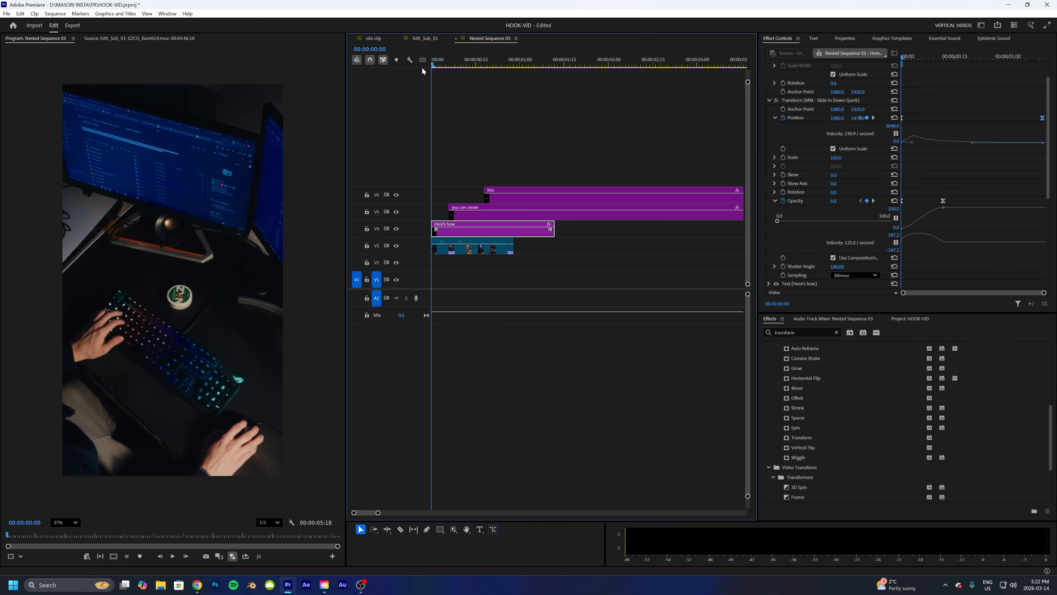
{"action": "key", "text": "space"}
{"action": "key", "text": "space"}
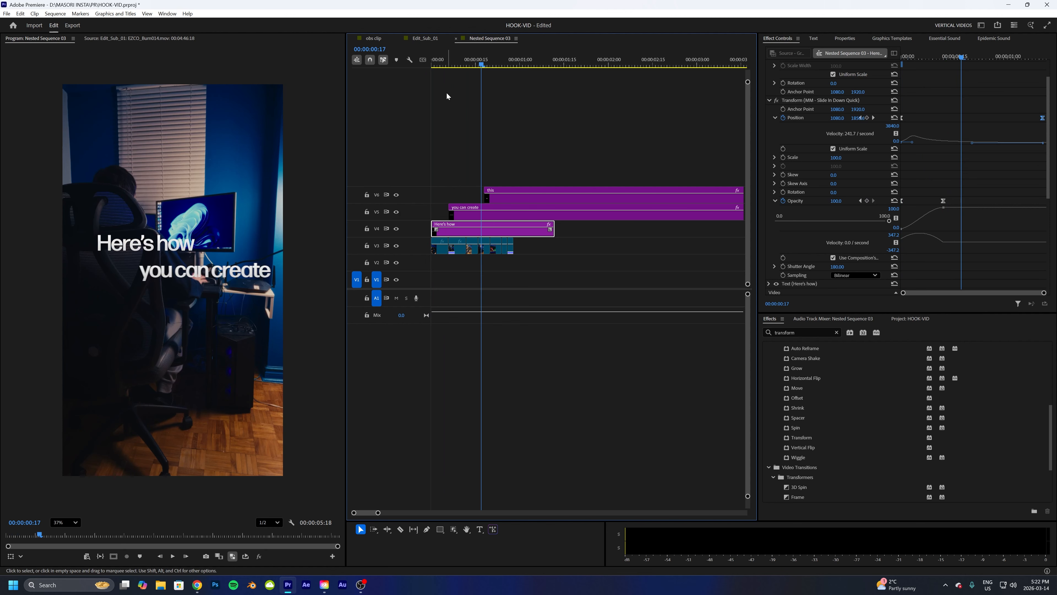
- Select the "you can create" title clip, expand its Transform effect and scrub its slide-in animation
{"action": "left_click", "coordinate": [503, 216]}
{"action": "left_click", "coordinate": [435, 63]}
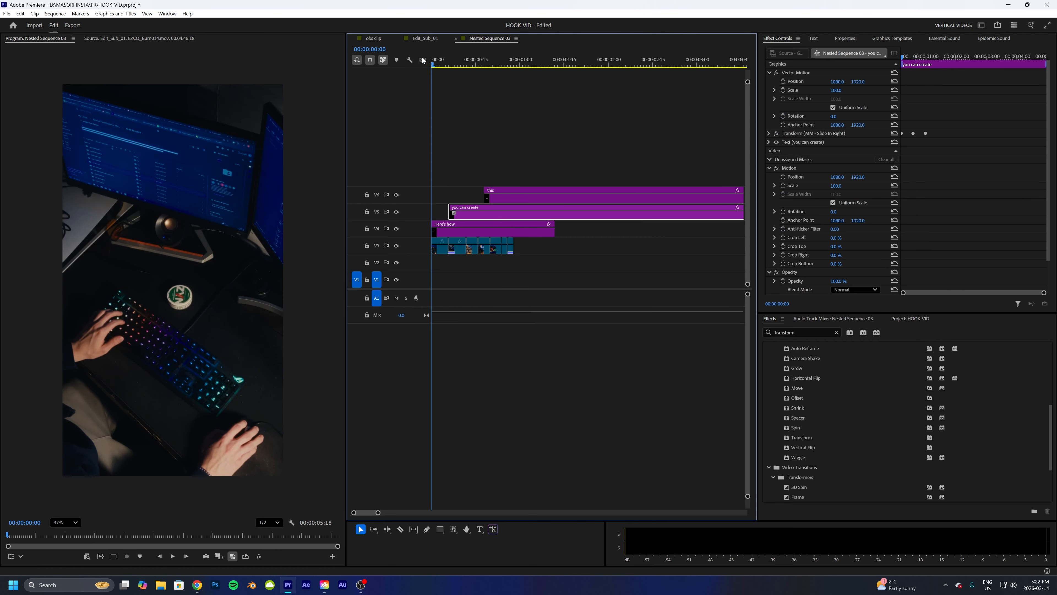
{"action": "left_click_drag", "start_coordinate": [436, 68], "coordinate": [520, 84]}
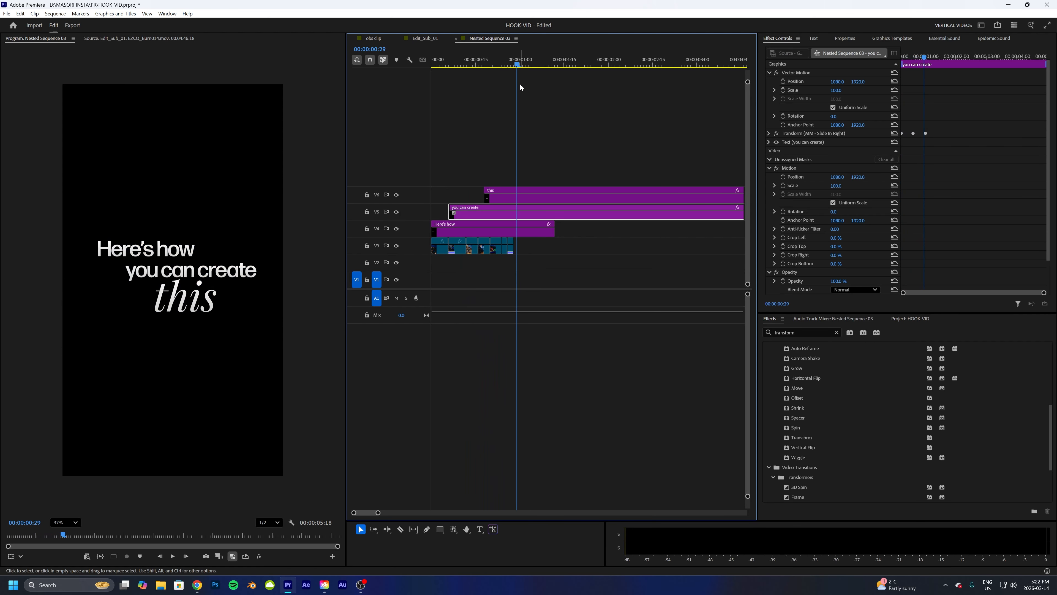
{"action": "left_click", "coordinate": [768, 133]}
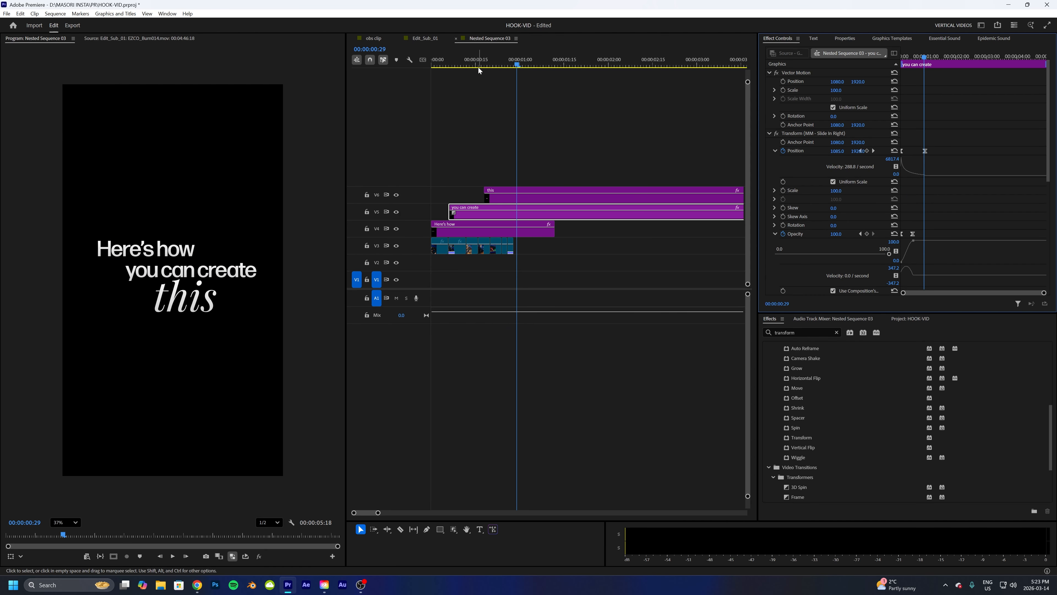
{"action": "mouse_move", "coordinate": [479, 67]}
{"action": "left_mouse_down"}
{"action": "mouse_move", "coordinate": [488, 63]}
{"action": "mouse_move", "coordinate": [466, 58]}
{"action": "mouse_move", "coordinate": [488, 65]}
{"action": "left_mouse_up"}
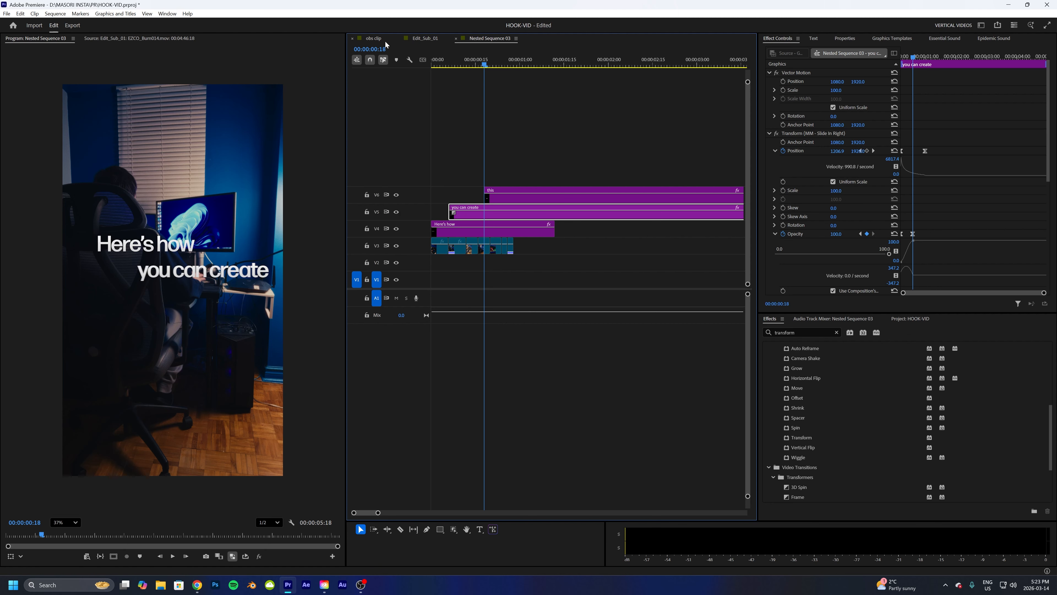
- Switch to the Edit_Sub_01 sequence and add a text graphic reading "test" past the end of the edit
{"action": "left_click", "coordinate": [415, 39]}
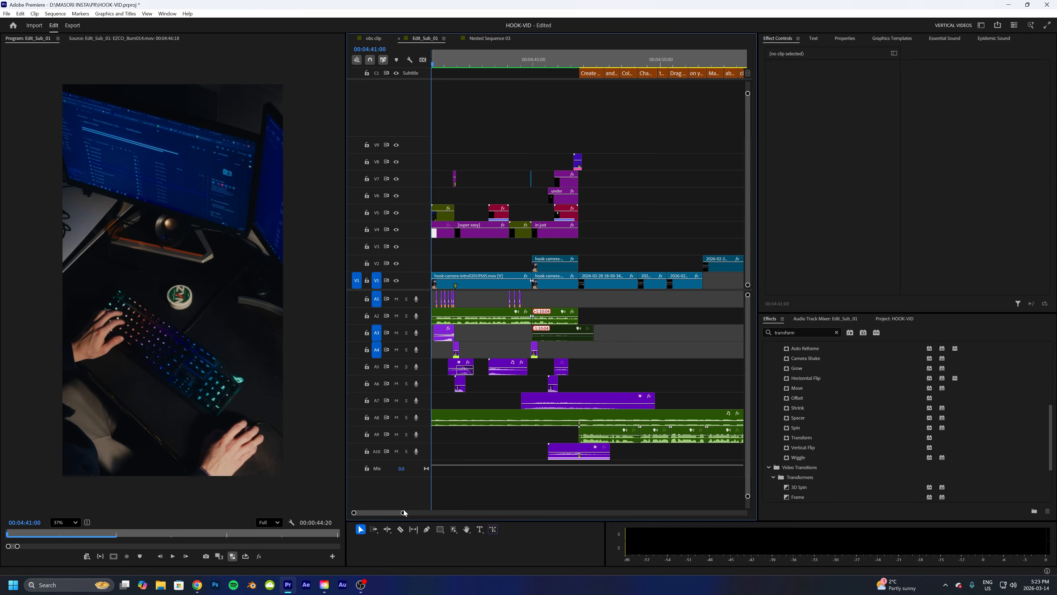
{"action": "left_click_drag", "start_coordinate": [402, 512], "coordinate": [549, 489]}
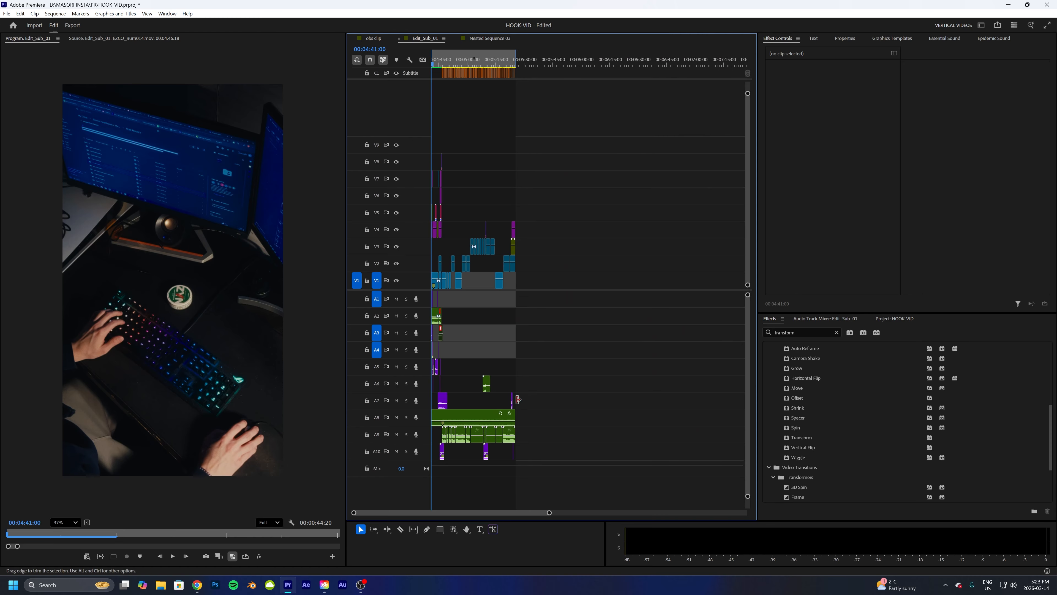
{"action": "left_click", "coordinate": [525, 54]}
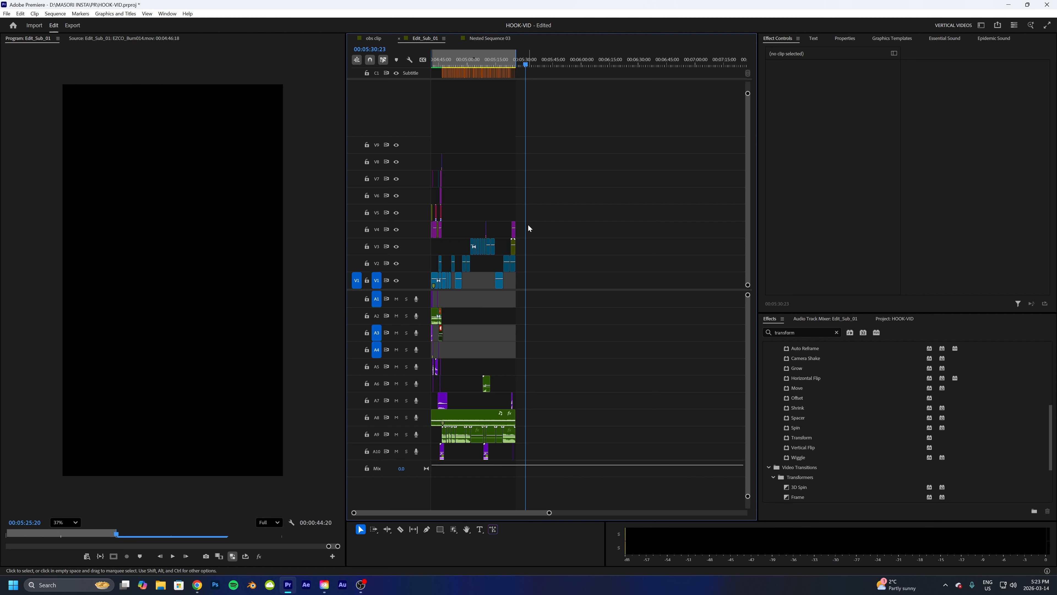
{"action": "key", "text": "t"}
{"action": "left_click", "coordinate": [141, 240]}
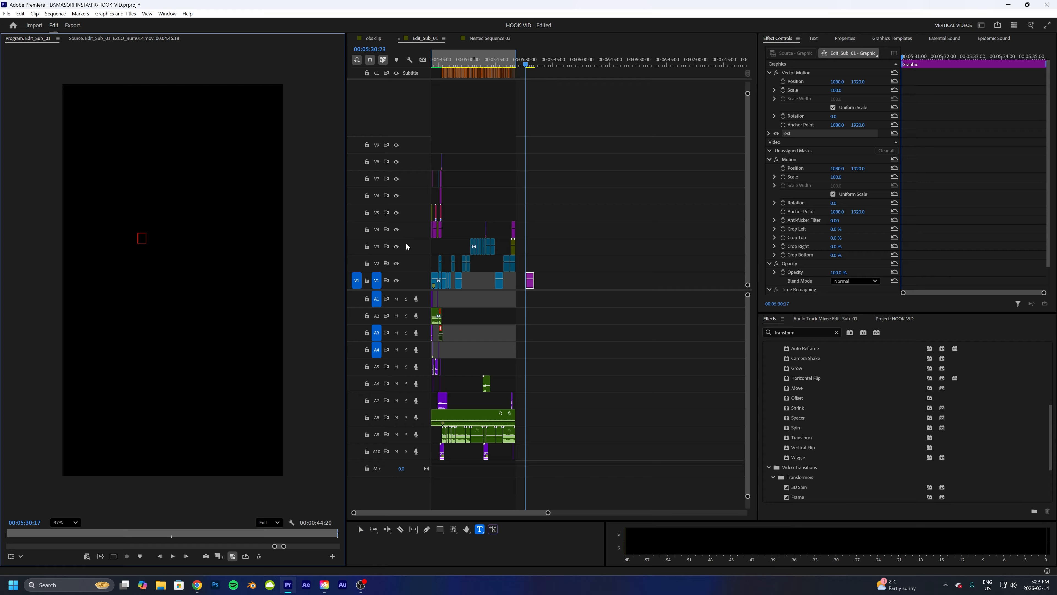
{"action": "type", "text": "test"}
{"action": "double_click", "coordinate": [162, 238]}
- Set the text's font to Forma DJR Banner in the Medium style
{"action": "left_click", "coordinate": [844, 38]}
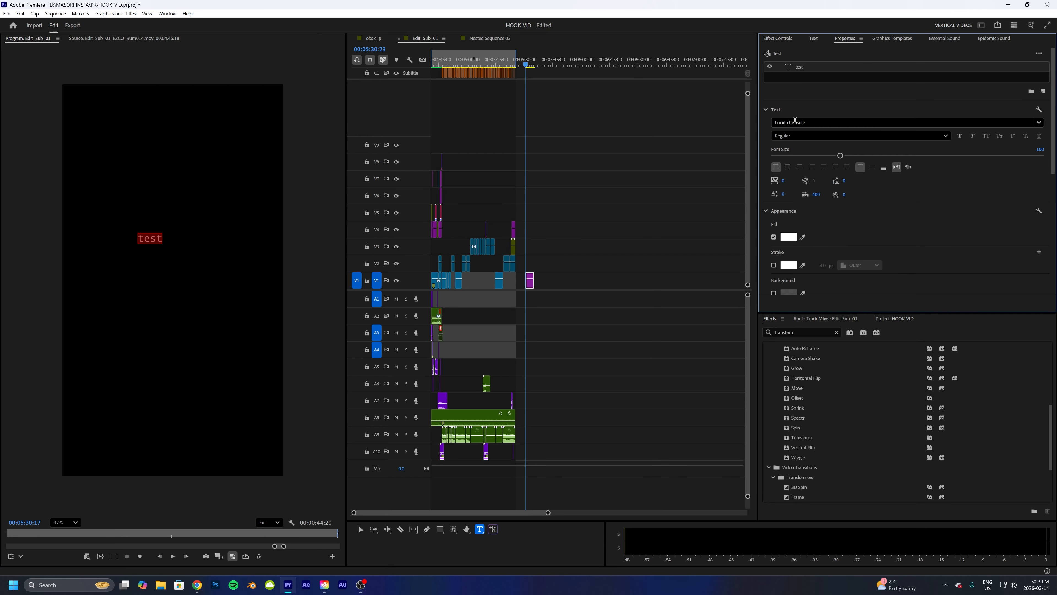
{"action": "left_click", "coordinate": [803, 123]}
{"action": "left_click", "coordinate": [794, 137]}
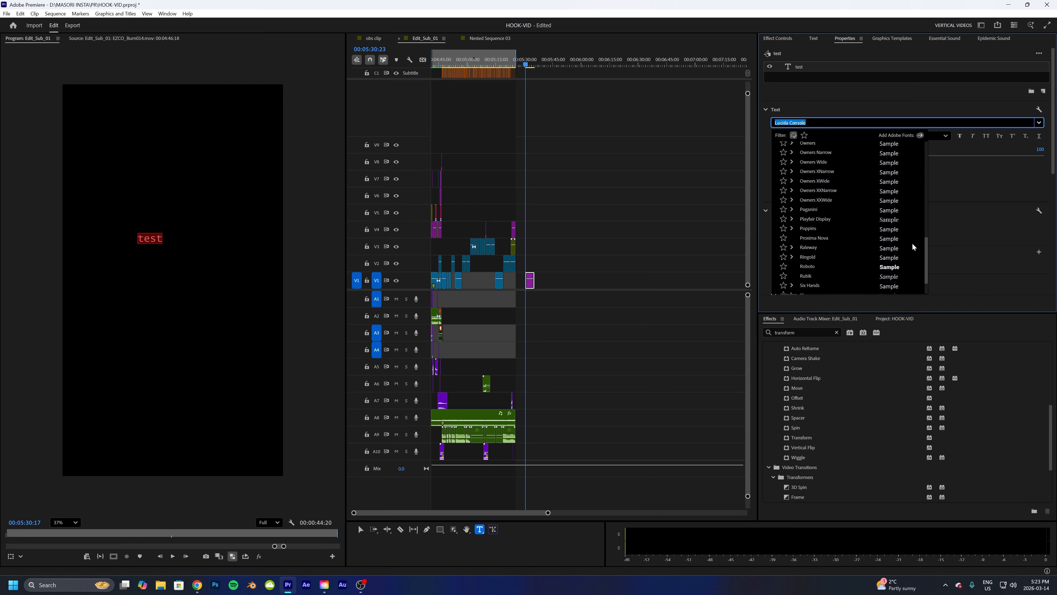
{"action": "left_click_drag", "start_coordinate": [923, 169], "coordinate": [923, 154]}
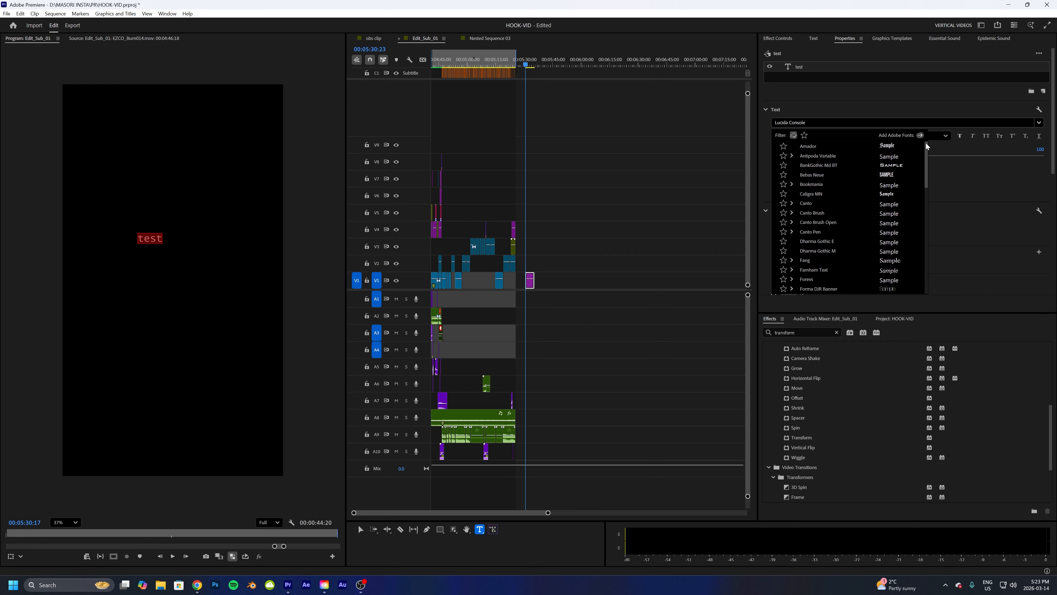
{"action": "left_click", "coordinate": [819, 287]}
{"action": "left_click", "coordinate": [814, 135]}
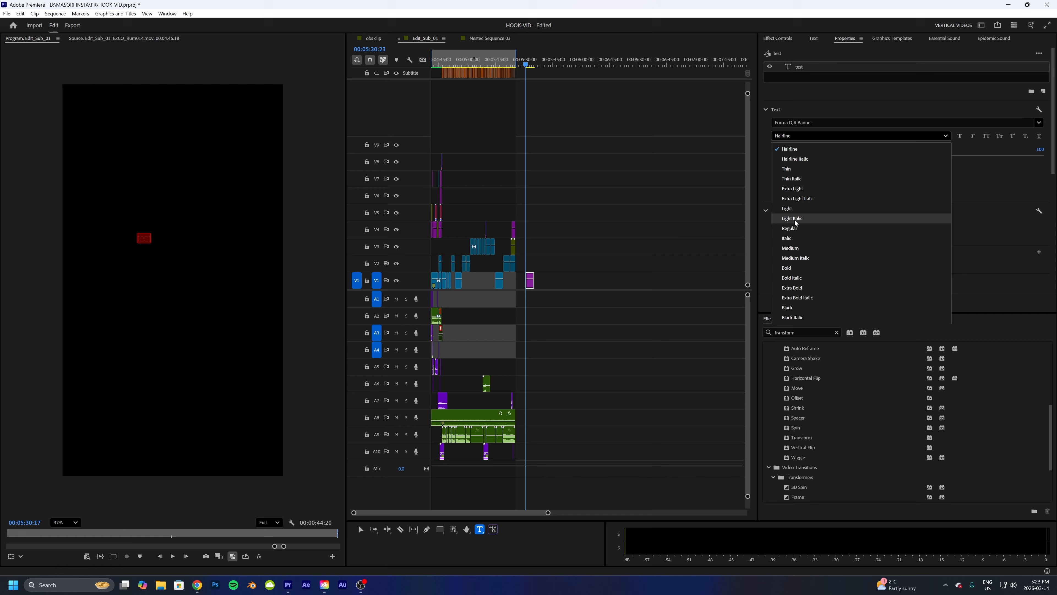
{"action": "left_click", "coordinate": [794, 248]}
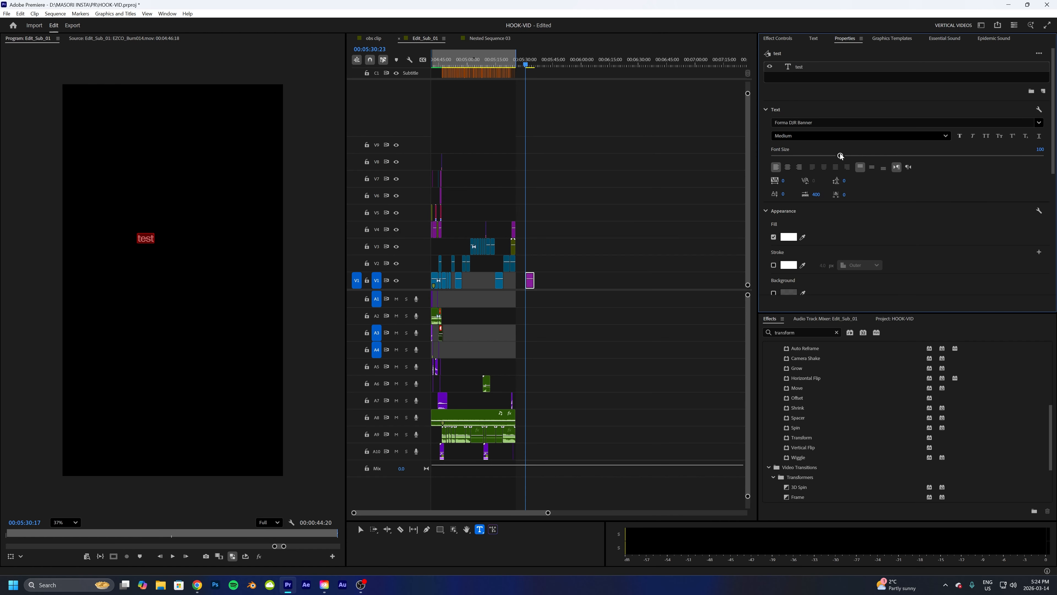
- Increase the text's font size and center it horizontally and vertically in the frame
{"action": "left_click_drag", "start_coordinate": [840, 155], "coordinate": [951, 155]}
{"action": "scroll", "coordinate": [965, 200], "scroll_direction": "down", "scroll_amount": 5}
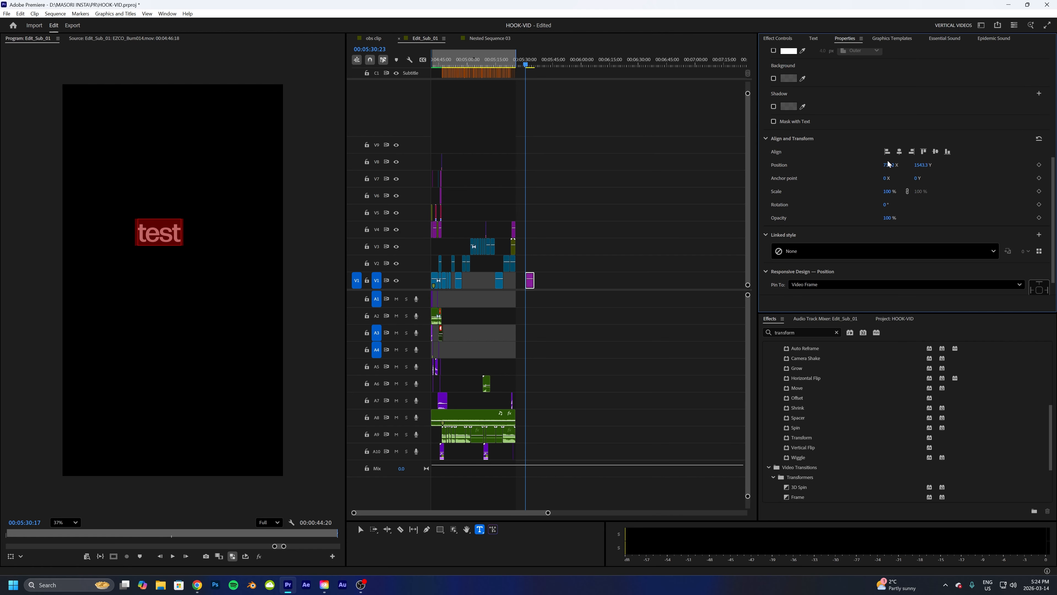
{"action": "left_click", "coordinate": [899, 152]}
{"action": "left_click", "coordinate": [936, 152]}
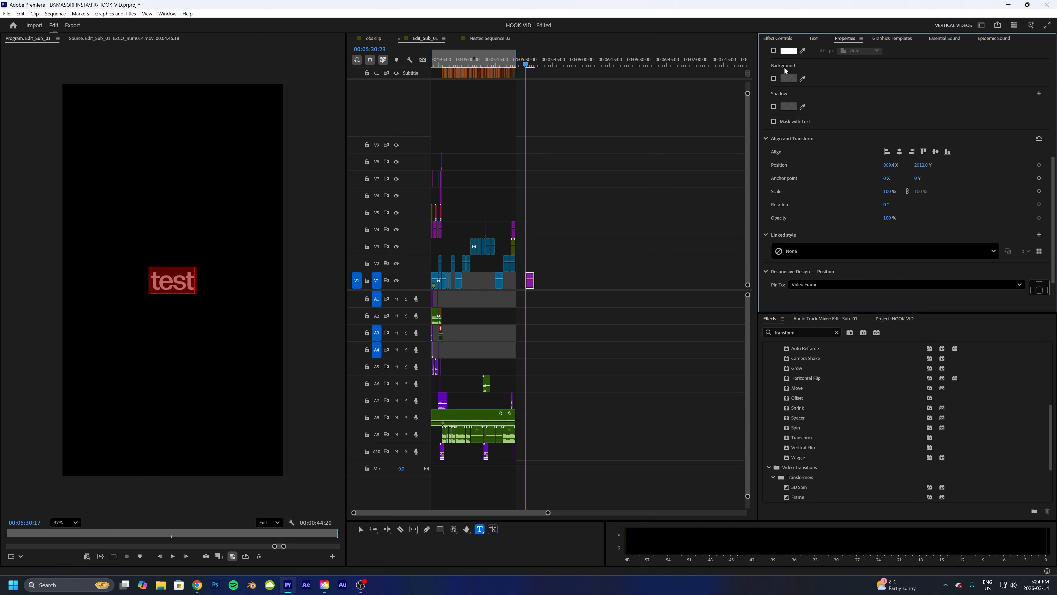
- Apply the Transform effect to the "test" graphic clip
{"action": "left_click", "coordinate": [774, 39]}
{"action": "left_click", "coordinate": [600, 186]}
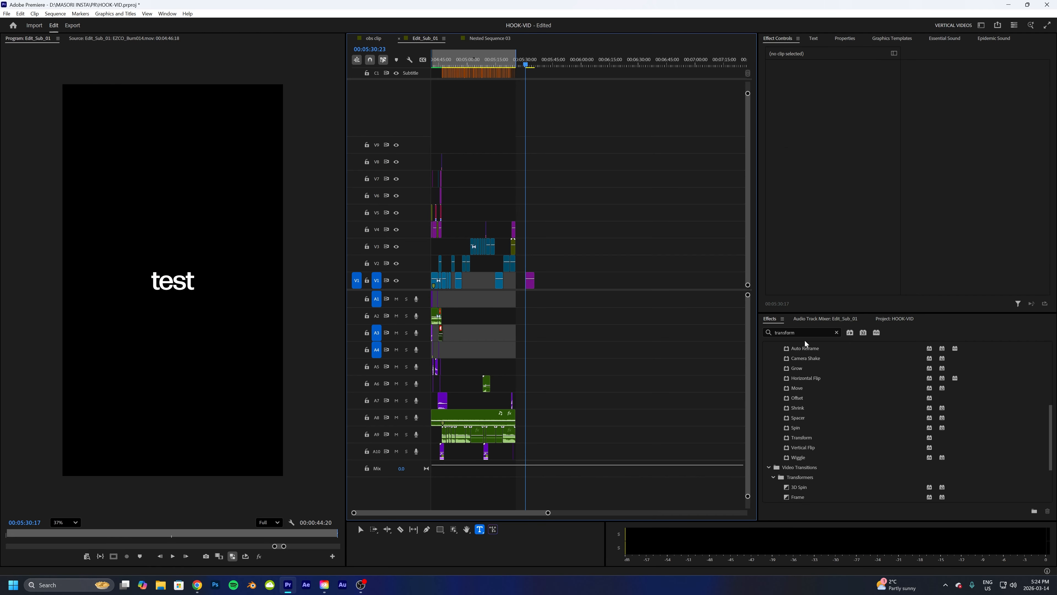
{"action": "left_click_drag", "start_coordinate": [801, 438], "coordinate": [530, 283]}
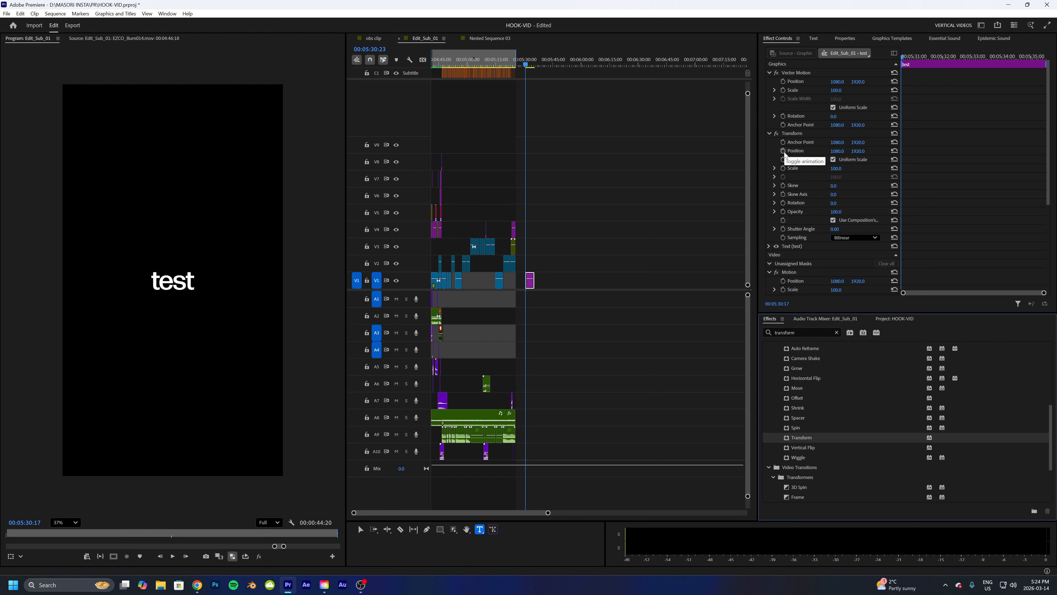
- Keyframe the Transform Position so the text slides down from higher up into its default position
{"action": "left_click", "coordinate": [794, 140]}
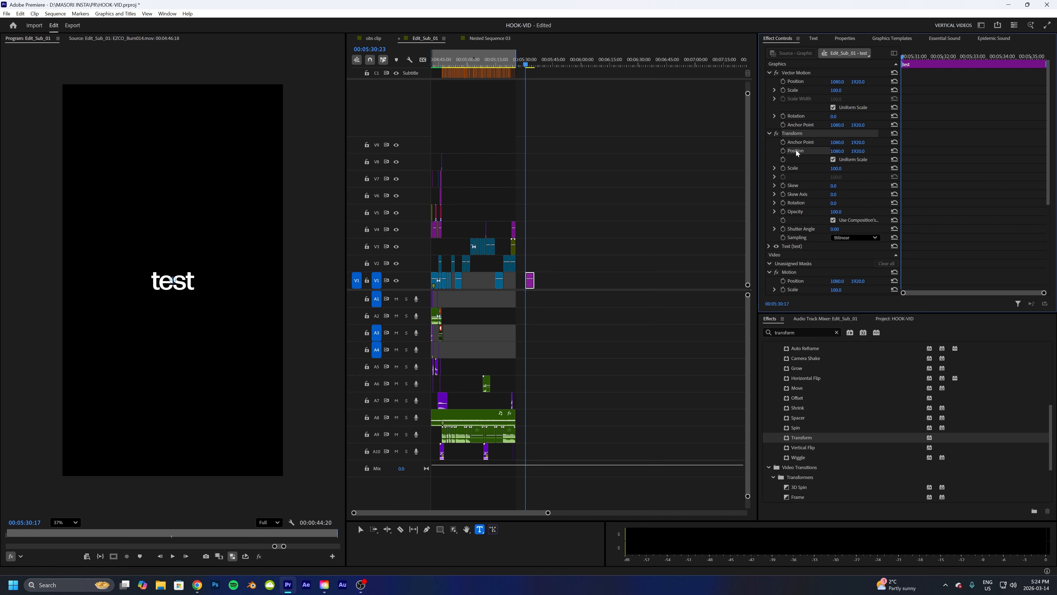
{"action": "left_click", "coordinate": [783, 151]}
{"action": "left_click_drag", "start_coordinate": [838, 151], "coordinate": [860, 151]}
{"action": "key", "text": "ctrl+z"}
{"action": "mouse_move", "coordinate": [908, 62]}
{"action": "left_mouse_down"}
{"action": "mouse_move", "coordinate": [977, 62]}
{"action": "mouse_move", "coordinate": [926, 62]}
{"action": "left_mouse_up"}
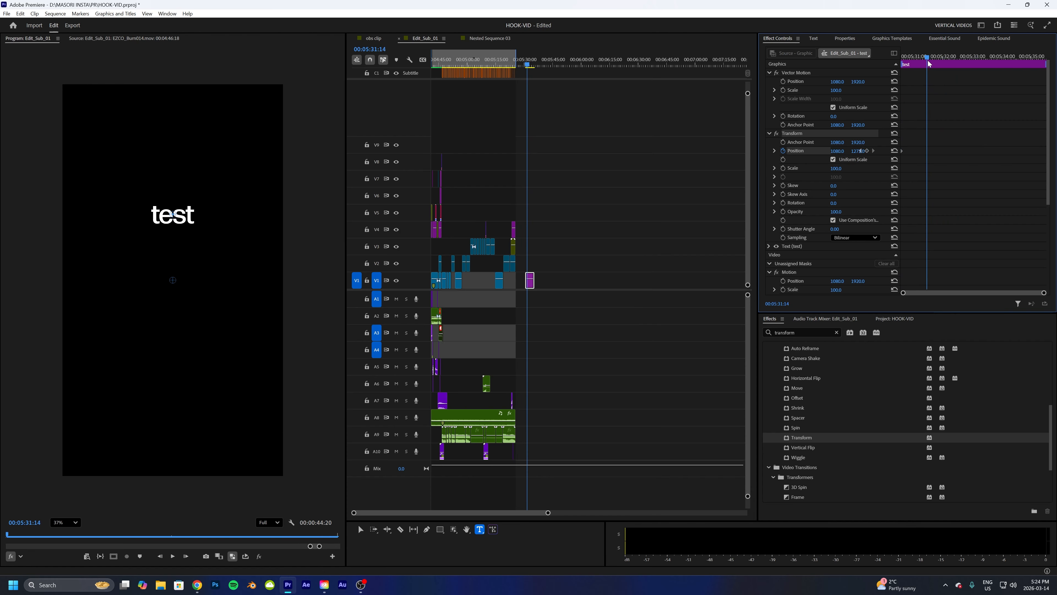
{"action": "left_click", "coordinate": [894, 151]}
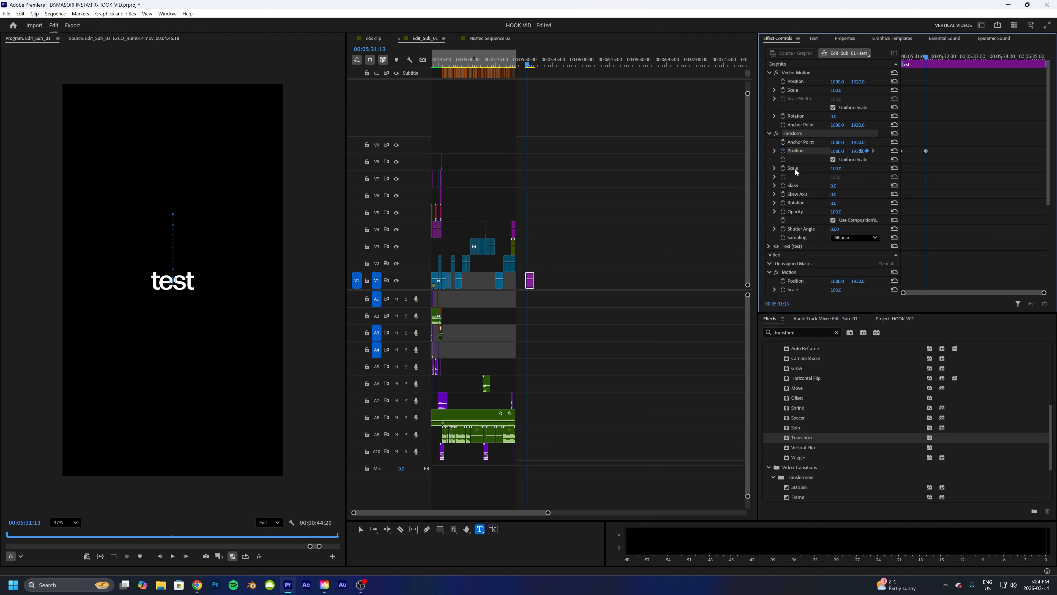
- Keyframe the Transform Opacity from 0 to 100 over the same span so the text fades in
{"action": "key", "text": "Up"}
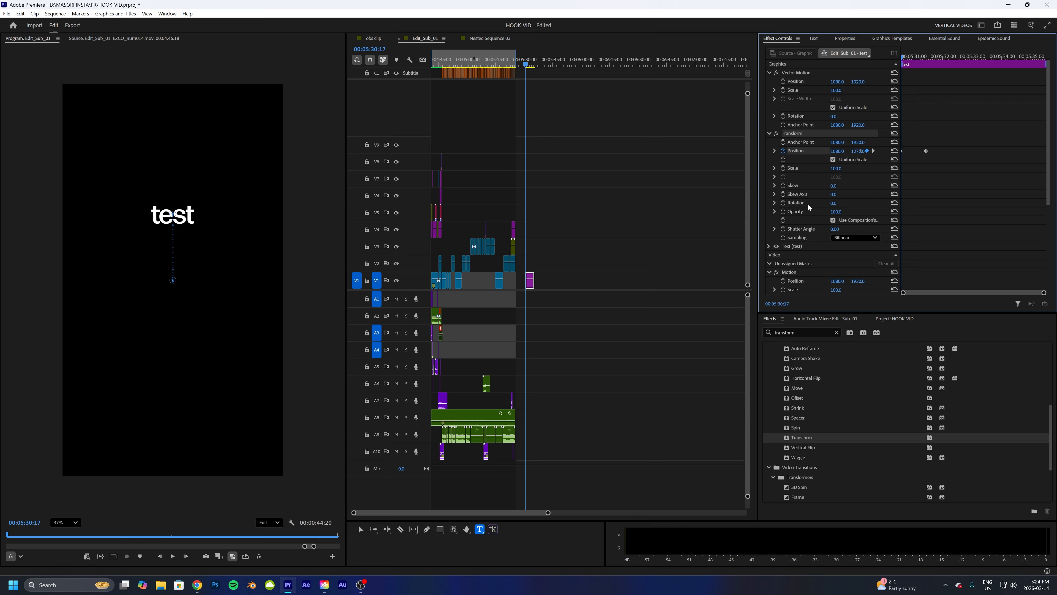
{"action": "left_click_drag", "start_coordinate": [836, 211], "coordinate": [791, 212]}
{"action": "left_click_drag", "start_coordinate": [915, 58], "coordinate": [924, 58]}
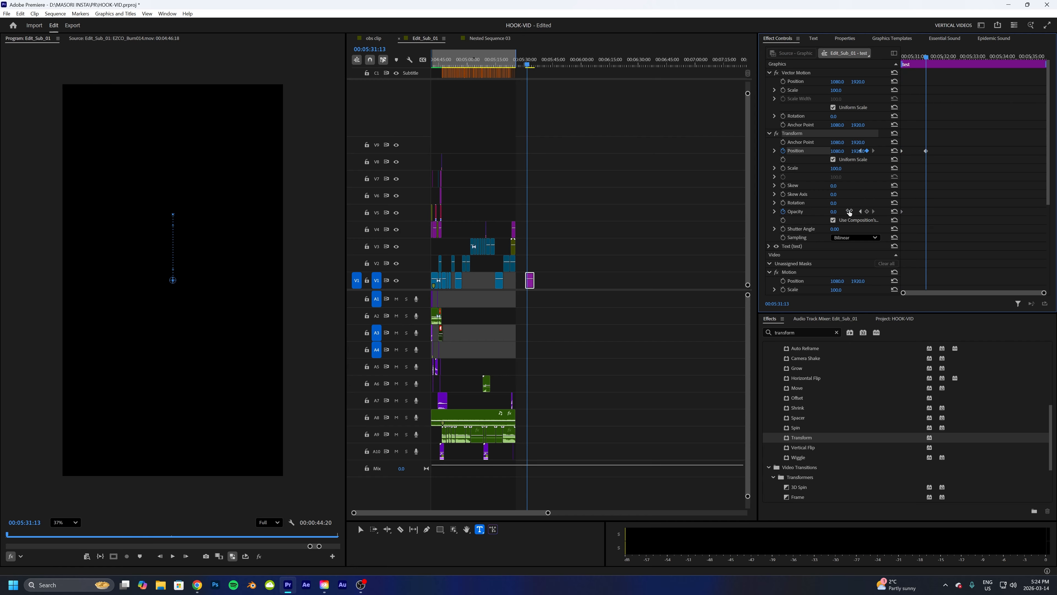
{"action": "left_click", "coordinate": [894, 212]}
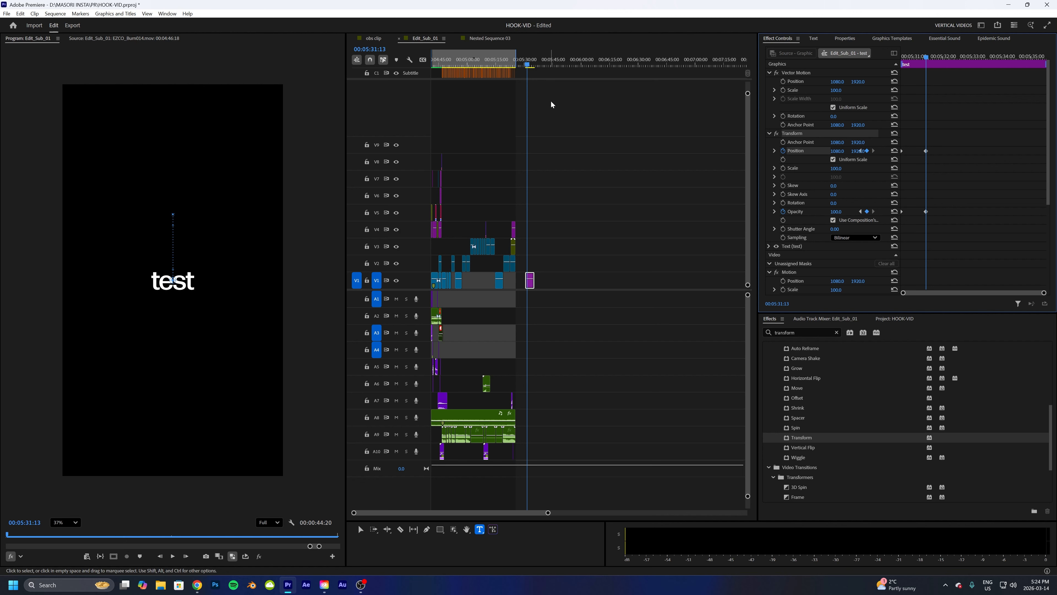
- Play back the text's slide and fade animation from its first keyframe several times
{"action": "left_click", "coordinate": [526, 64]}
{"action": "key", "text": "space"}
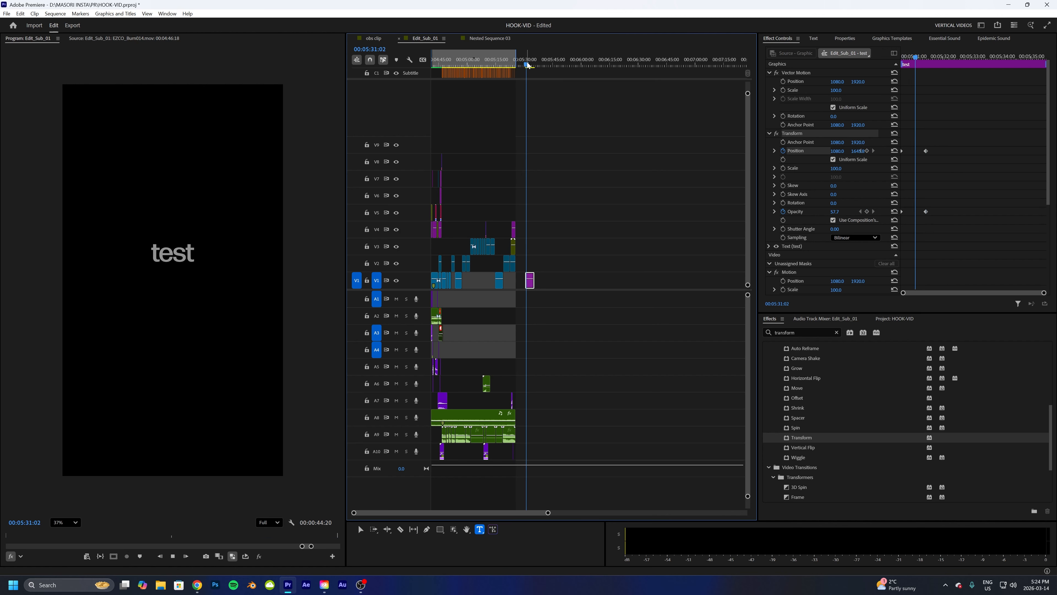
{"action": "key", "text": "space"}
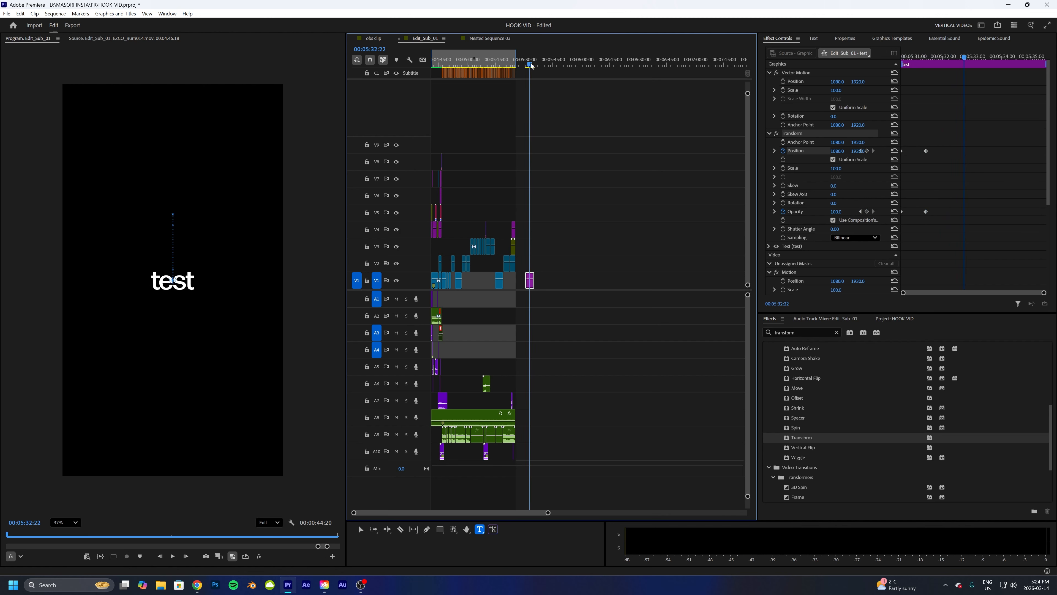
{"action": "left_click", "coordinate": [526, 64]}
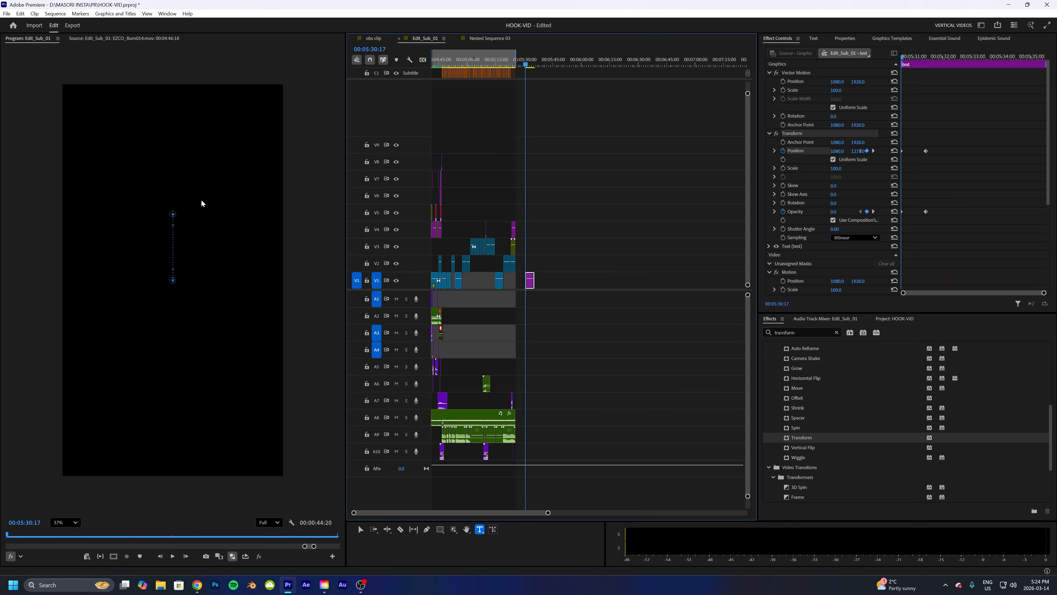
{"action": "key", "text": "space"}
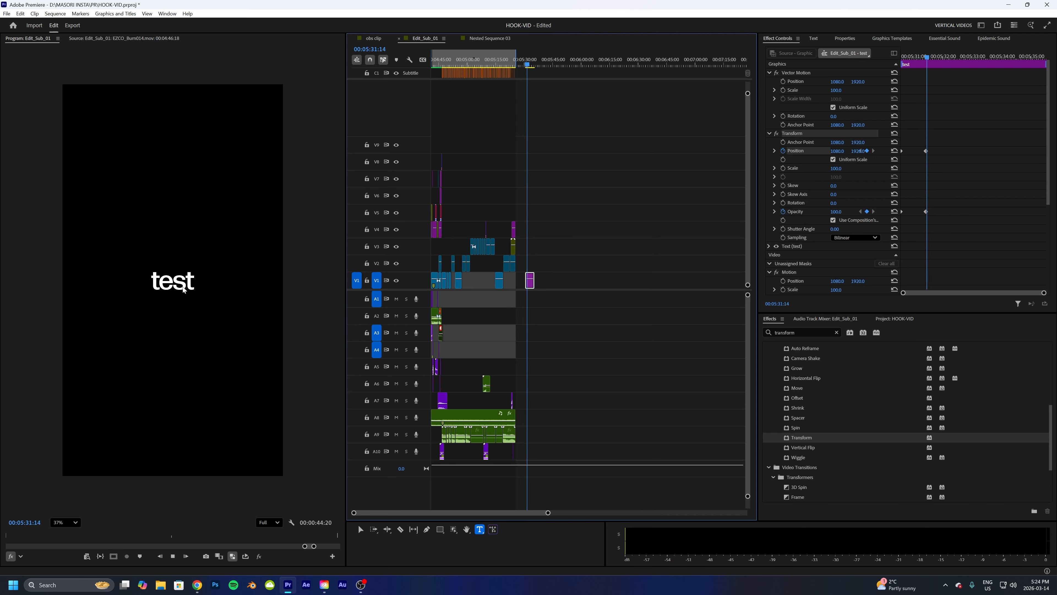
{"action": "key", "text": "space"}
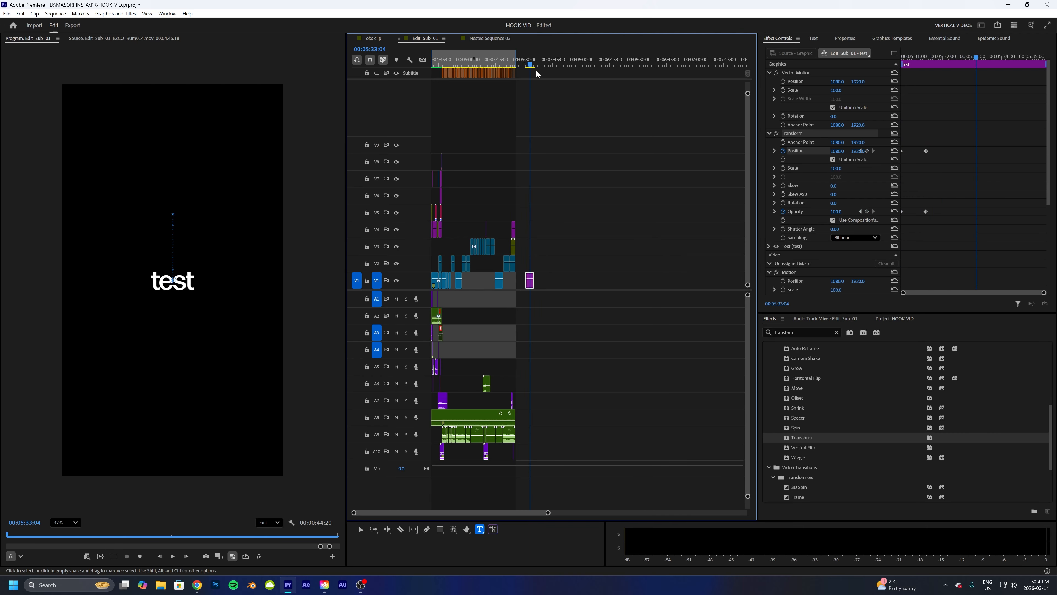
{"action": "left_click", "coordinate": [526, 64]}
{"action": "left_click_drag", "start_coordinate": [527, 64], "coordinate": [524, 65]}
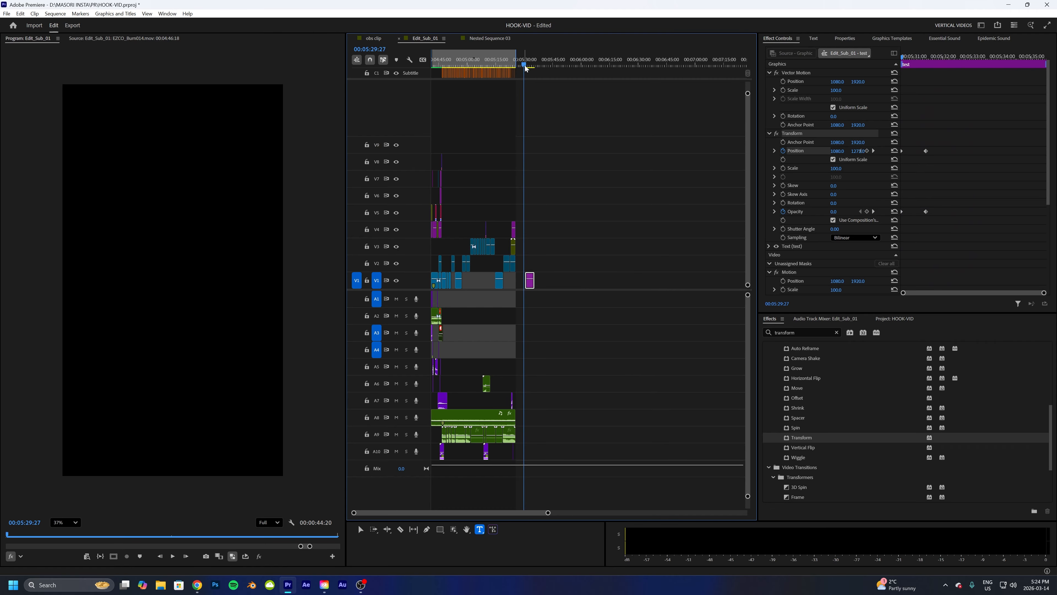
{"action": "left_click_drag", "start_coordinate": [449, 65], "coordinate": [424, 64]}
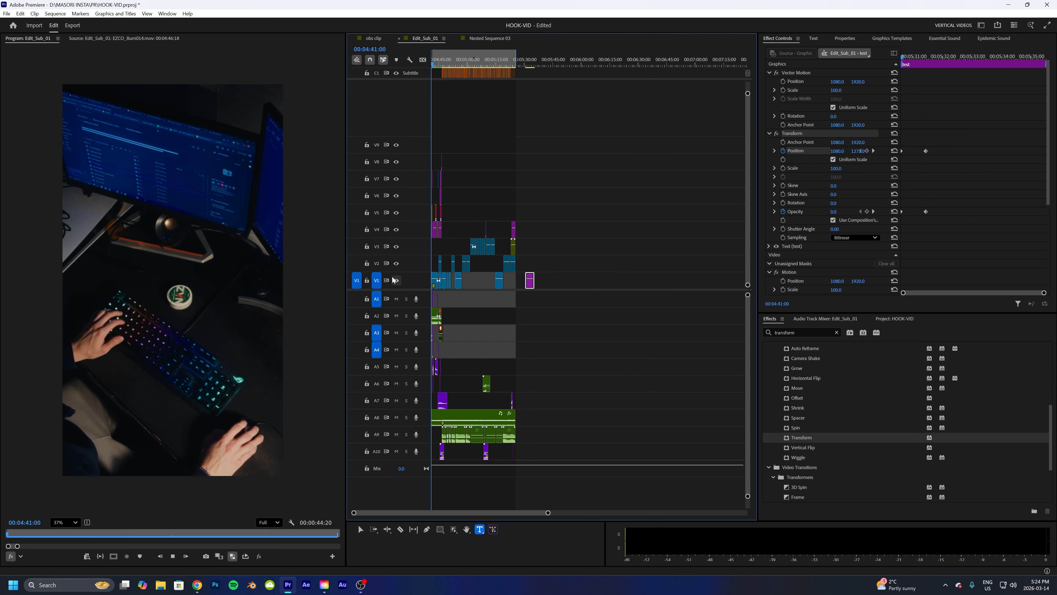
{"action": "key", "text": "space"}
{"action": "key", "text": "space"}
- Play the Nested Sequence 03 title animation from the start for comparison
{"action": "left_click", "coordinate": [483, 39]}
{"action": "key", "text": "Home"}
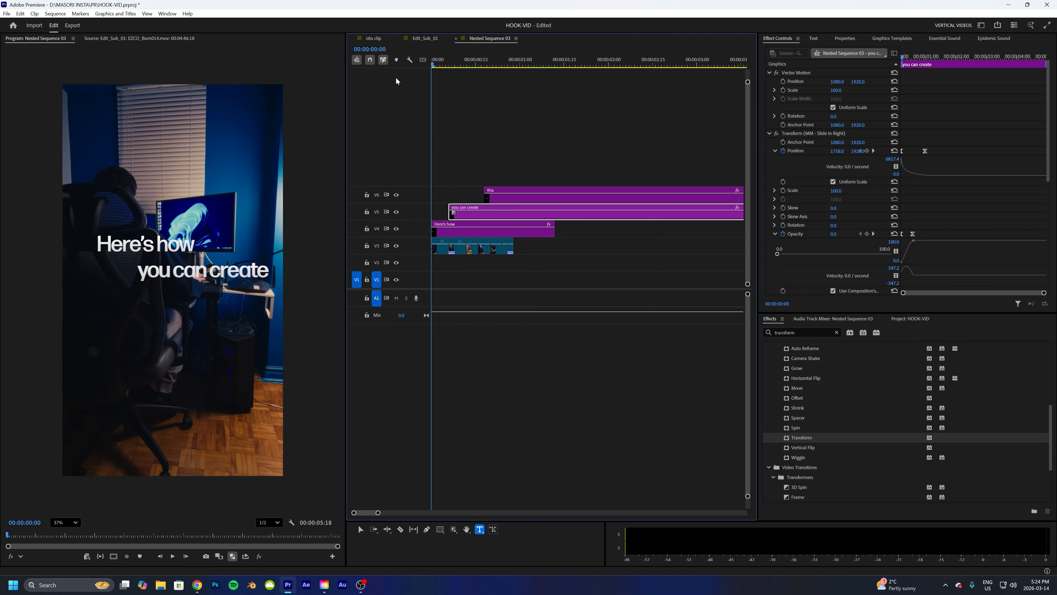
{"action": "key", "text": "space"}
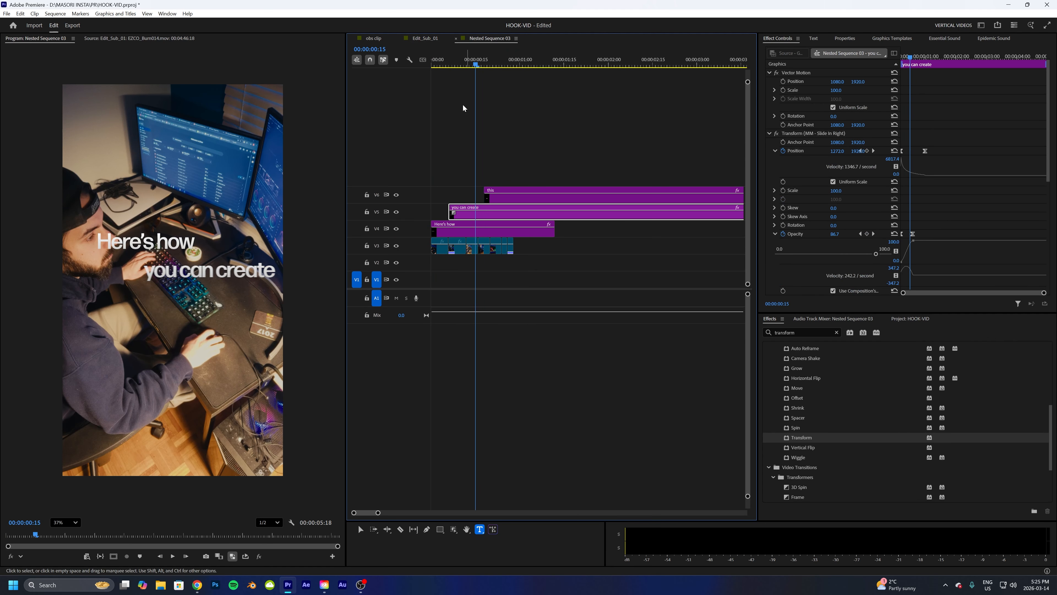
{"action": "key", "text": "Home"}
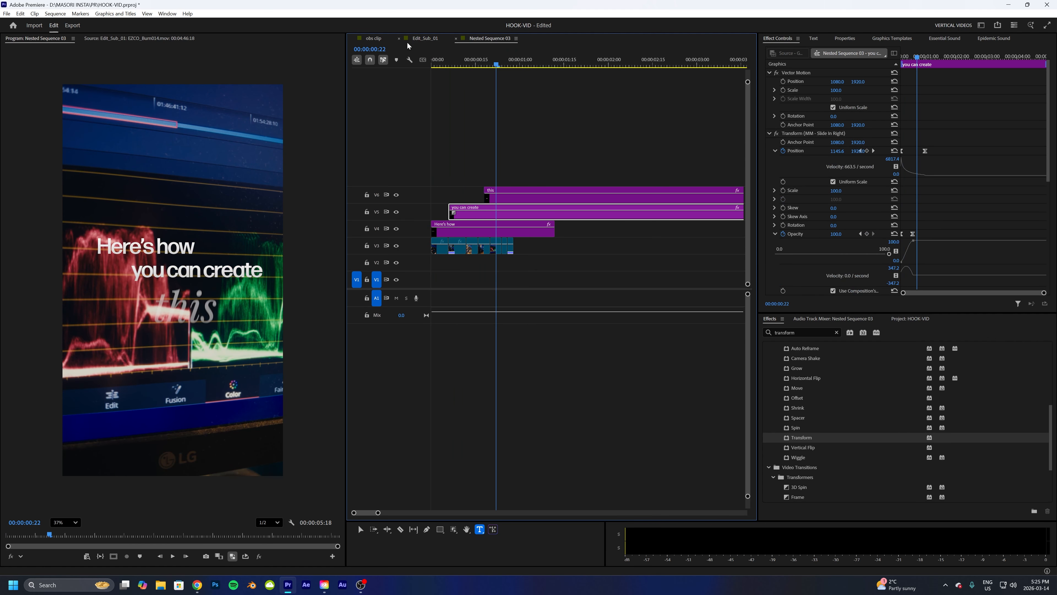
- Return to the test text and ease the Opacity keyframes by adjusting the velocity curve handle, then play it
{"action": "left_click", "coordinate": [415, 40]}
{"action": "left_click_drag", "start_coordinate": [532, 65], "coordinate": [528, 66]}
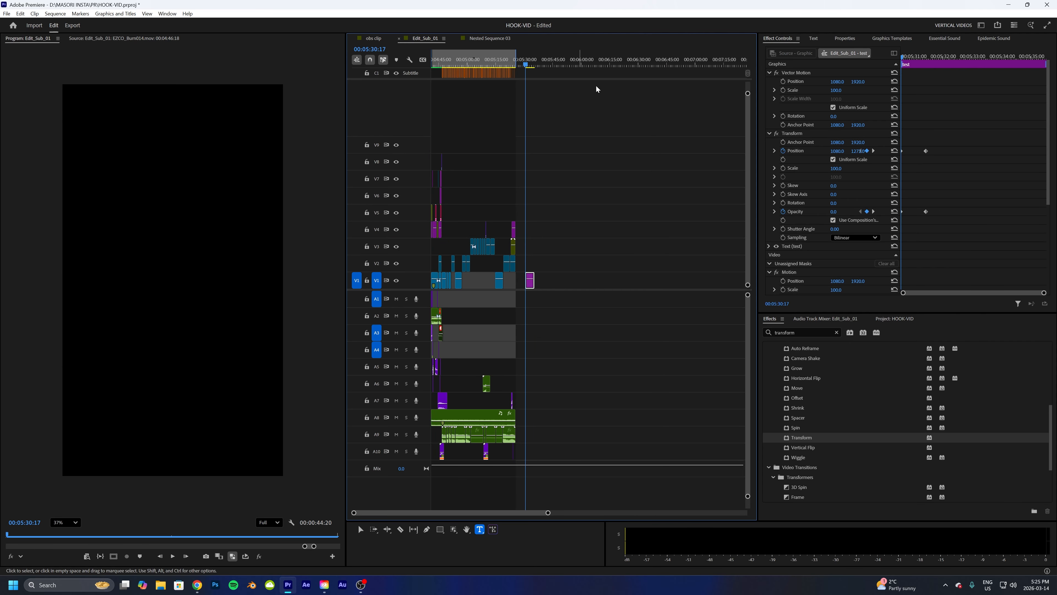
{"action": "left_click", "coordinate": [925, 211]}
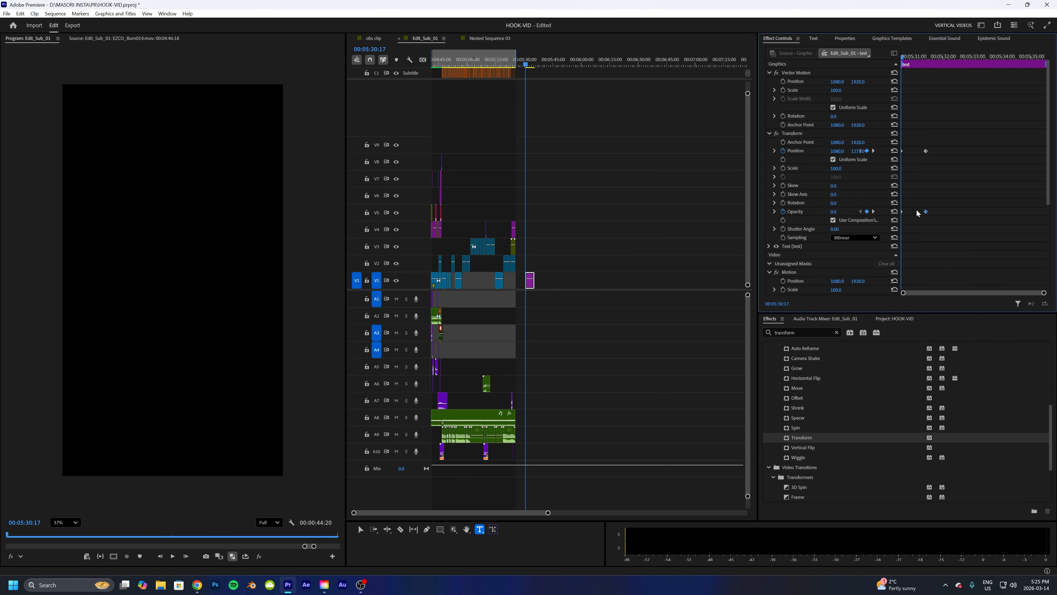
{"action": "left_click", "coordinate": [774, 211]}
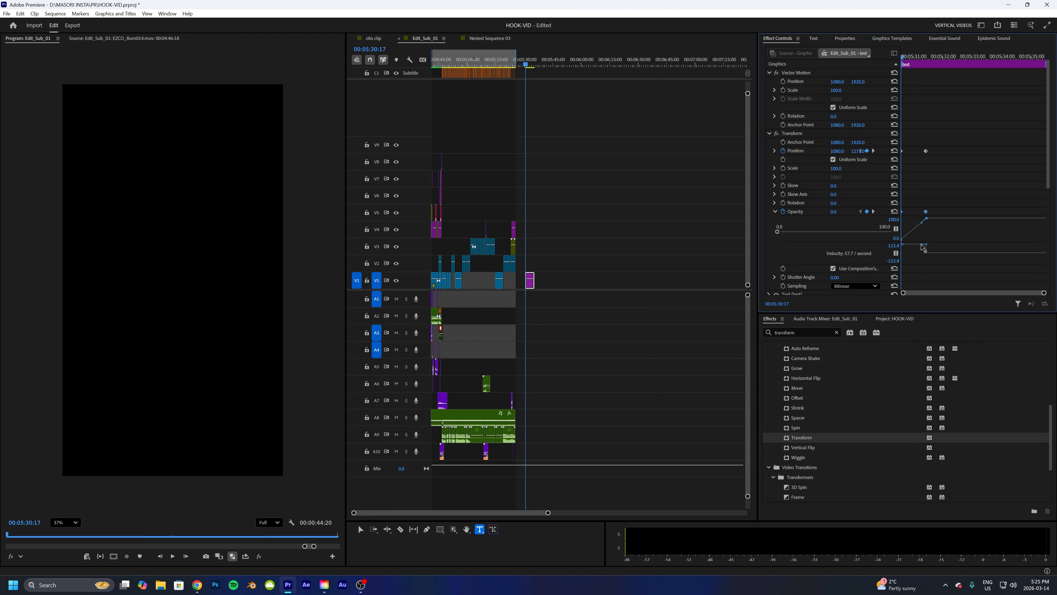
{"action": "left_click_drag", "start_coordinate": [920, 246], "coordinate": [921, 230]}
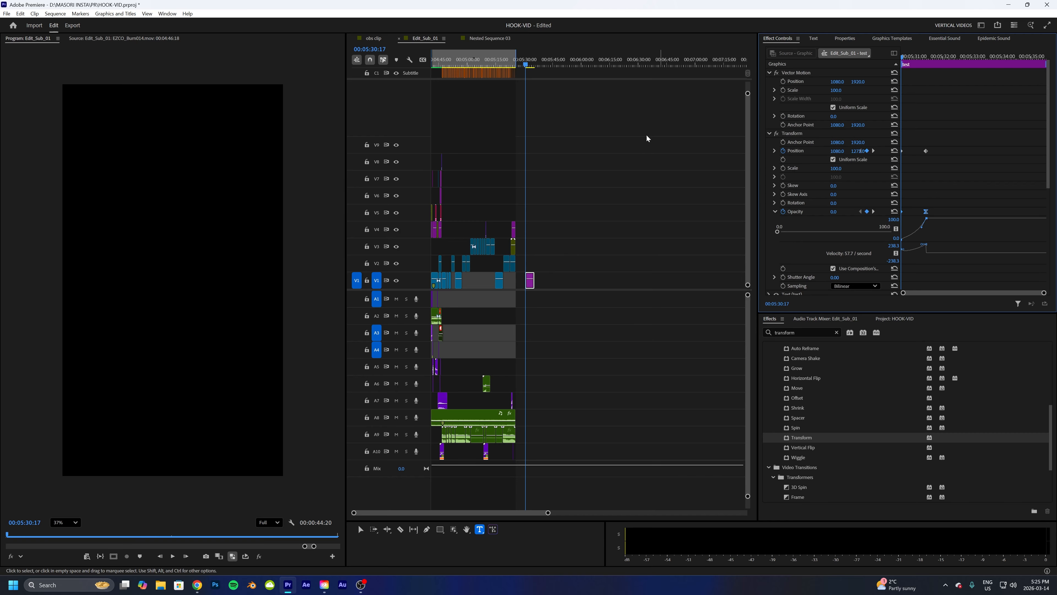
{"action": "key", "text": "space"}
{"action": "key", "text": "space"}
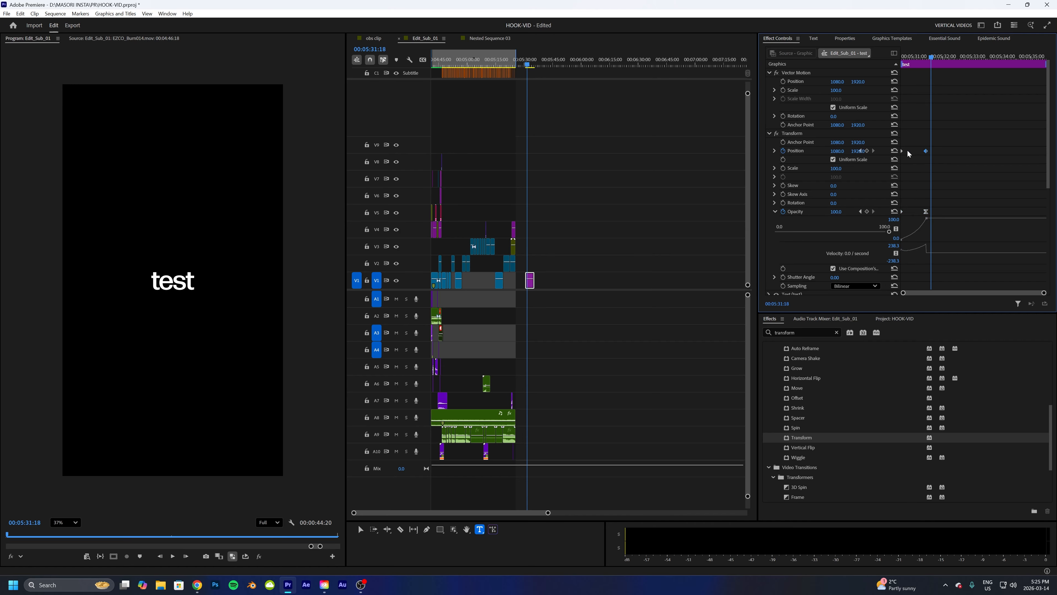
- Ease the Transform Position keyframes by adjusting the velocity curve handle of the test text
{"action": "left_click", "coordinate": [775, 150]}
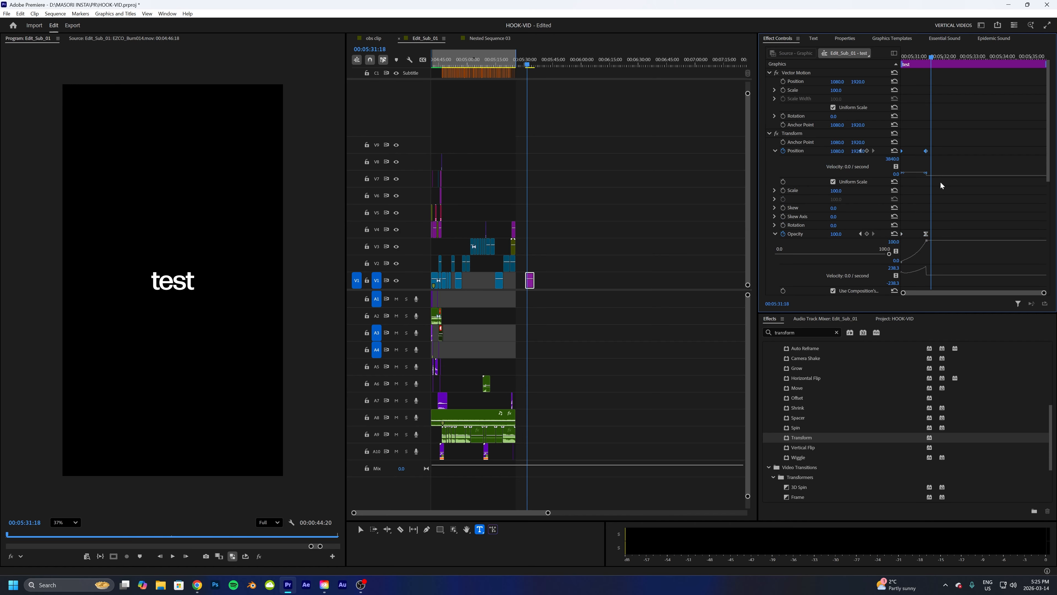
{"action": "left_click_drag", "start_coordinate": [1044, 293], "coordinate": [1007, 297]}
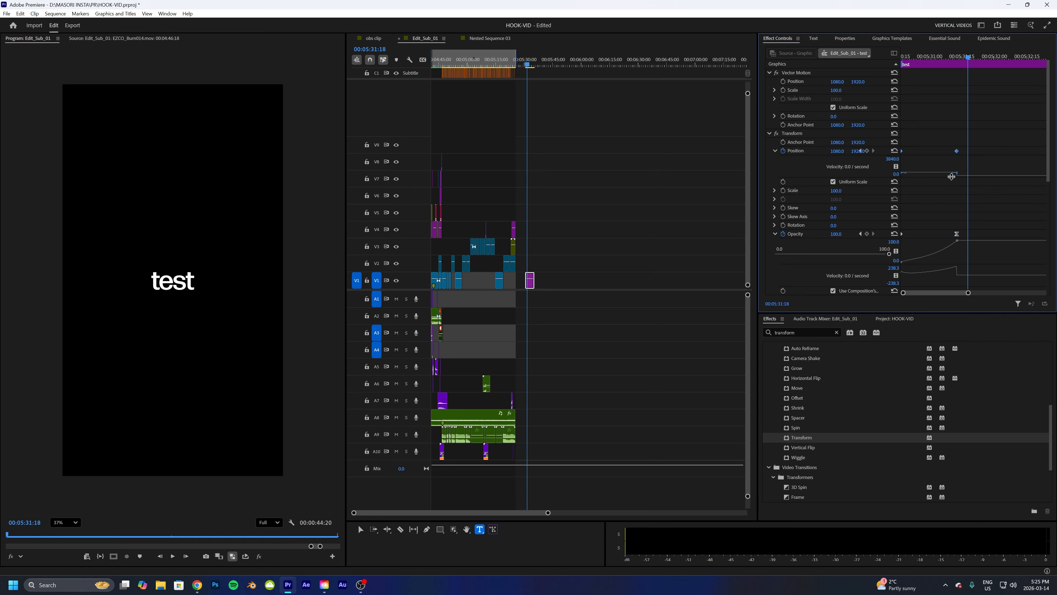
{"action": "left_click_drag", "start_coordinate": [953, 172], "coordinate": [934, 177]}
- Play back the test text's eased slide and fade animation from its start
{"action": "left_click", "coordinate": [525, 65]}
{"action": "key", "text": "space"}
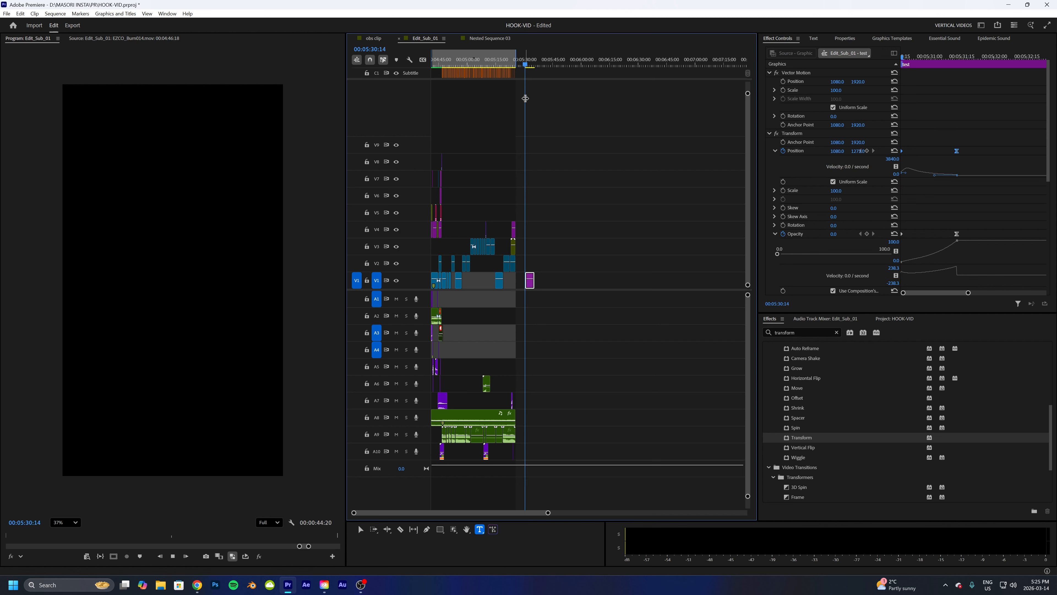
{"action": "key", "text": "space"}
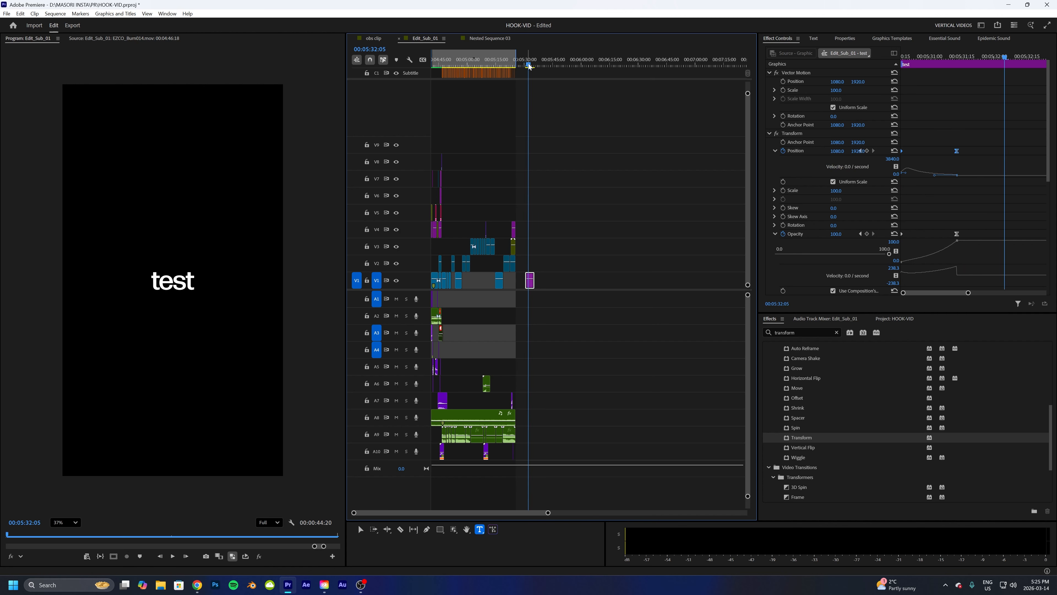
{"action": "left_click_drag", "start_coordinate": [527, 66], "coordinate": [524, 66]}
{"action": "key", "text": "space"}
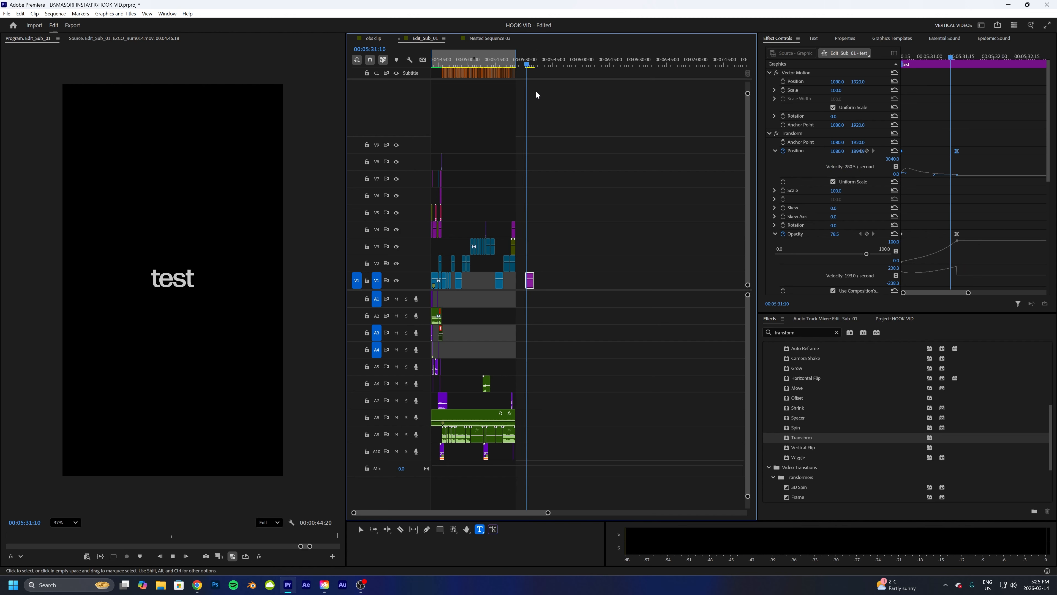
{"action": "key", "text": "space"}
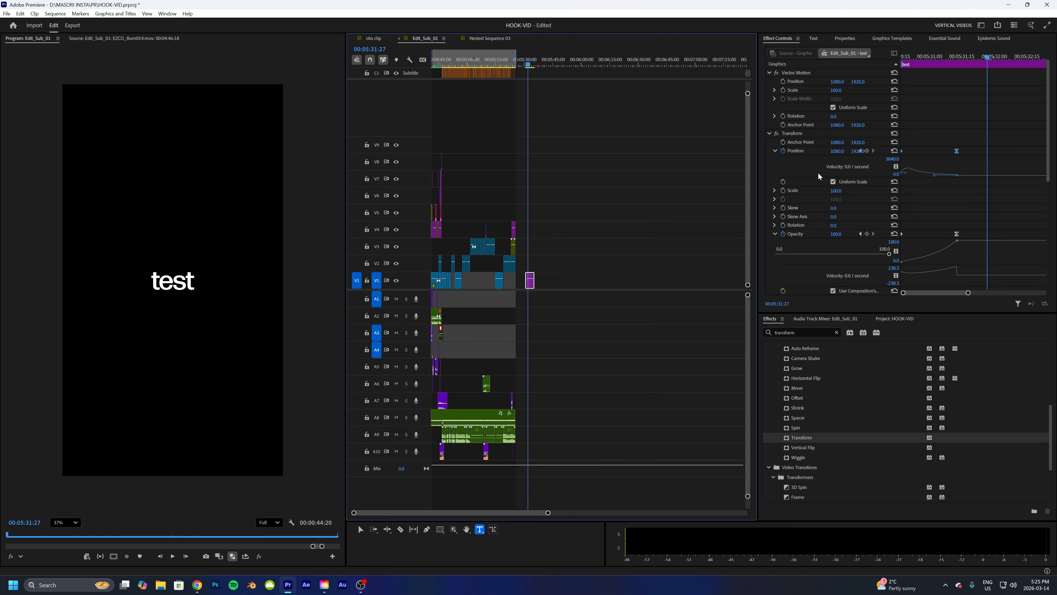
- Remove the Transform effect from the test text and open the MM Captions Pack preset folder in Effects
{"action": "left_click", "coordinate": [793, 133]}
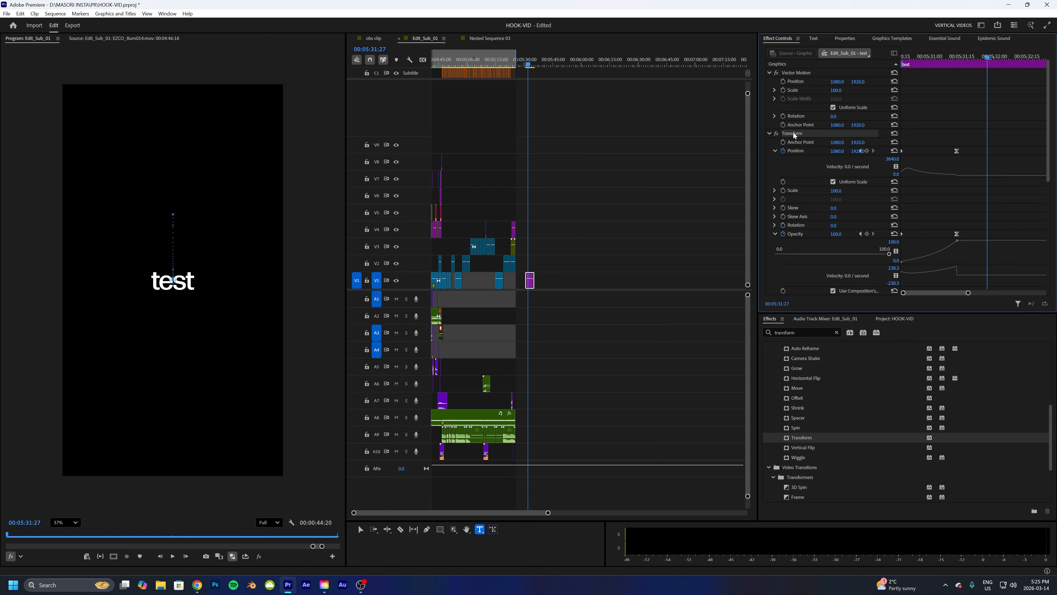
{"action": "key", "text": "Delete"}
{"action": "left_click", "coordinate": [837, 333]}
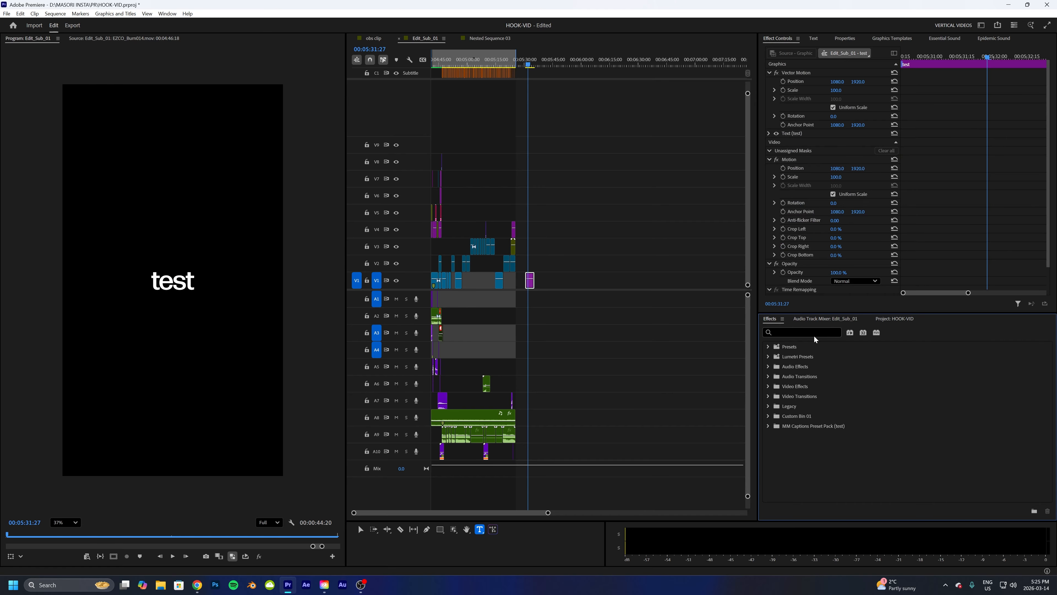
{"action": "left_click", "coordinate": [768, 344]}
{"action": "scroll", "coordinate": [837, 384], "scroll_direction": "down", "scroll_amount": 5}
{"action": "scroll", "coordinate": [817, 381], "scroll_direction": "down", "scroll_amount": 5}
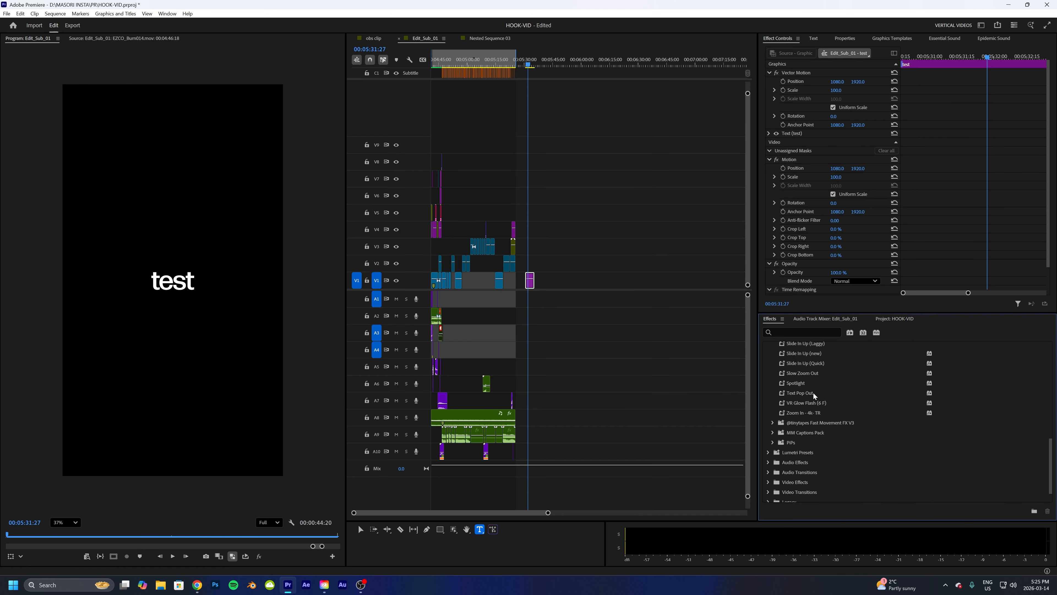
{"action": "left_click", "coordinate": [773, 408]}
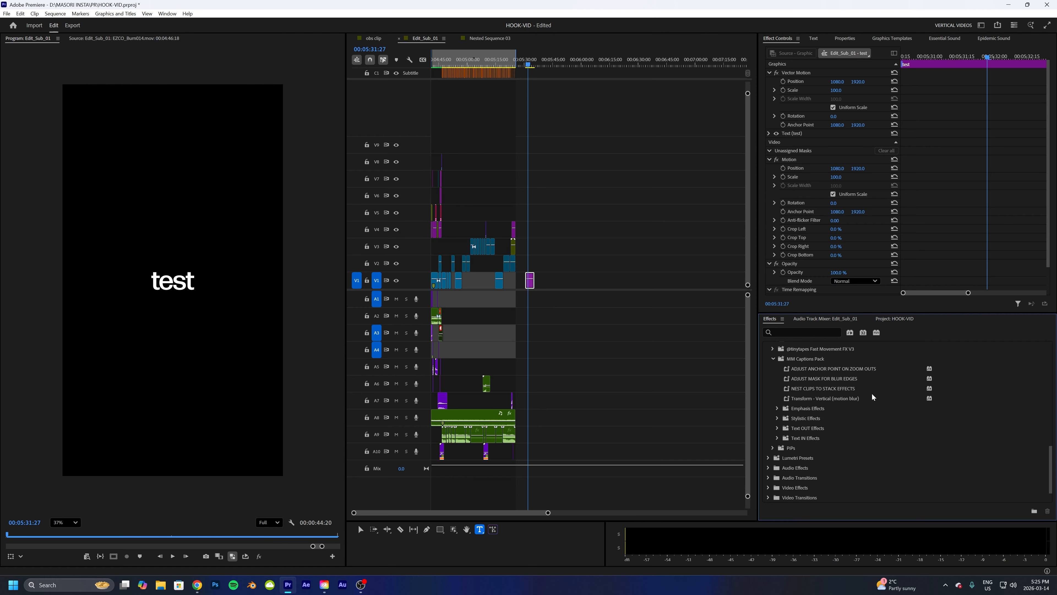
{"action": "scroll", "coordinate": [872, 392], "scroll_direction": "down", "scroll_amount": 3}
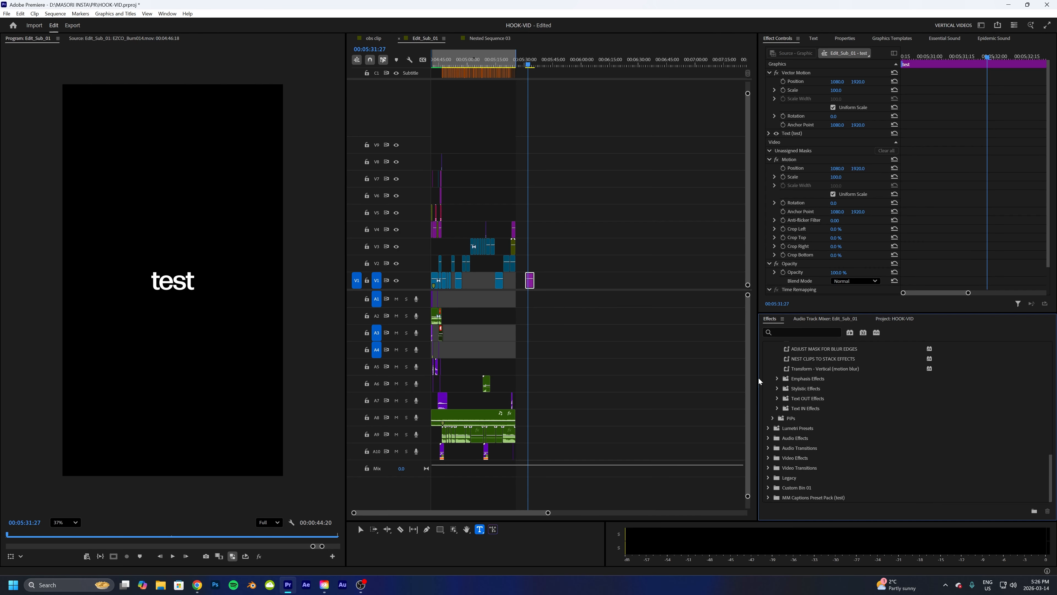
- Move the test text clip up to track V5 near the 5:02 mark of the sequence
{"action": "mouse_move", "coordinate": [469, 64]}
{"action": "left_mouse_down"}
{"action": "mouse_move", "coordinate": [457, 65]}
{"action": "mouse_move", "coordinate": [471, 68]}
{"action": "left_mouse_up"}
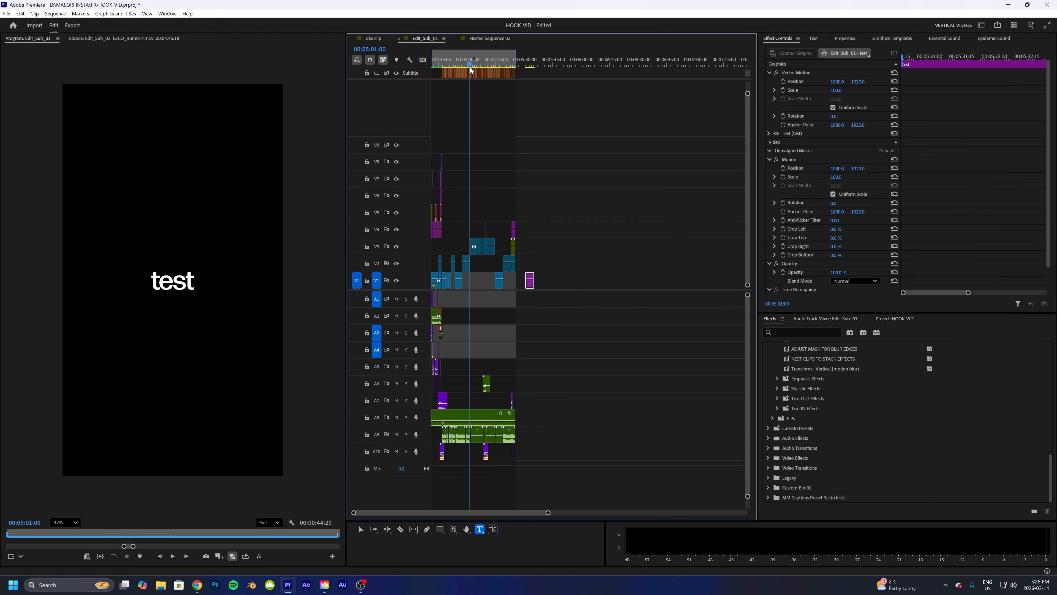
{"action": "key", "text": "space"}
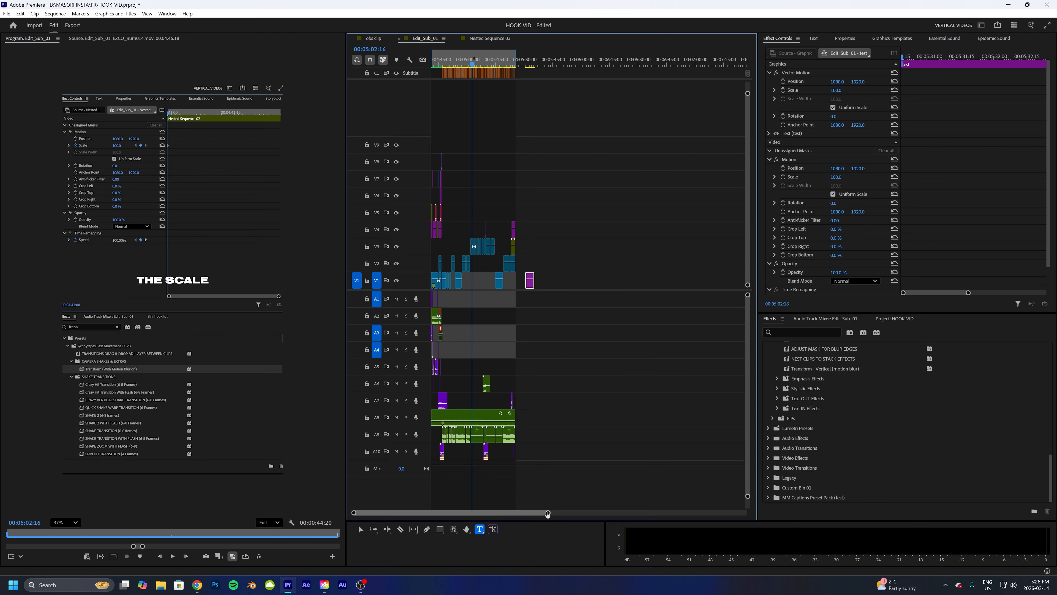
{"action": "left_click_drag", "start_coordinate": [548, 514], "coordinate": [463, 512]}
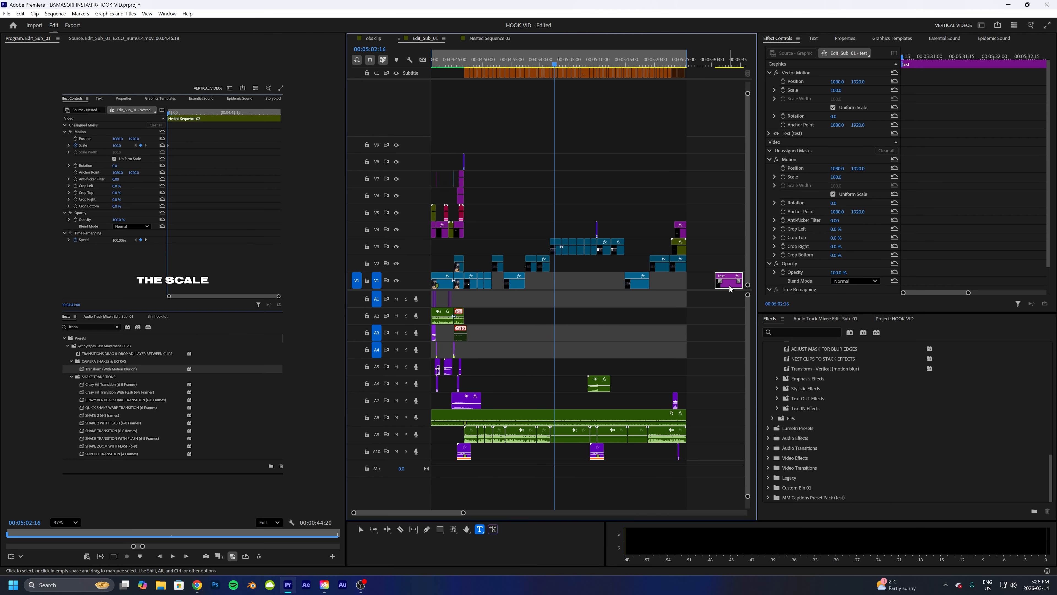
{"action": "left_click_drag", "start_coordinate": [730, 287], "coordinate": [566, 218]}
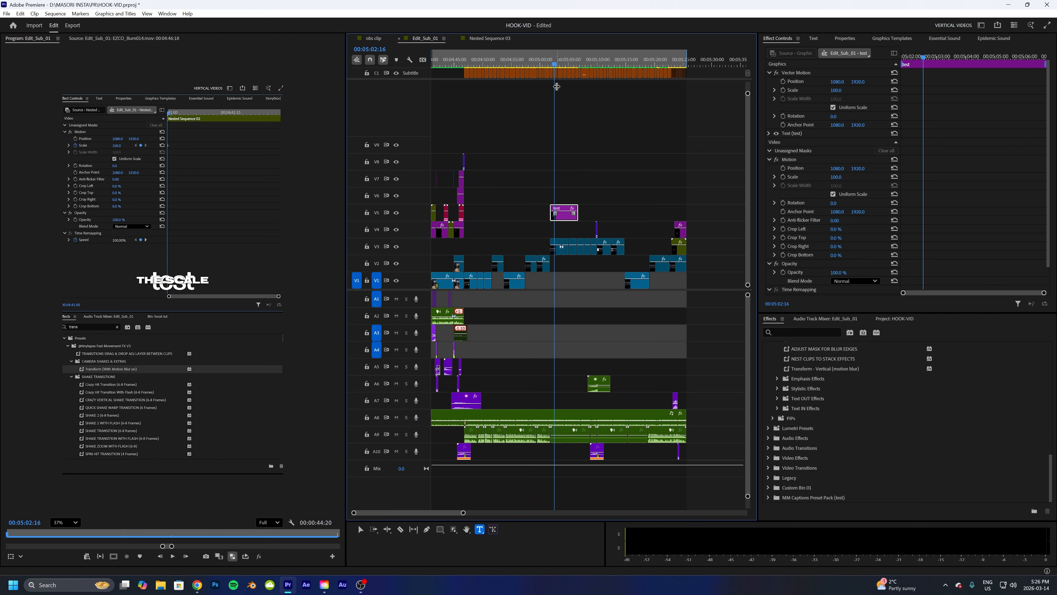
{"action": "left_click_drag", "start_coordinate": [560, 84], "coordinate": [544, 74]}
{"action": "key", "text": "shift+e"}
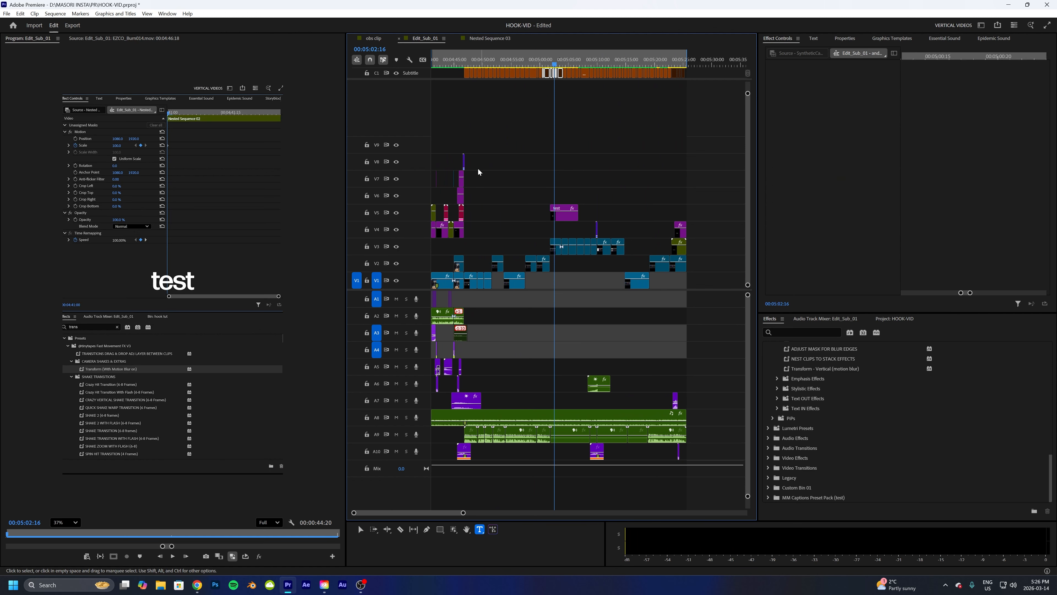
- Apply the MM - Difference Effect stylistic preset to the test text, then move the clip to track V9 near 4:44
{"action": "left_click", "coordinate": [561, 218]}
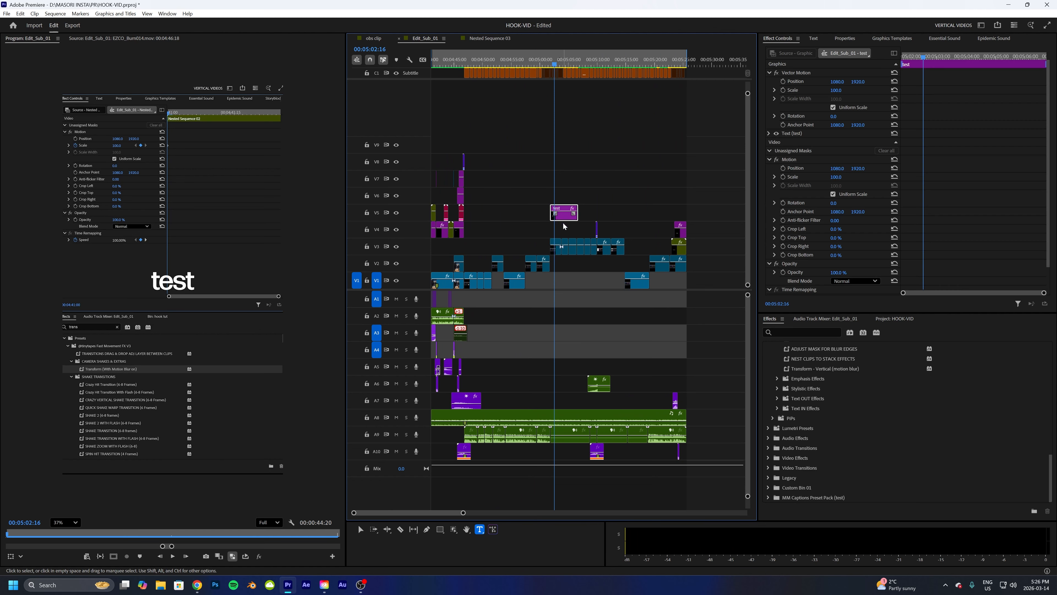
{"action": "left_click", "coordinate": [777, 388]}
{"action": "left_click_drag", "start_coordinate": [815, 426], "coordinate": [564, 218]}
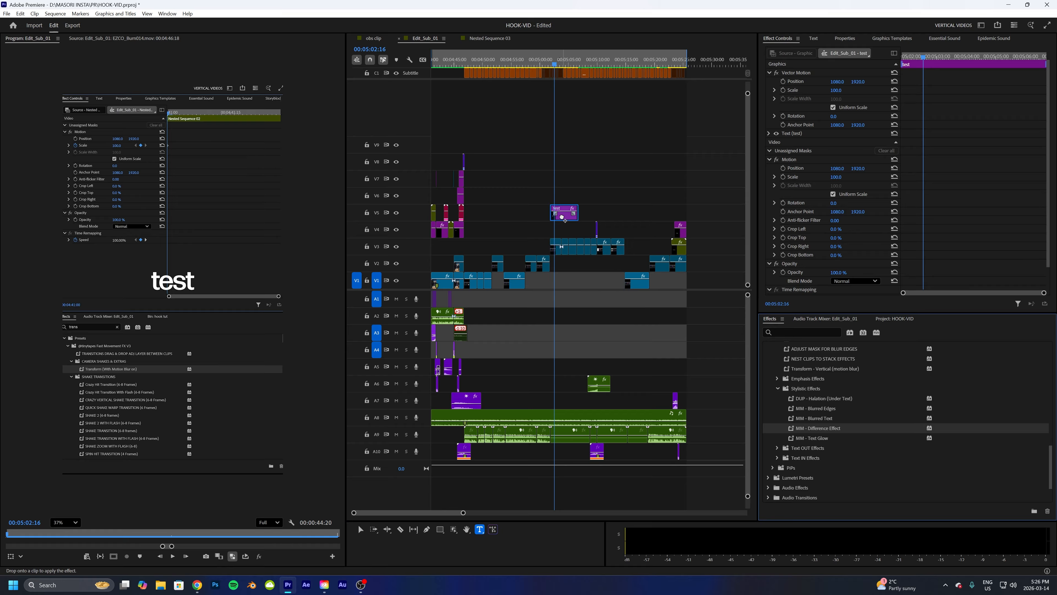
{"action": "left_click_drag", "start_coordinate": [556, 65], "coordinate": [556, 65]}
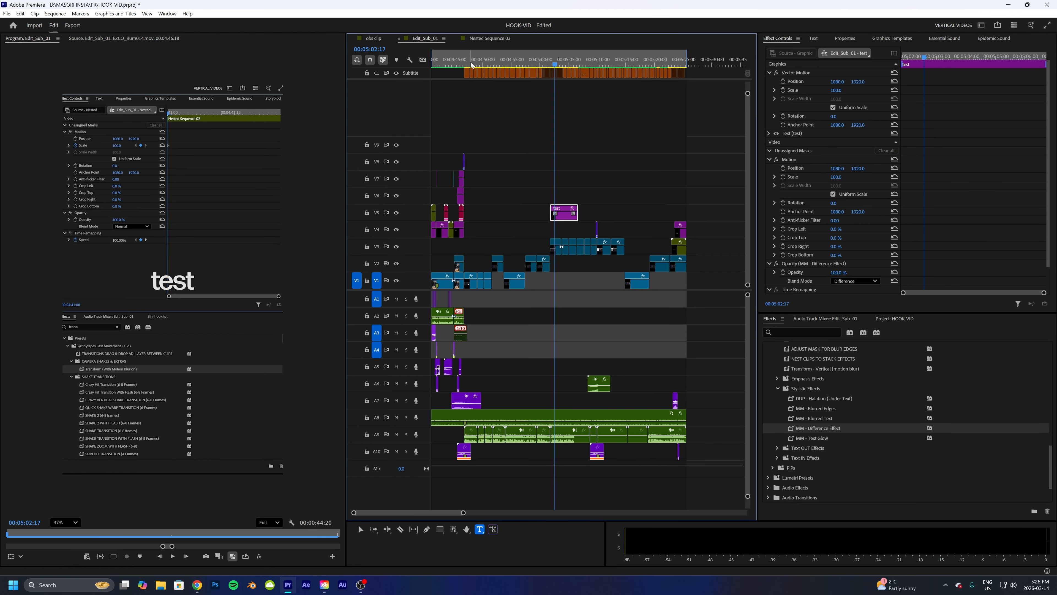
{"action": "left_click_drag", "start_coordinate": [467, 64], "coordinate": [453, 63]}
{"action": "left_click_drag", "start_coordinate": [567, 215], "coordinate": [466, 130]}
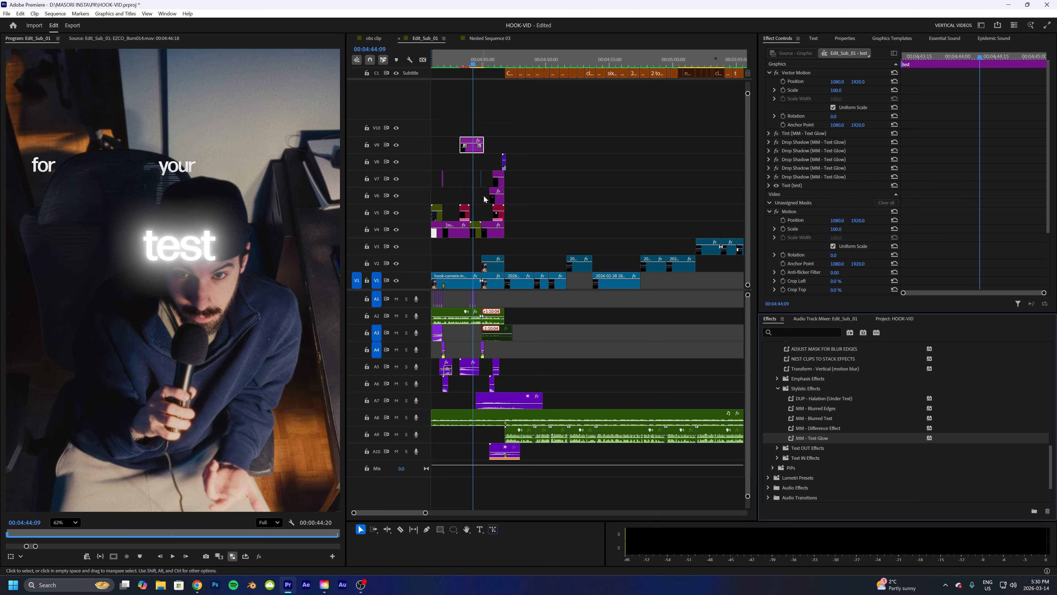
- Delete three of the Drop Shadow (MM - Text Glow) effects from the test text
{"action": "left_click", "coordinate": [808, 177]}
{"action": "key", "text": "Delete"}
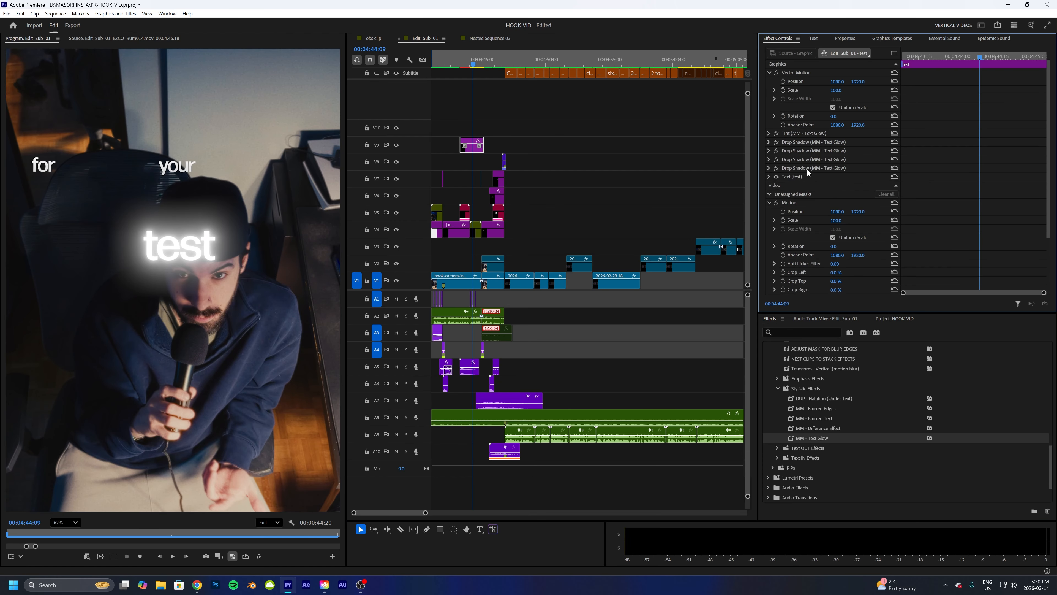
{"action": "left_click", "coordinate": [807, 167]}
{"action": "key", "text": "Delete"}
{"action": "left_click", "coordinate": [806, 158]}
{"action": "key", "text": "Delete"}
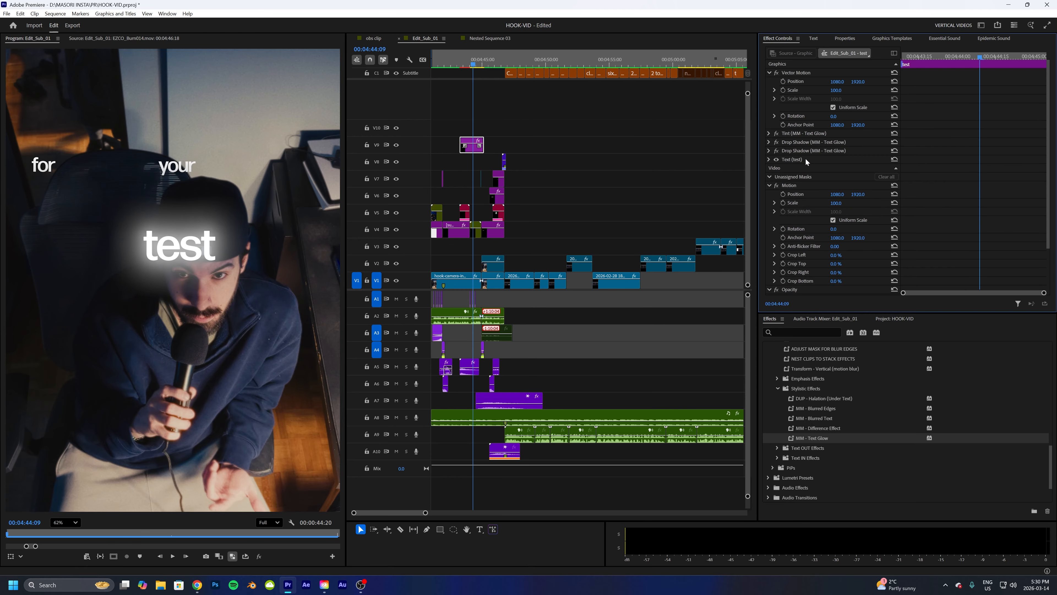
- Play back the intro section with the glowing test text over the Visual Hook title
{"action": "key", "text": "space"}
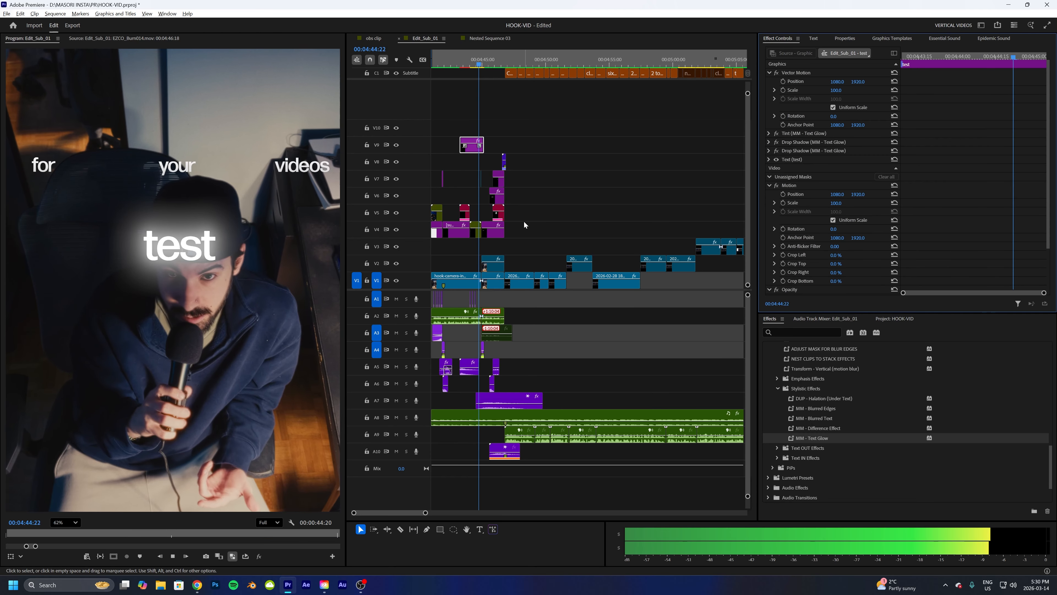
{"action": "key", "text": "alt+space"}
{"action": "left_click", "coordinate": [472, 107]}
{"action": "left_click", "coordinate": [464, 64]}
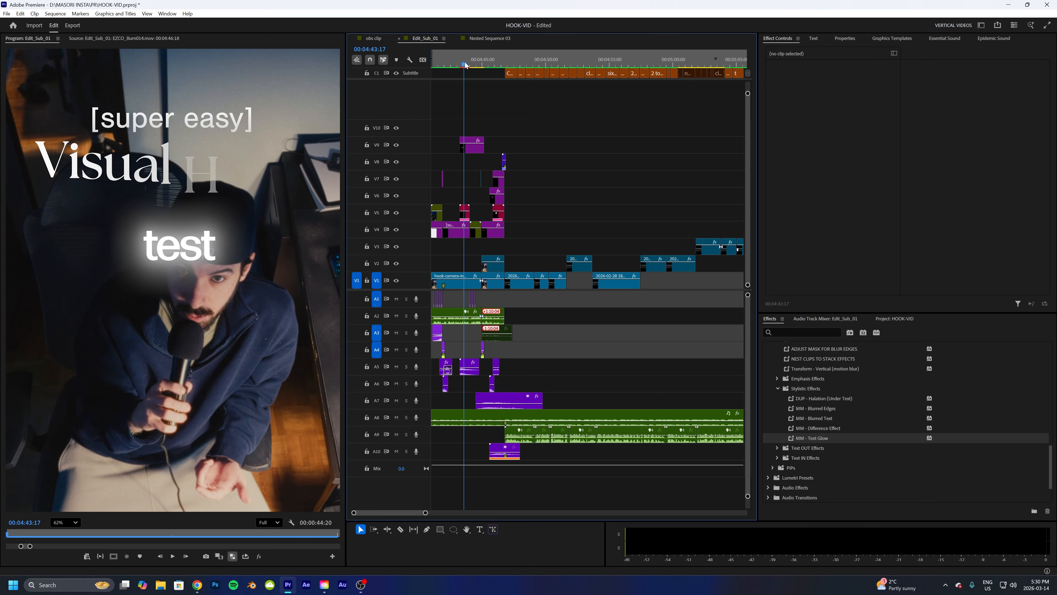
{"action": "key", "text": "space"}
{"action": "key", "text": "space"}
{"action": "scroll", "coordinate": [551, 200], "scroll_direction": "down", "scroll_amount": 2}
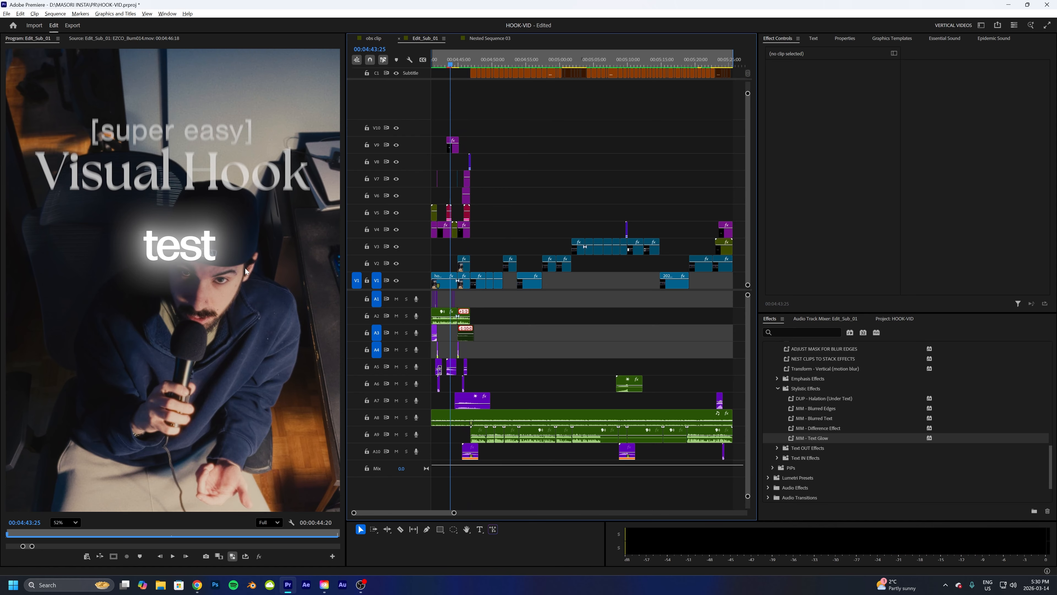
{"action": "scroll", "coordinate": [238, 271], "scroll_direction": "down", "scroll_amount": 2}
{"action": "scroll", "coordinate": [236, 274], "scroll_direction": "up", "scroll_amount": 2}
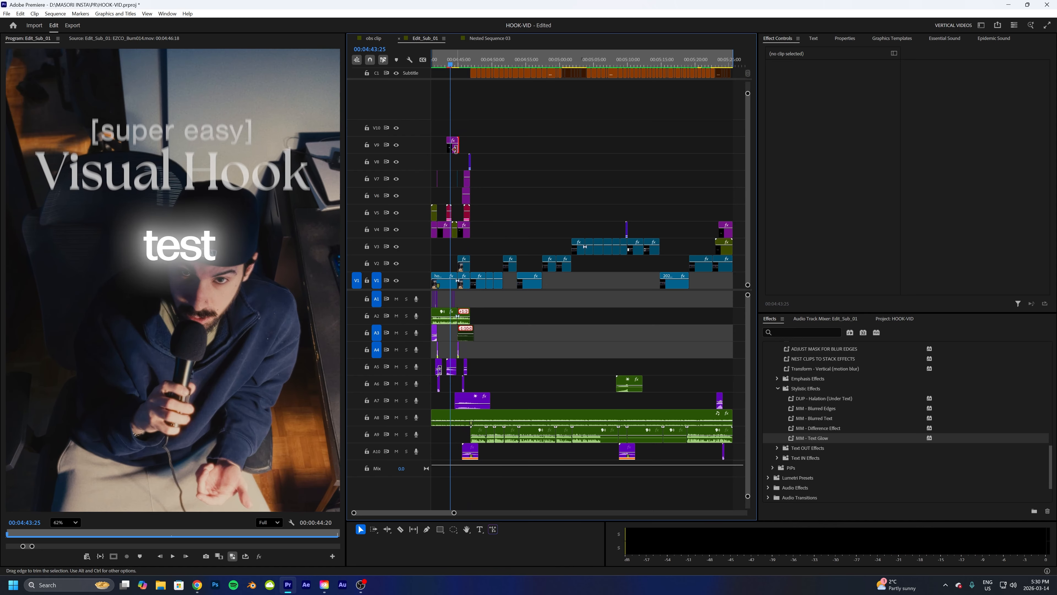
- Delete the remaining Drop Shadow and the Tint (MM - Text Glow) effects from the test text
{"action": "left_click", "coordinate": [454, 150]}
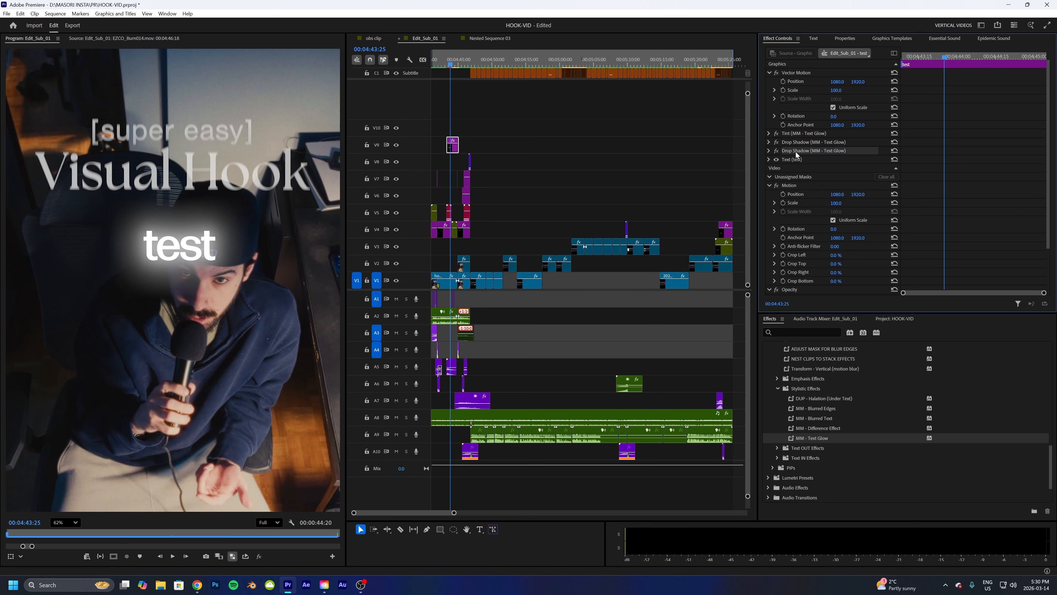
{"action": "key", "text": "Delete"}
{"action": "left_click", "coordinate": [799, 144]}
{"action": "key", "text": "Delete"}
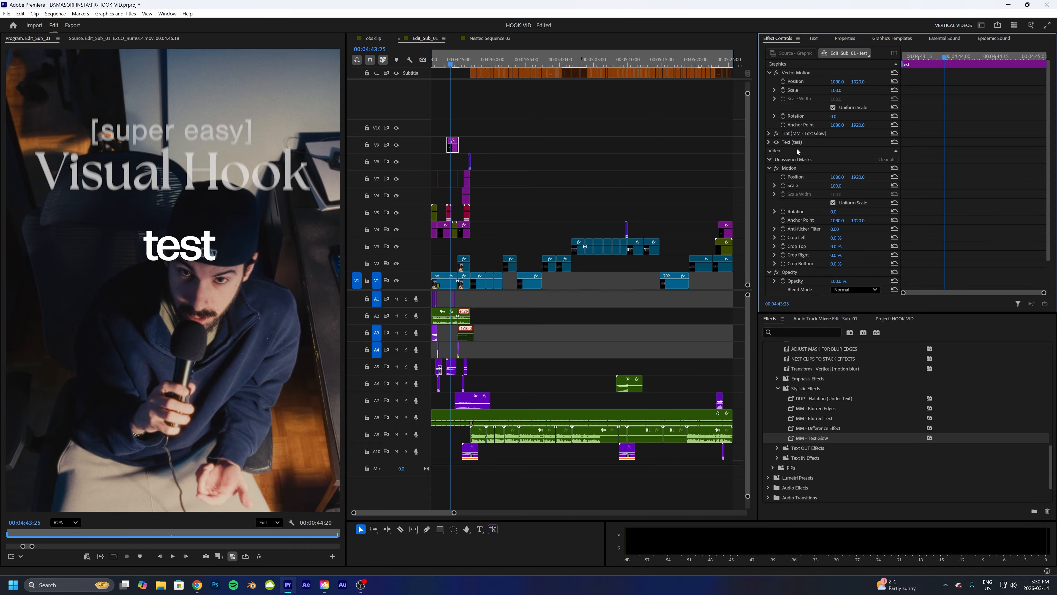
{"action": "left_click", "coordinate": [798, 135]}
{"action": "key", "text": "Delete"}
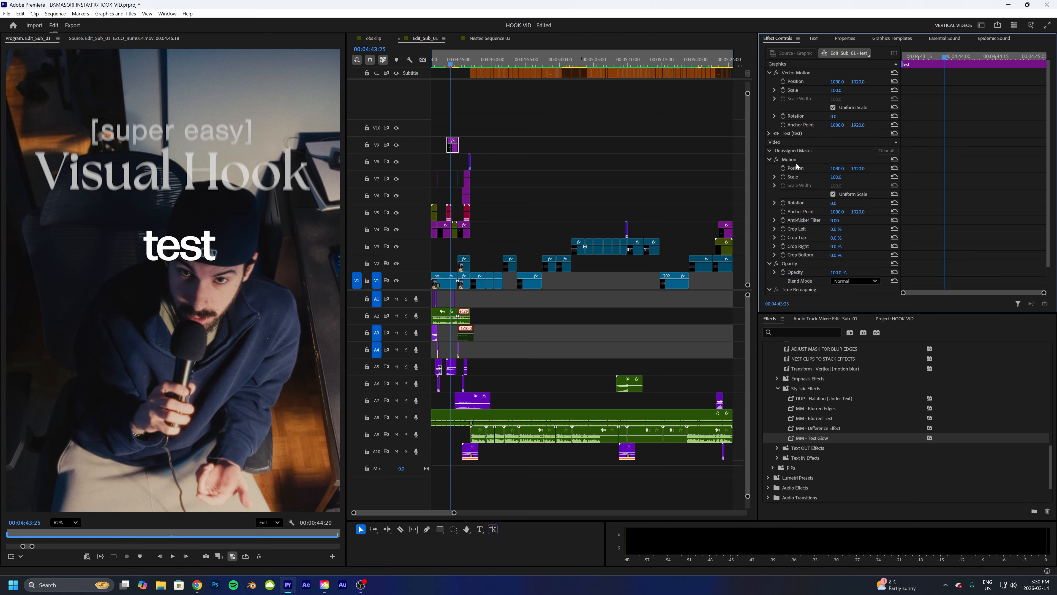
- Apply the MM - Slide In Left Laggy text-in preset to the test text clip
{"action": "scroll", "coordinate": [811, 402], "scroll_direction": "down", "scroll_amount": 1}
{"action": "left_click", "coordinate": [777, 417]}
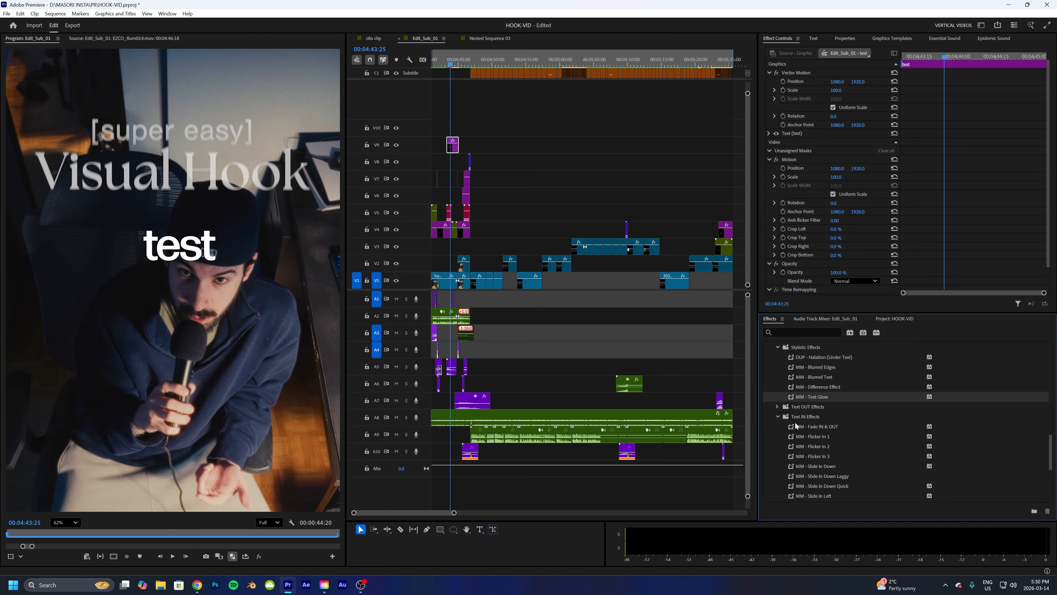
{"action": "scroll", "coordinate": [827, 424], "scroll_direction": "down", "scroll_amount": 1}
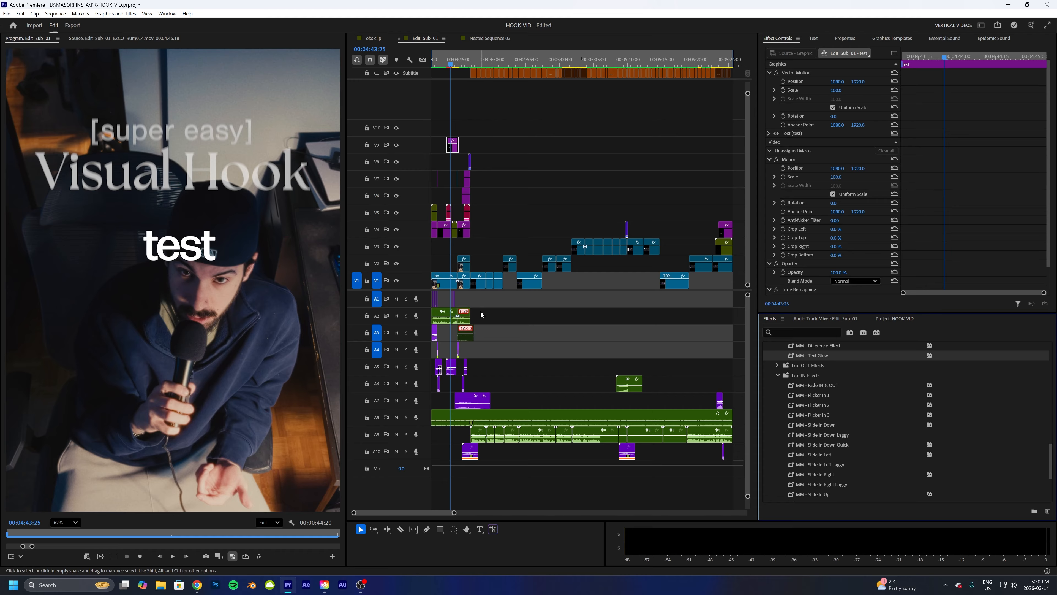
{"action": "left_click_drag", "start_coordinate": [454, 512], "coordinate": [432, 511]}
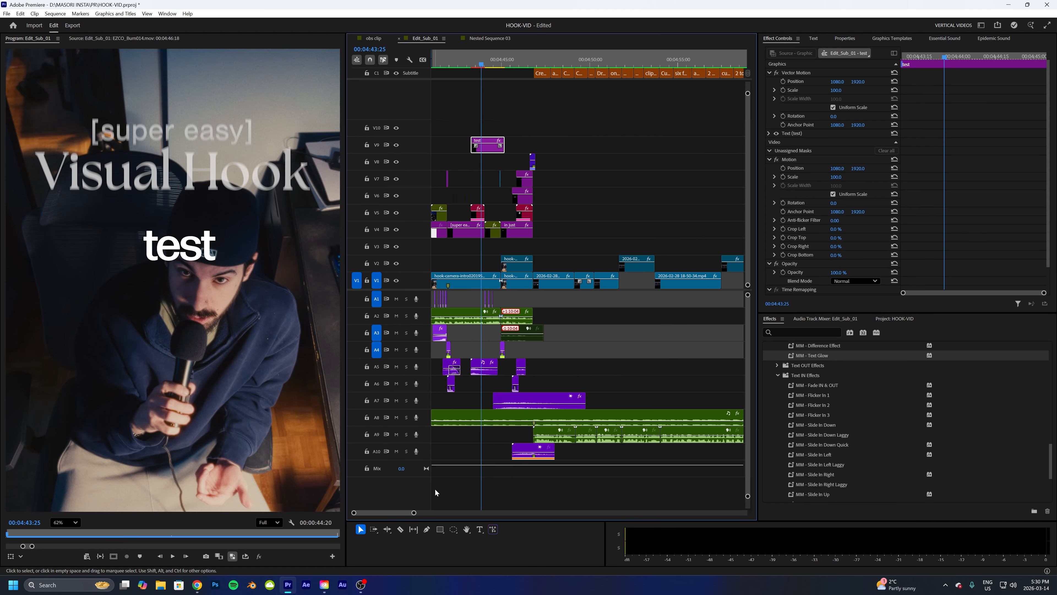
{"action": "left_click_drag", "start_coordinate": [485, 64], "coordinate": [474, 62]}
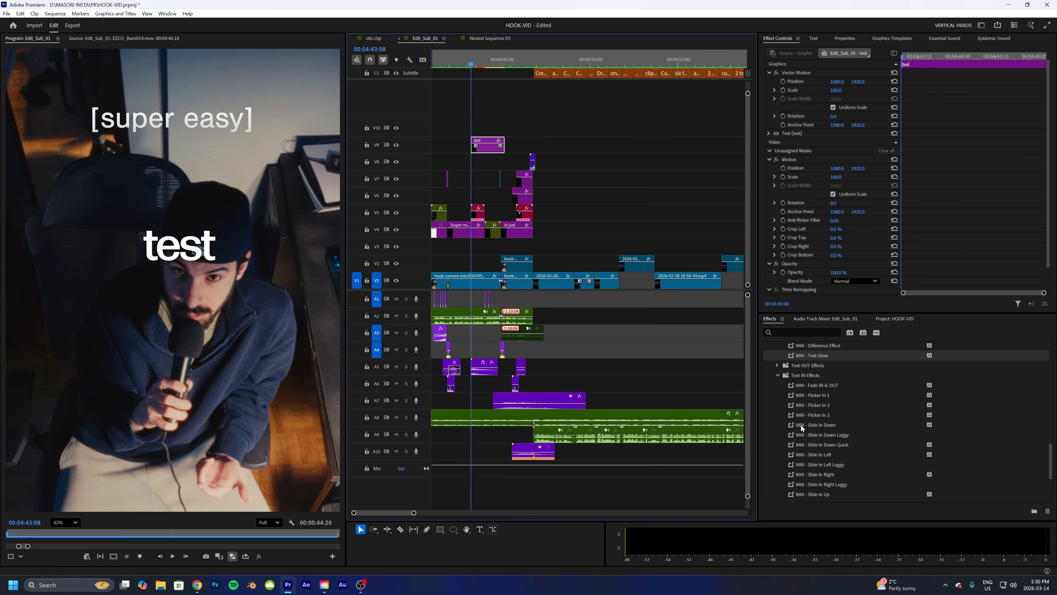
{"action": "left_click_drag", "start_coordinate": [818, 466], "coordinate": [491, 145]}
{"action": "left_click", "coordinate": [457, 59]}
- Play the slide-in preset on the test text and undo it
{"action": "key", "text": "space"}
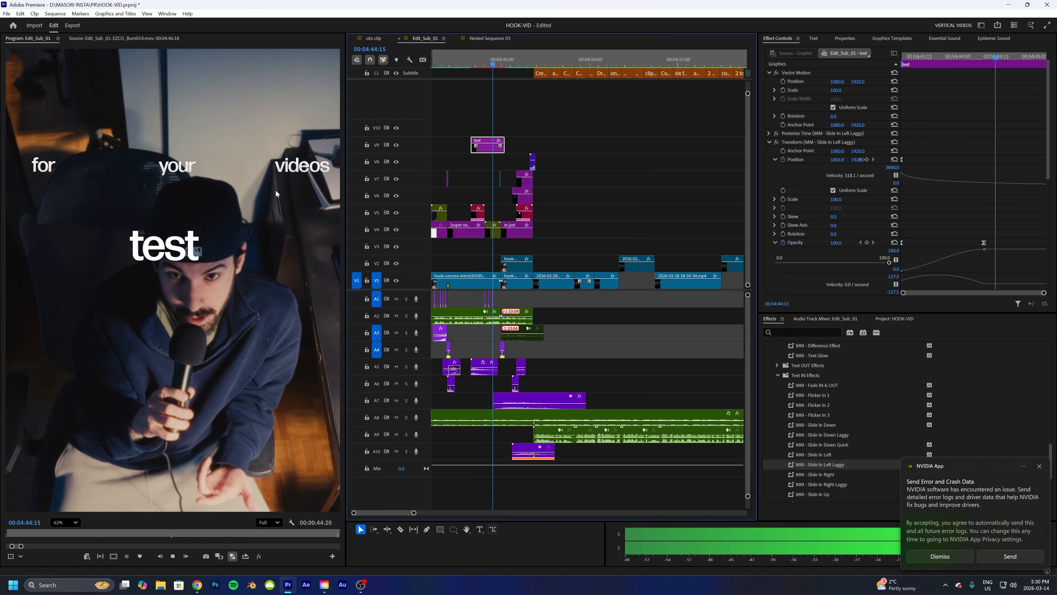
{"action": "key", "text": "space"}
{"action": "key", "text": "ctrl+z"}
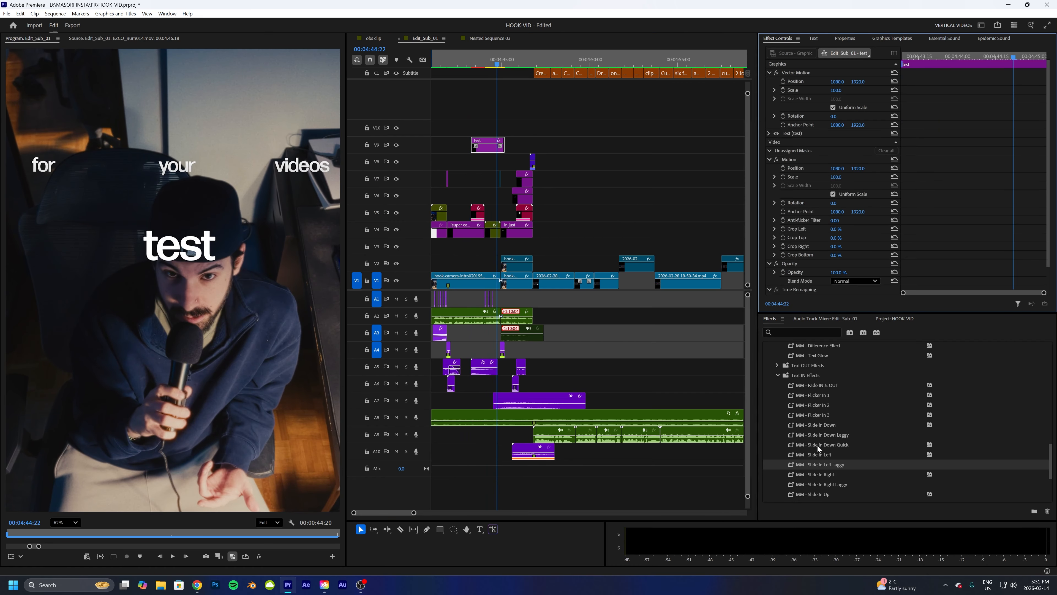
- Try the MM - Slide In Down Quick preset on the test text, preview it, and undo it
{"action": "left_click_drag", "start_coordinate": [831, 445], "coordinate": [488, 145]}
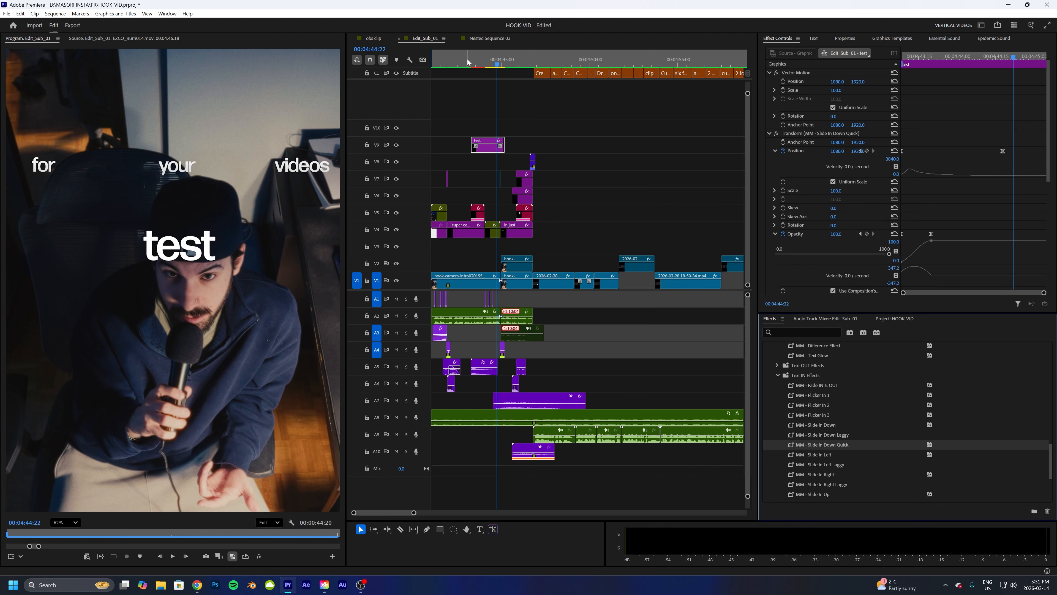
{"action": "key", "text": "shift+k"}
{"action": "key", "text": "space"}
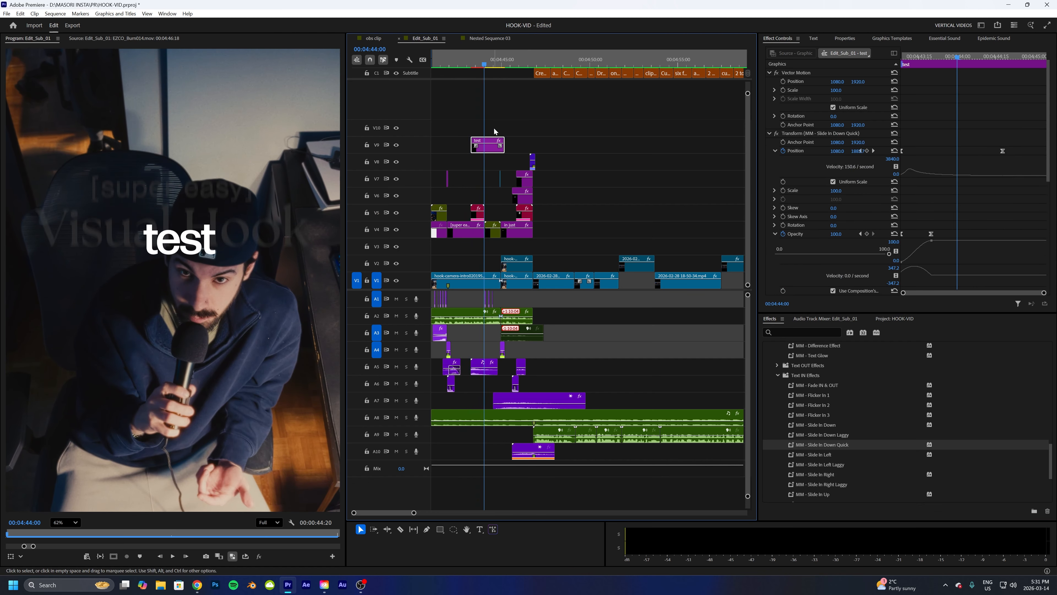
{"action": "key", "text": "ctrl+z"}
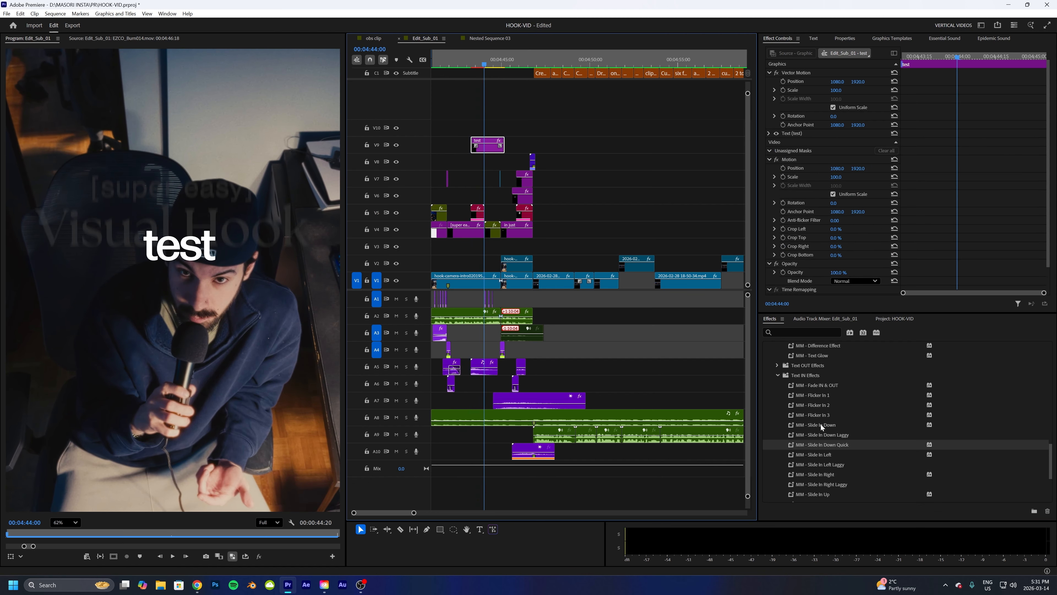
- Try the MM - Slide In Down preset on the test text, play it back, and undo it
{"action": "left_click_drag", "start_coordinate": [820, 424], "coordinate": [495, 146]}
{"action": "key", "text": "space"}
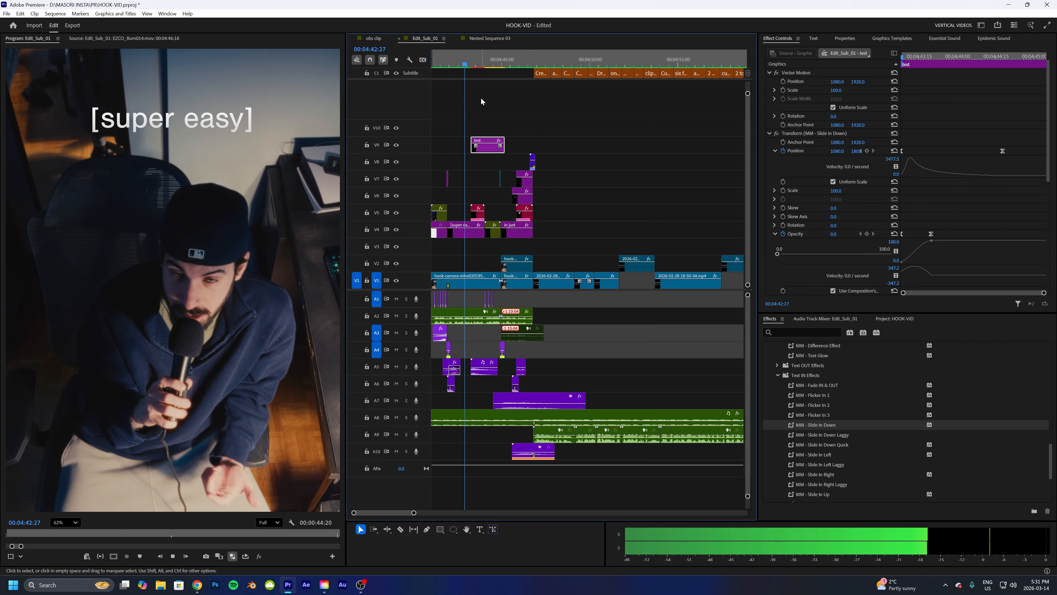
{"action": "key", "text": "space"}
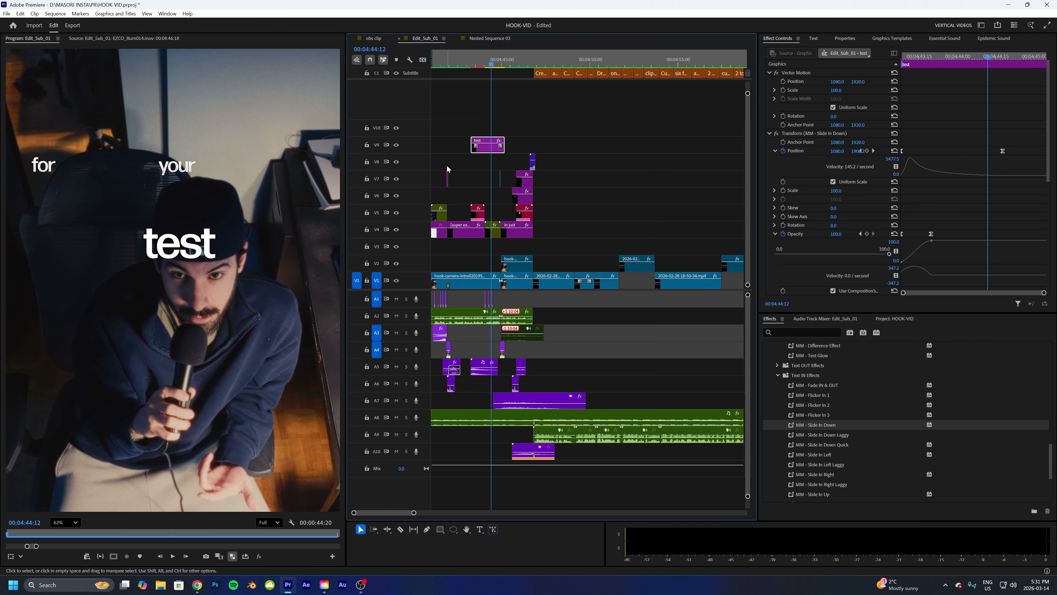
{"action": "left_click_drag", "start_coordinate": [475, 62], "coordinate": [460, 63]}
{"action": "key", "text": "space"}
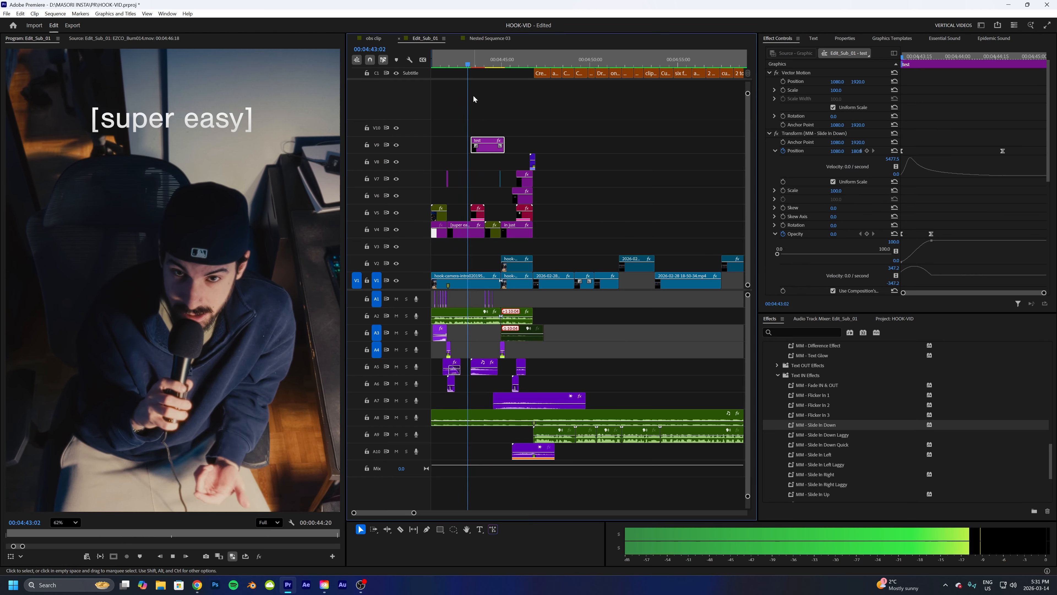
{"action": "key", "text": "space"}
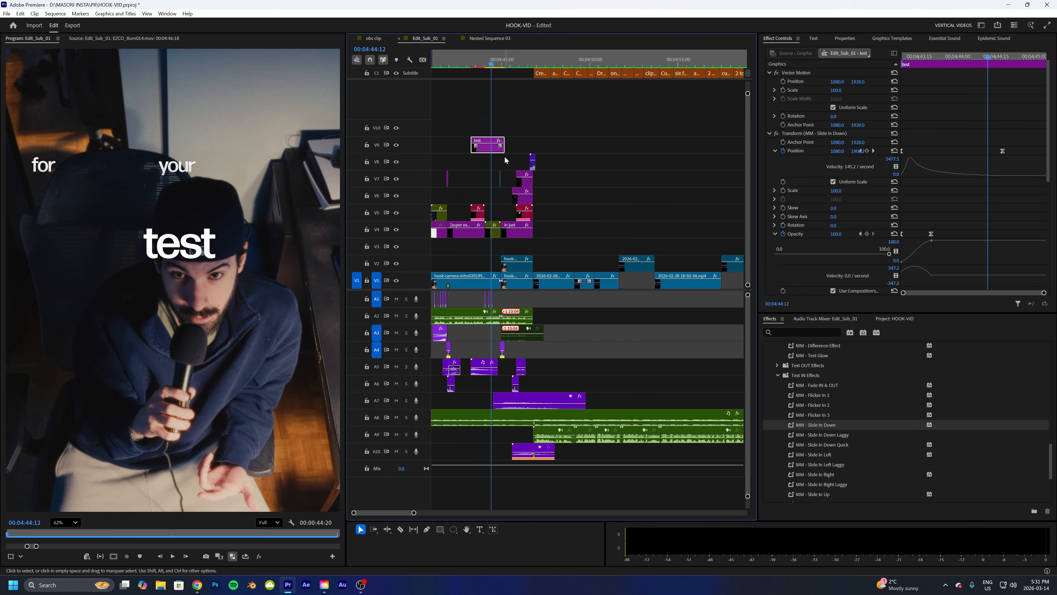
{"action": "key", "text": "ctrl+z"}
- Try the MM - Slide In Up preset on the test text, play it back, and undo it
{"action": "scroll", "coordinate": [829, 429], "scroll_direction": "down", "scroll_amount": 2}
{"action": "left_click_drag", "start_coordinate": [817, 460], "coordinate": [495, 148]}
{"action": "left_click", "coordinate": [459, 50]}
{"action": "key", "text": "space"}
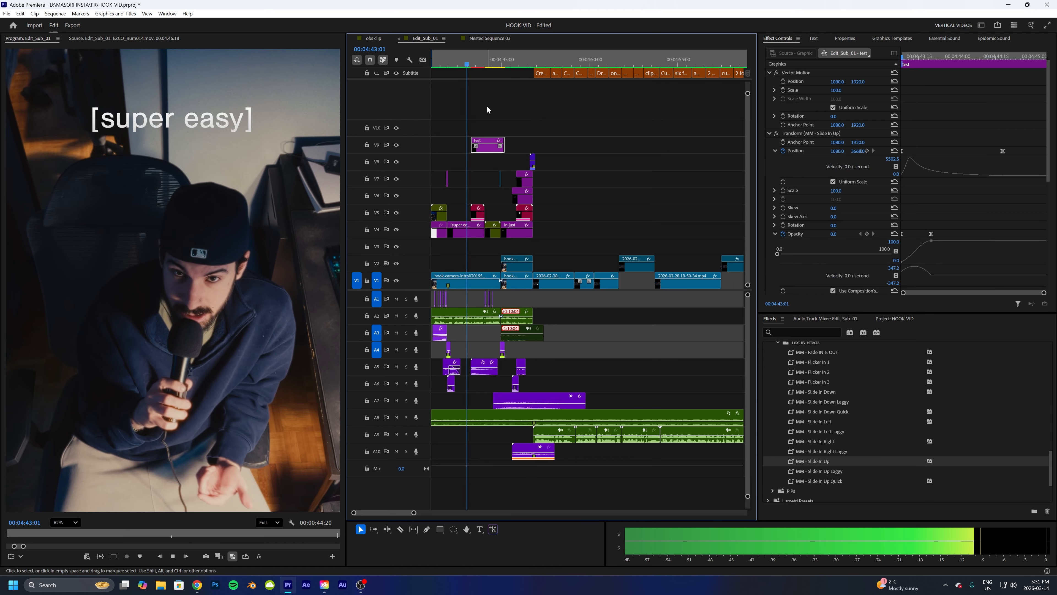
{"action": "key", "text": "space"}
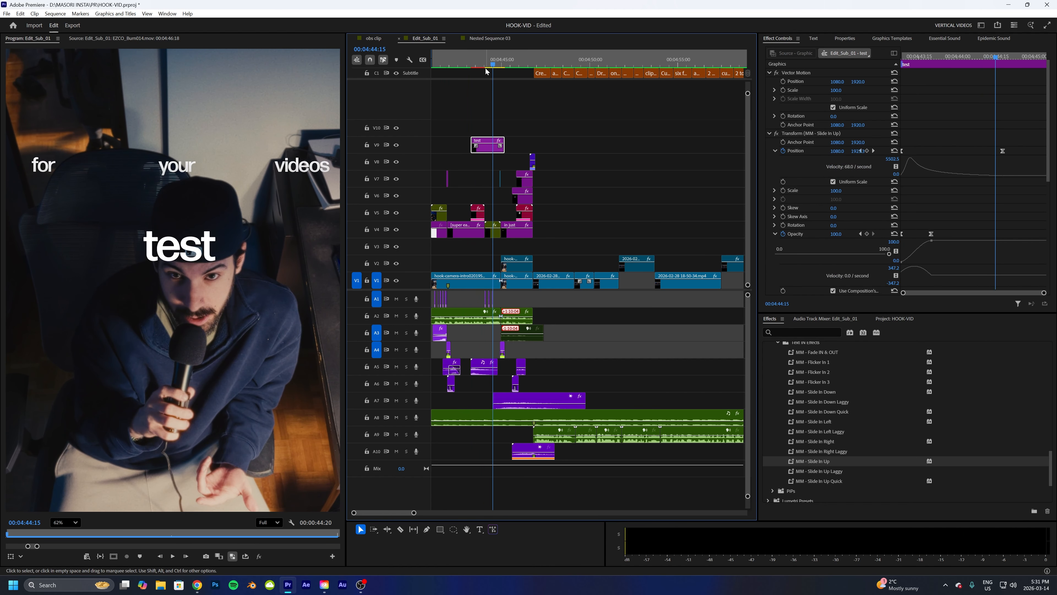
{"action": "left_click", "coordinate": [470, 63]}
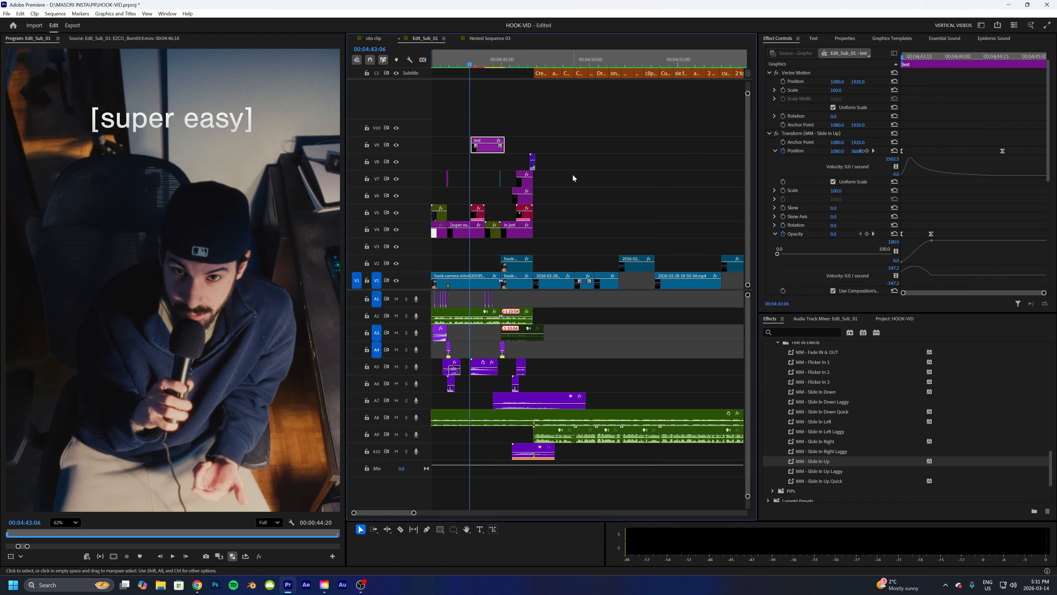
{"action": "key", "text": "ctrl+z"}
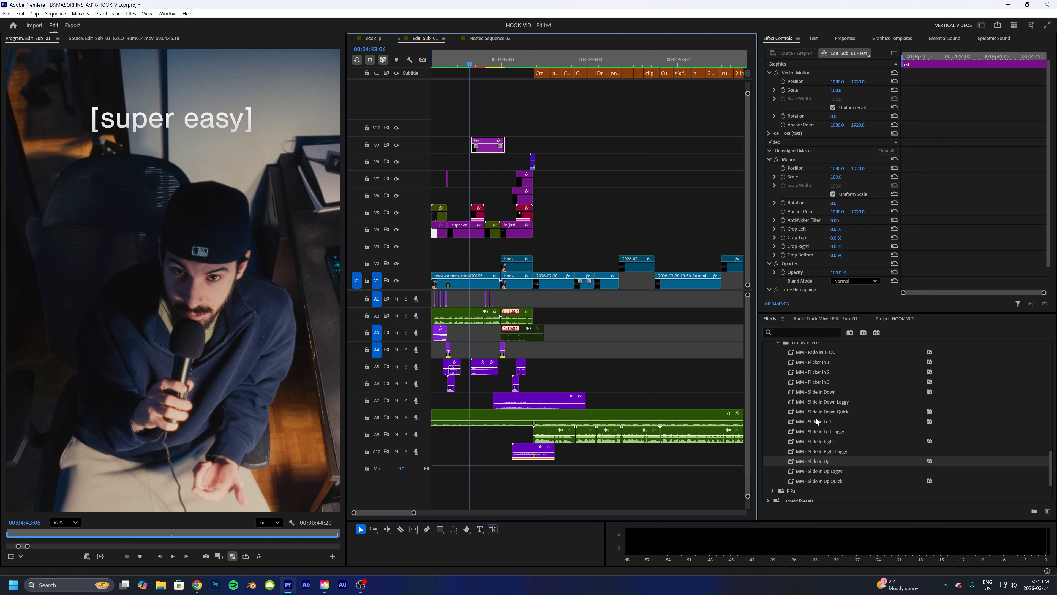
- Open the Text OUT Effects folder and apply the MM - Flicker In 2 preset to the test text, then preview it
{"action": "scroll", "coordinate": [816, 418], "scroll_direction": "up", "scroll_amount": 5}
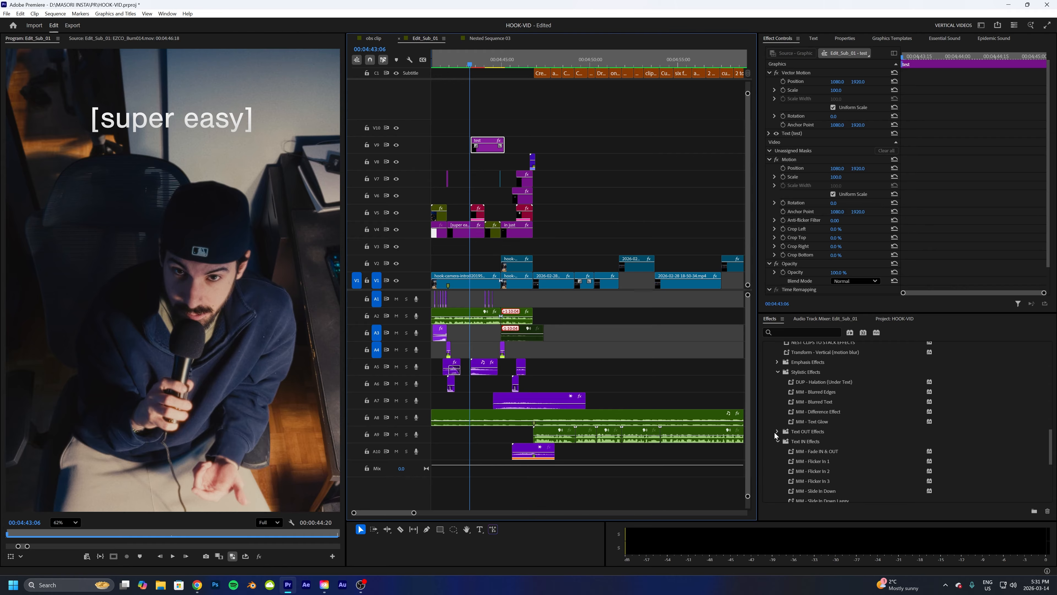
{"action": "left_click", "coordinate": [777, 431]}
{"action": "scroll", "coordinate": [837, 427], "scroll_direction": "down", "scroll_amount": 3}
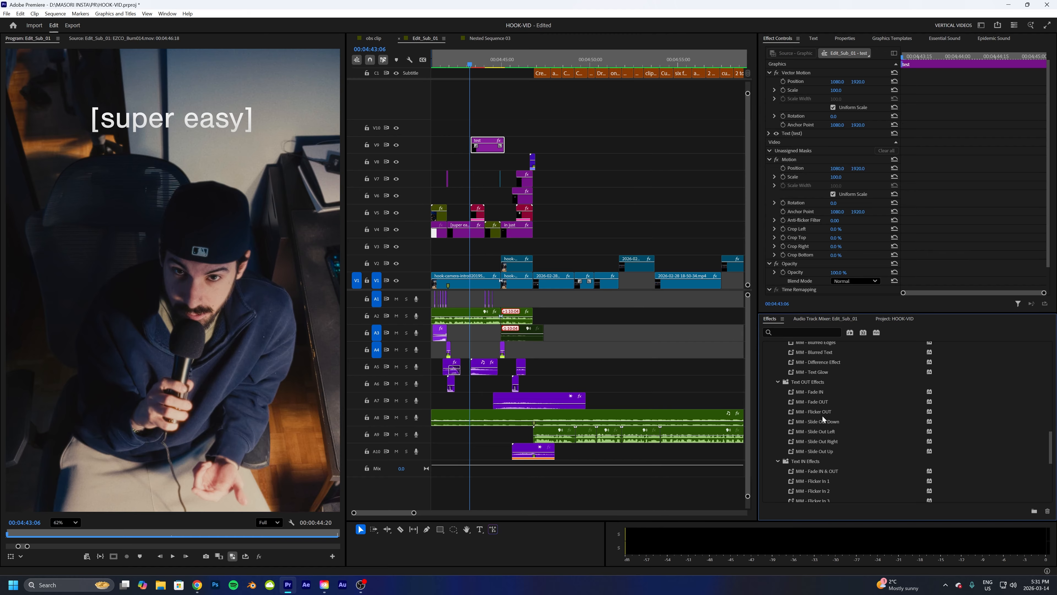
{"action": "left_click_drag", "start_coordinate": [819, 489], "coordinate": [495, 146]}
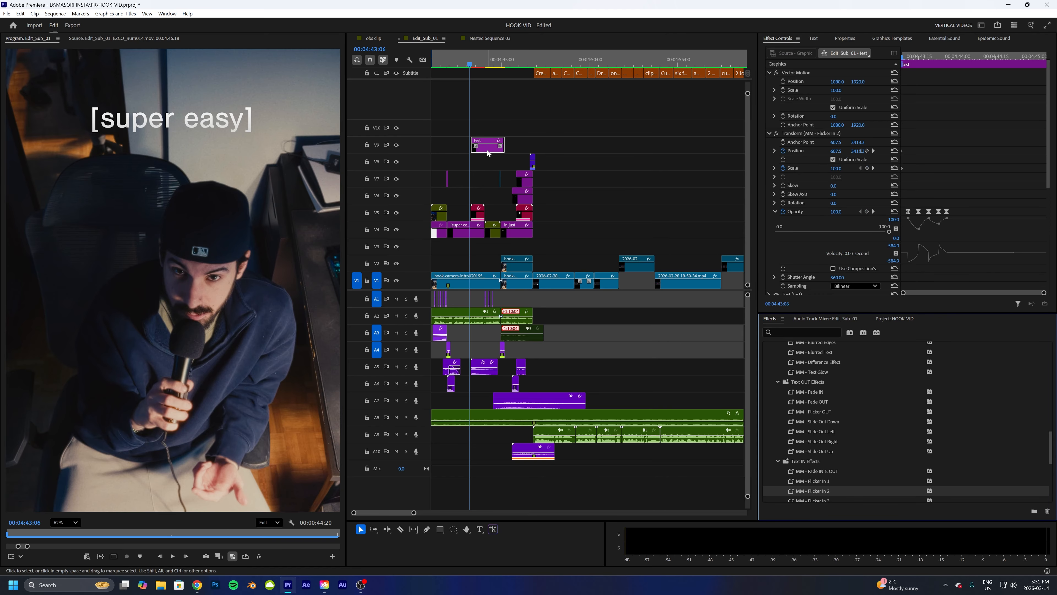
{"action": "key", "text": "space"}
- Add the MM - Flicker OUT preset to the test text and preview it
{"action": "key", "text": "space"}
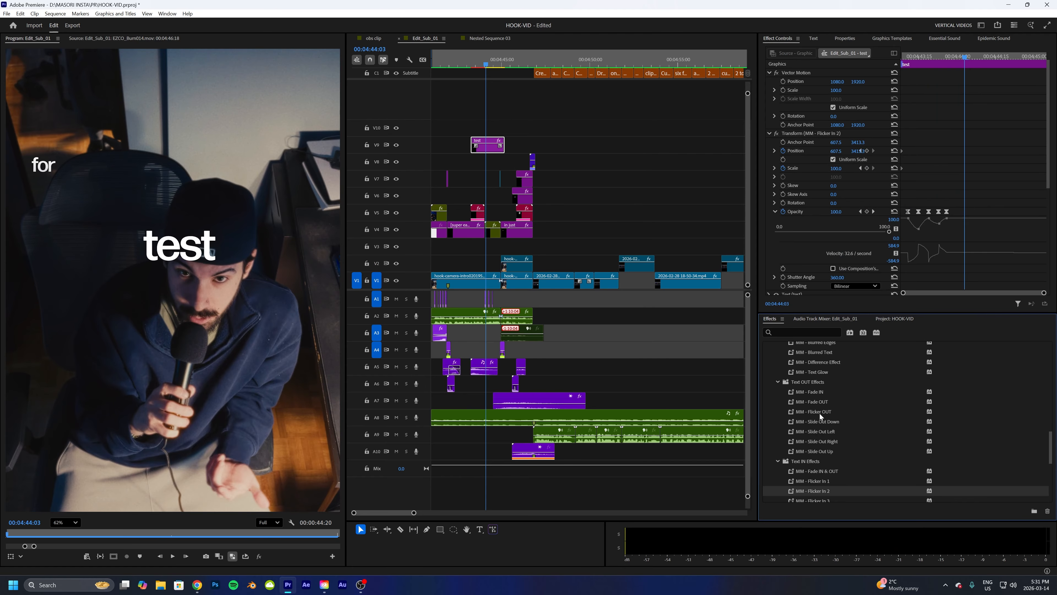
{"action": "left_click_drag", "start_coordinate": [819, 413], "coordinate": [491, 147]}
{"action": "key", "text": "space"}
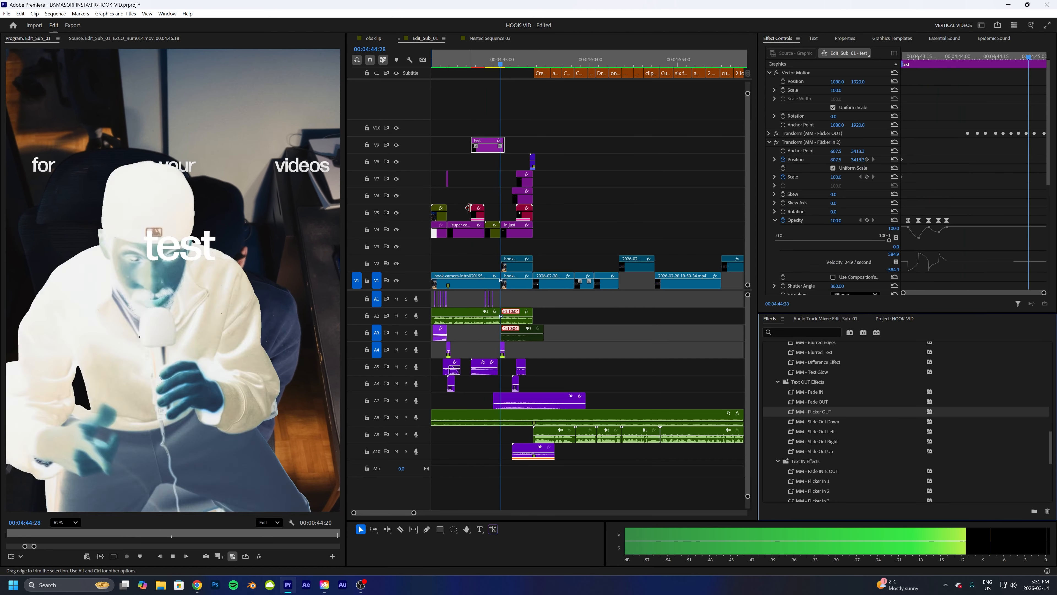
{"action": "key", "text": "space"}
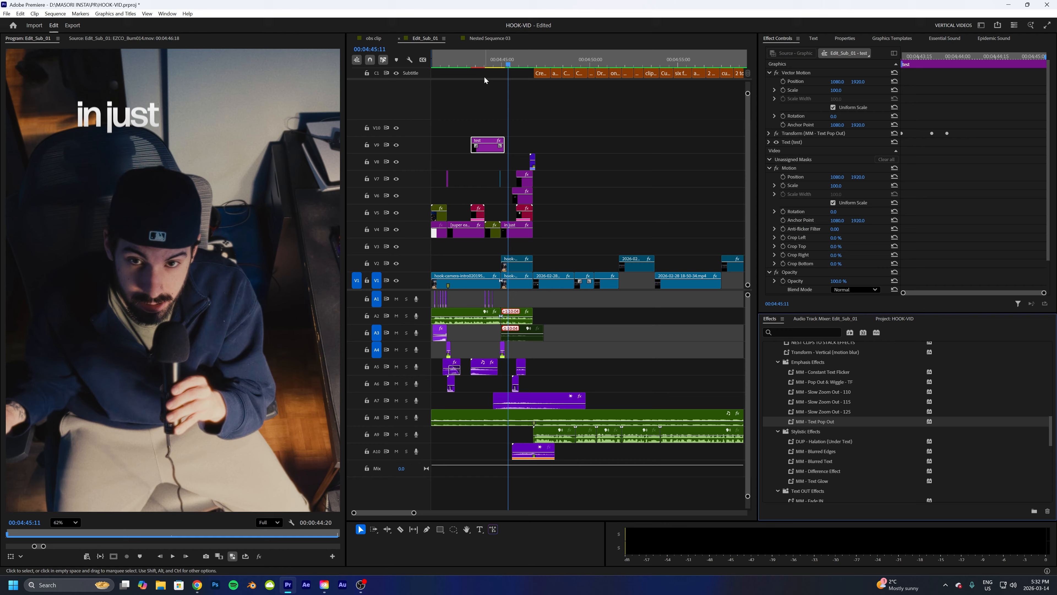
- Play back the MM - Text Pop Out effect on the test text, then delete that Transform effect
{"action": "left_click", "coordinate": [467, 55]}
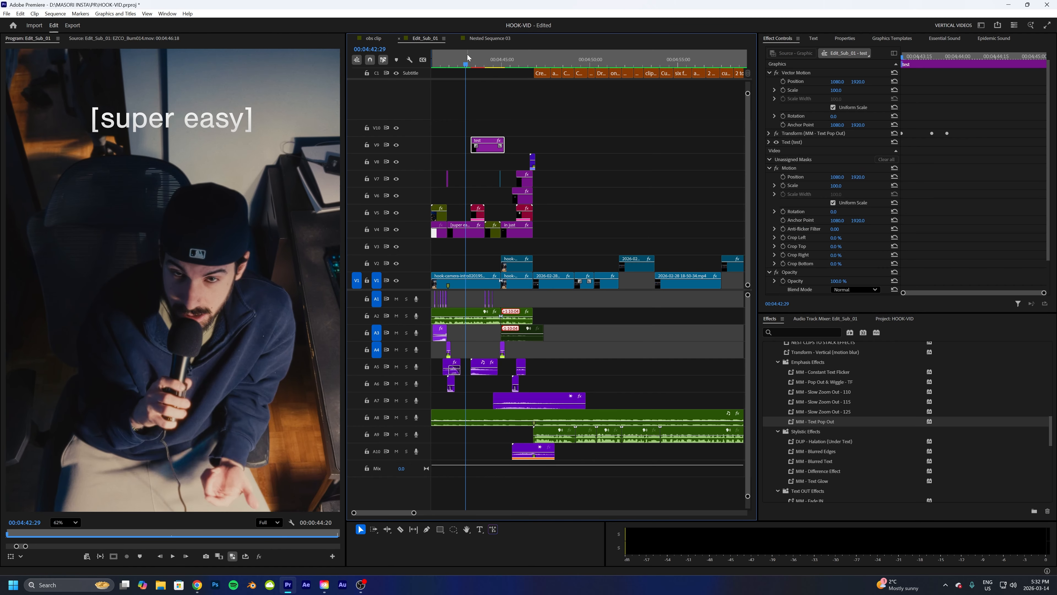
{"action": "key", "text": "space"}
{"action": "key", "text": "space"}
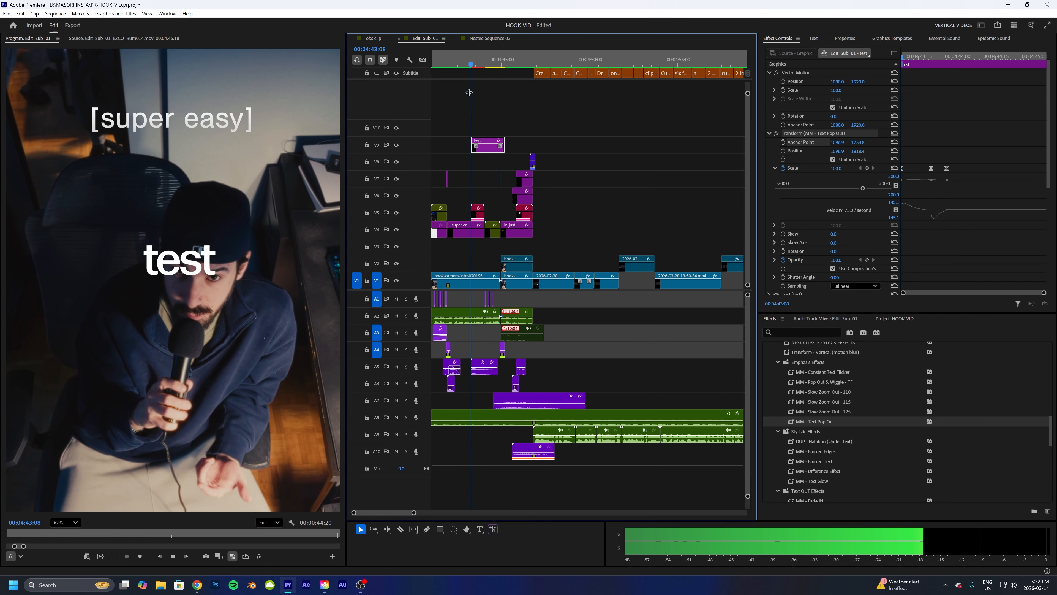
{"action": "key", "text": "space"}
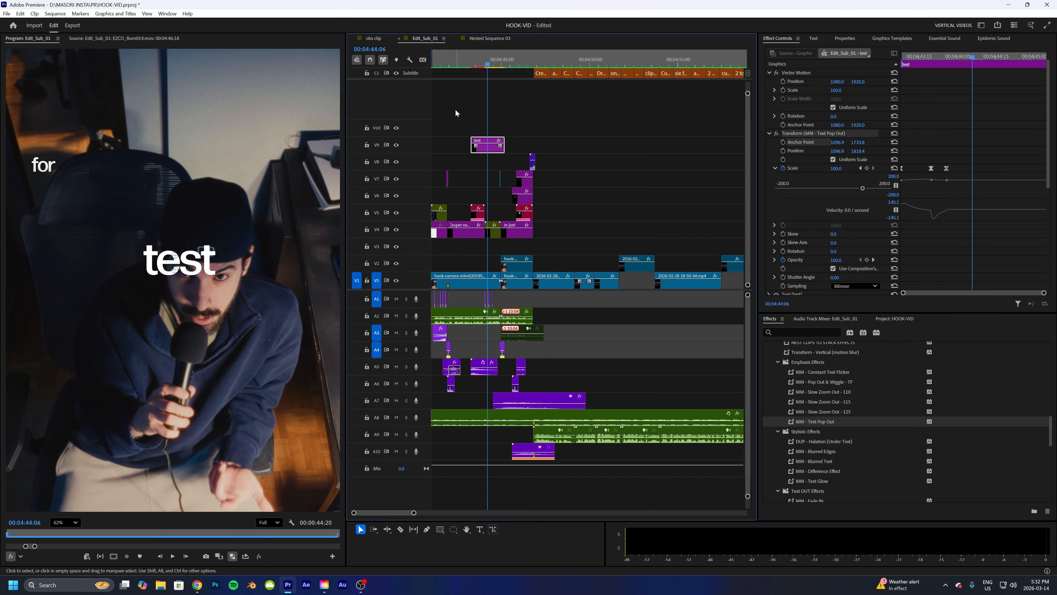
- Try the MM - Slow Zoom Out - 125 preset on the test text, play it, and undo it
{"action": "key", "text": "space"}
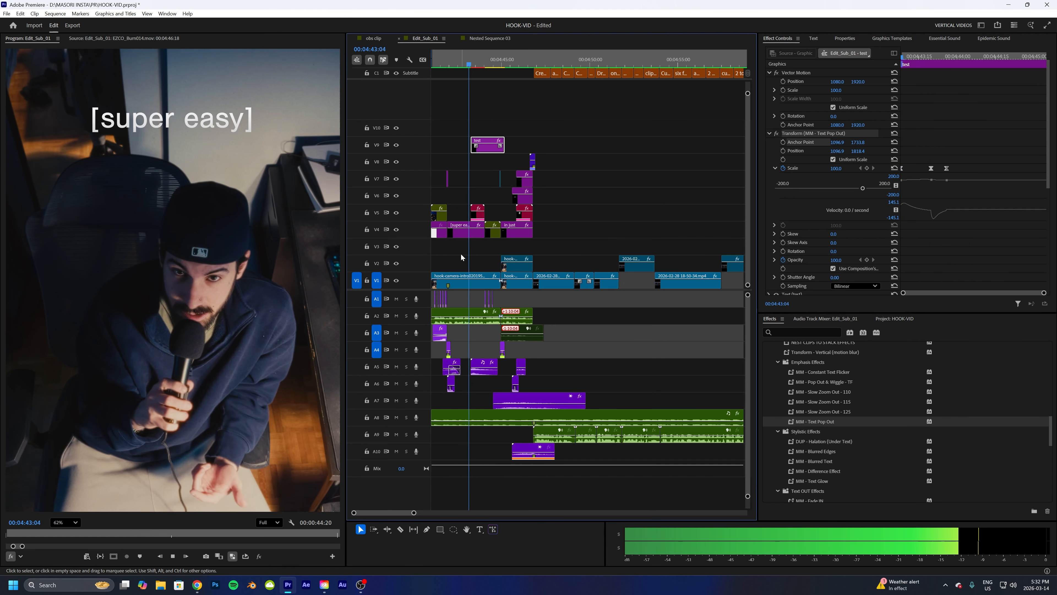
{"action": "left_click", "coordinate": [809, 133]}
{"action": "key", "text": "Delete"}
{"action": "left_click_drag", "start_coordinate": [819, 410], "coordinate": [487, 146]}
{"action": "key", "text": "space"}
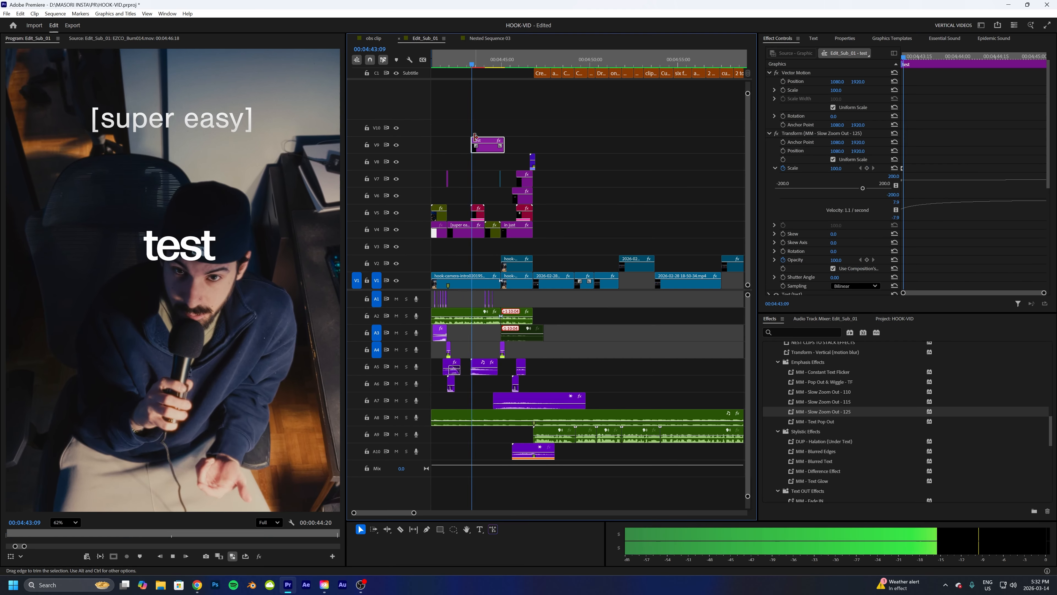
{"action": "key", "text": "space"}
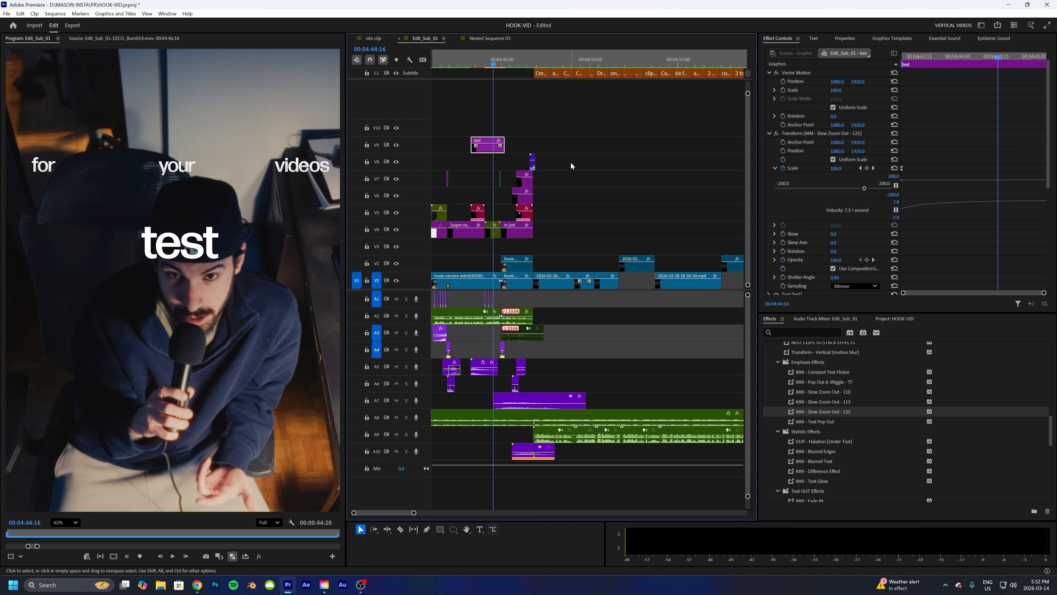
{"action": "key", "text": "ctrl+z"}
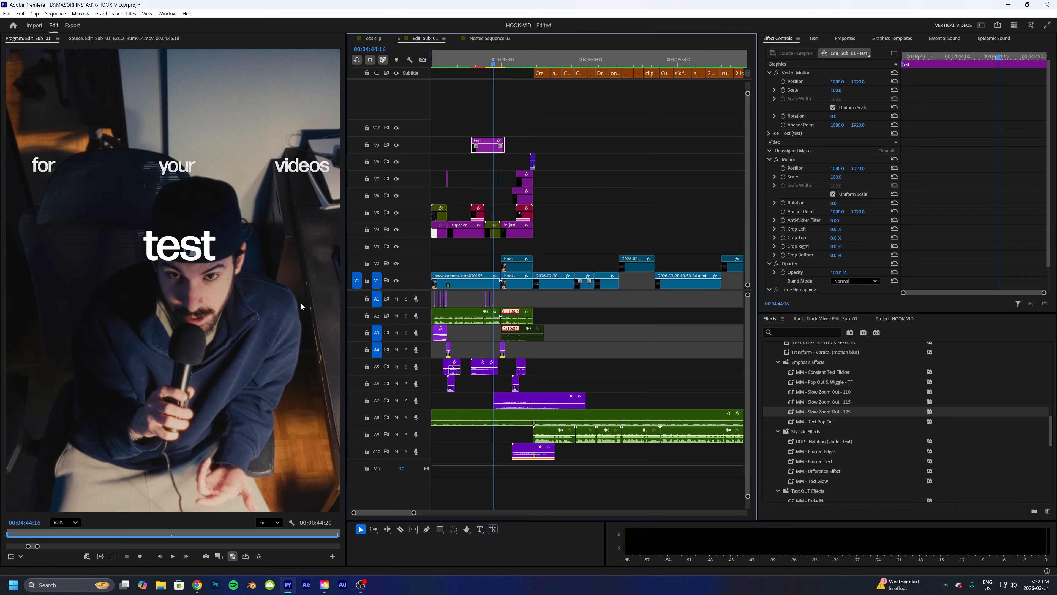
- Deselect the clip and play back the intro with the plain test text
{"action": "left_click", "coordinate": [603, 141]}
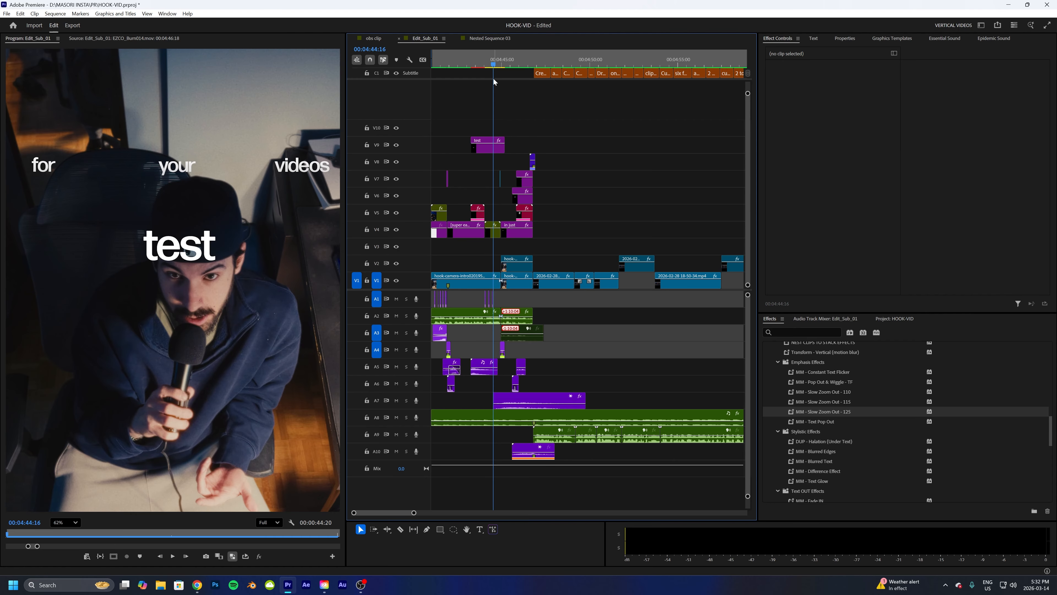
{"action": "left_click_drag", "start_coordinate": [494, 63], "coordinate": [463, 64]}
{"action": "key", "text": "space"}
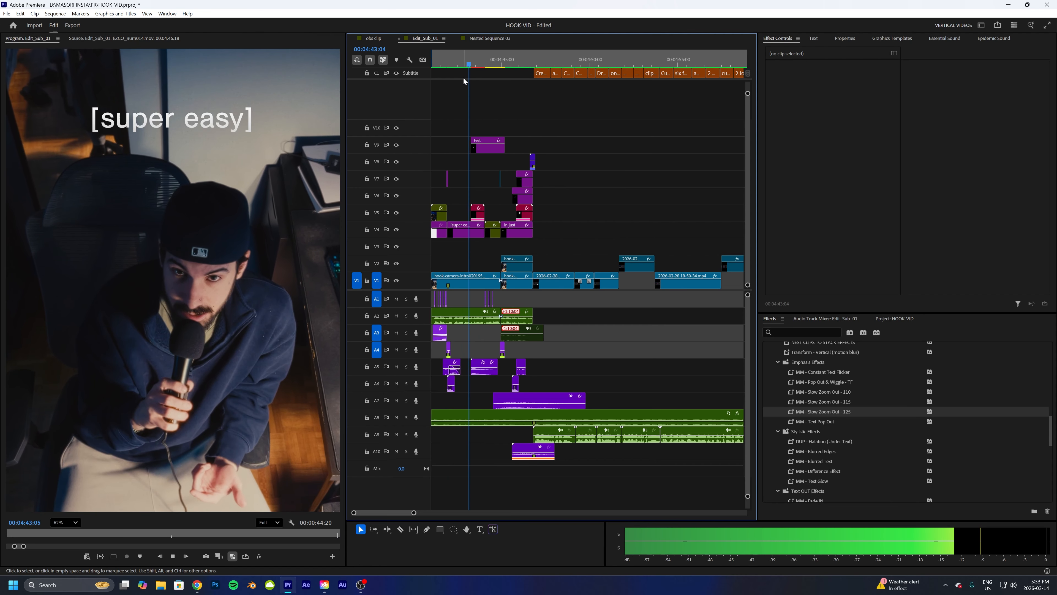
{"action": "key", "text": "space"}
- Apply the MM - Slide In Down Quick preset to the test text clip
{"action": "scroll", "coordinate": [831, 417], "scroll_direction": "down", "scroll_amount": 5}
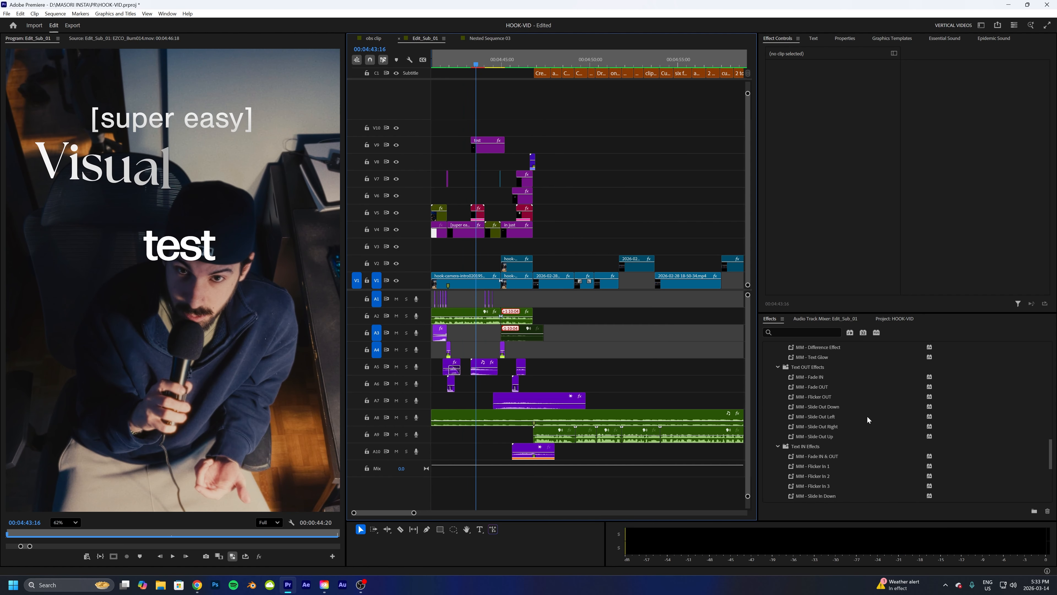
{"action": "scroll", "coordinate": [832, 418], "scroll_direction": "down", "scroll_amount": 4}
{"action": "left_click_drag", "start_coordinate": [831, 416], "coordinate": [485, 154]}
{"action": "left_click", "coordinate": [585, 150]}
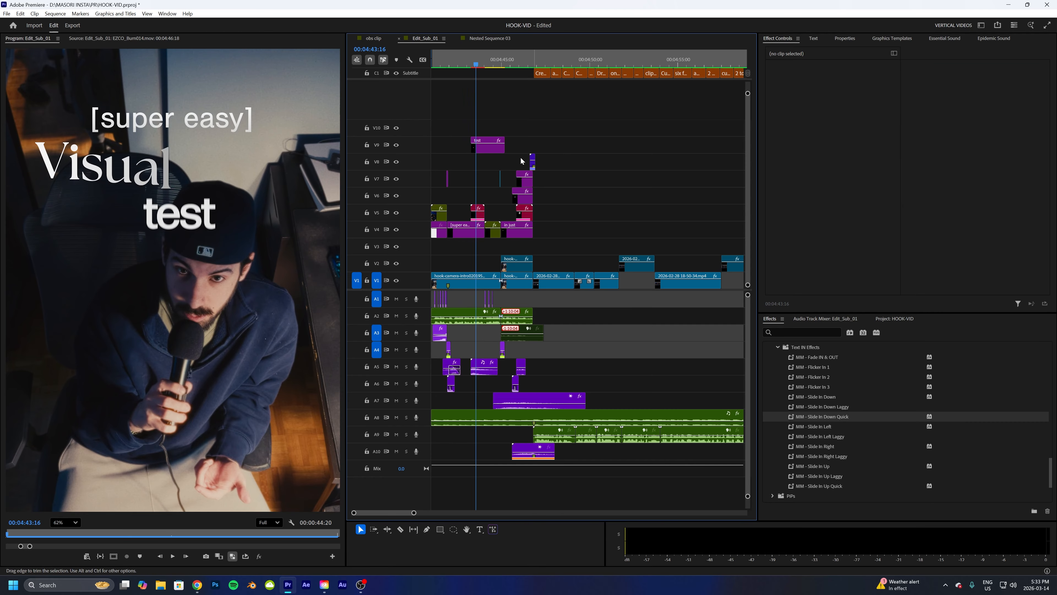
- Create a new text layer reading "test 2" below the test text in the Program monitor
{"action": "key", "text": "t"}
{"action": "left_click", "coordinate": [200, 288]}
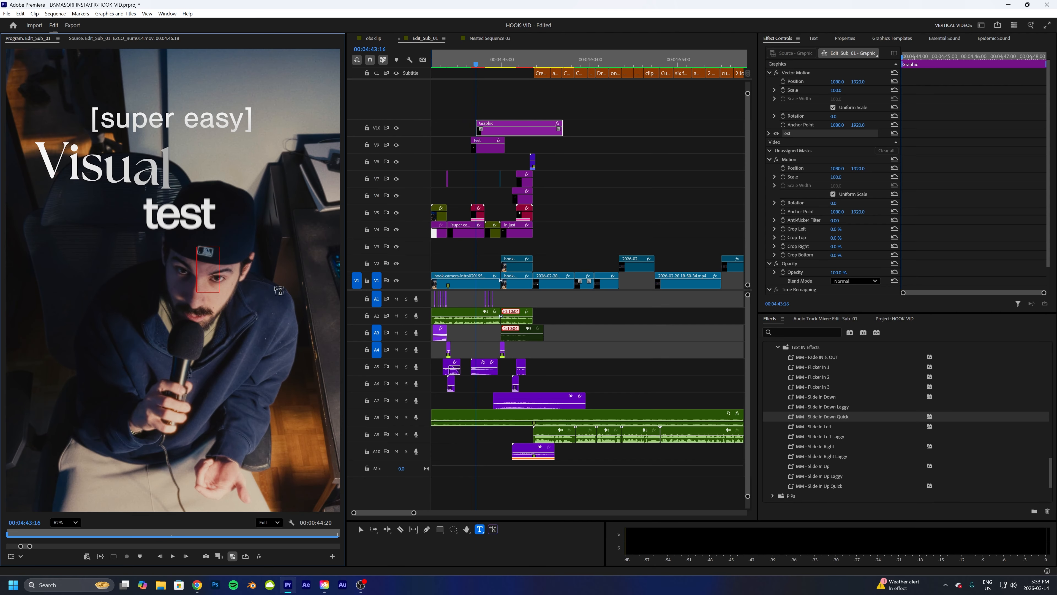
{"action": "type", "text": "test 2"}
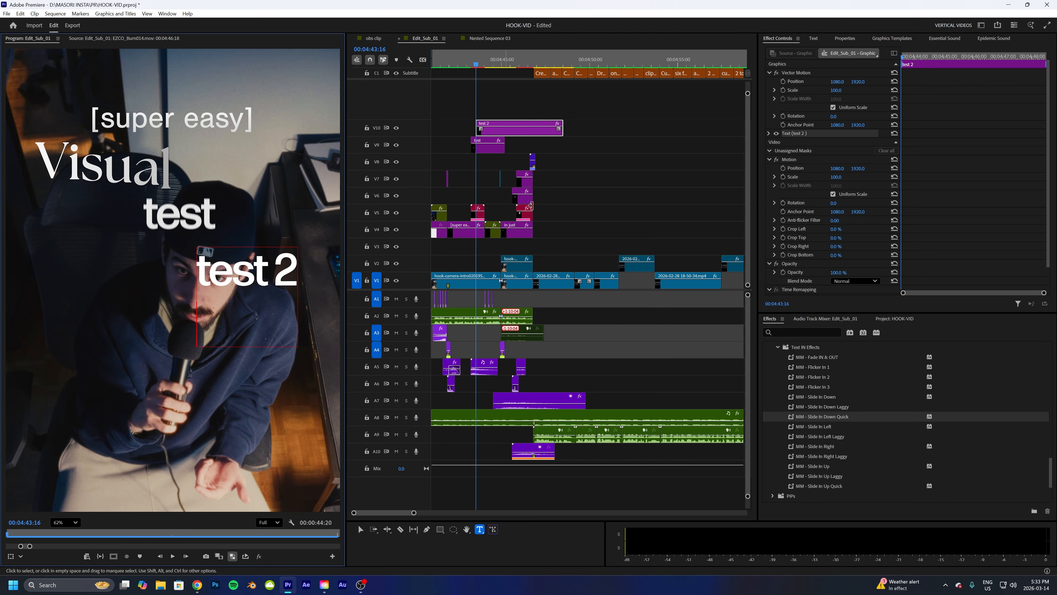
- Apply the MM - Slide In Up preset to the test 2 text clip
{"action": "left_click", "coordinate": [573, 153]}
{"action": "left_click", "coordinate": [508, 137]}
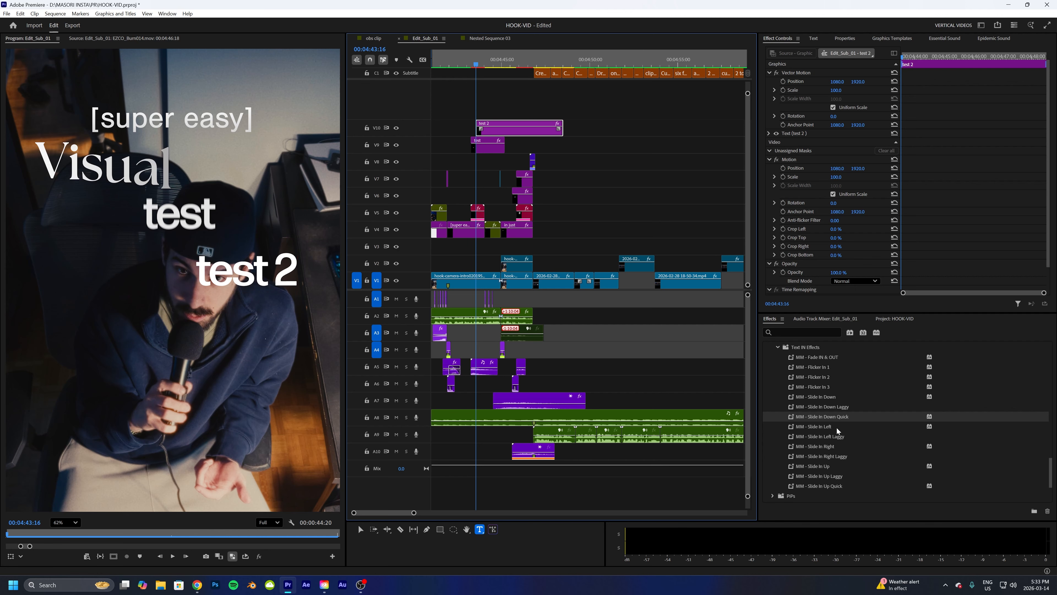
{"action": "left_click_drag", "start_coordinate": [832, 464], "coordinate": [516, 128]}
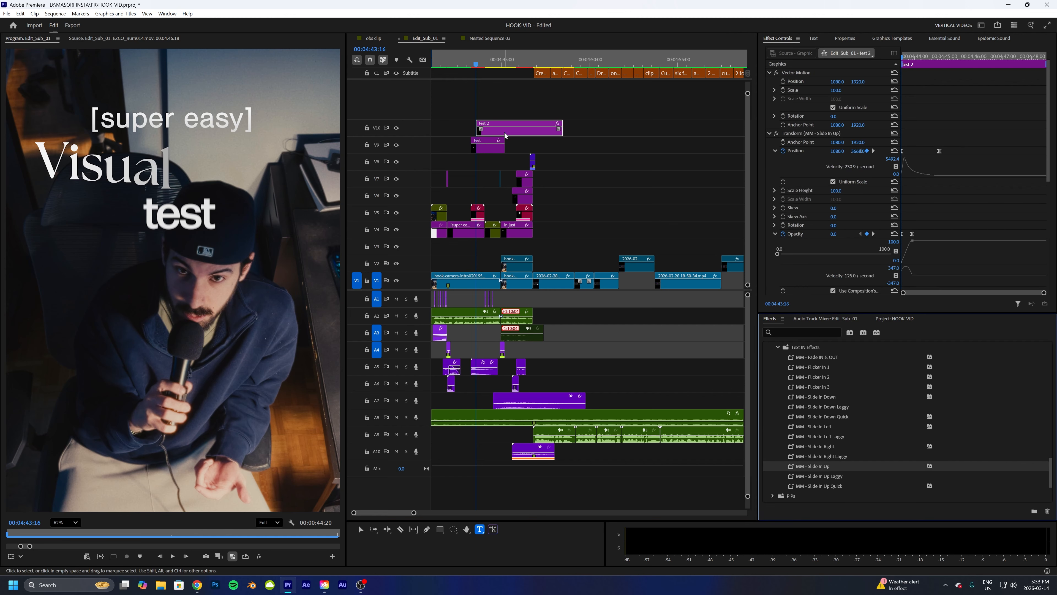
- Trim the test 2 clip's end to line up with the end of the test clip
{"action": "left_click_drag", "start_coordinate": [481, 62], "coordinate": [506, 66]}
{"action": "left_click_drag", "start_coordinate": [563, 126], "coordinate": [490, 159]}
{"action": "left_click", "coordinate": [482, 63]}
- Nest the test and test 2 text clips into a single nested sequence
{"action": "right_click", "coordinate": [489, 159]}
{"action": "left_click", "coordinate": [541, 364]}
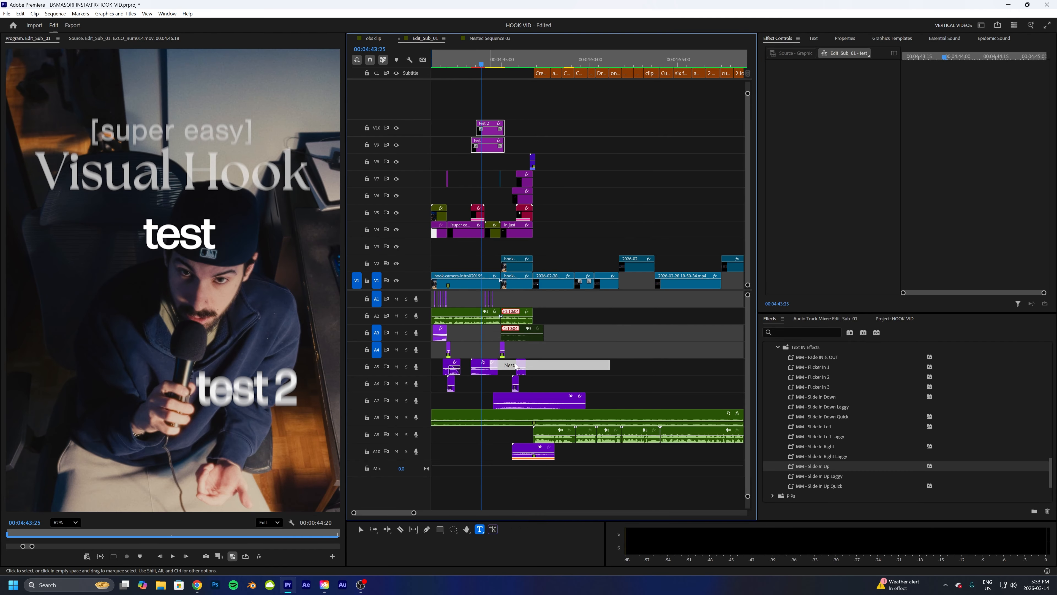
{"action": "left_click", "coordinate": [542, 300]}
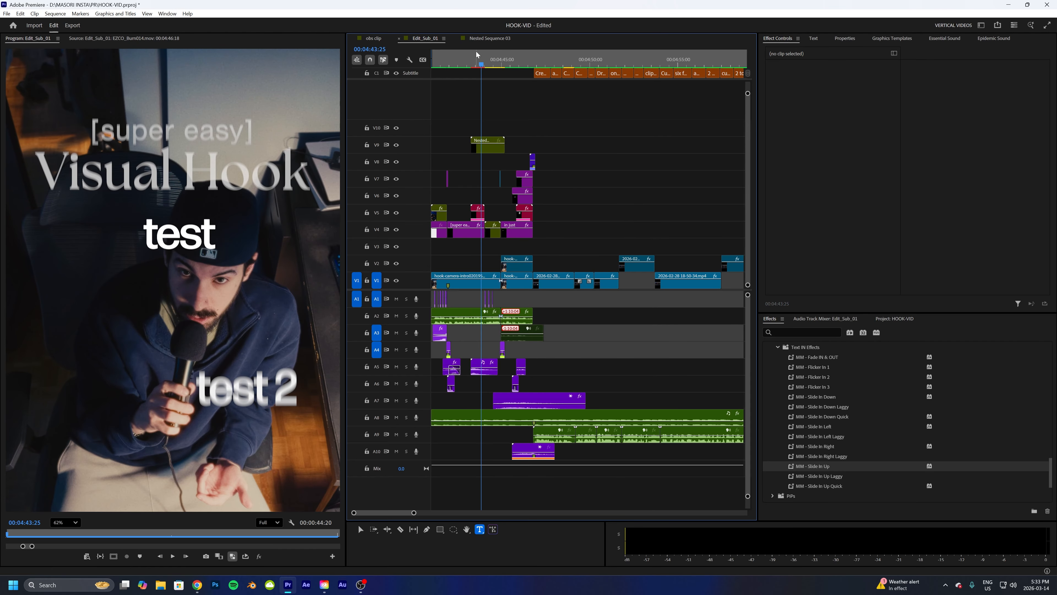
- Play back the intro with the nested test and test 2 text animations
{"action": "left_click", "coordinate": [466, 59]}
{"action": "key", "text": "space"}
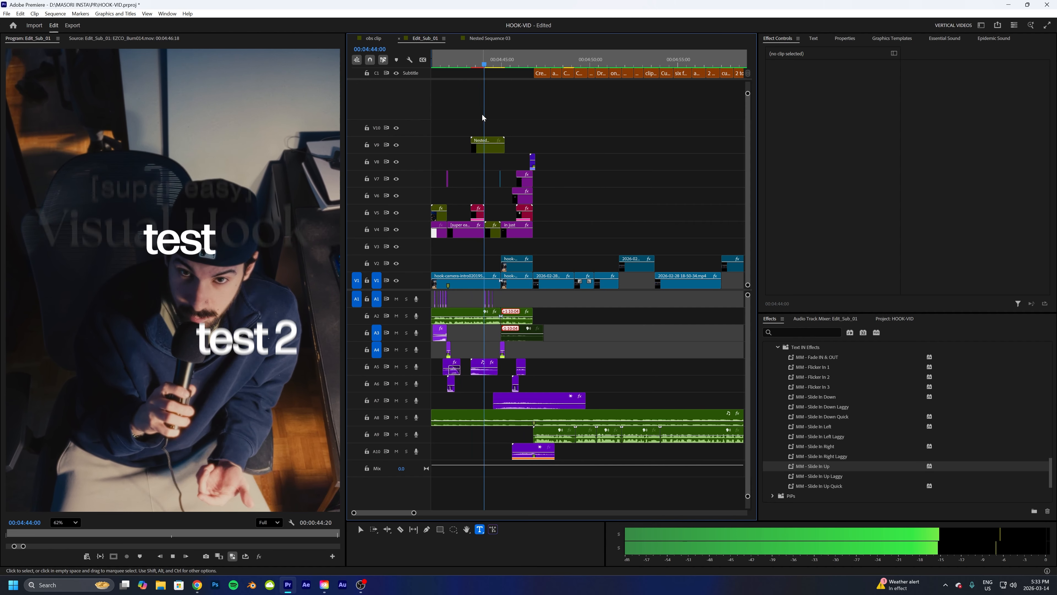
{"action": "key", "text": "space"}
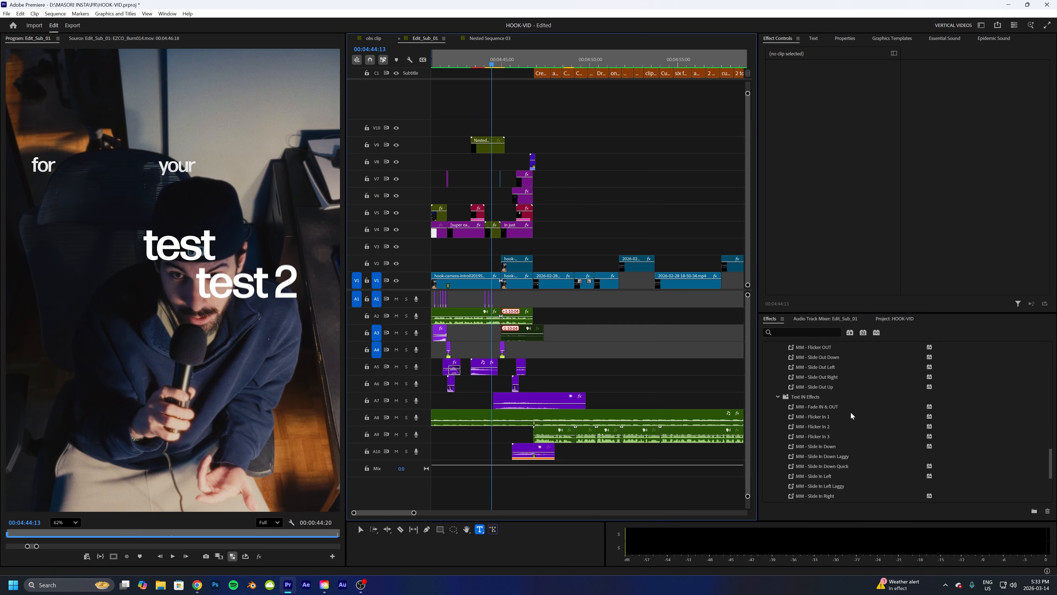
- Apply the MM - Slide Out Right preset to the nested test text clip
{"action": "scroll", "coordinate": [845, 412], "scroll_direction": "up", "scroll_amount": 3}
{"action": "left_click_drag", "start_coordinate": [828, 418], "coordinate": [500, 147]}
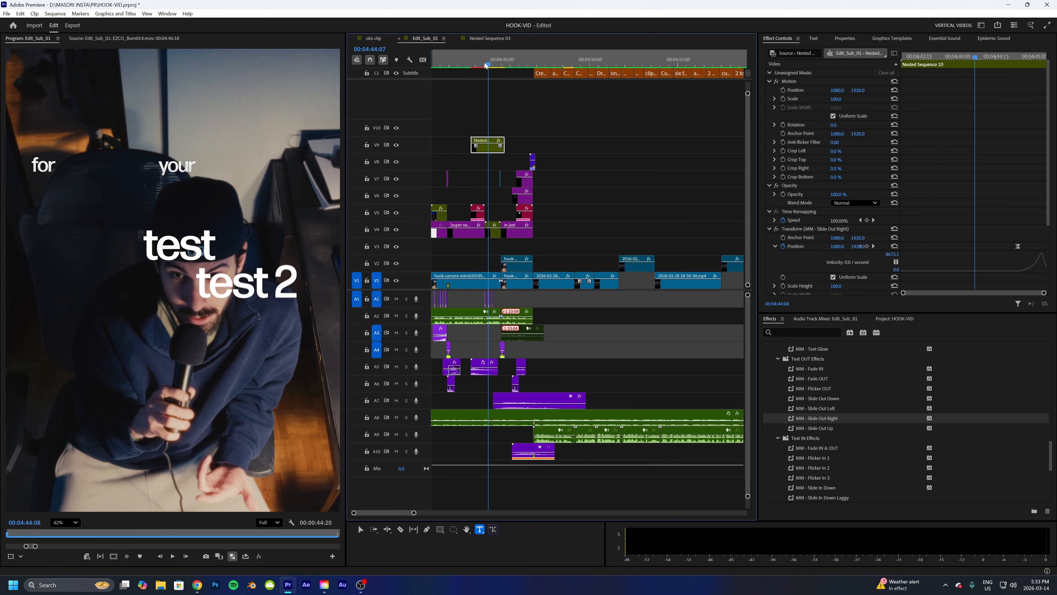
- Play back the nested test text with its slide-out animation
{"action": "left_click_drag", "start_coordinate": [492, 66], "coordinate": [464, 67]}
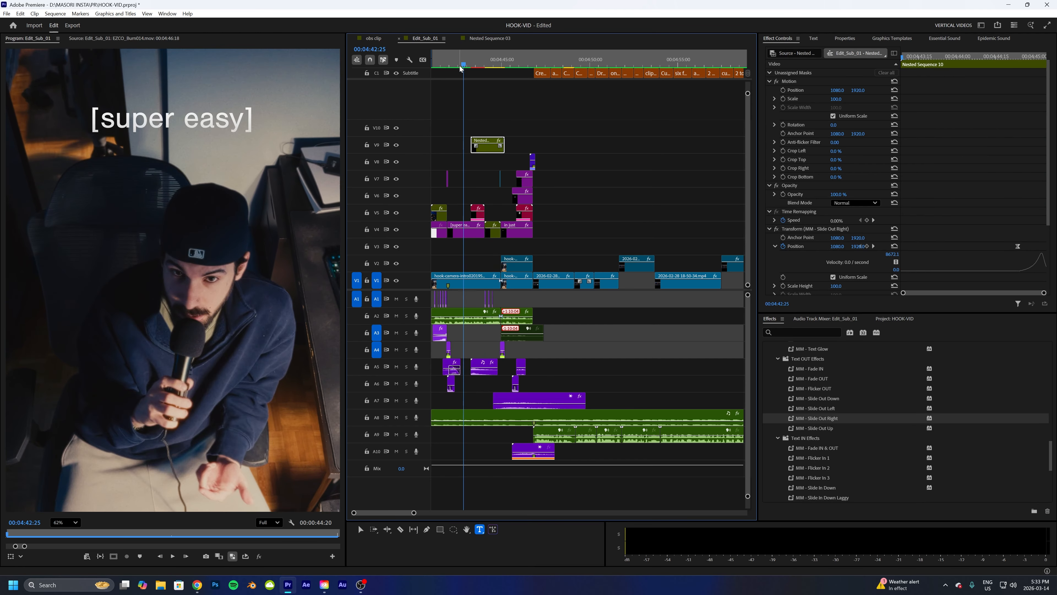
{"action": "key", "text": "space"}
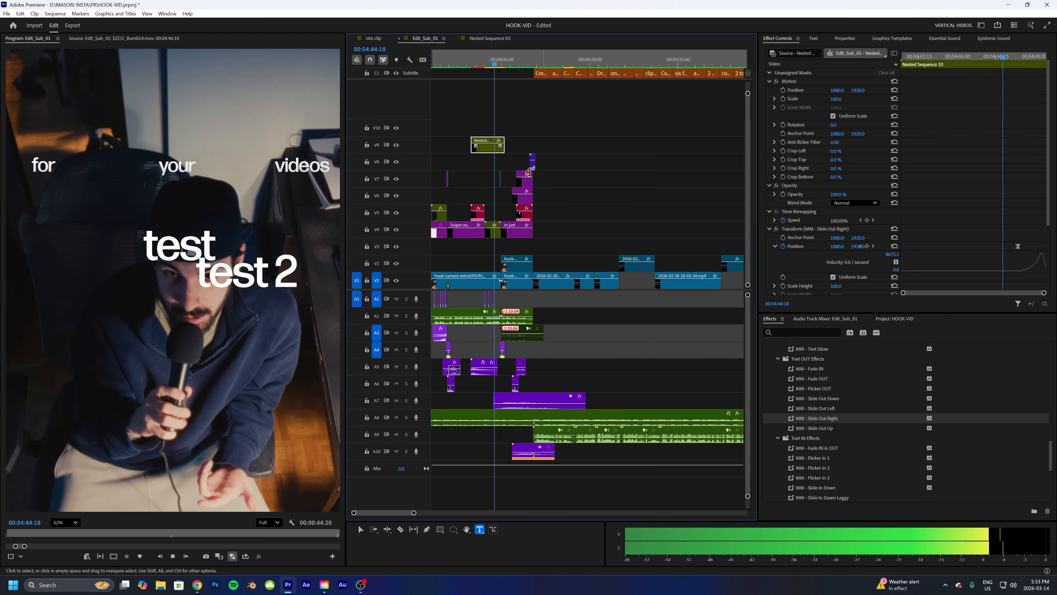
{"action": "key", "text": "space"}
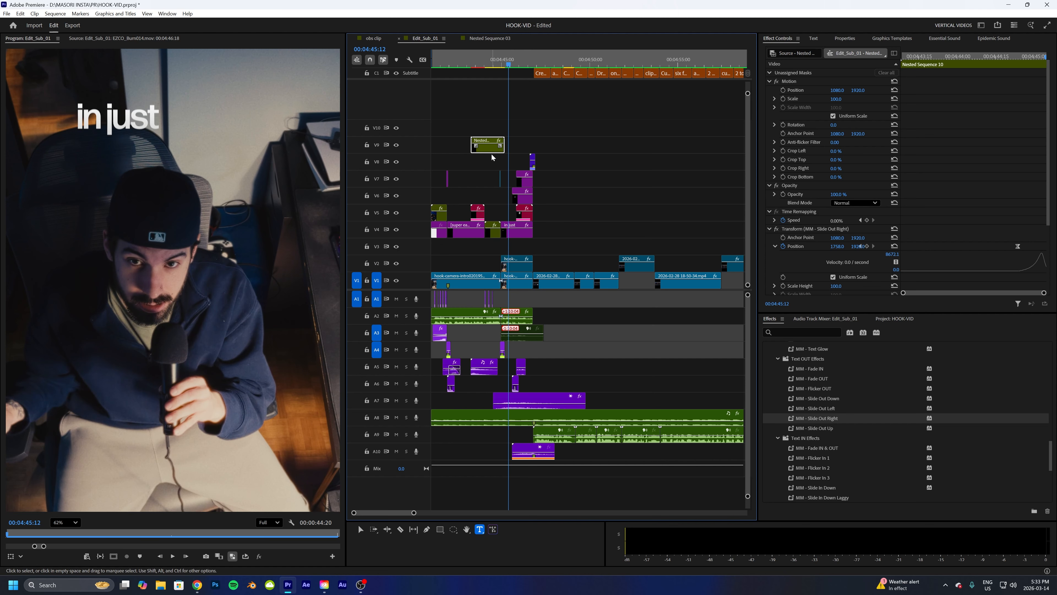
- Delete the nested test text clip from the timeline
{"action": "key", "text": "Delete"}
{"action": "key", "text": "Up"}
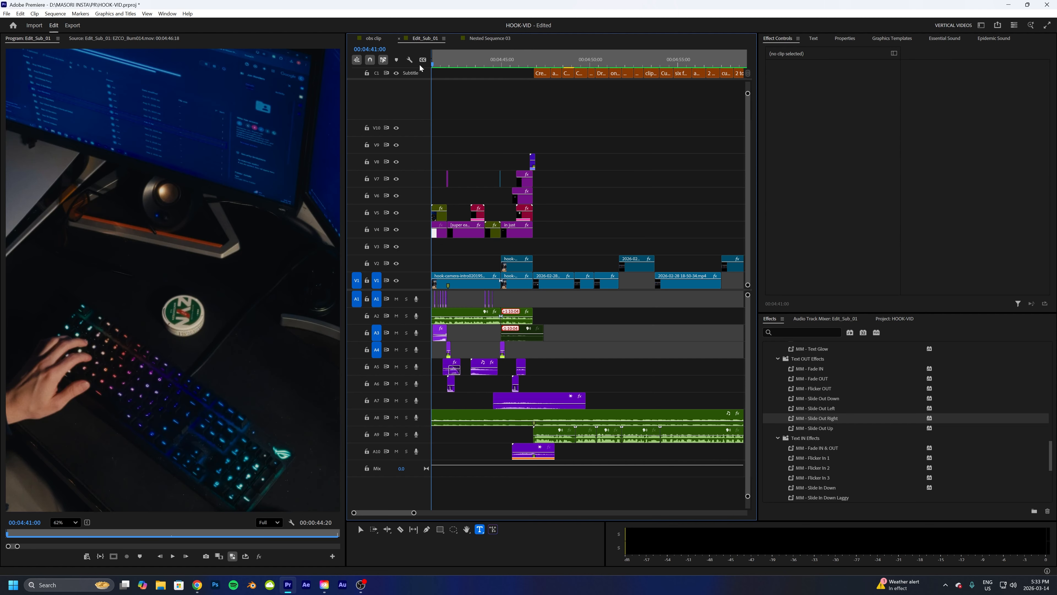
- Set the program monitor zoom to Fit and mute audio tracks A2 through A10
{"action": "left_click", "coordinate": [65, 522]}
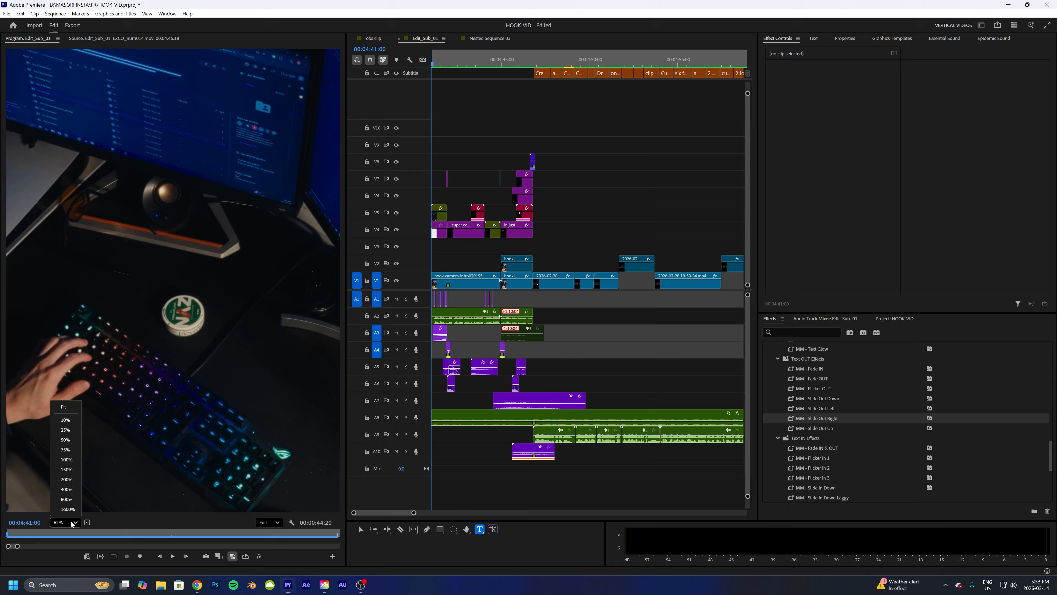
{"action": "left_click", "coordinate": [62, 410]}
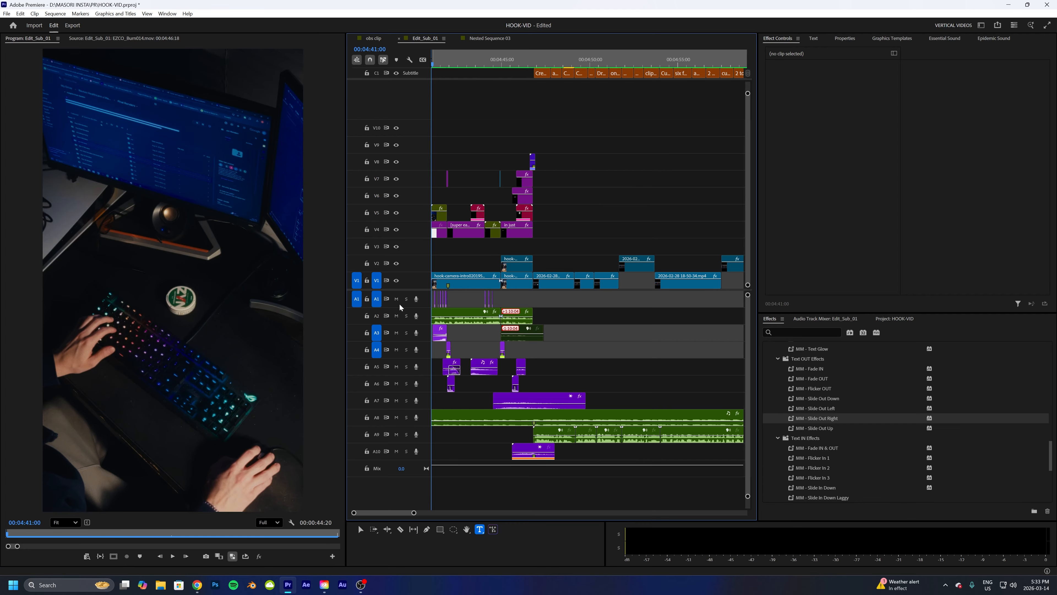
{"action": "left_click", "coordinate": [396, 316]}
{"action": "left_click", "coordinate": [397, 332]}
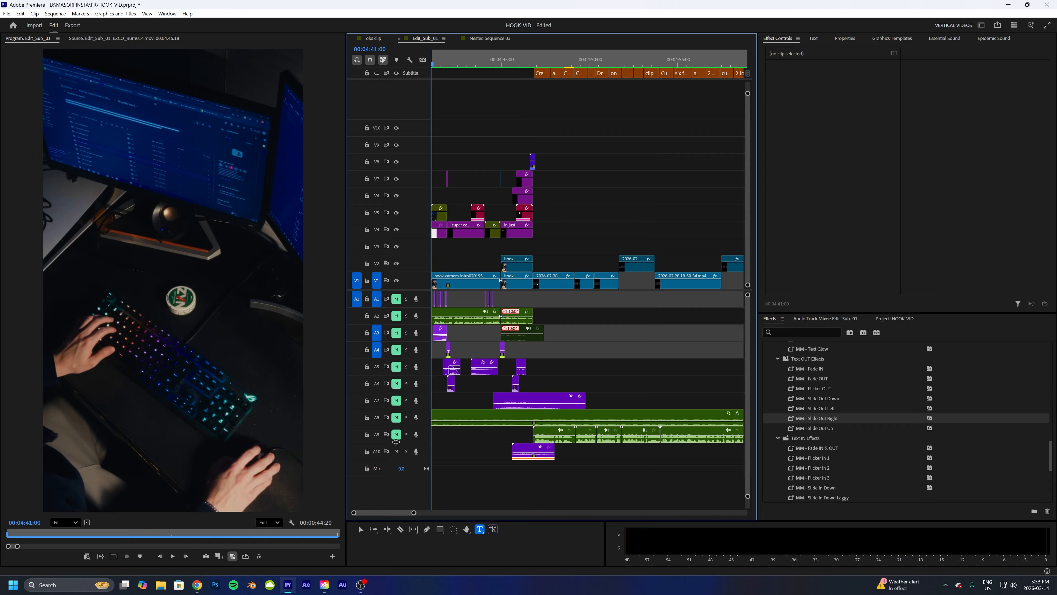
{"action": "left_click", "coordinate": [396, 451]}
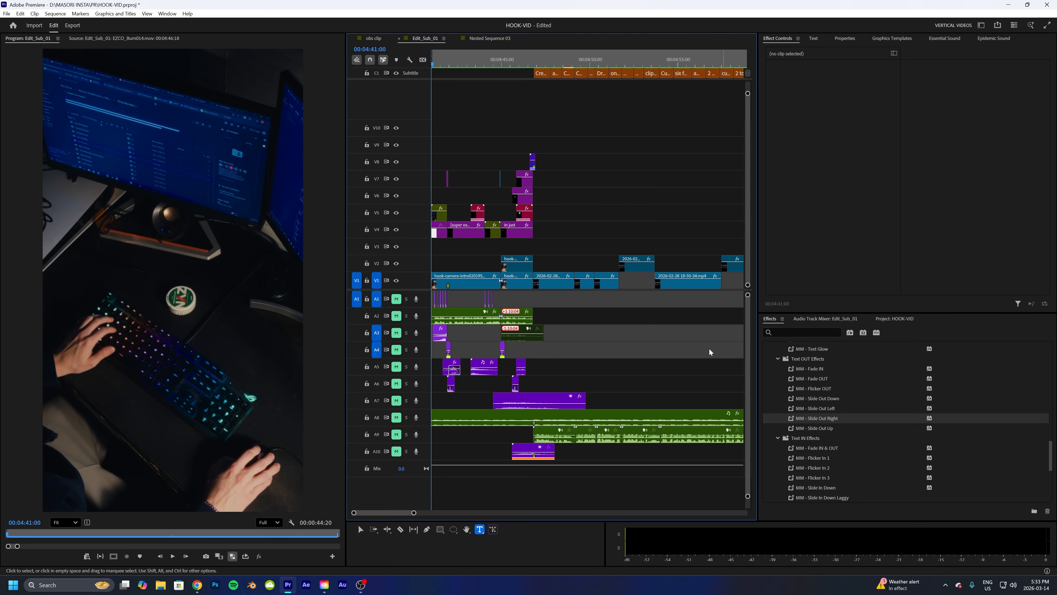
- Play back the intro titles with the audio tracks muted
{"action": "key", "text": "space"}
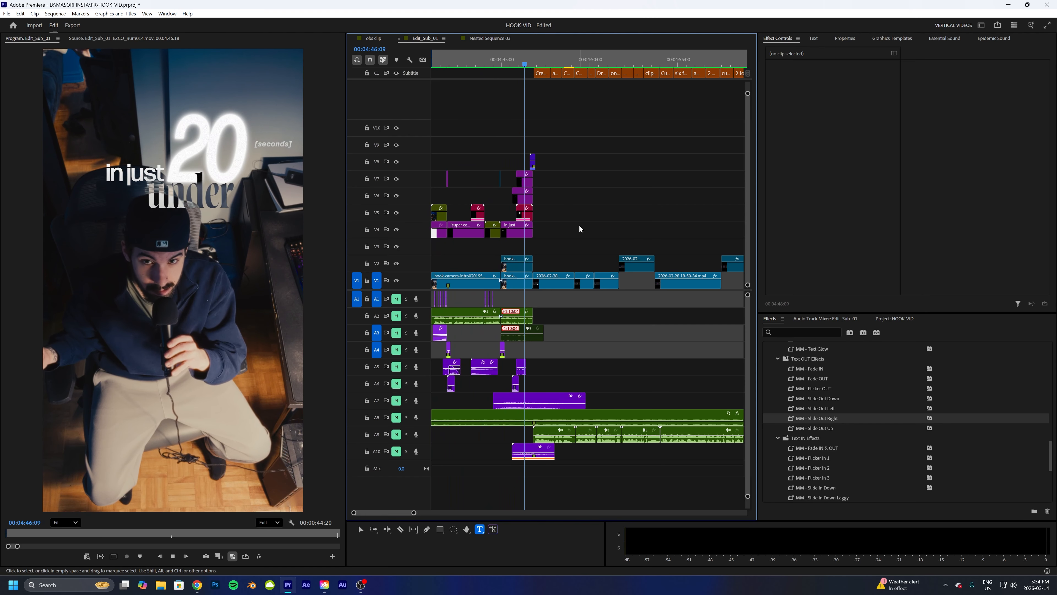
{"action": "key", "text": "space"}
{"action": "left_click", "coordinate": [477, 65]}
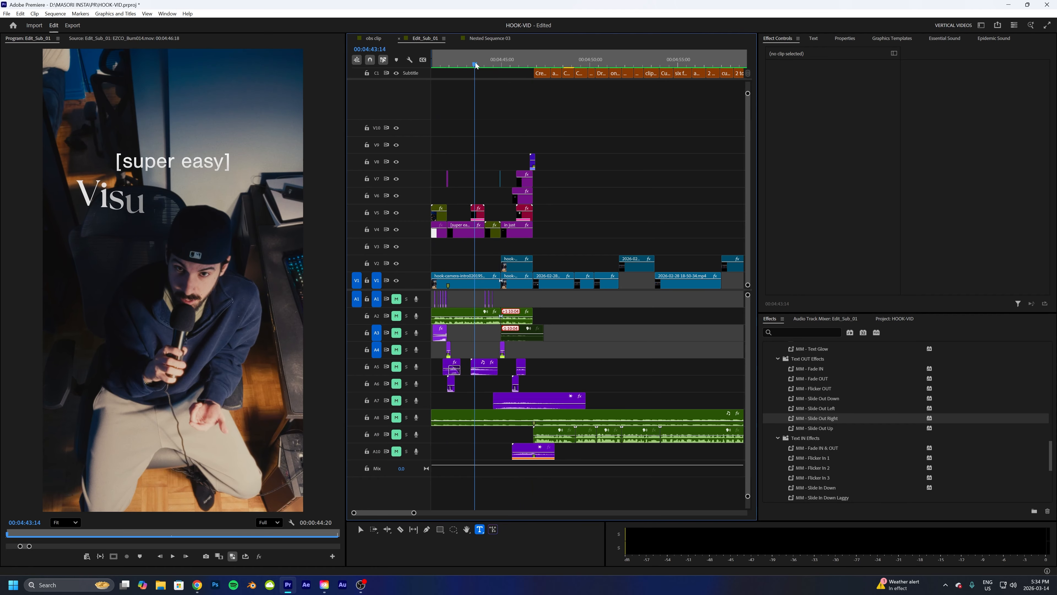
{"action": "left_click_drag", "start_coordinate": [477, 65], "coordinate": [482, 64]}
{"action": "key", "text": "space"}
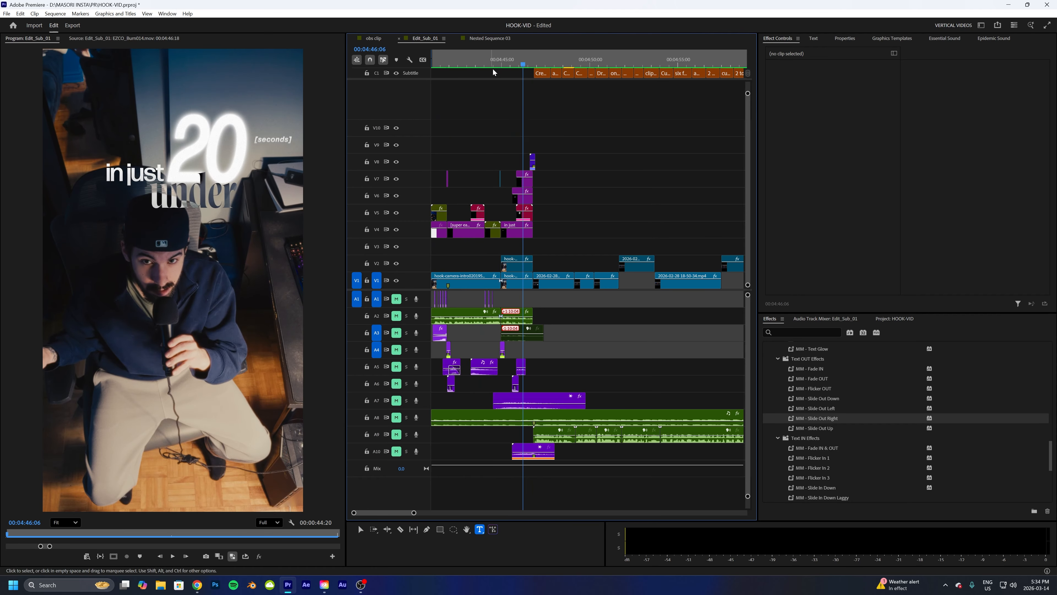
{"action": "left_click", "coordinate": [484, 65]}
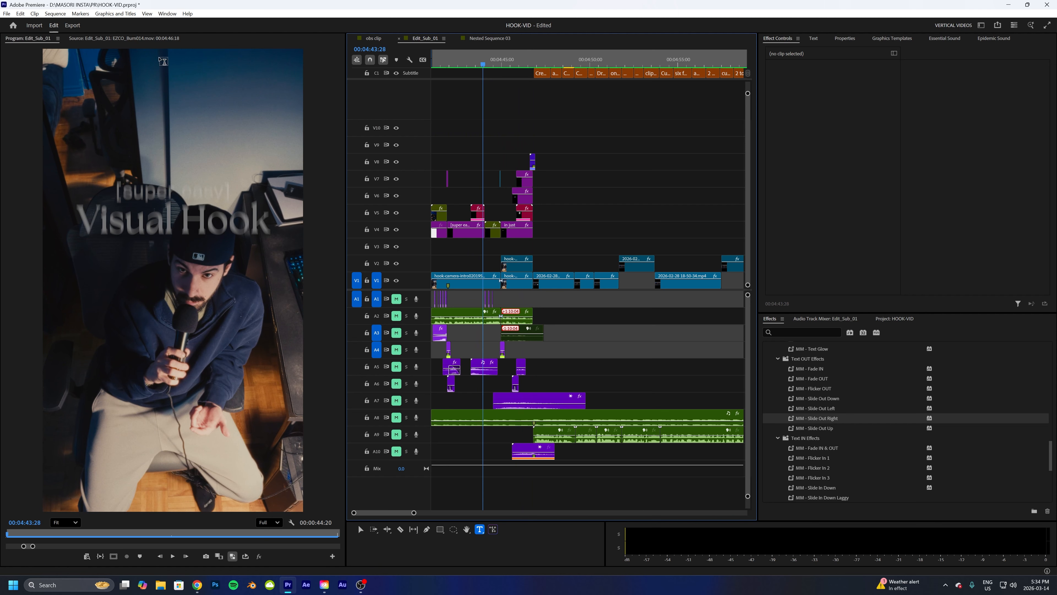
{"action": "left_click", "coordinate": [360, 528]}
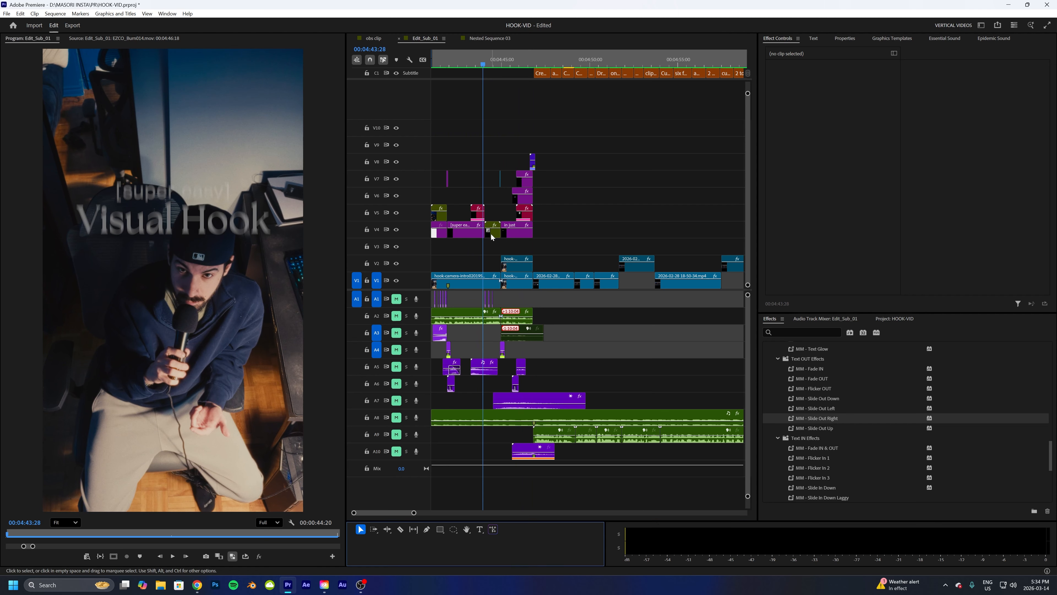
- Switch to After Effects and examine the test layer's Animator 1 range selector and advanced settings
{"action": "key", "text": "alt+Tab"}
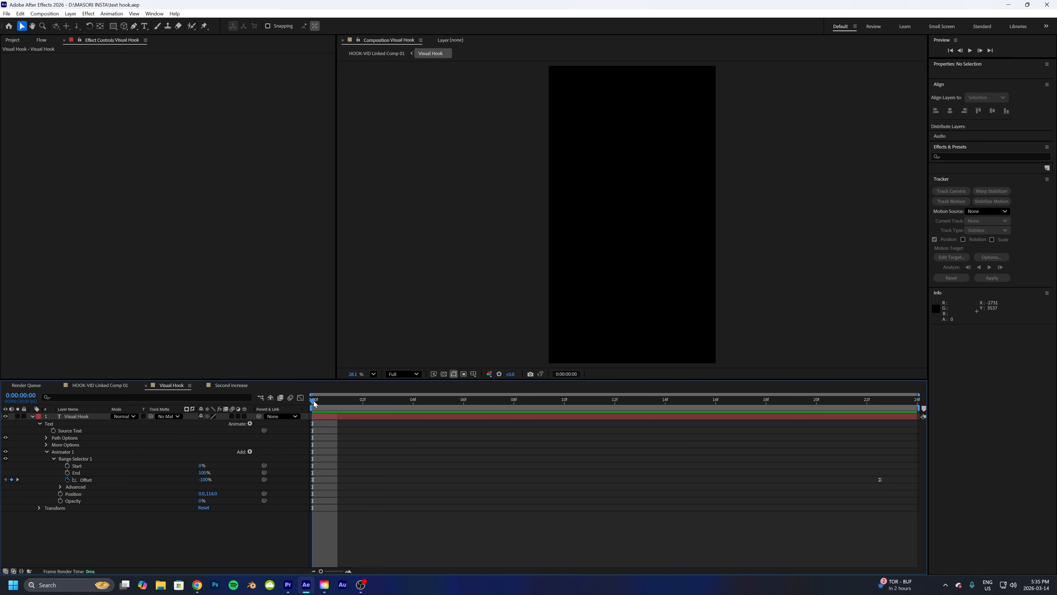
{"action": "mouse_move", "coordinate": [321, 402]}
{"action": "left_mouse_down"}
{"action": "mouse_move", "coordinate": [587, 402]}
{"action": "mouse_move", "coordinate": [875, 425]}
{"action": "mouse_move", "coordinate": [885, 403]}
{"action": "left_mouse_up"}
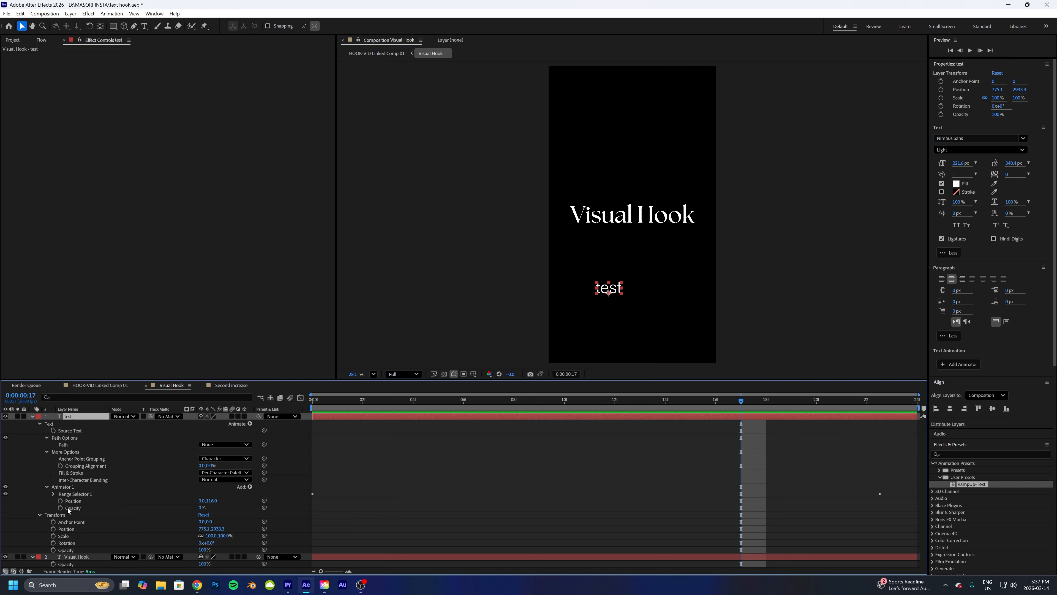
{"action": "left_click", "coordinate": [53, 494]}
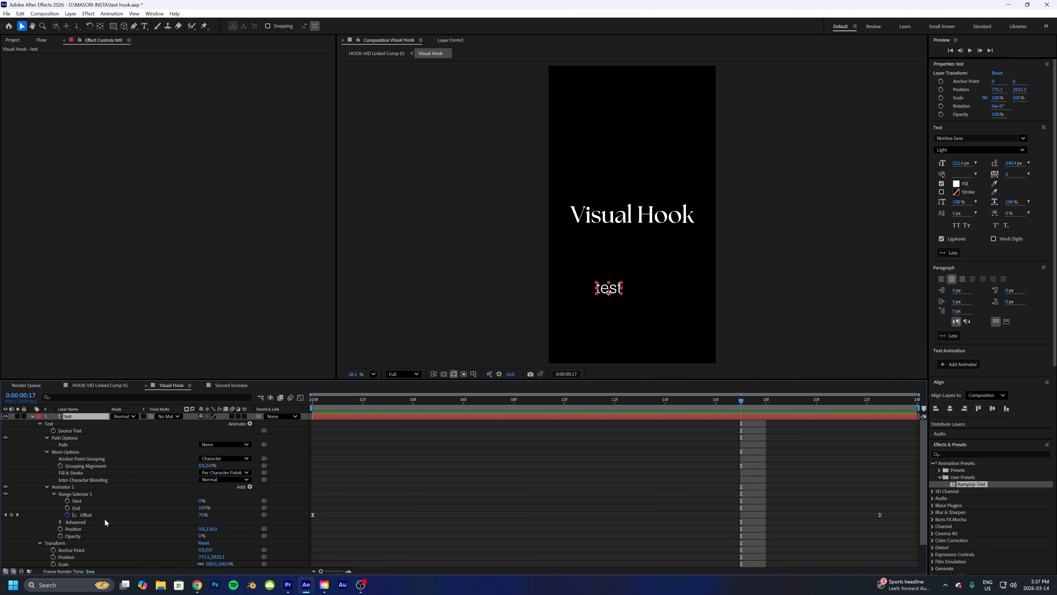
{"action": "left_click", "coordinate": [59, 522]}
{"action": "scroll", "coordinate": [275, 497], "scroll_direction": "down", "scroll_amount": 4}
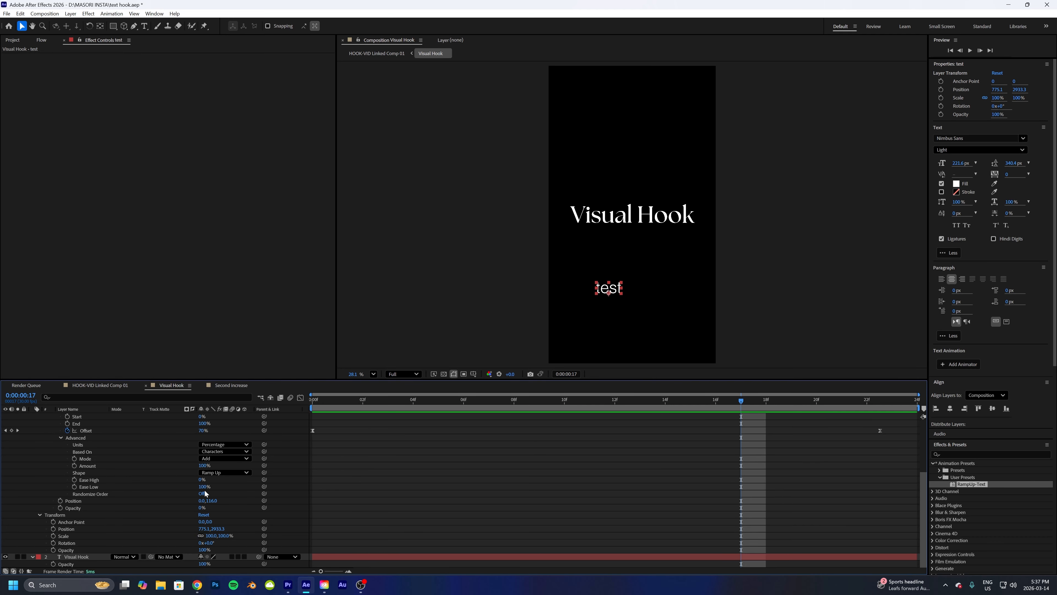
{"action": "scroll", "coordinate": [193, 487], "scroll_direction": "up", "scroll_amount": 2}
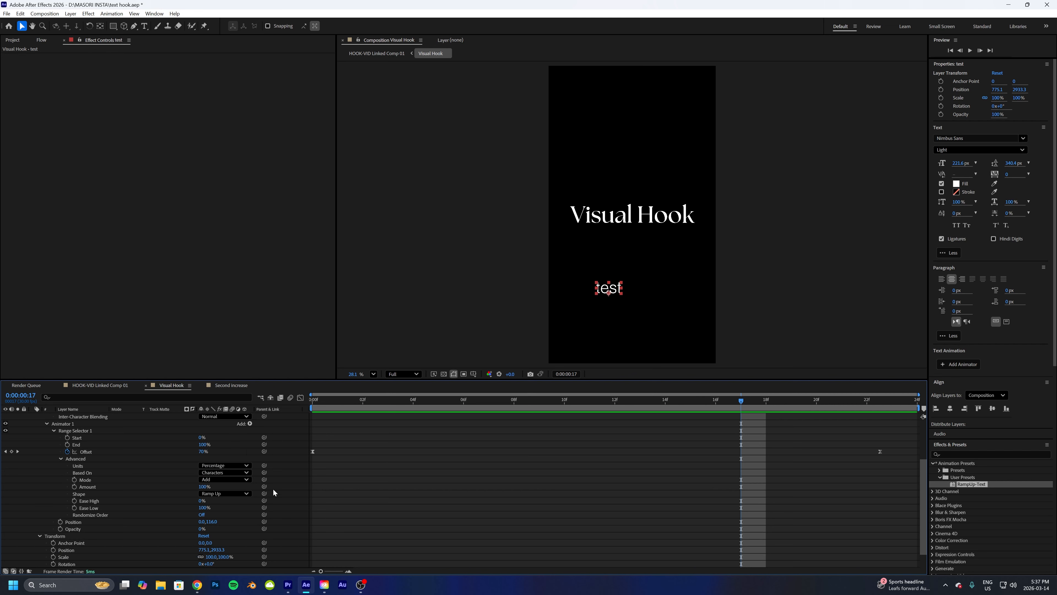
- Open the Second Increase composition and inspect the 20 layer's slider control, glow and source text expression
{"action": "left_click", "coordinate": [223, 385]}
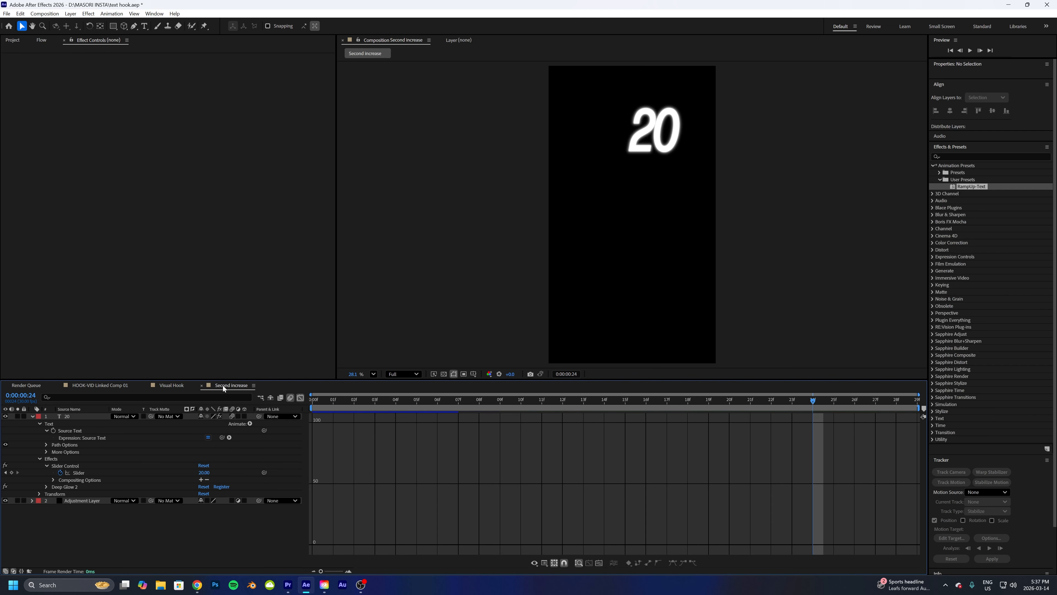
{"action": "left_click_drag", "start_coordinate": [321, 402], "coordinate": [283, 397]}
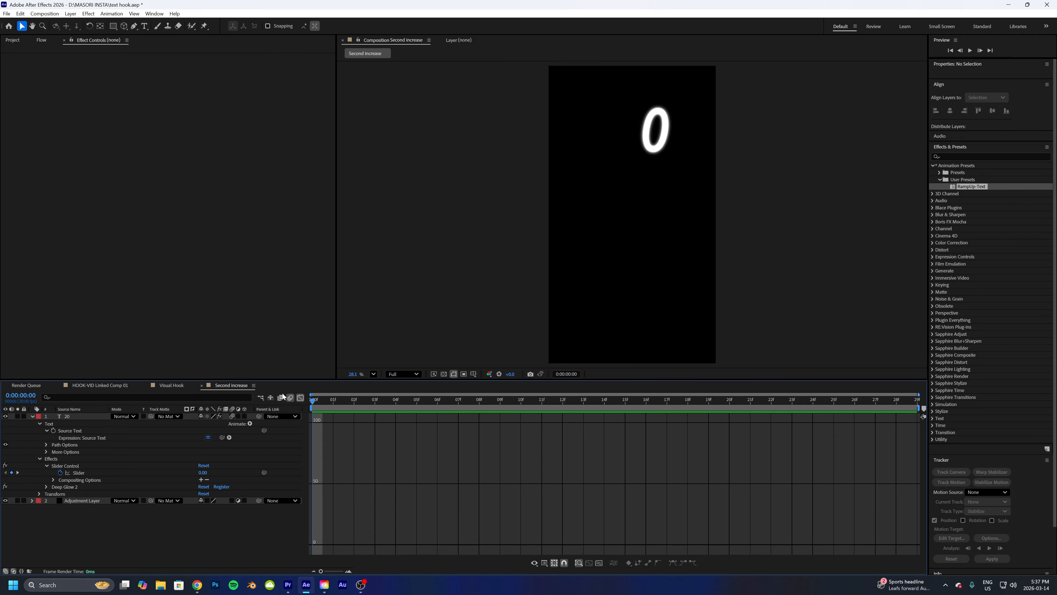
{"action": "left_click", "coordinate": [70, 417]}
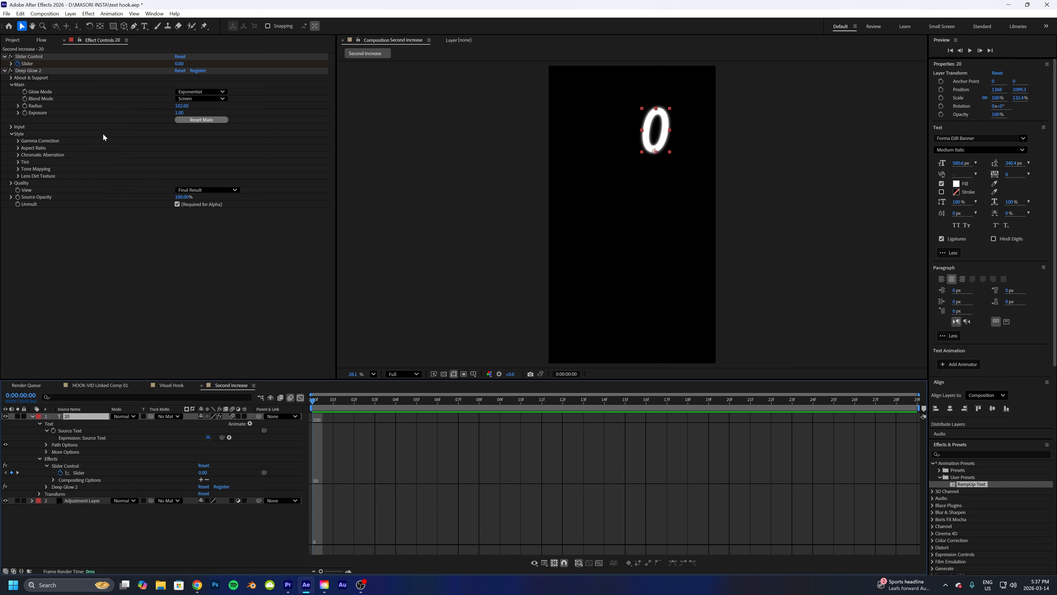
{"action": "left_click", "coordinate": [84, 501]}
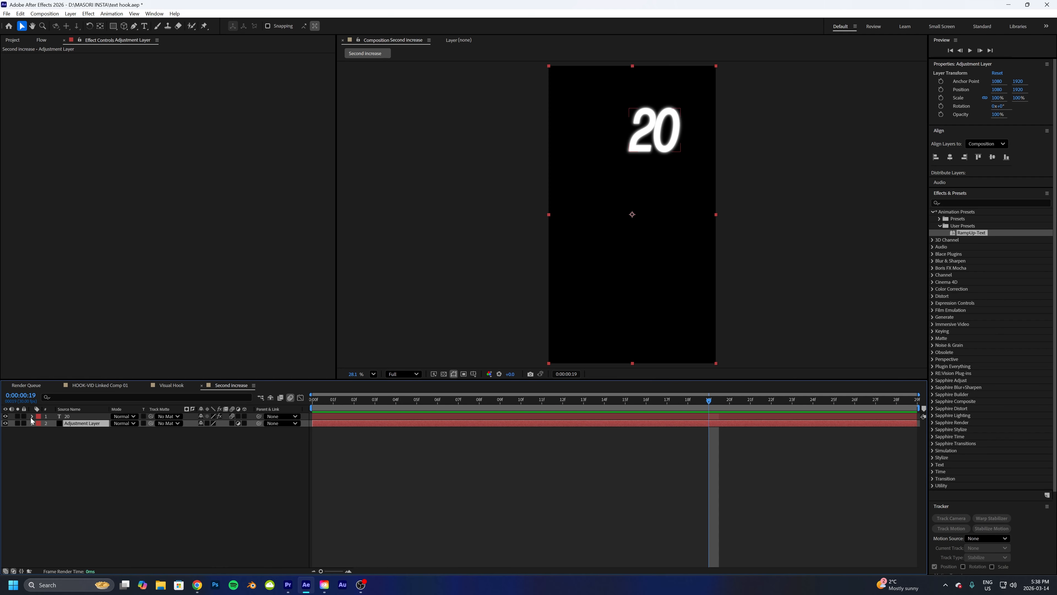
{"action": "left_click", "coordinate": [46, 417]}
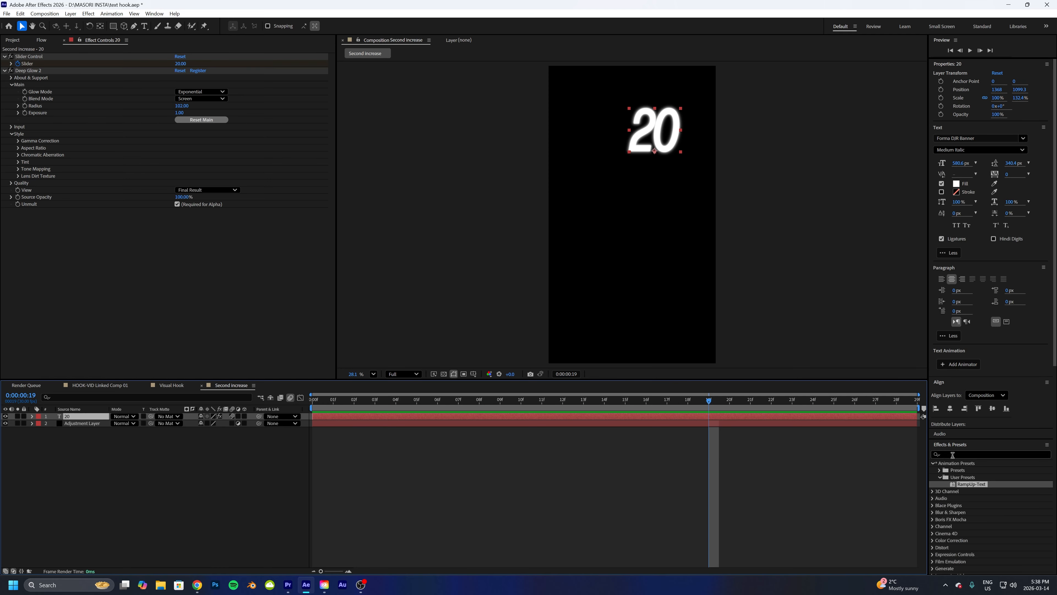
{"action": "left_click", "coordinate": [33, 416]}
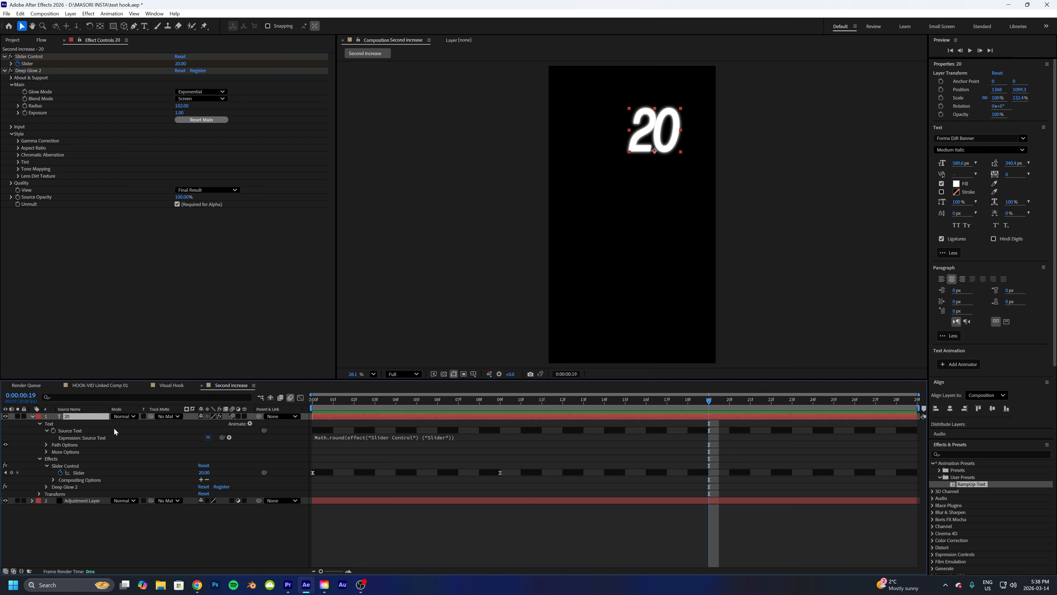